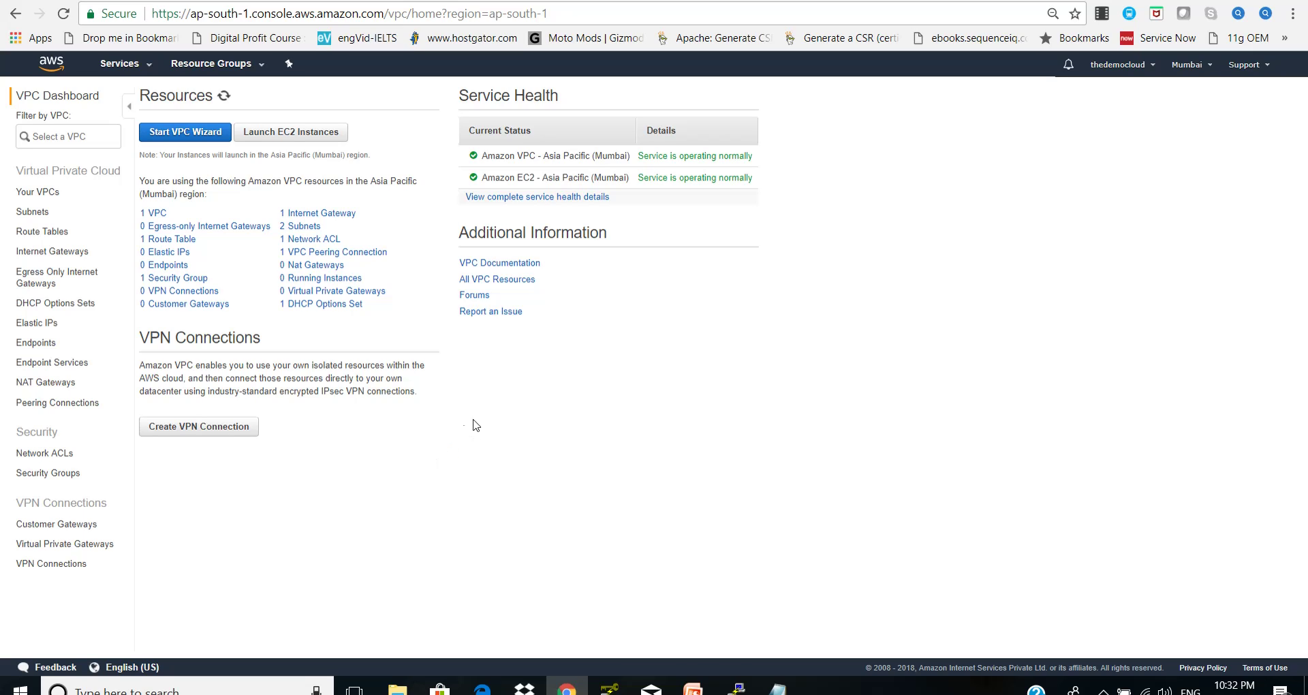
- Set up a new VPC with the name tag Source VPC and the IPv4 CIDR block 10.0.0.0/26
{"action": "left_click", "coordinate": [46, 196]}
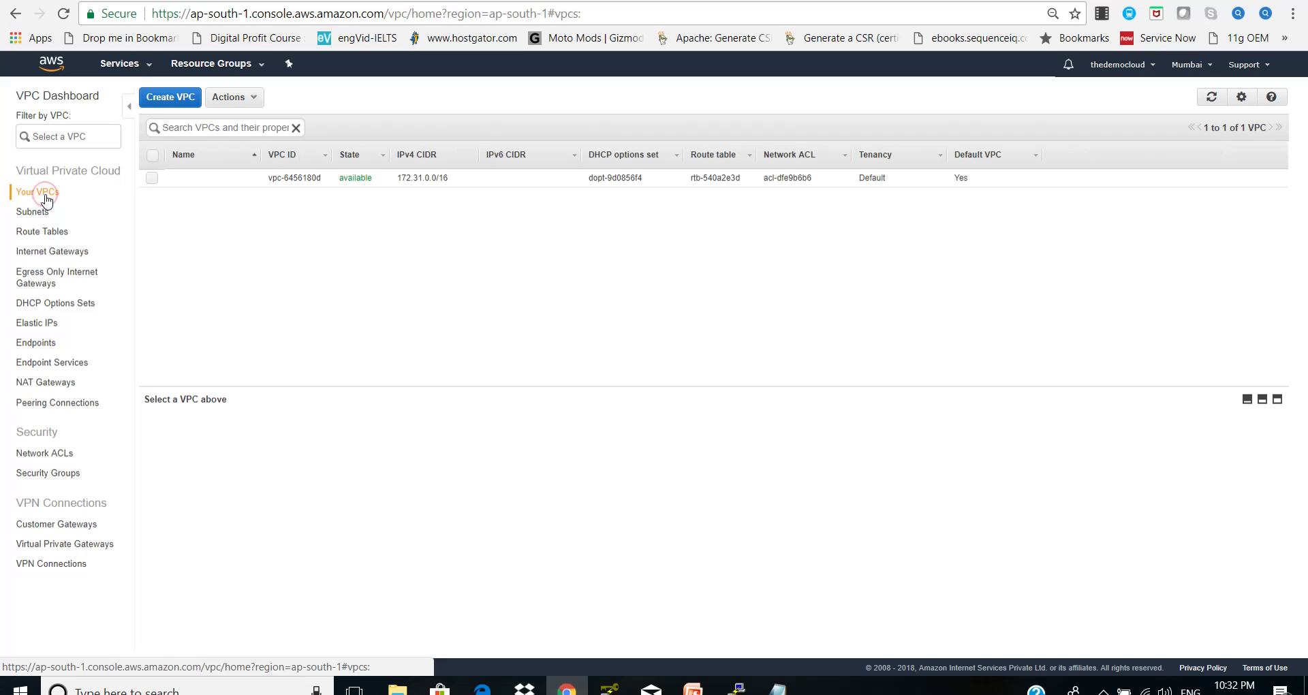
{"action": "left_click", "coordinate": [181, 98]}
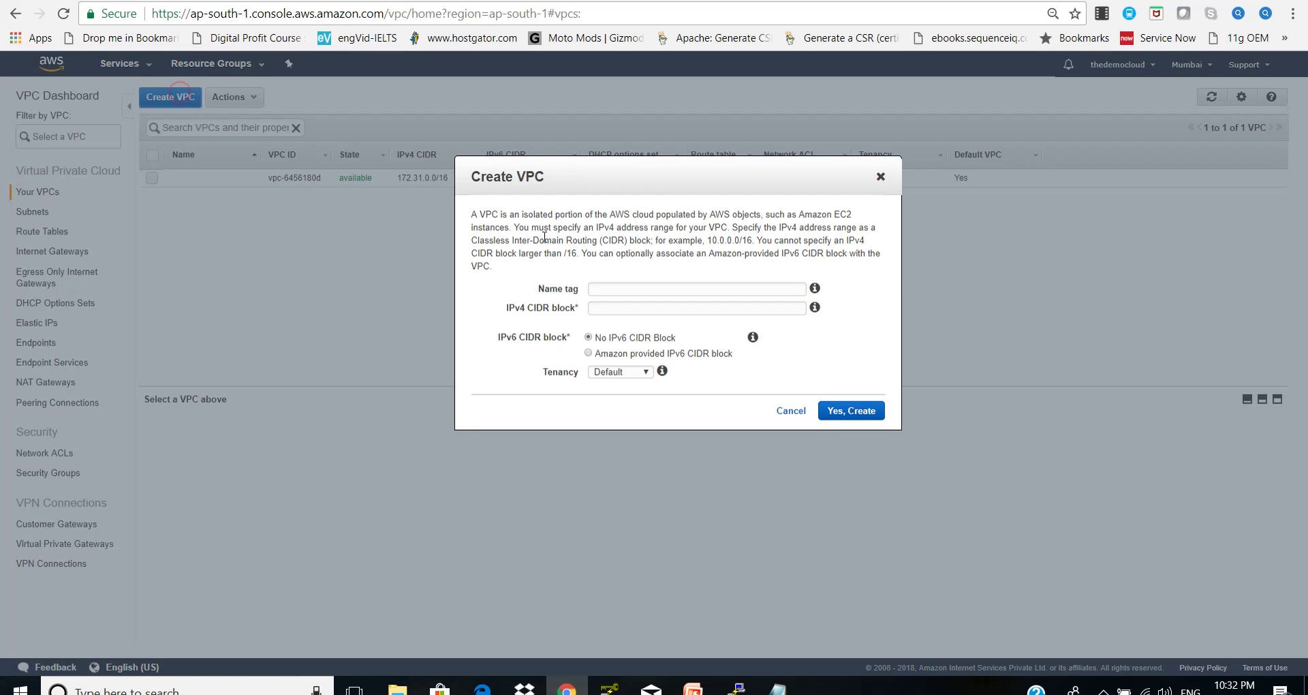
{"action": "left_click", "coordinate": [619, 291]}
{"action": "type", "text": "S"}
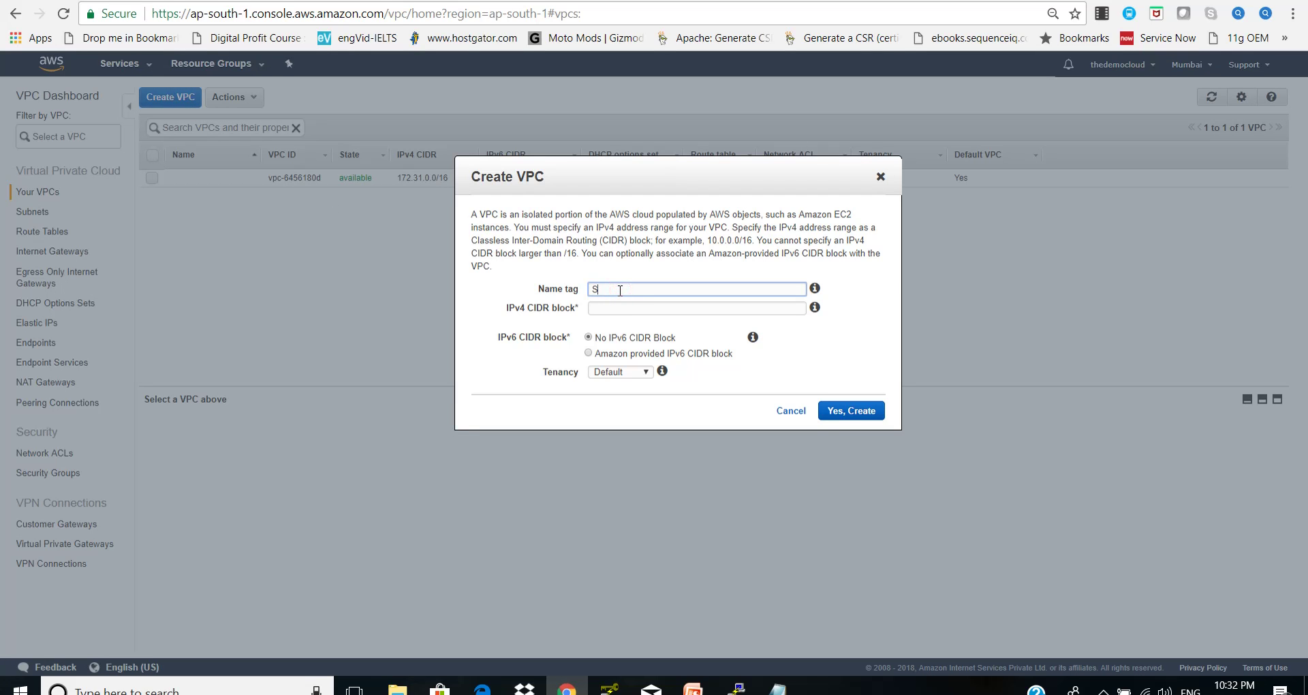
{"action": "type", "text": "pource VPC"}
{"action": "left_click", "coordinate": [640, 310]}
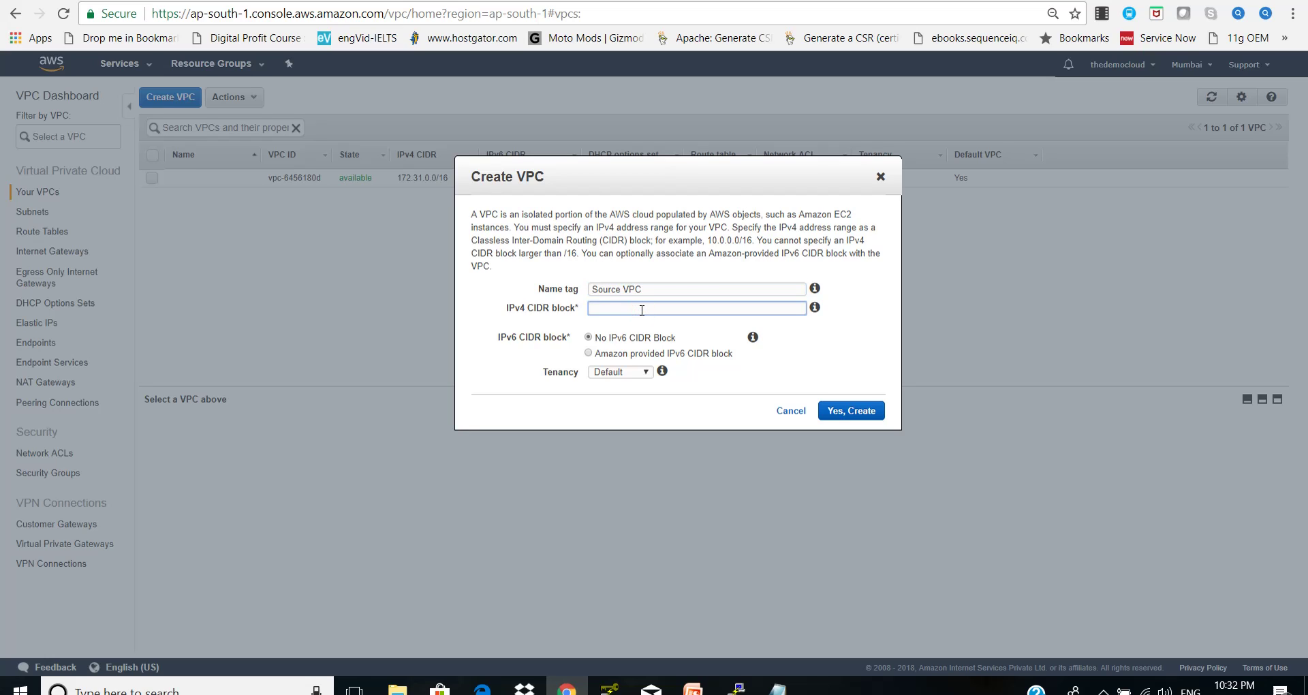
{"action": "type", "text": "10.0.0.0/26"}
{"action": "left_click", "coordinate": [675, 325]}
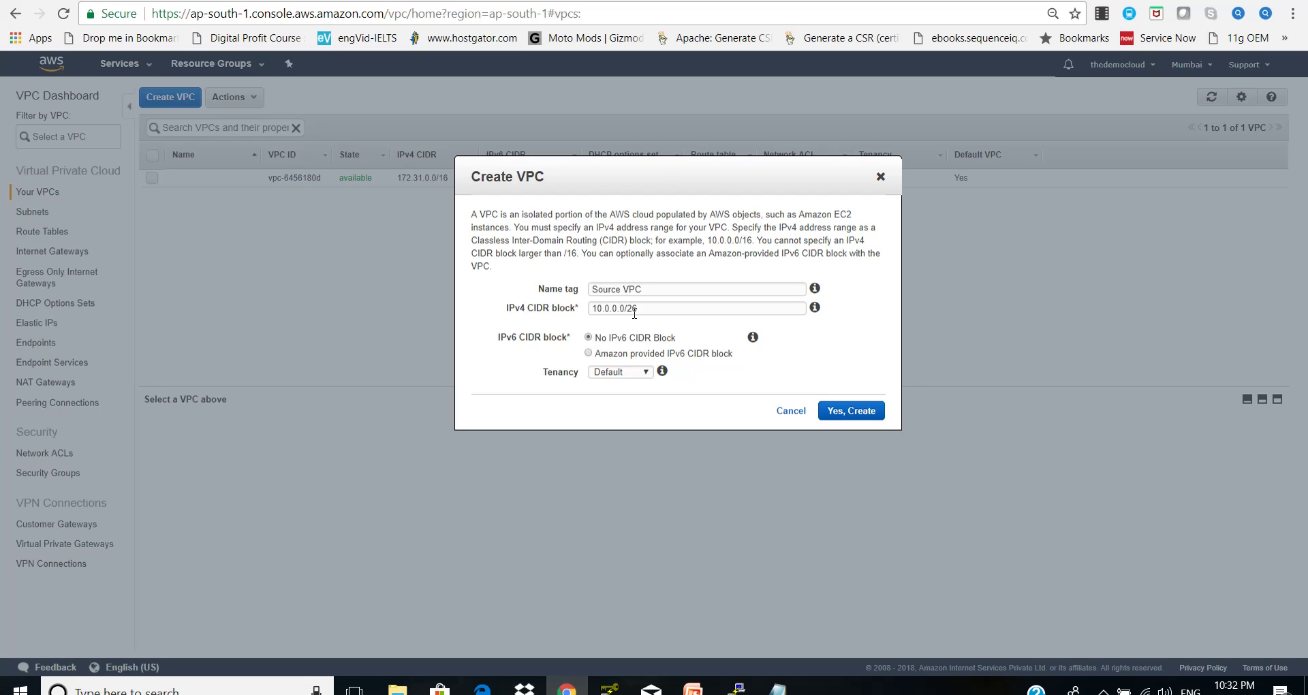
- Calculate the CIDR address range for 10.0.0.0 with 26 mask bits in the online CIDR calculator
{"action": "key", "text": "ctrl+Tab"}
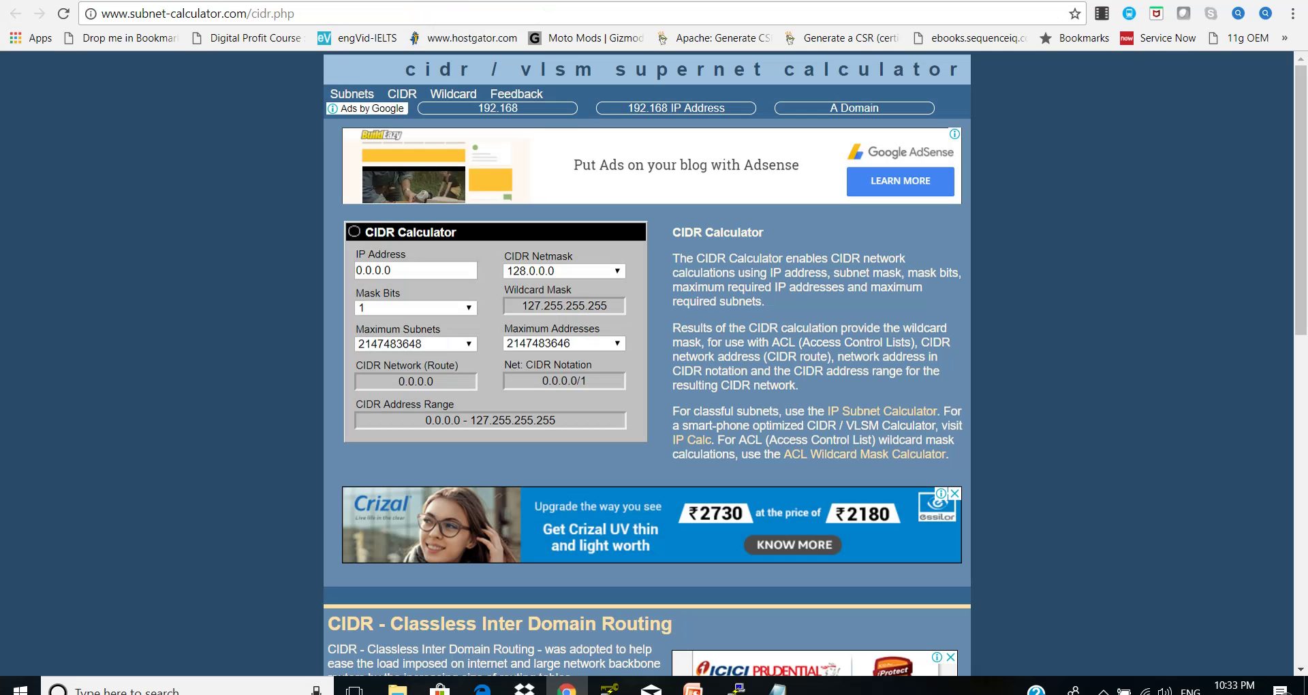
{"action": "left_click", "coordinate": [423, 269]}
{"action": "key", "text": "BackSpace"}
{"action": "key", "text": "BackSpace"}
{"action": "key", "text": "BackSpace"}
{"action": "key", "text": "BackSpace"}
{"action": "key", "text": "BackSpace"}
{"action": "key", "text": "BackSpace"}
{"action": "key", "text": "BackSpace"}
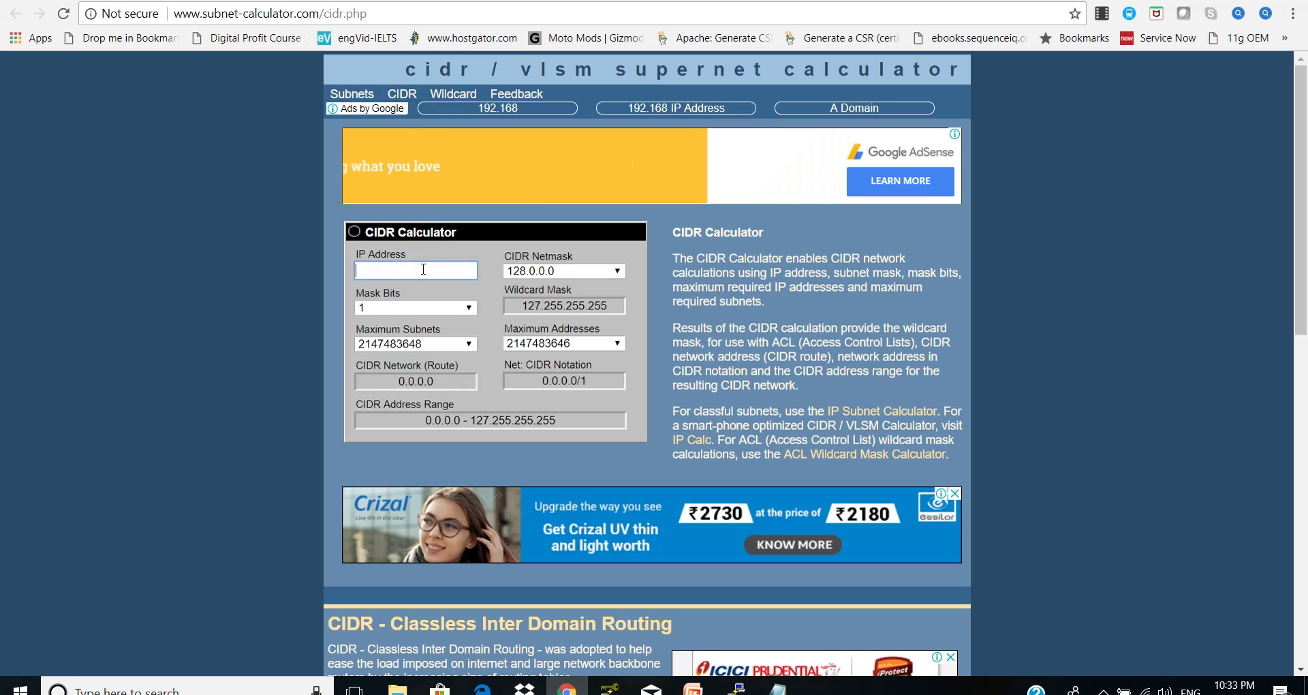
{"action": "type", "text": "10.0.0"}
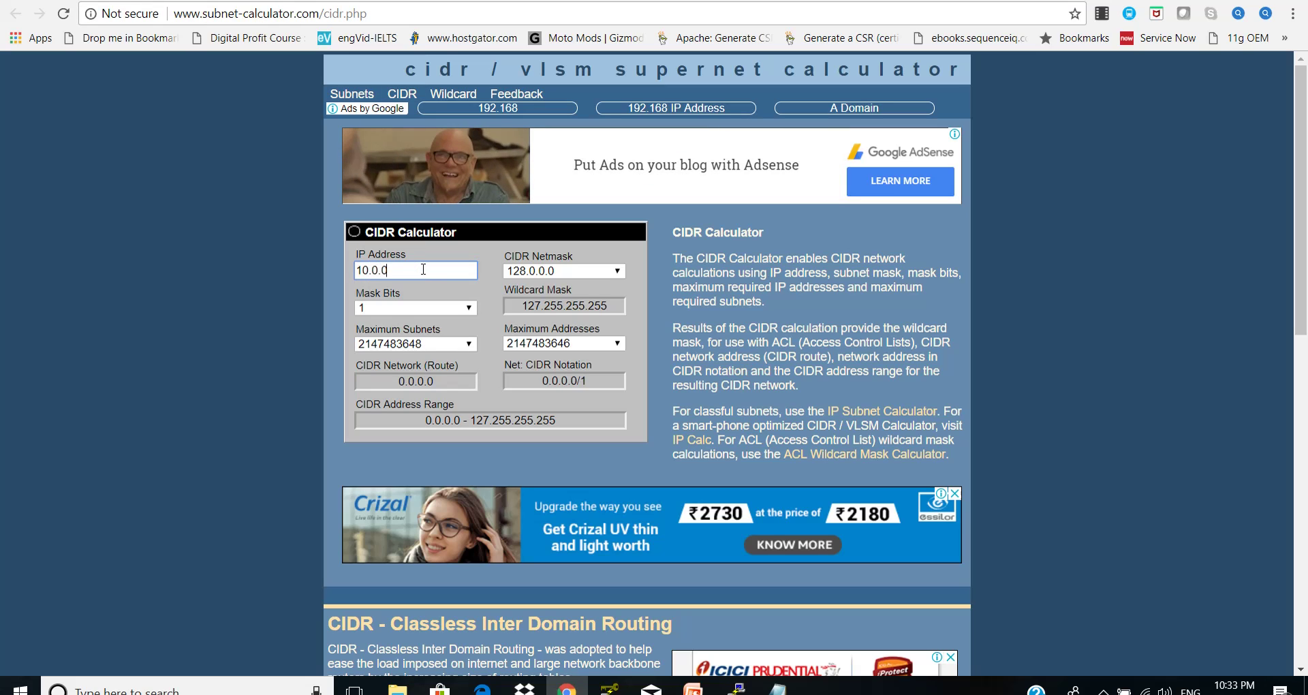
{"action": "type", "text": ".0"}
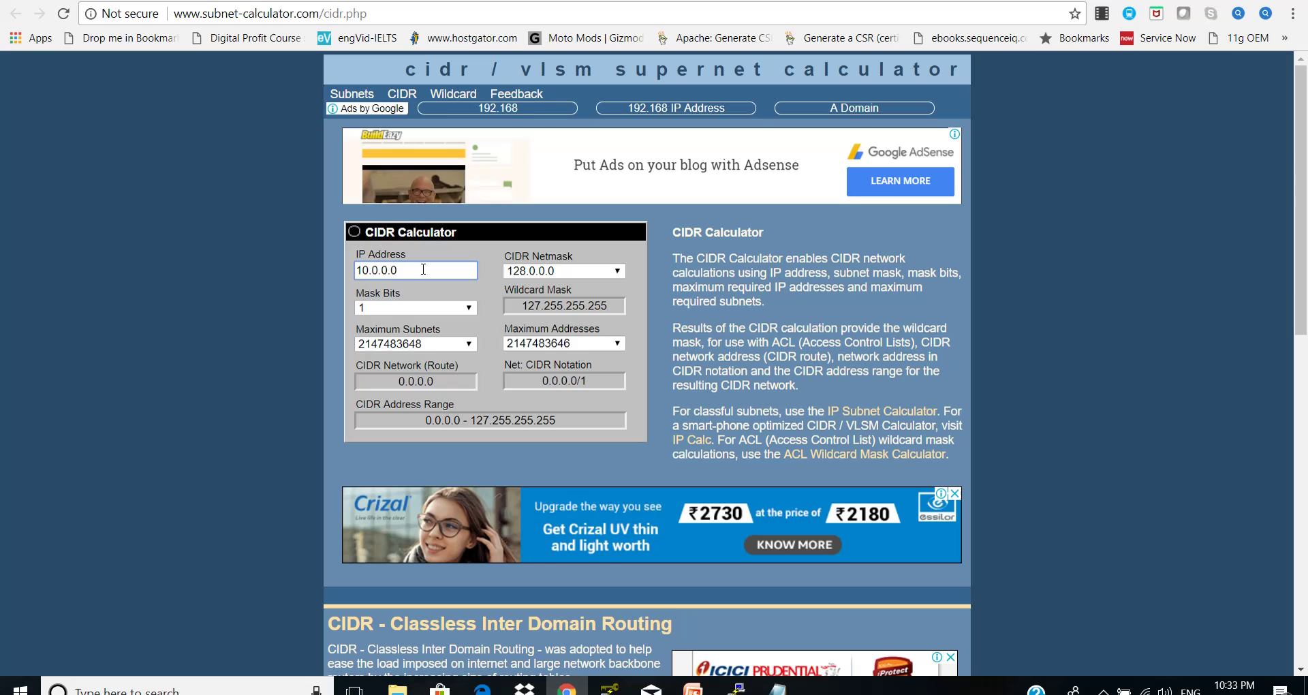
{"action": "left_click", "coordinate": [421, 308]}
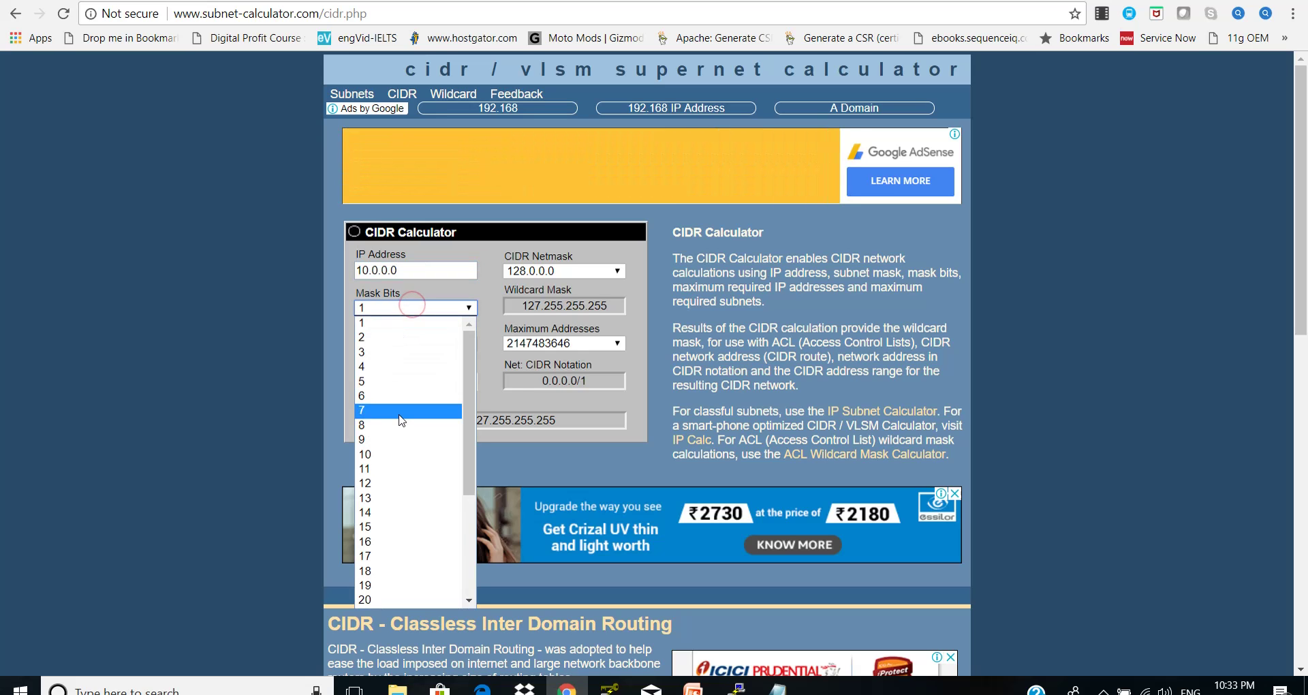
{"action": "scroll", "coordinate": [401, 420], "scroll_direction": "down", "scroll_amount": 4}
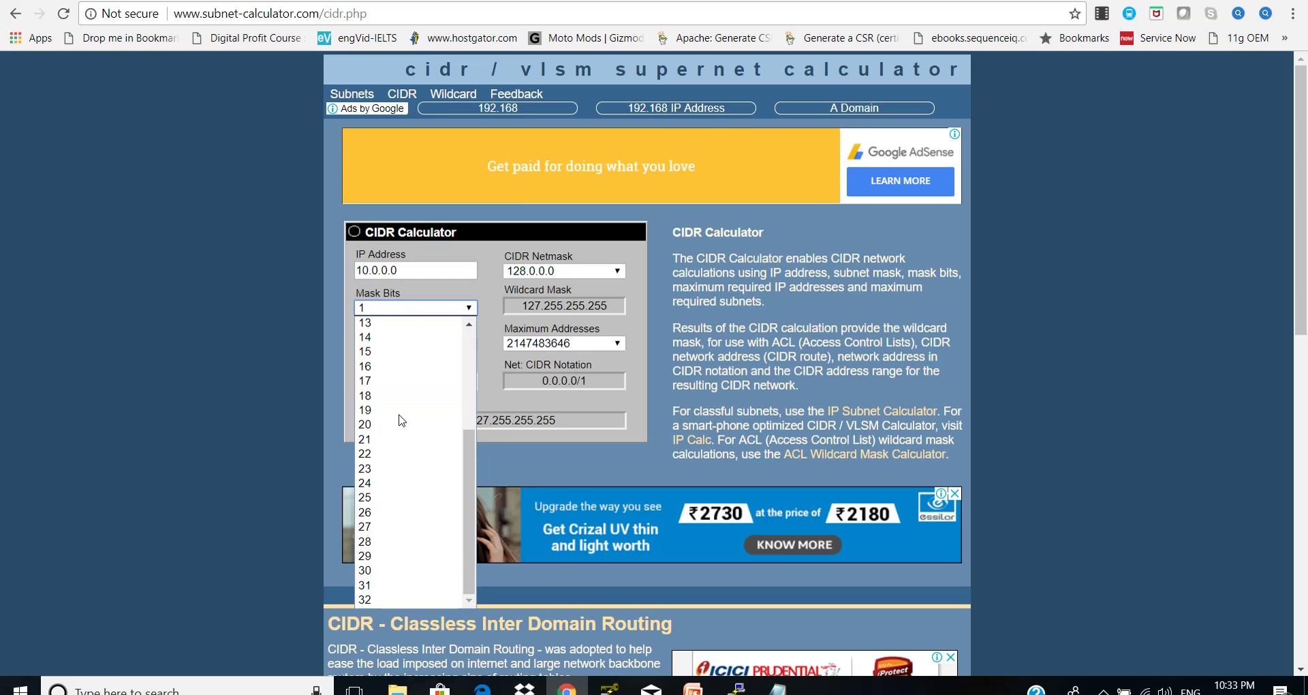
{"action": "left_click", "coordinate": [400, 513]}
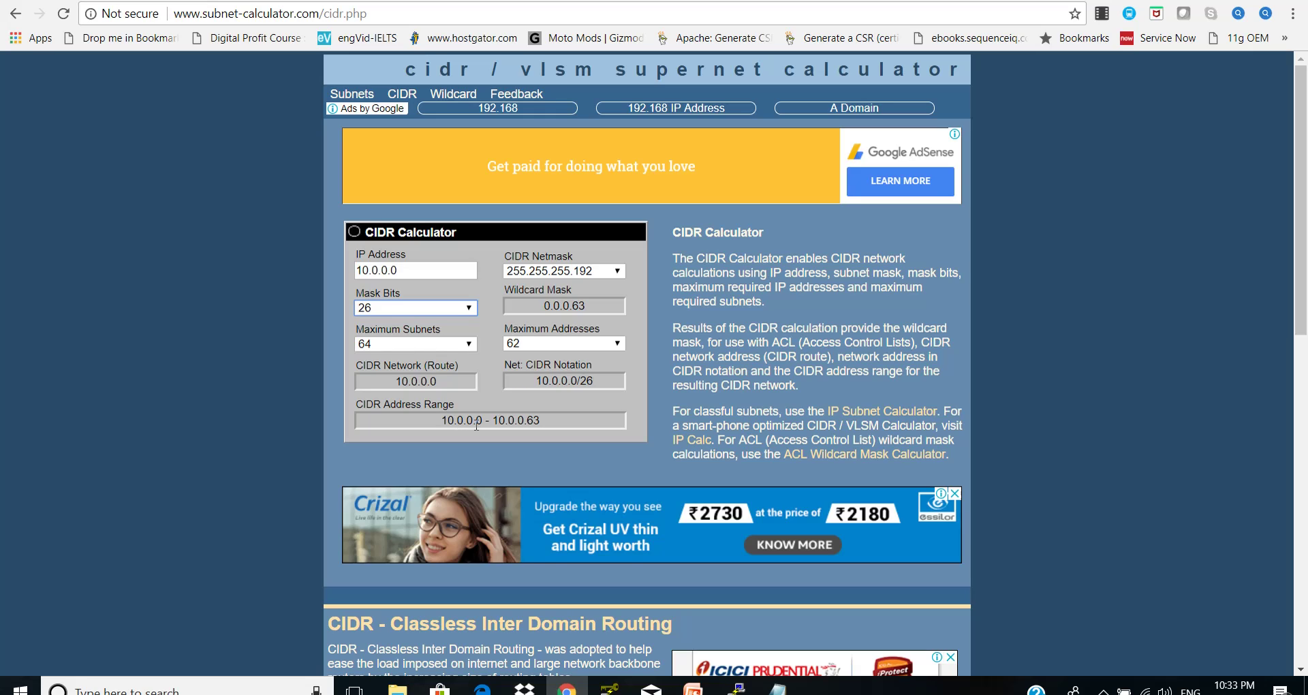
{"action": "left_click", "coordinate": [539, 424]}
- Look up the address count of the /28 block in Wikipedia's IPv4 CIDR blocks table
{"action": "left_click", "coordinate": [233, 3]}
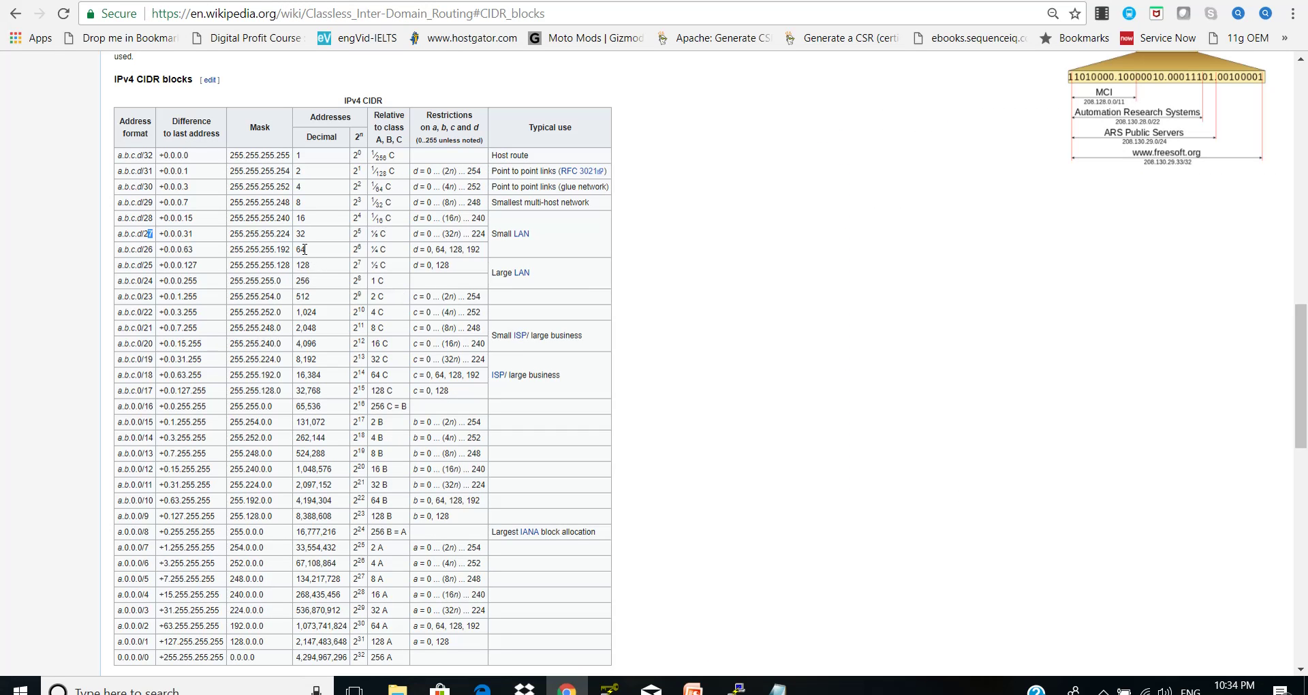
{"action": "left_click", "coordinate": [306, 218]}
{"action": "left_click", "coordinate": [143, 218]}
- Switch to the Notepad subnet plan and check the 10.0.0.0/26 subnet size against the /28 row of Wikipedia's CIDR table
{"action": "left_click", "coordinate": [778, 687]}
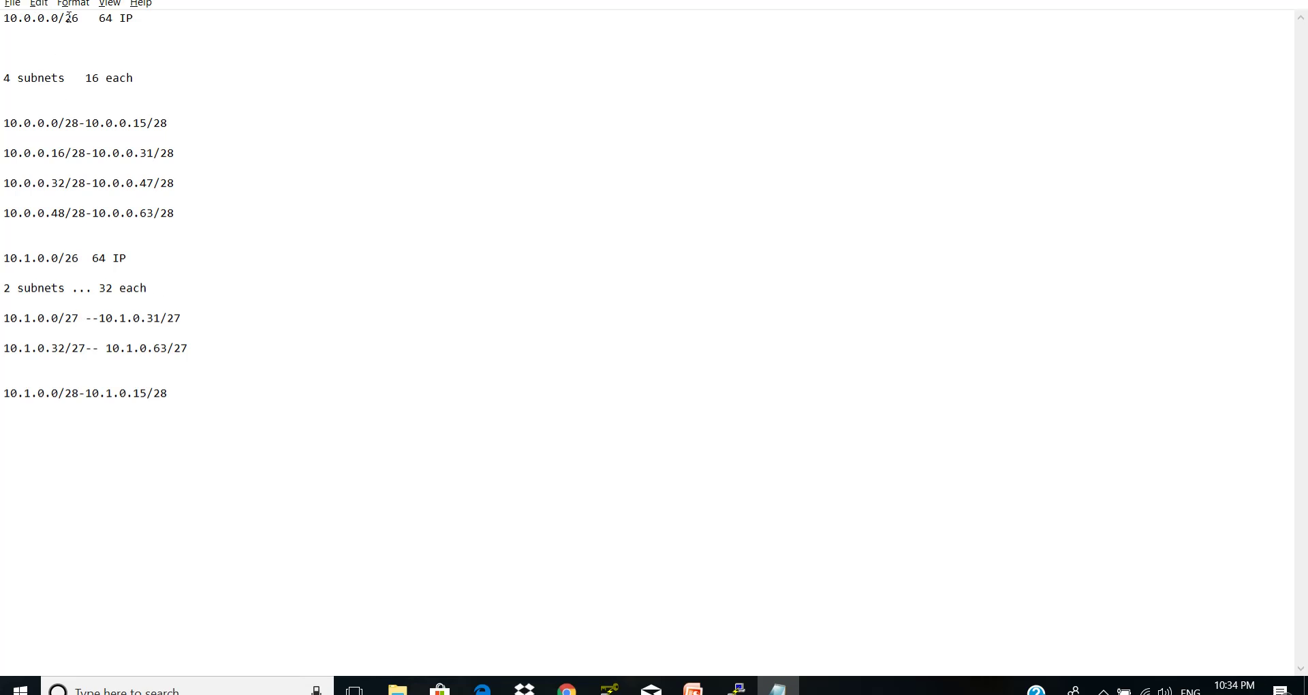
{"action": "left_click_drag", "start_coordinate": [87, 19], "coordinate": [147, 19]}
{"action": "left_click", "coordinate": [150, 19]}
{"action": "double_click", "coordinate": [91, 77]}
{"action": "left_click", "coordinate": [119, 77]}
{"action": "double_click", "coordinate": [96, 72]}
{"action": "left_click", "coordinate": [567, 686]}
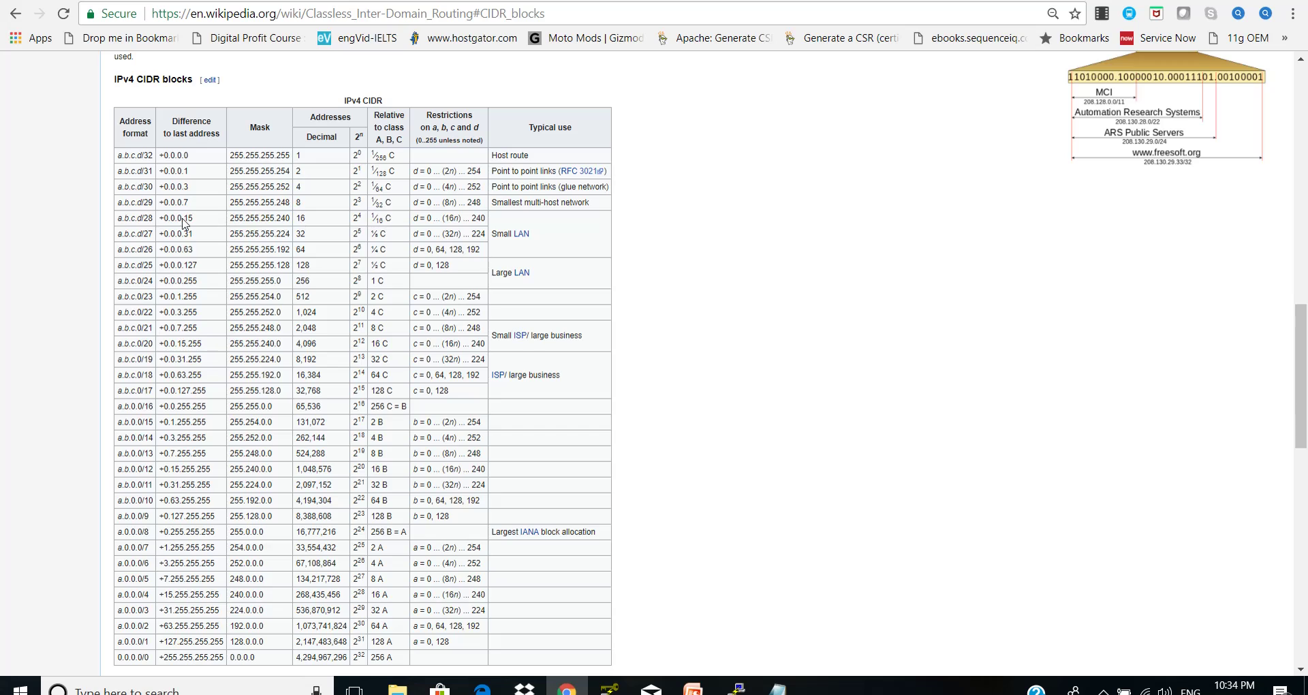
{"action": "double_click", "coordinate": [148, 218]}
- Examine the start and end addresses of the /28 subnet ranges planned for 10.0.0.0/26 in the Notepad notes
{"action": "left_click", "coordinate": [777, 688]}
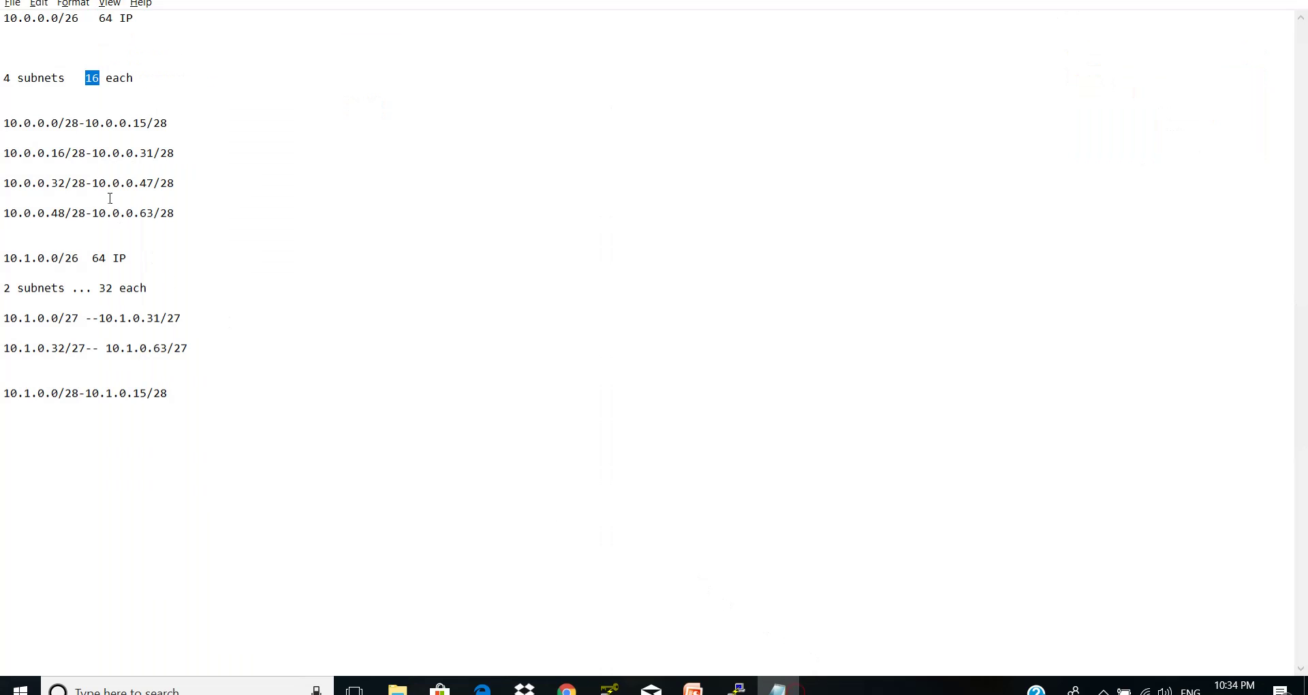
{"action": "left_click_drag", "start_coordinate": [76, 123], "coordinate": [59, 125]}
{"action": "left_click", "coordinate": [13, 13]}
{"action": "left_click", "coordinate": [151, 120]}
{"action": "left_click", "coordinate": [66, 151]}
{"action": "left_click", "coordinate": [153, 151]}
{"action": "left_click", "coordinate": [66, 182]}
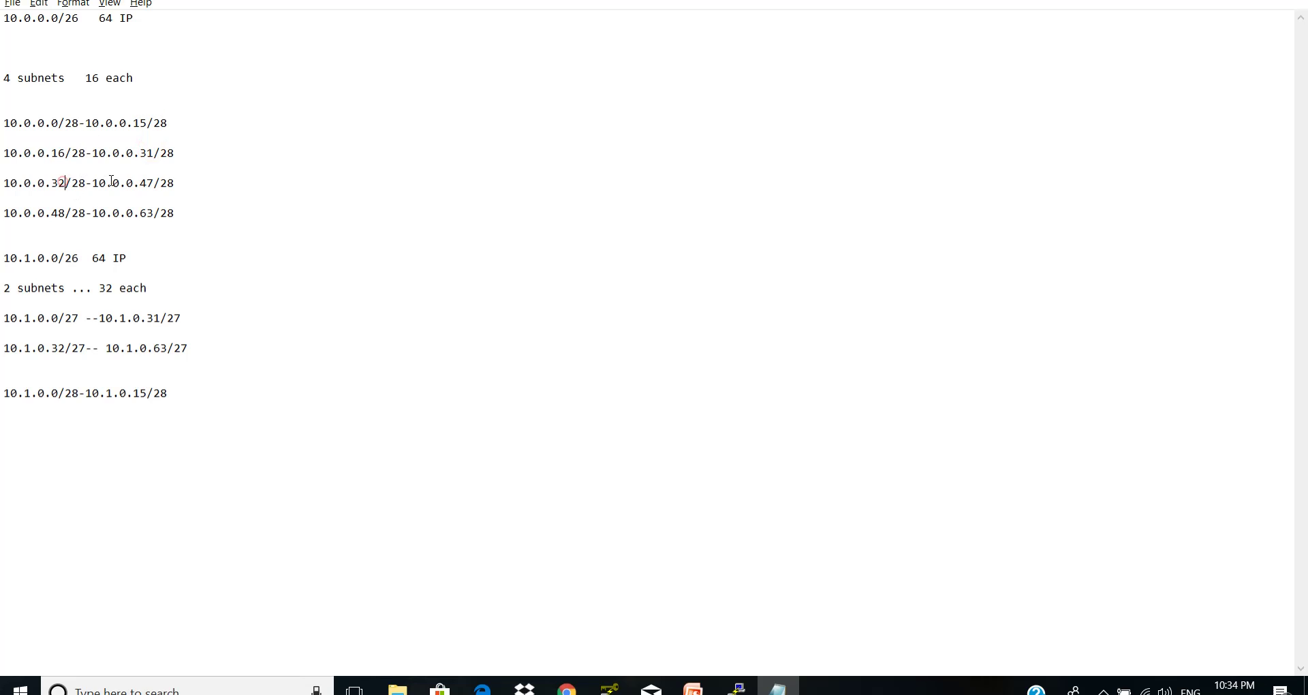
{"action": "left_click", "coordinate": [152, 182]}
{"action": "left_click", "coordinate": [65, 213]}
{"action": "left_click", "coordinate": [154, 212]}
{"action": "left_click_drag", "start_coordinate": [4, 123], "coordinate": [60, 123]}
{"action": "left_click_drag", "start_coordinate": [92, 213], "coordinate": [156, 214]}
{"action": "left_click", "coordinate": [155, 213]}
- Compare the planned subnet ranges with the CIDR address range shown in the online calculator for 10.0.0.0/26
{"action": "left_click", "coordinate": [567, 686]}
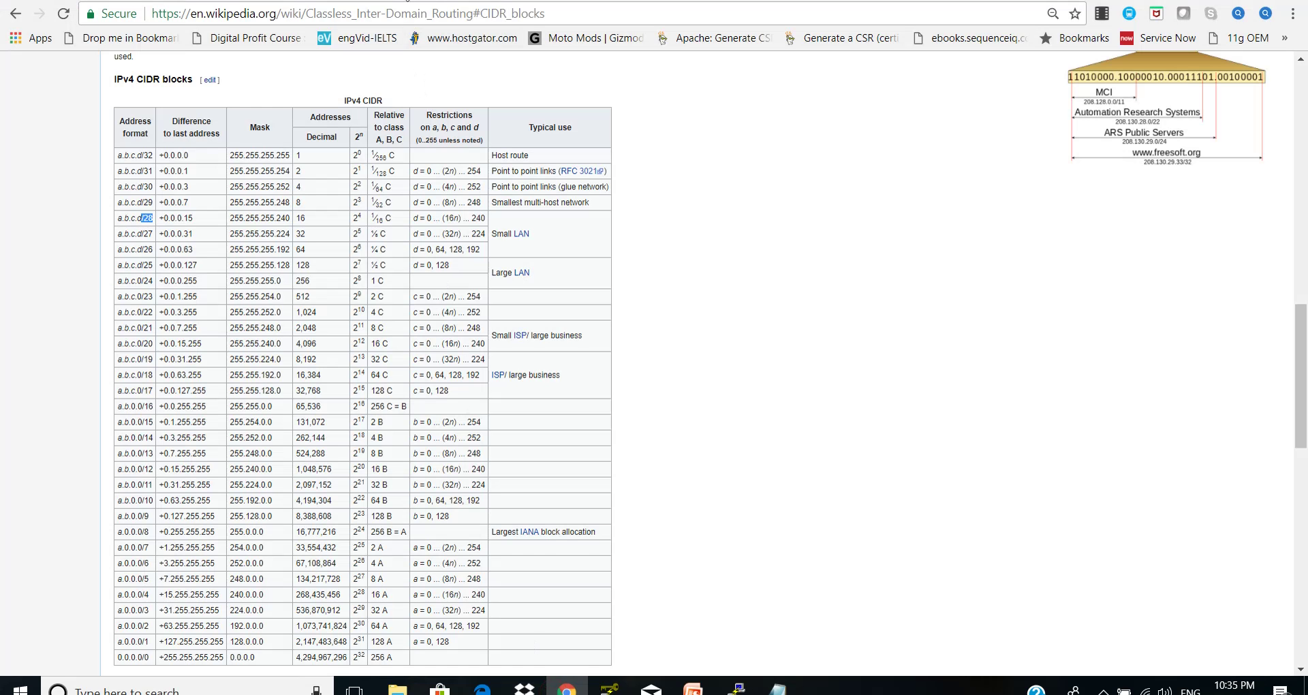
{"action": "left_click", "coordinate": [408, 0]}
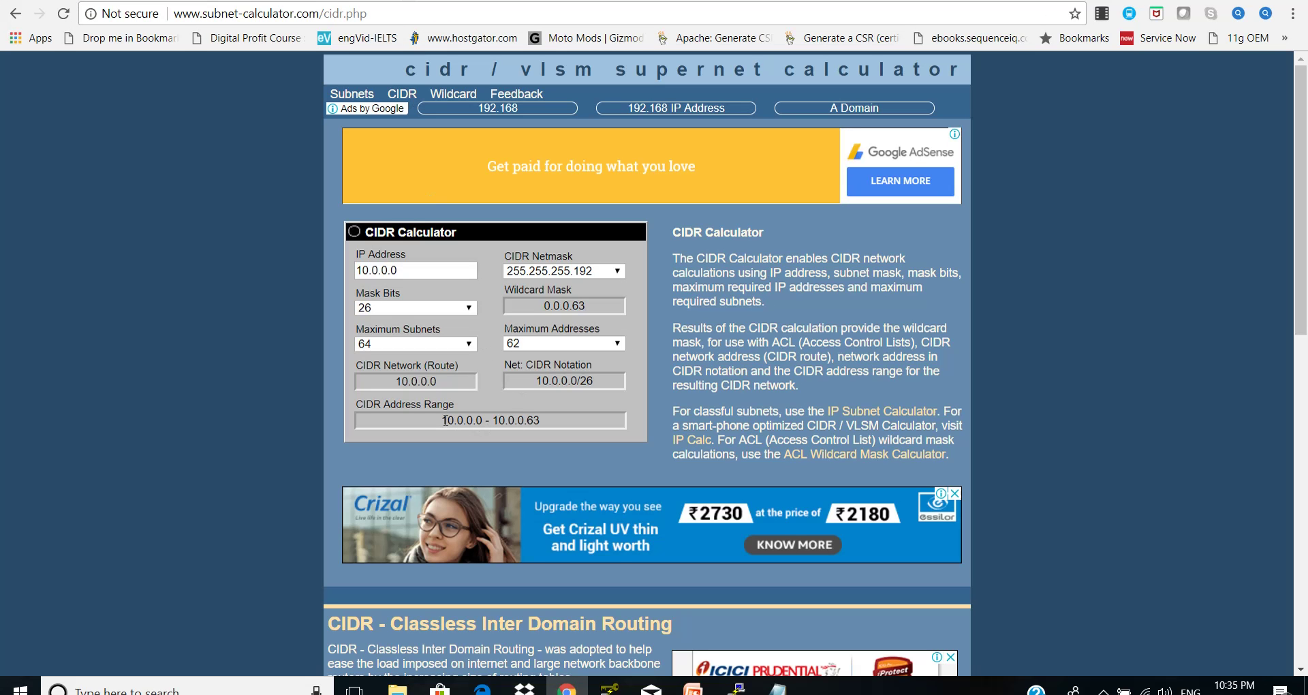
{"action": "left_click_drag", "start_coordinate": [444, 420], "coordinate": [541, 421]}
{"action": "left_click", "coordinate": [548, 421]}
- Return to the AWS console and create the Source VPC with no IPv6 CIDR block and default tenancy
{"action": "left_click", "coordinate": [113, 1]}
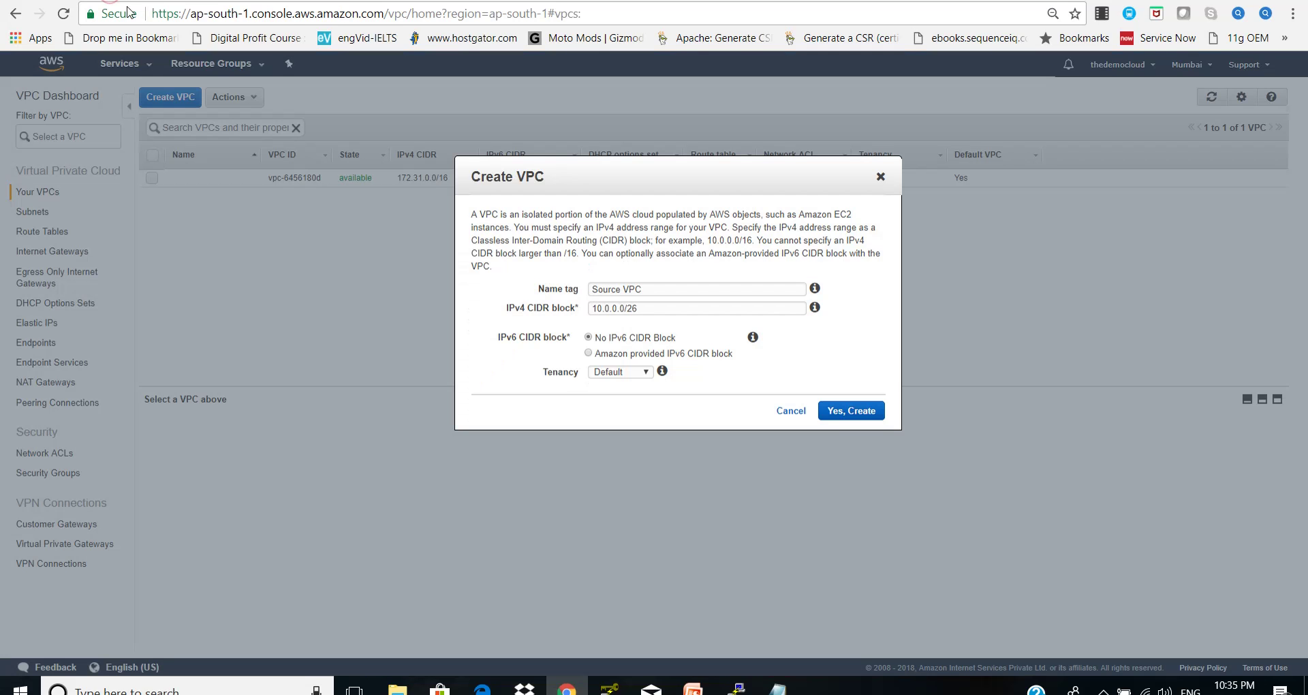
{"action": "left_click", "coordinate": [683, 317]}
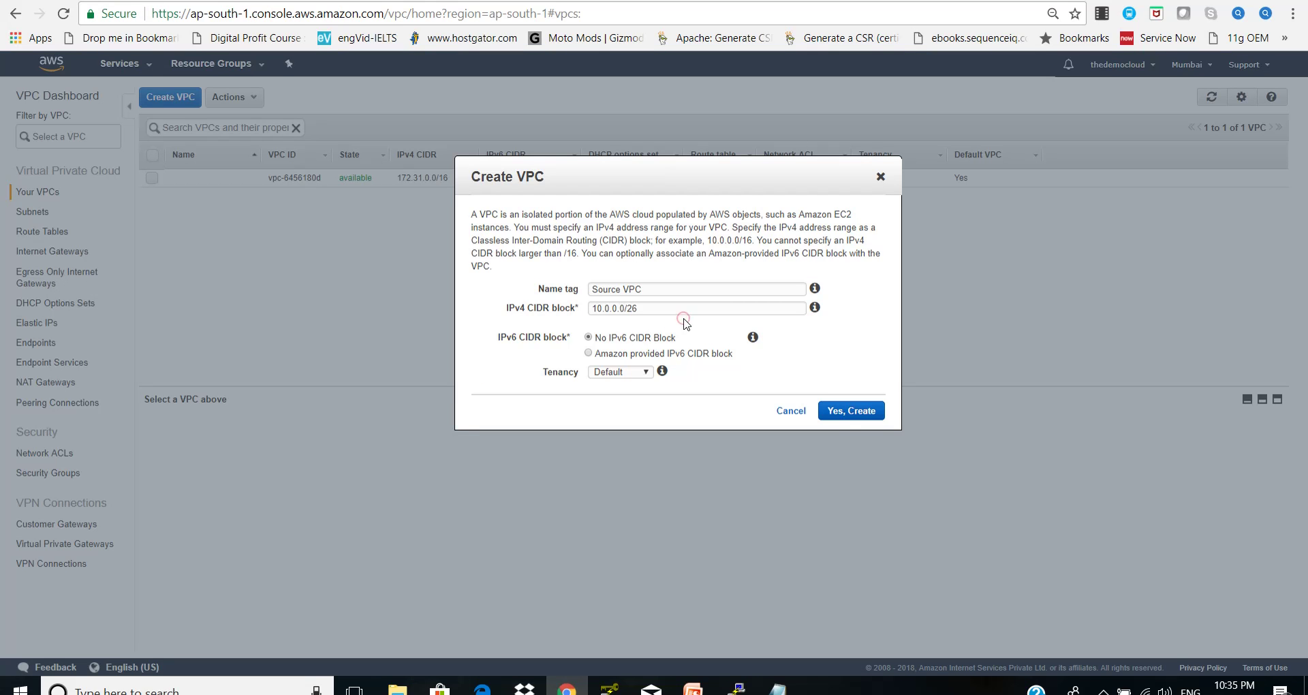
{"action": "left_click", "coordinate": [838, 420]}
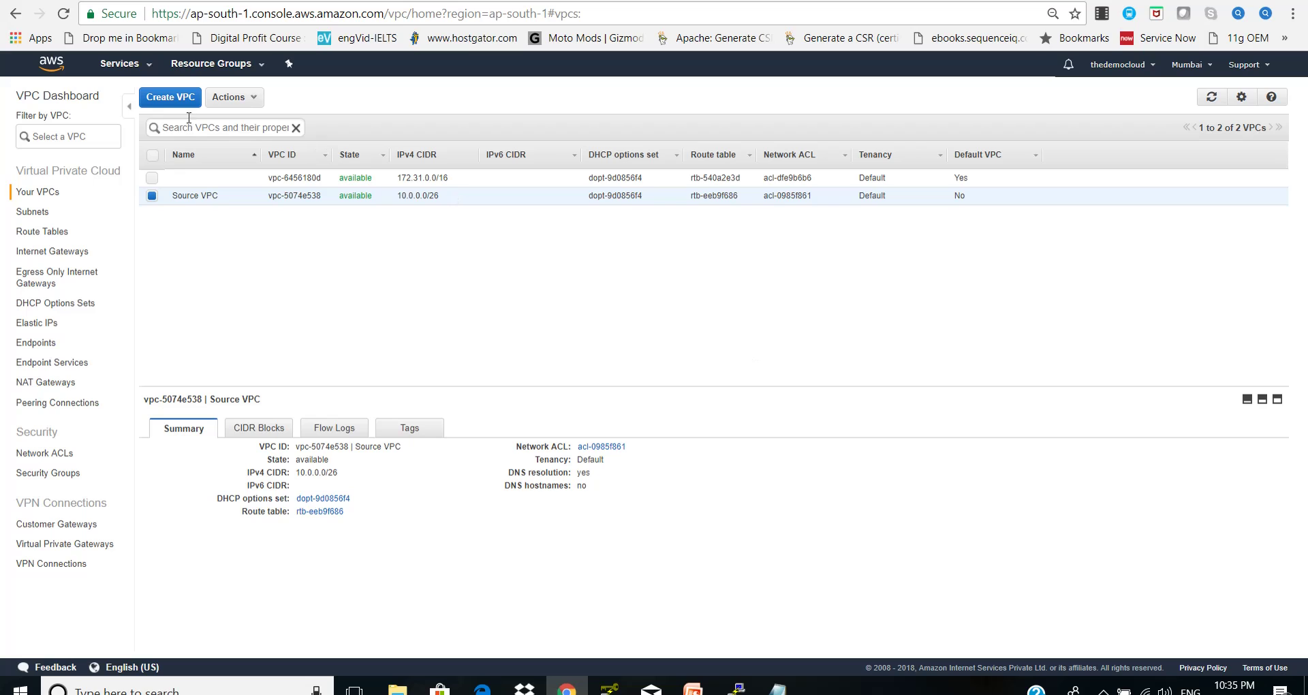
- Create a second VPC with the name tag Target VPC and the IPv4 CIDR block 10.1.0.0/26
{"action": "left_click", "coordinate": [167, 99]}
{"action": "left_click", "coordinate": [616, 289]}
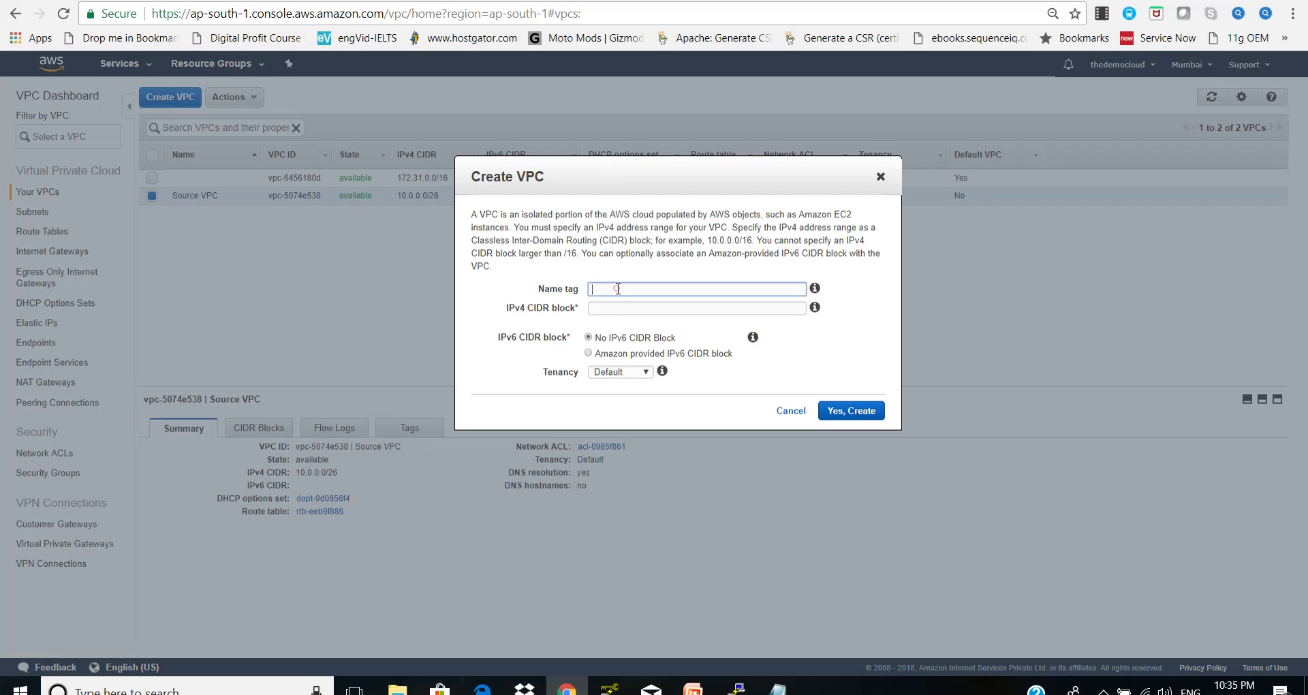
{"action": "type", "text": "Target VPC"}
{"action": "left_click", "coordinate": [635, 308]}
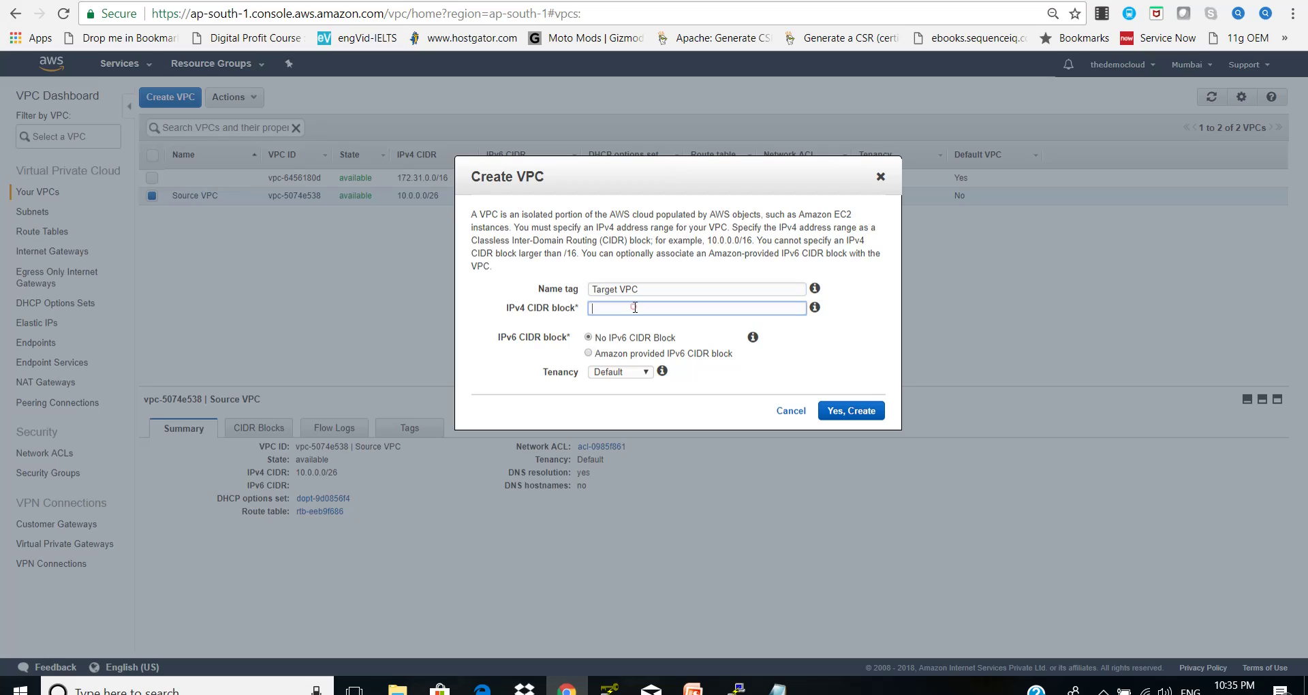
{"action": "type", "text": "10.1.0.0/26"}
{"action": "left_click", "coordinate": [846, 412]}
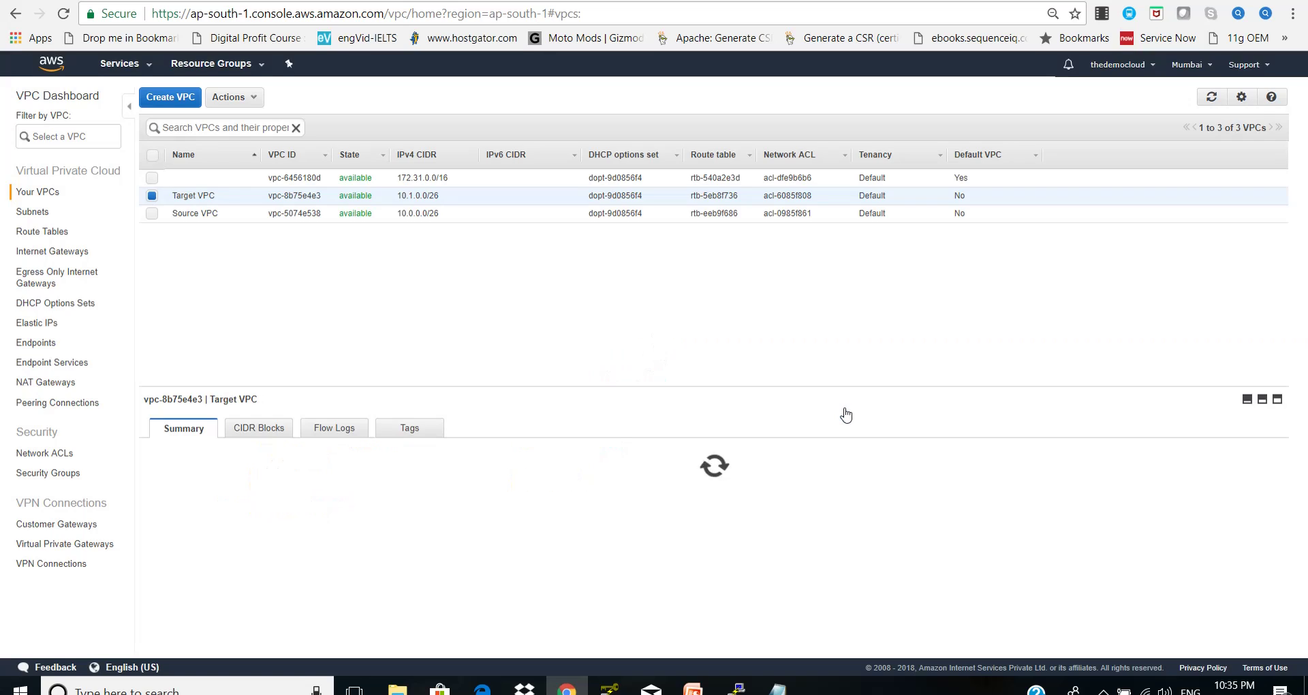
- Switch to the Notepad notes and review the number and size of subnets planned for 10.1.0.0/26
{"action": "left_click", "coordinate": [777, 687]}
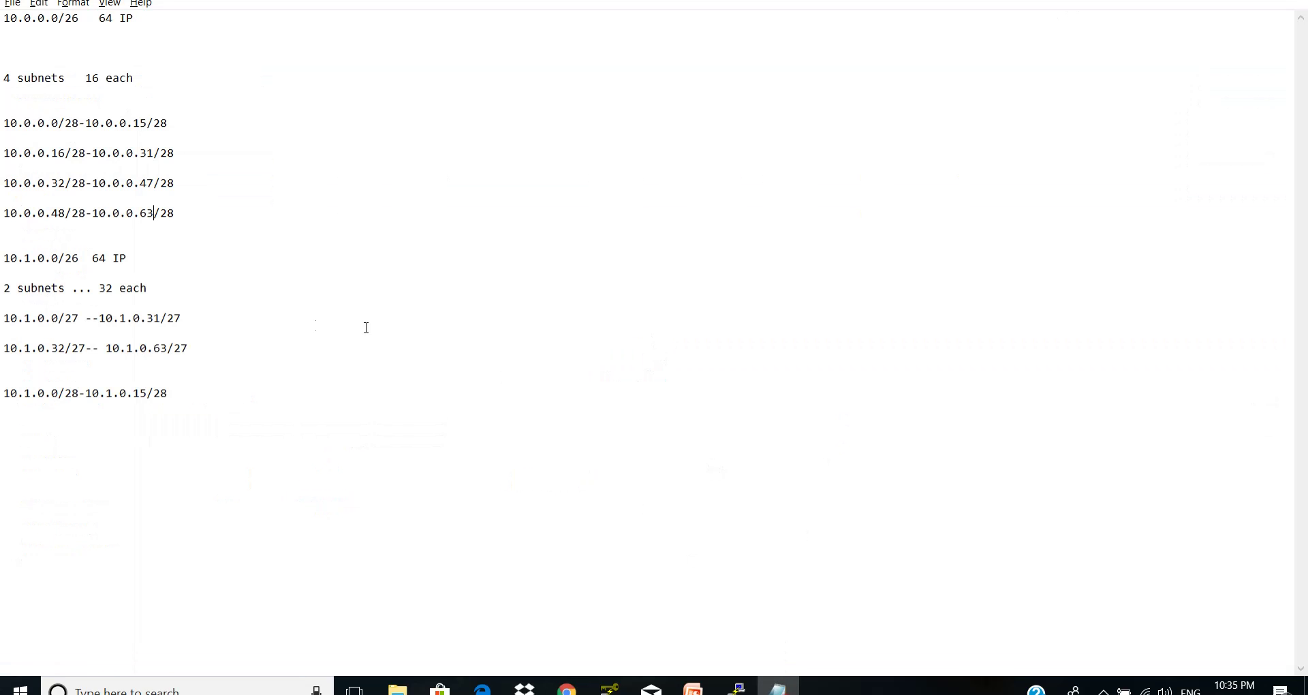
{"action": "left_click_drag", "start_coordinate": [5, 259], "coordinate": [128, 258]}
{"action": "left_click", "coordinate": [143, 256]}
{"action": "double_click", "coordinate": [6, 288]}
{"action": "double_click", "coordinate": [103, 288]}
{"action": "left_click", "coordinate": [126, 289]}
- Look up the prefix length for 32-address subnets in Wikipedia's IPv4 CIDR blocks table
{"action": "left_click", "coordinate": [567, 689]}
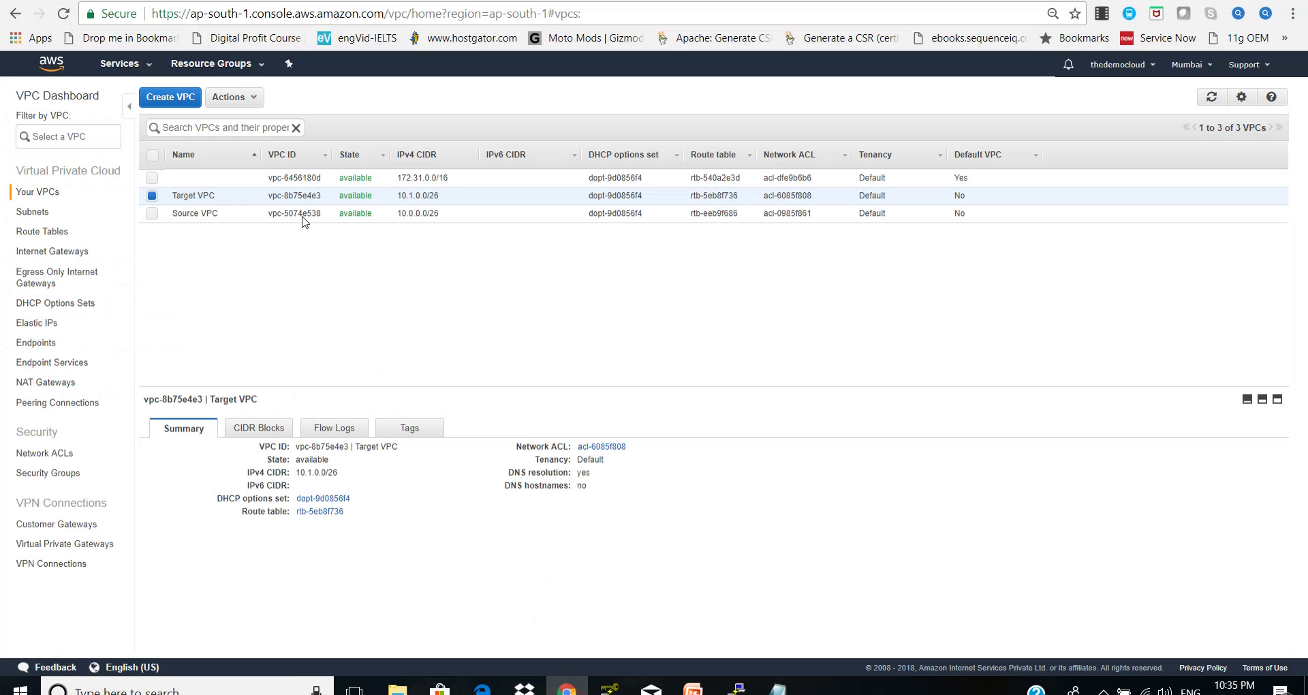
{"action": "left_click", "coordinate": [290, 1]}
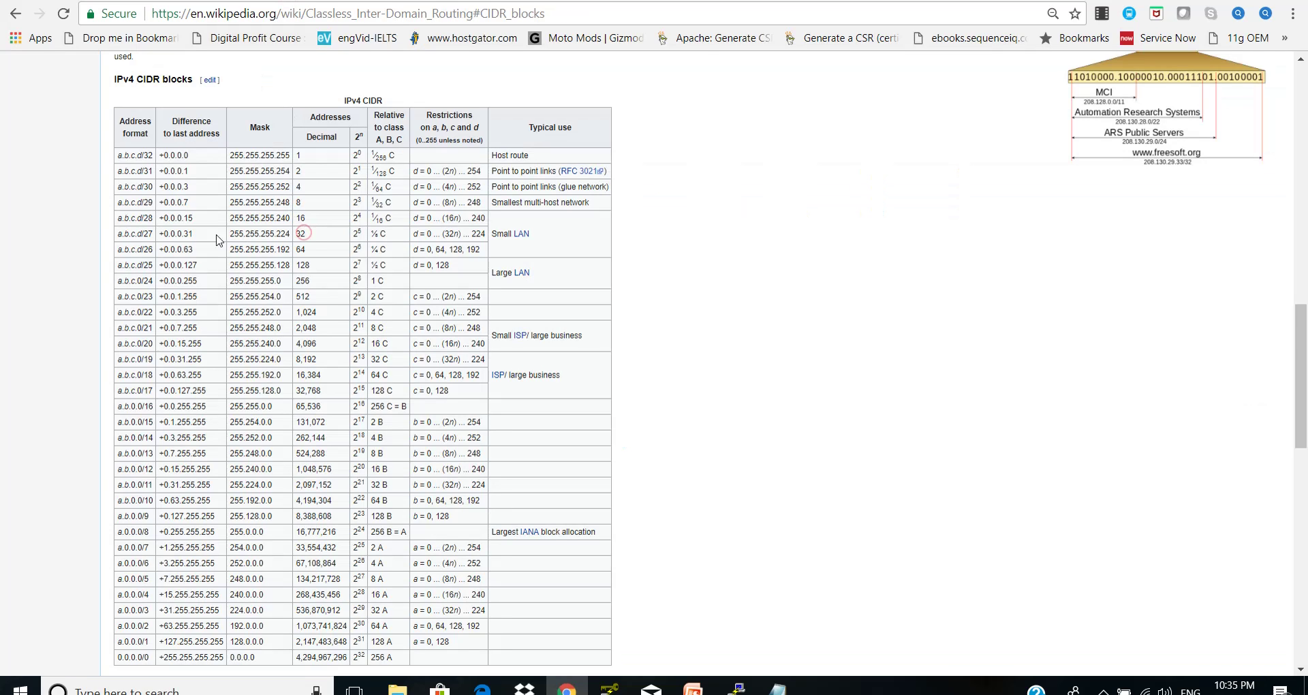
{"action": "double_click", "coordinate": [148, 233]}
- Examine the /27 subnet ranges planned for 10.1.0.0/26 in the Notepad notes
{"action": "key", "text": "alt+Tab"}
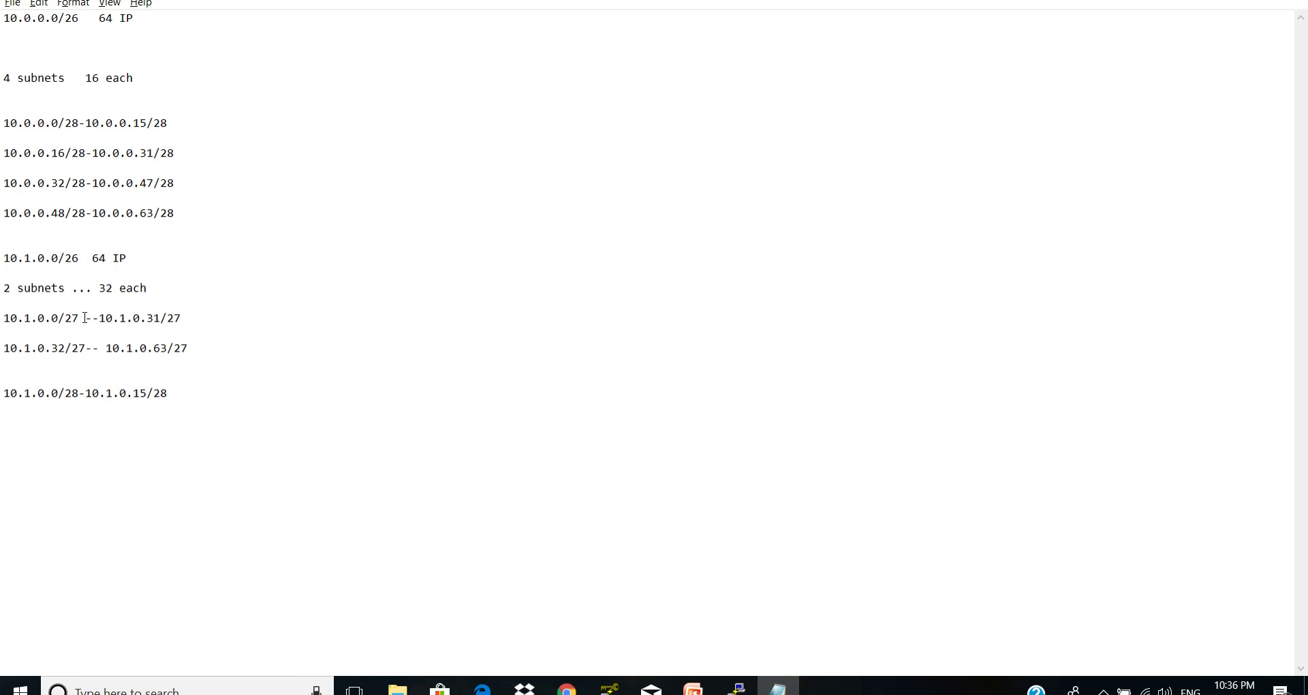
{"action": "left_click_drag", "start_coordinate": [84, 318], "coordinate": [65, 321]}
{"action": "left_click", "coordinate": [65, 320]}
{"action": "left_click_drag", "start_coordinate": [4, 258], "coordinate": [59, 259]}
{"action": "left_click_drag", "start_coordinate": [108, 347], "coordinate": [172, 348]}
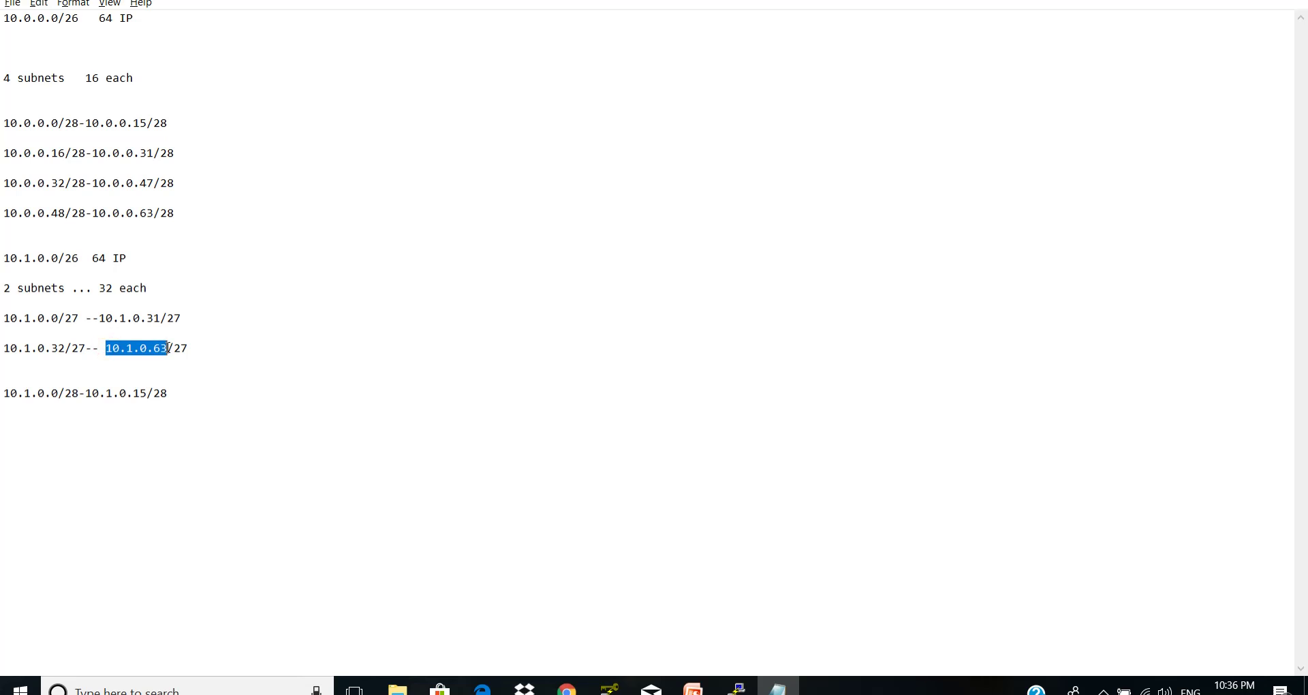
{"action": "left_click", "coordinate": [167, 348]}
- Calculate the address range for 10.1.0.0 with 26 mask bits in the online CIDR calculator, and return to the Notepad notes
{"action": "left_click", "coordinate": [567, 687]}
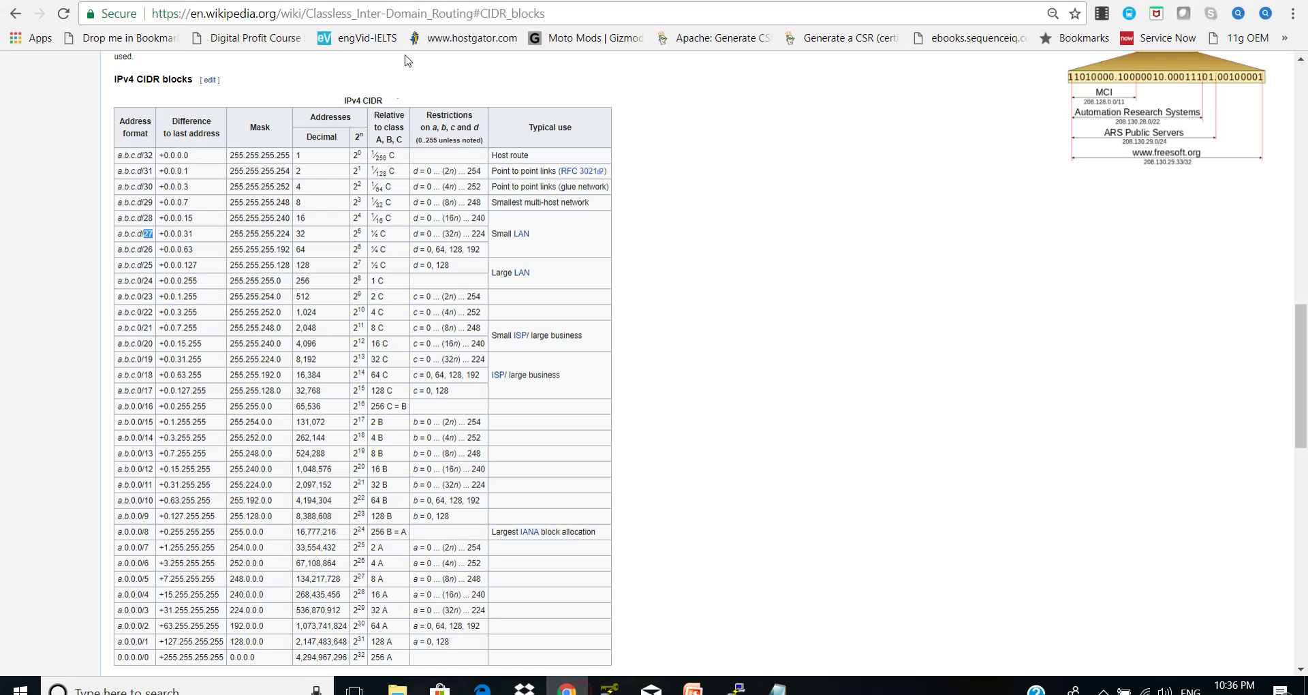
{"action": "left_click", "coordinate": [404, 1]}
{"action": "left_click", "coordinate": [402, 308]}
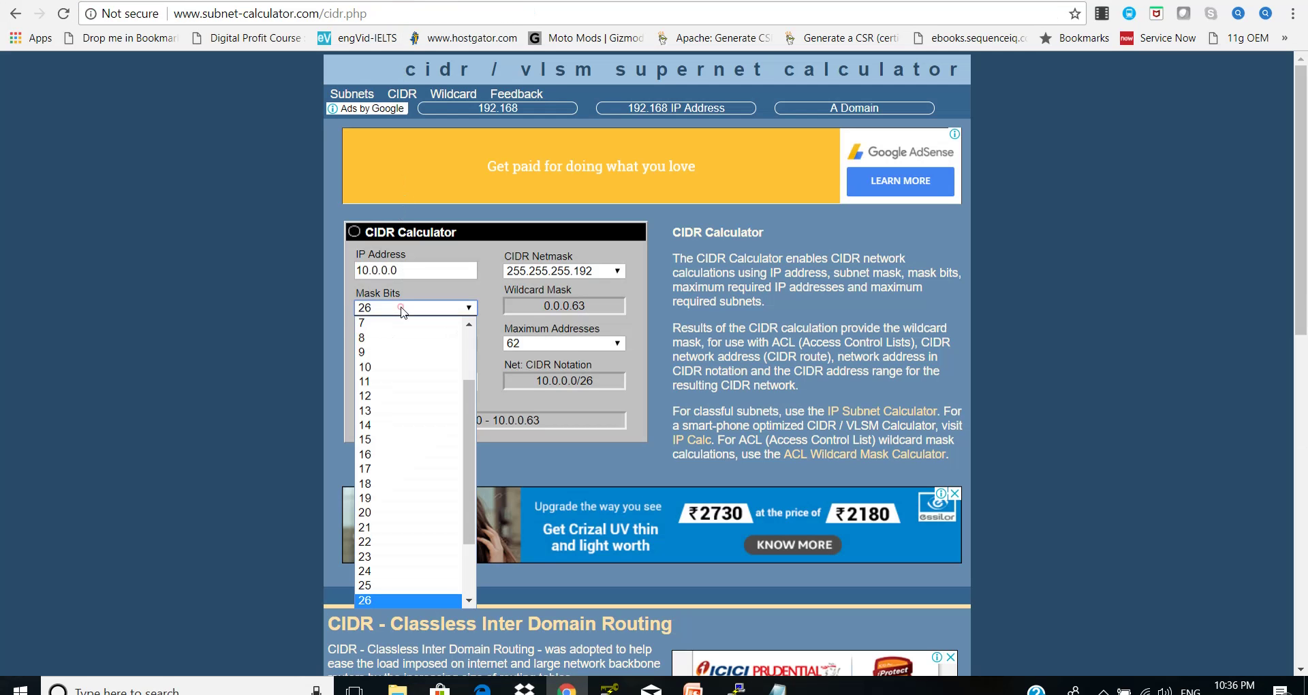
{"action": "left_click", "coordinate": [380, 270]}
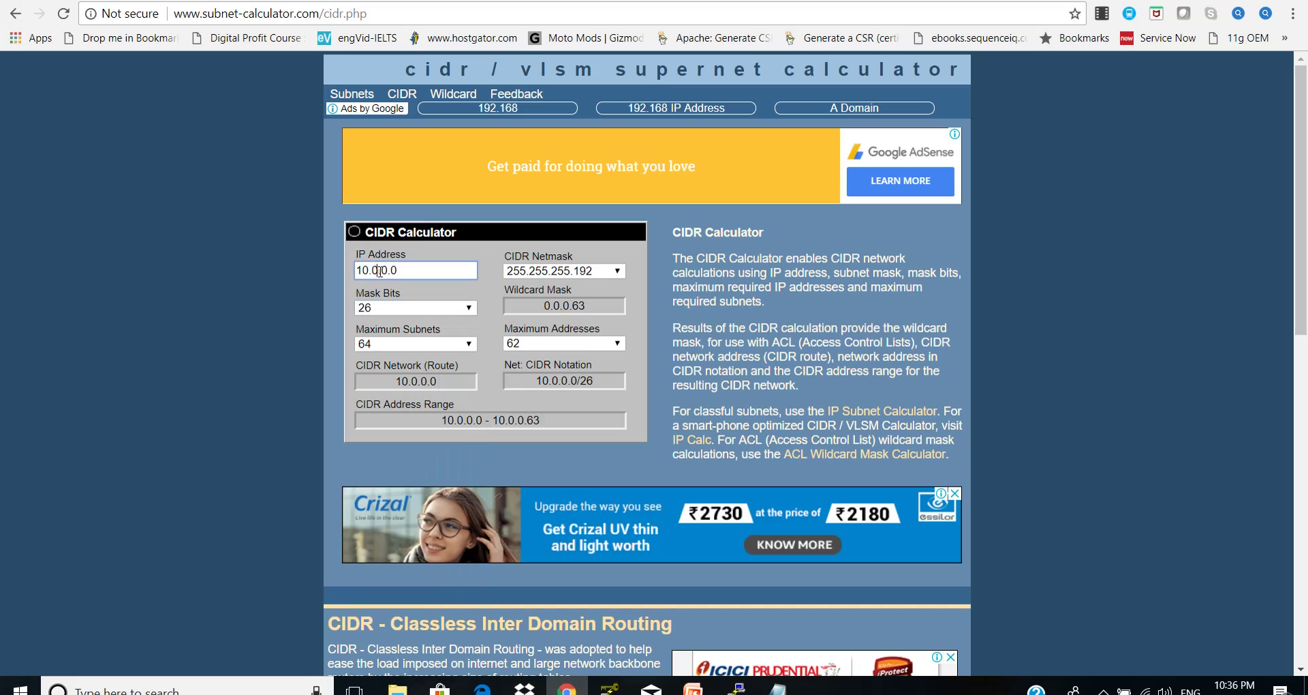
{"action": "key", "text": "BackSpace"}
{"action": "type", "text": "1"}
{"action": "left_click", "coordinate": [418, 287]}
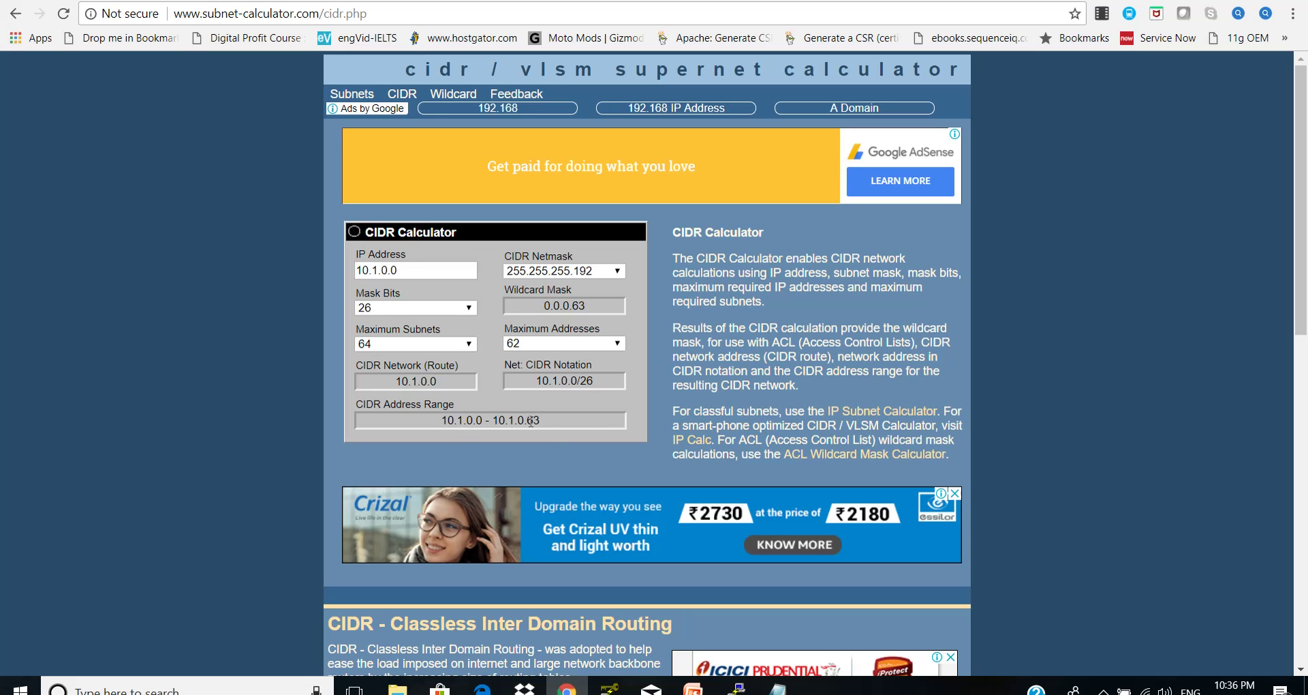
{"action": "left_click", "coordinate": [778, 687]}
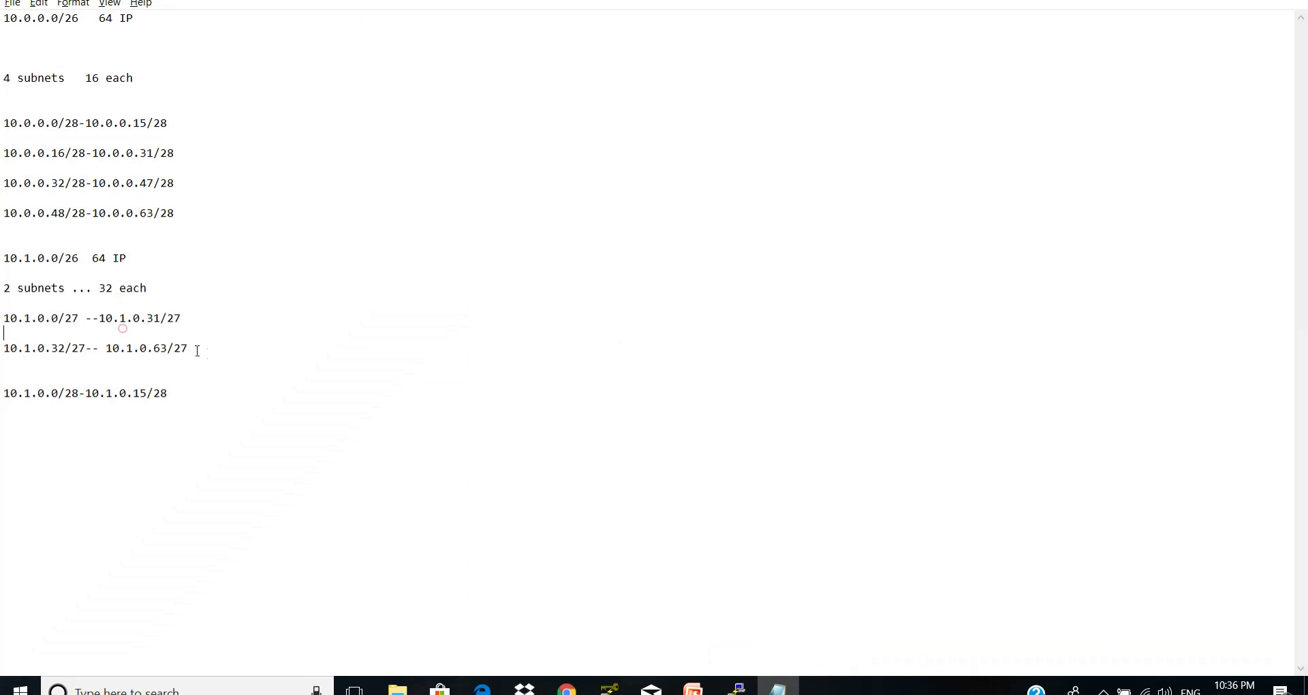
- Review the 10.1.0.0/26 subnet plan in the Notepad notes and look up the /26 row in Wikipedia's IPv4 CIDR blocks table
{"action": "left_click_drag", "start_coordinate": [197, 351], "coordinate": [41, 261]}
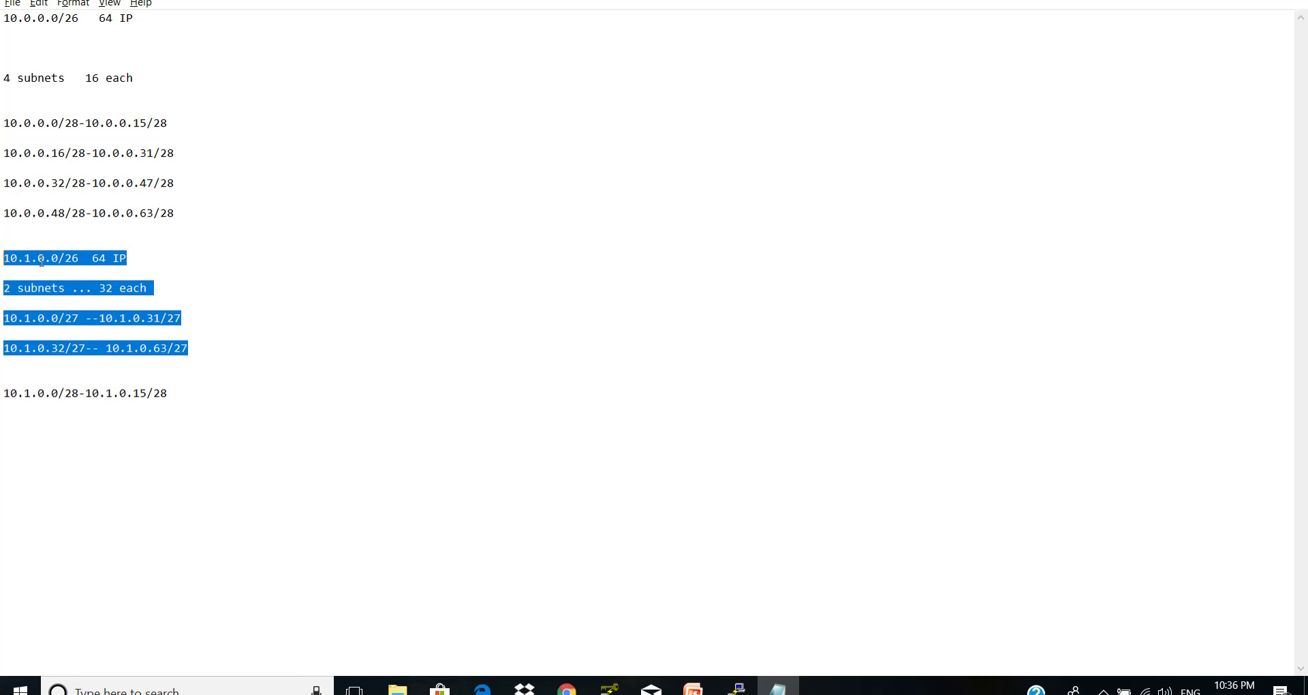
{"action": "left_click", "coordinate": [130, 262]}
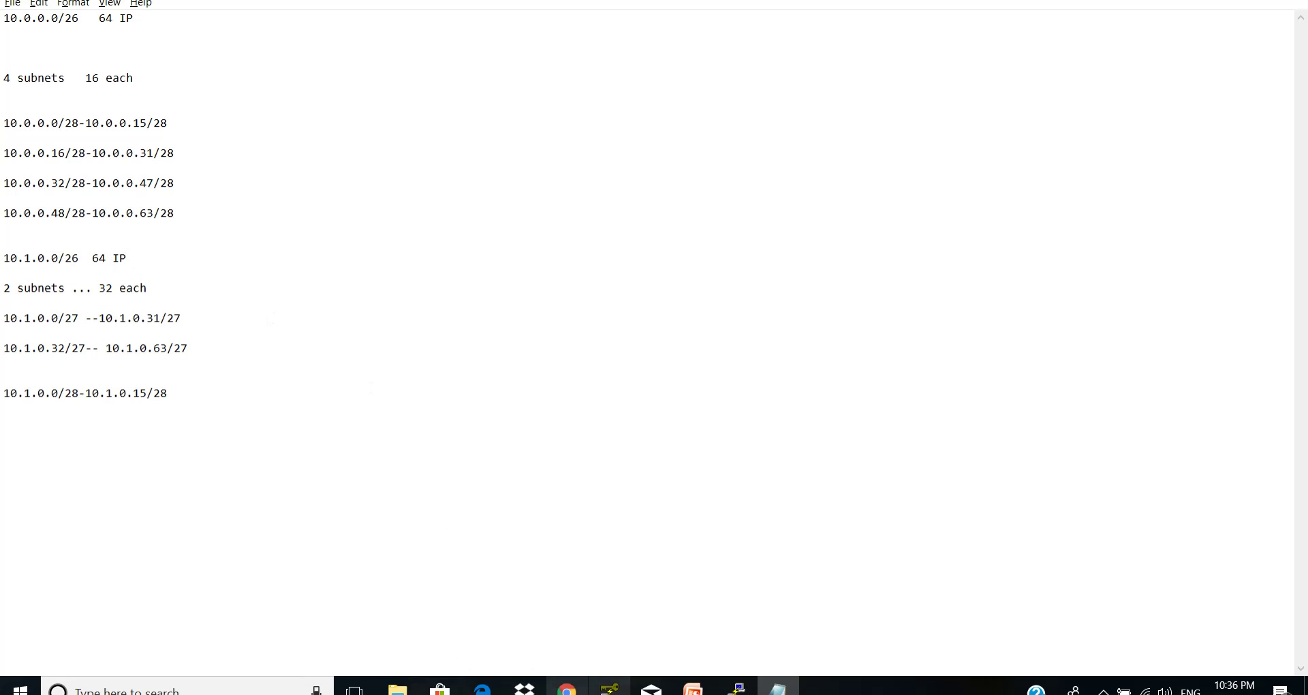
{"action": "left_click", "coordinate": [566, 687]}
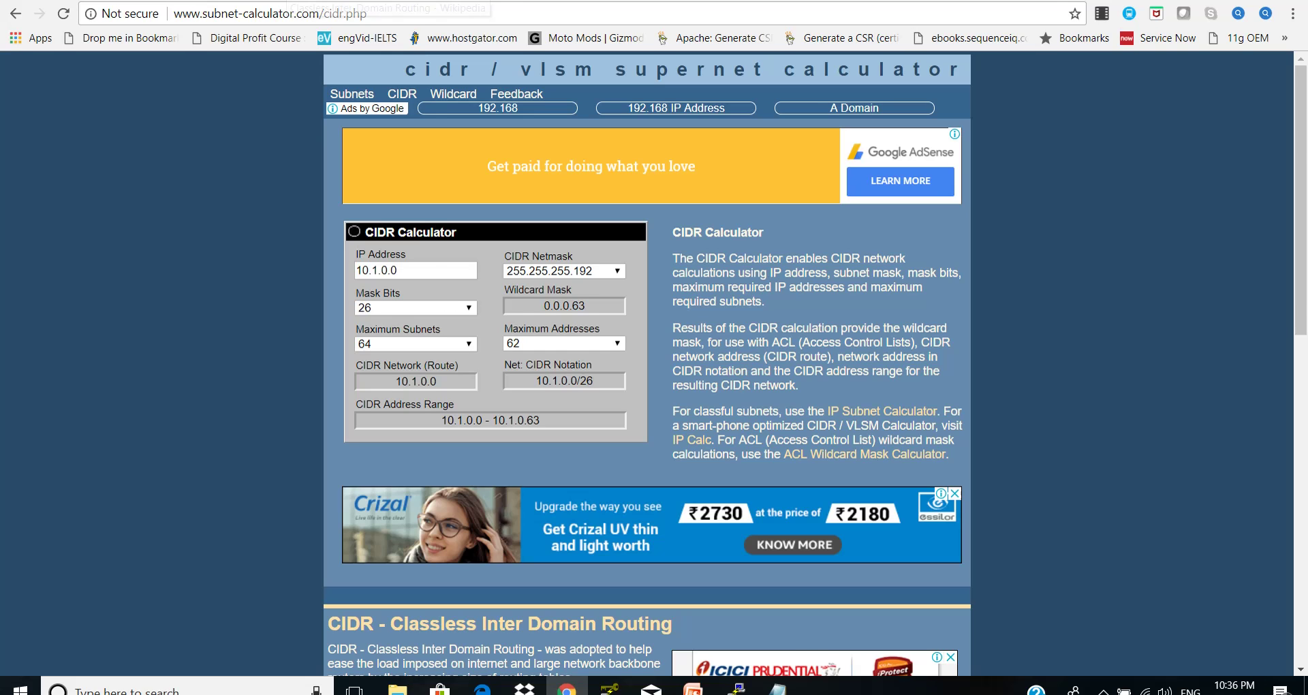
{"action": "key", "text": "ctrl+Tab"}
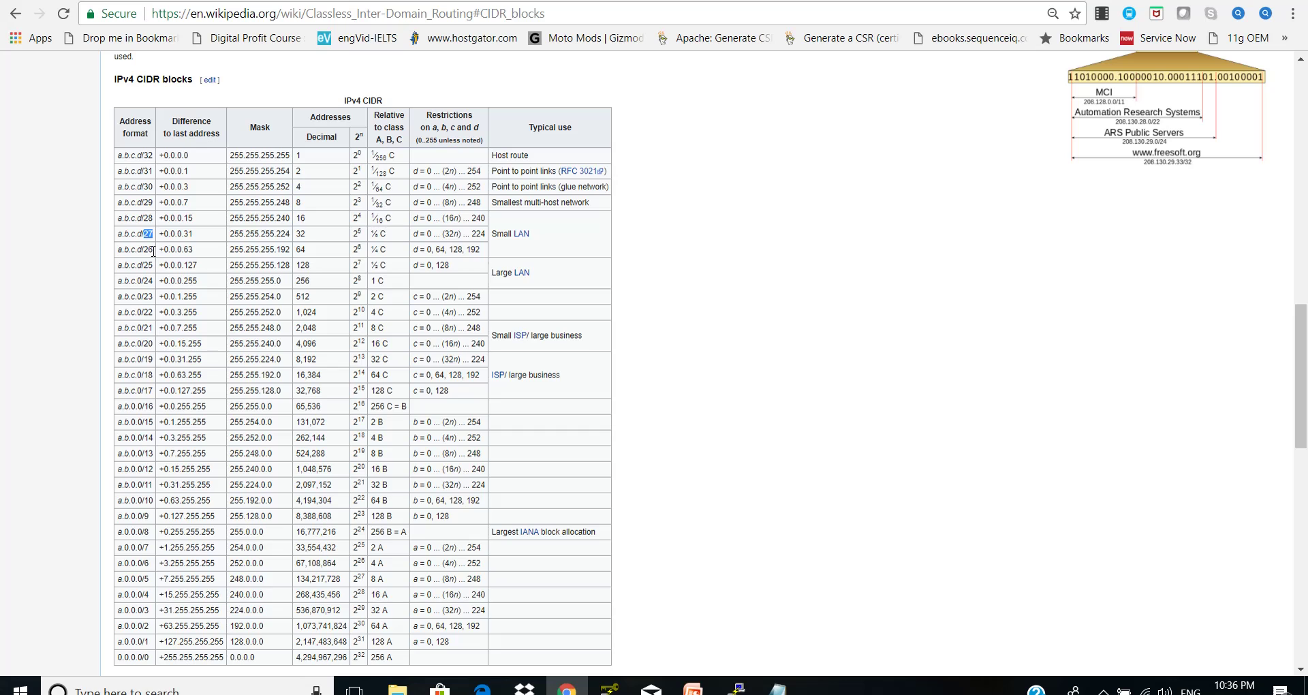
{"action": "left_click_drag", "start_coordinate": [153, 249], "coordinate": [146, 250]}
{"action": "left_click", "coordinate": [299, 252]}
- In the AWS VPC console, fill in a new subnet named Source 1a for Source VPC in ap-south-1a with IPv4 CIDR block 10.0.0.0/28
{"action": "key", "text": "ctrl+Tab"}
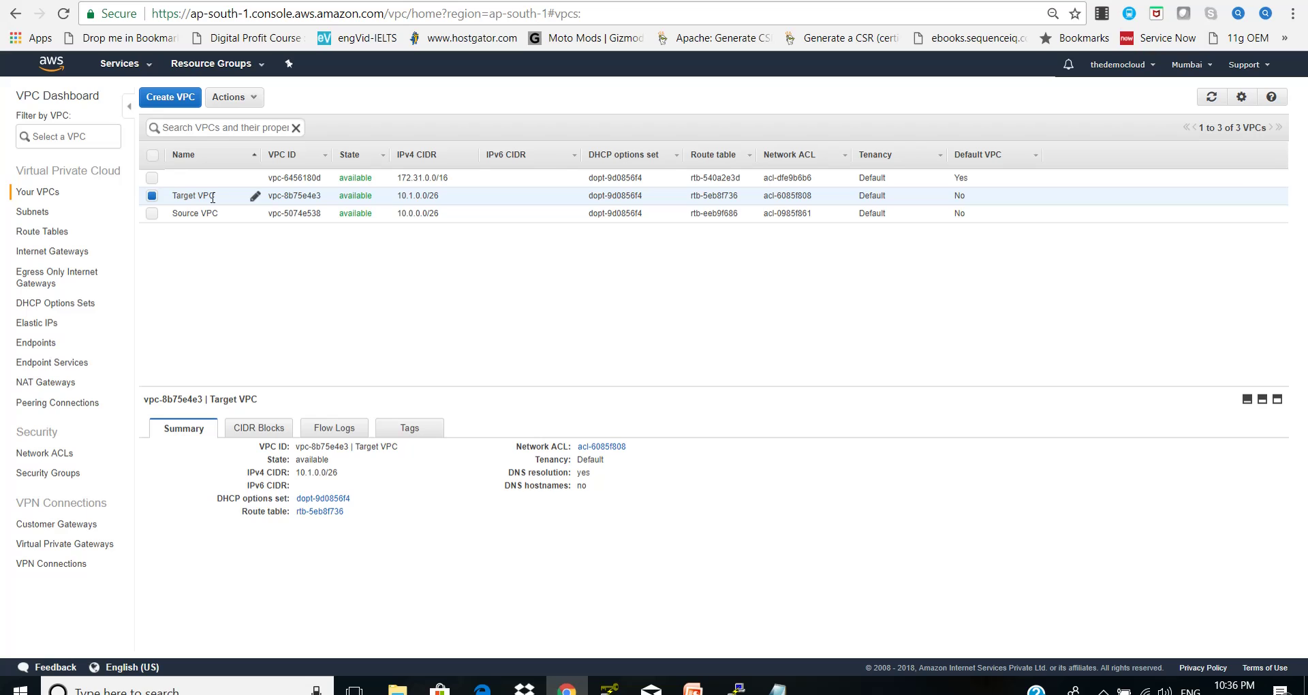
{"action": "left_click", "coordinate": [33, 212]}
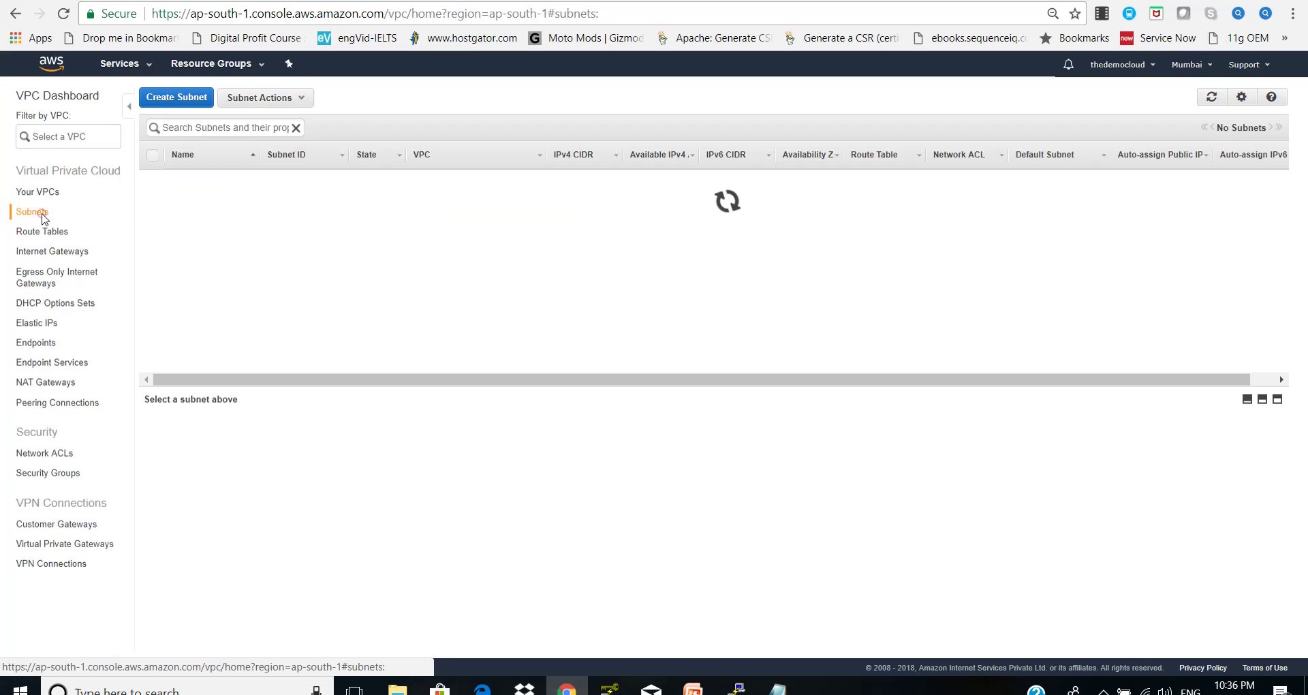
{"action": "left_click", "coordinate": [169, 100]}
{"action": "left_click", "coordinate": [624, 249]}
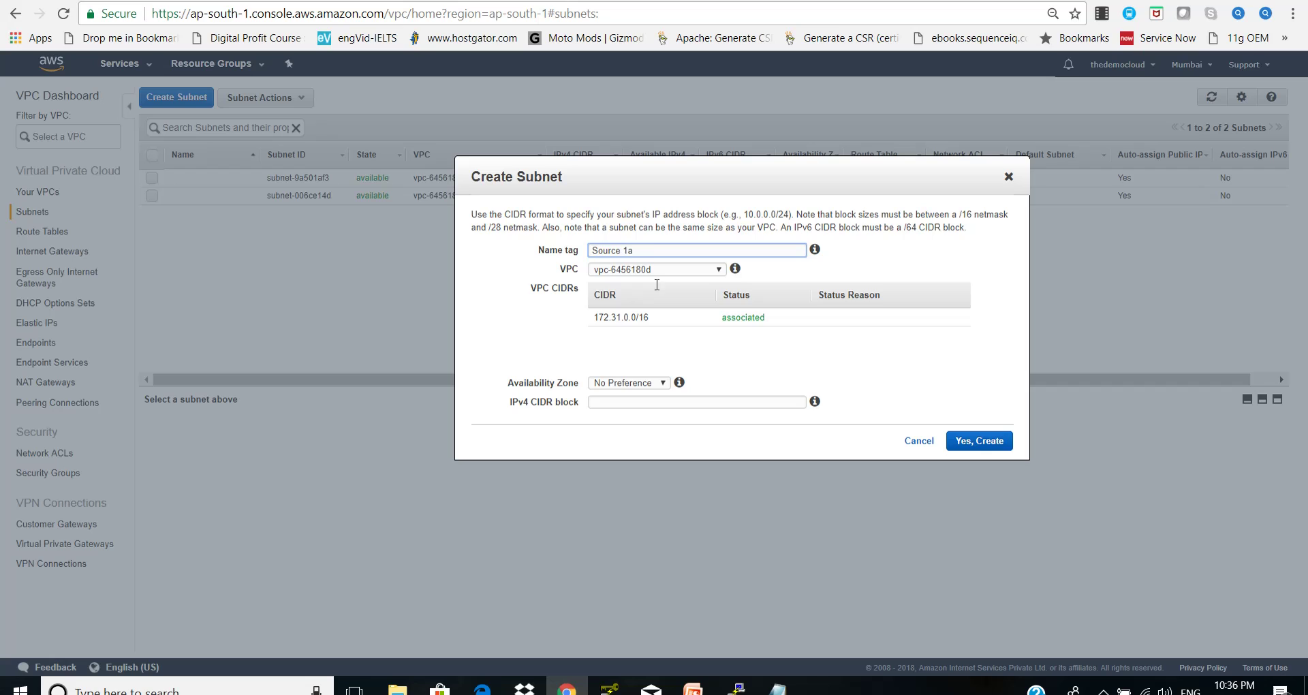
{"action": "left_click", "coordinate": [640, 382]}
{"action": "left_click", "coordinate": [643, 402]}
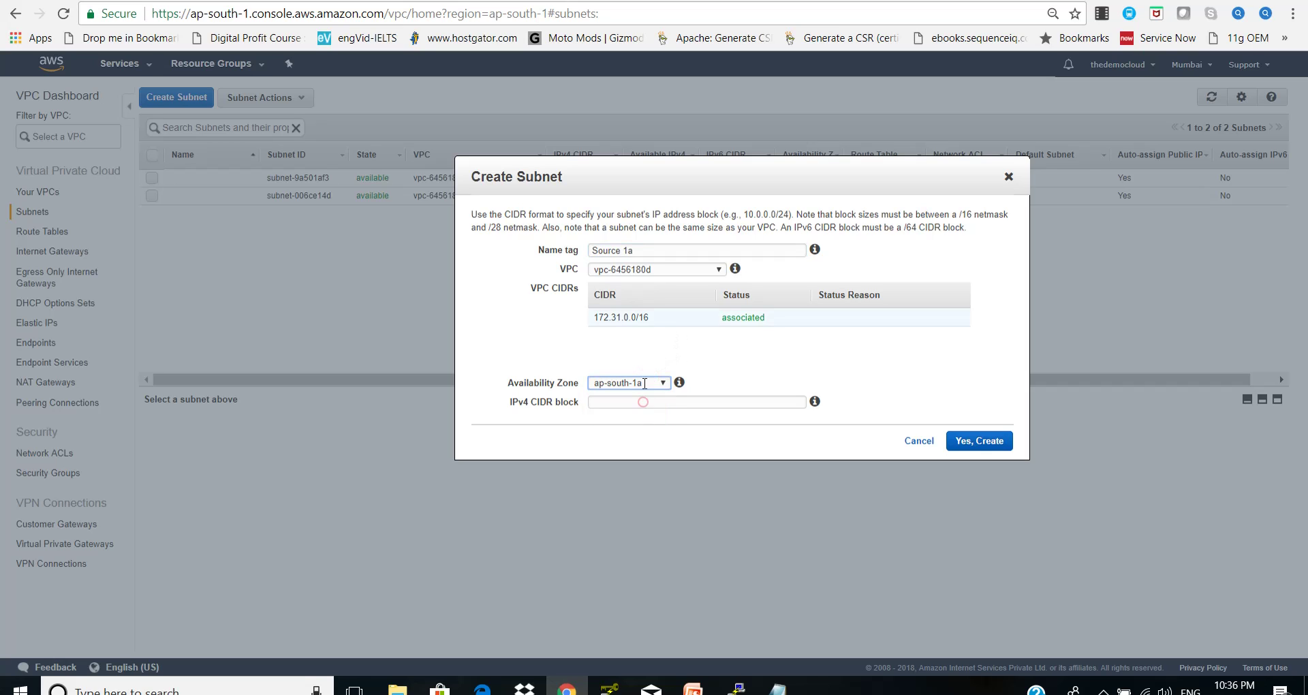
{"action": "left_click", "coordinate": [666, 269]}
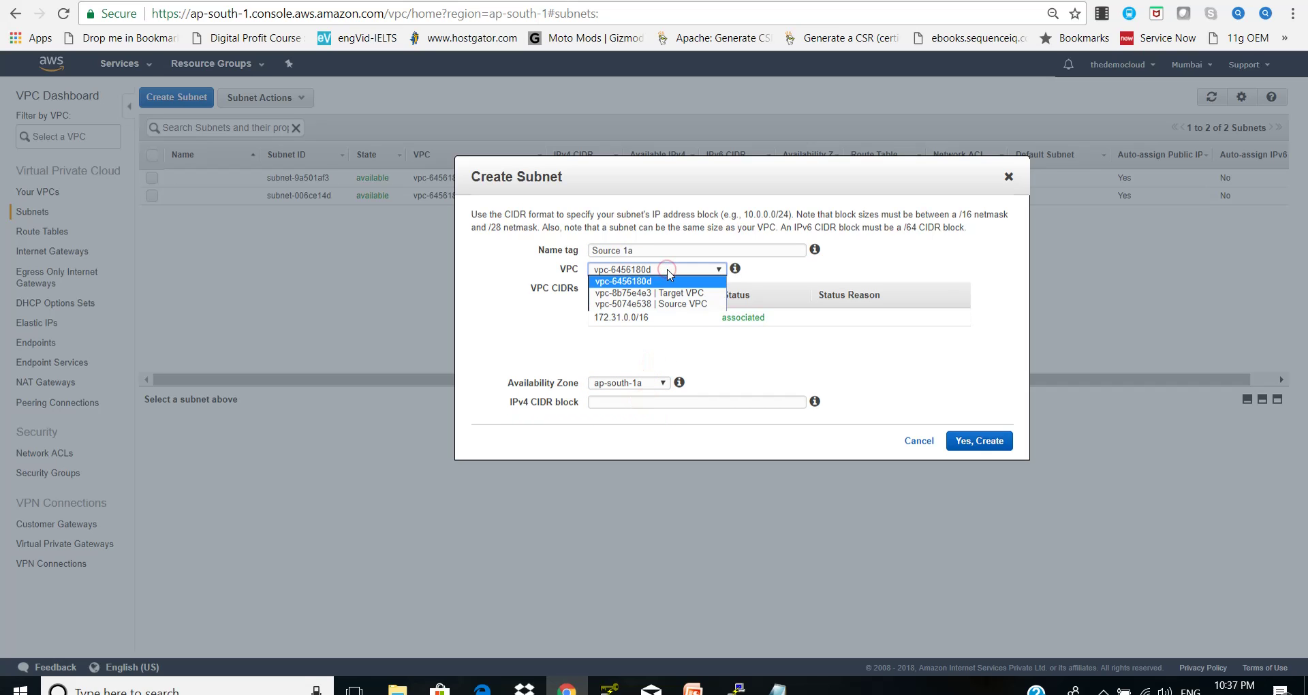
{"action": "left_click", "coordinate": [673, 304]}
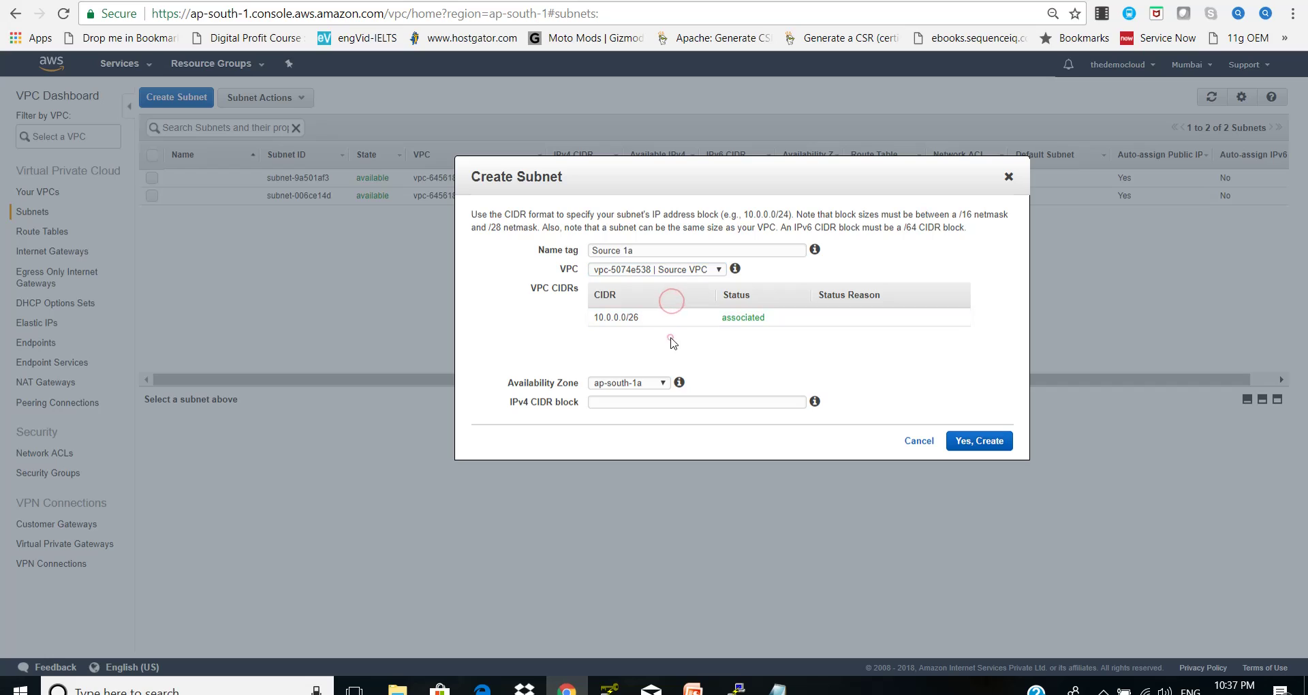
{"action": "left_click", "coordinate": [650, 402]}
{"action": "type", "text": "10.0.0.0/28"}
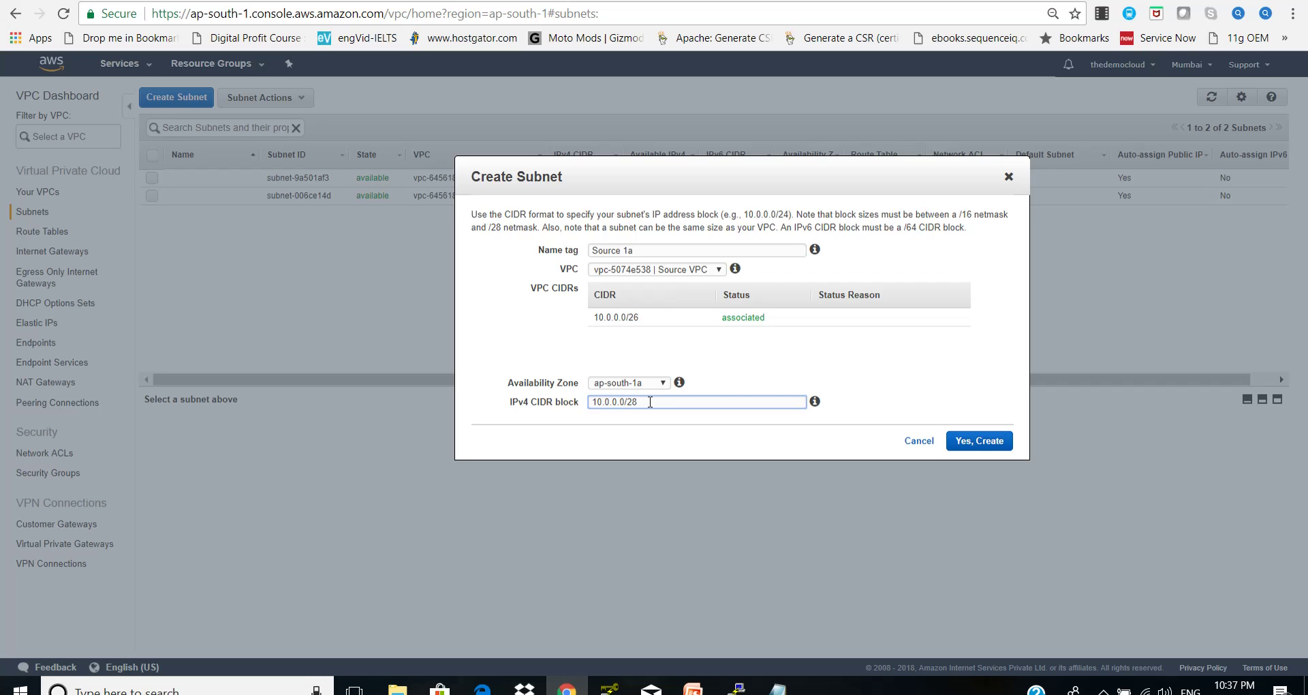
- Check the planned 10.0.0.0/28 subnet against the 10.0.0.0/26 range in the Notepad notes, and return to the AWS subnet form
{"action": "triple_click", "coordinate": [712, 368]}
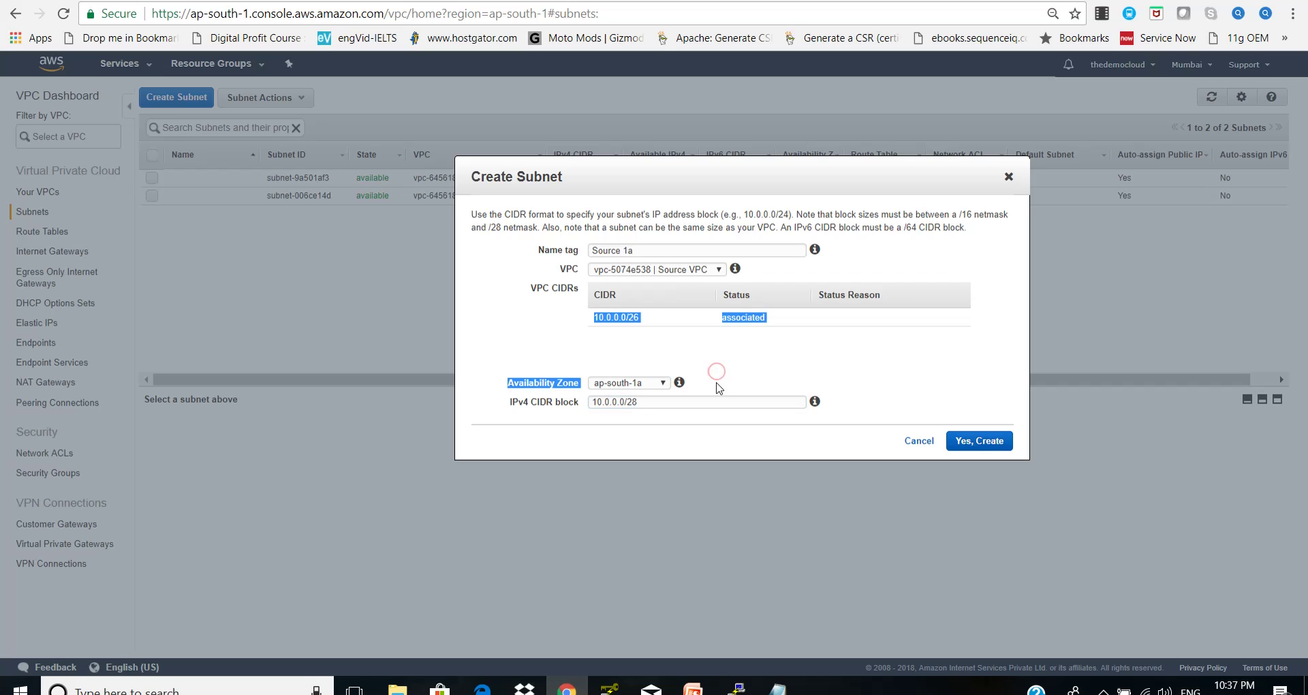
{"action": "left_click", "coordinate": [775, 688]}
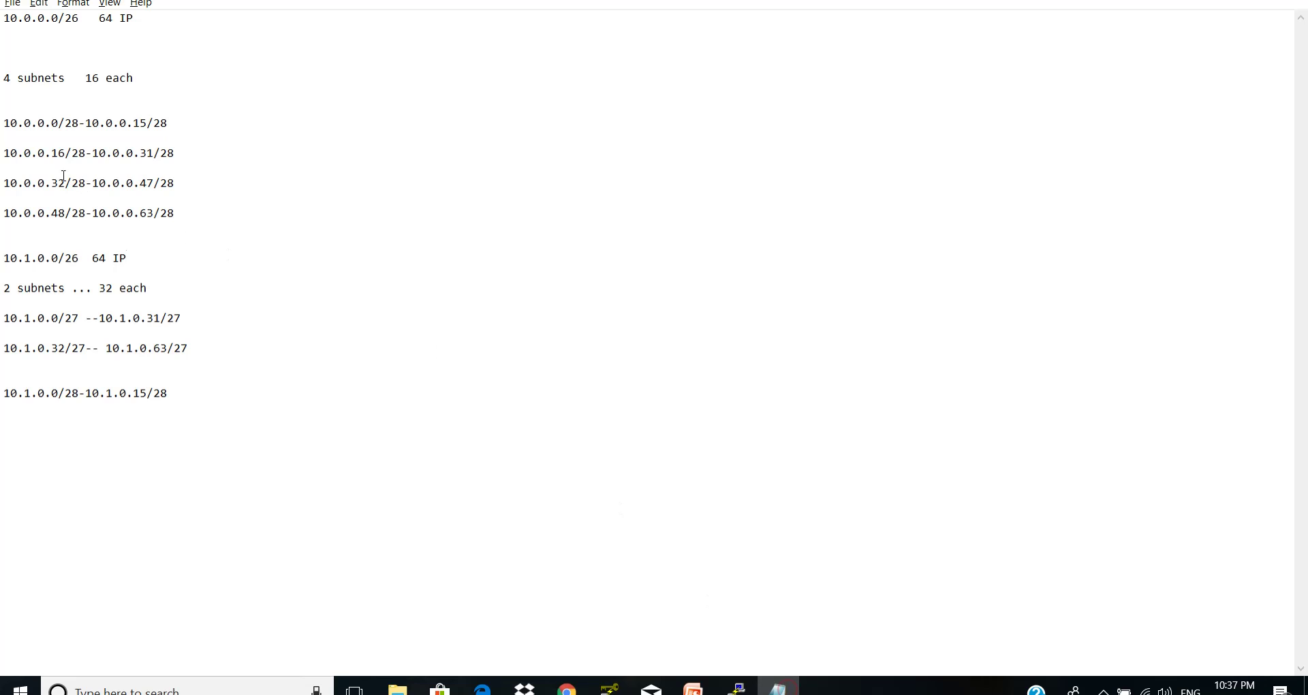
{"action": "left_click_drag", "start_coordinate": [78, 125], "coordinate": [3, 125]}
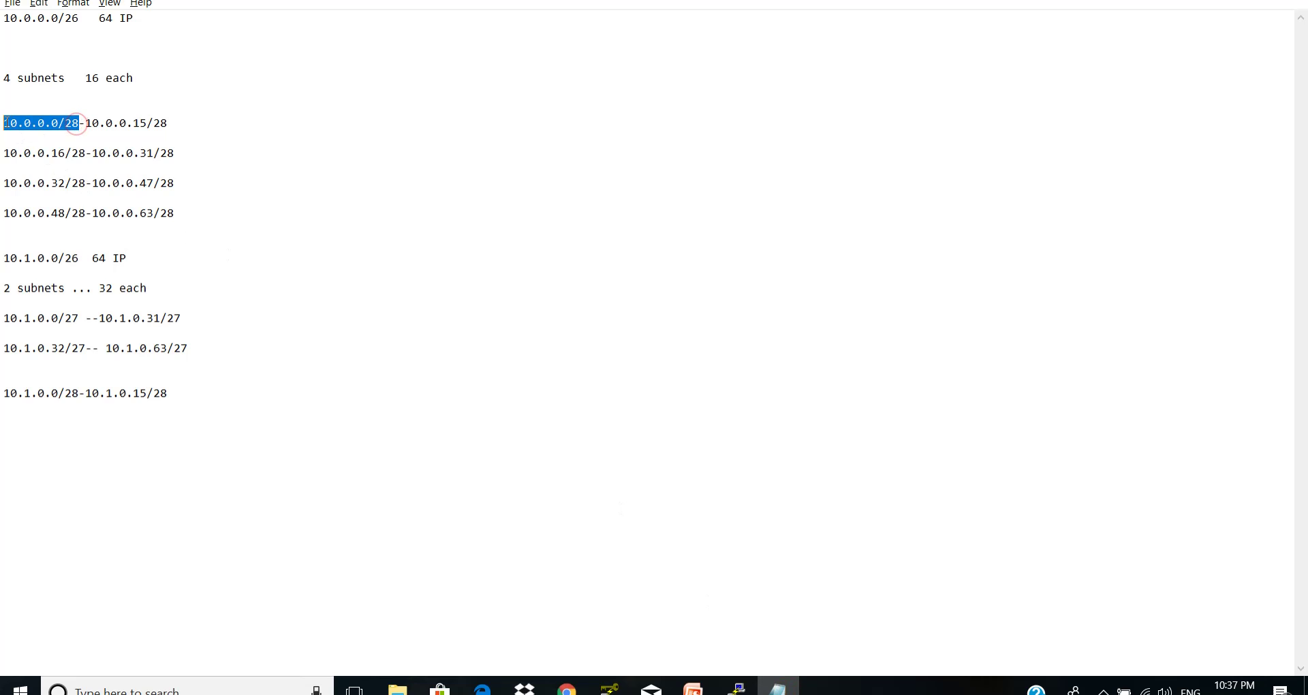
{"action": "left_click", "coordinate": [4, 17]}
{"action": "left_click_drag", "start_coordinate": [4, 17], "coordinate": [95, 15]}
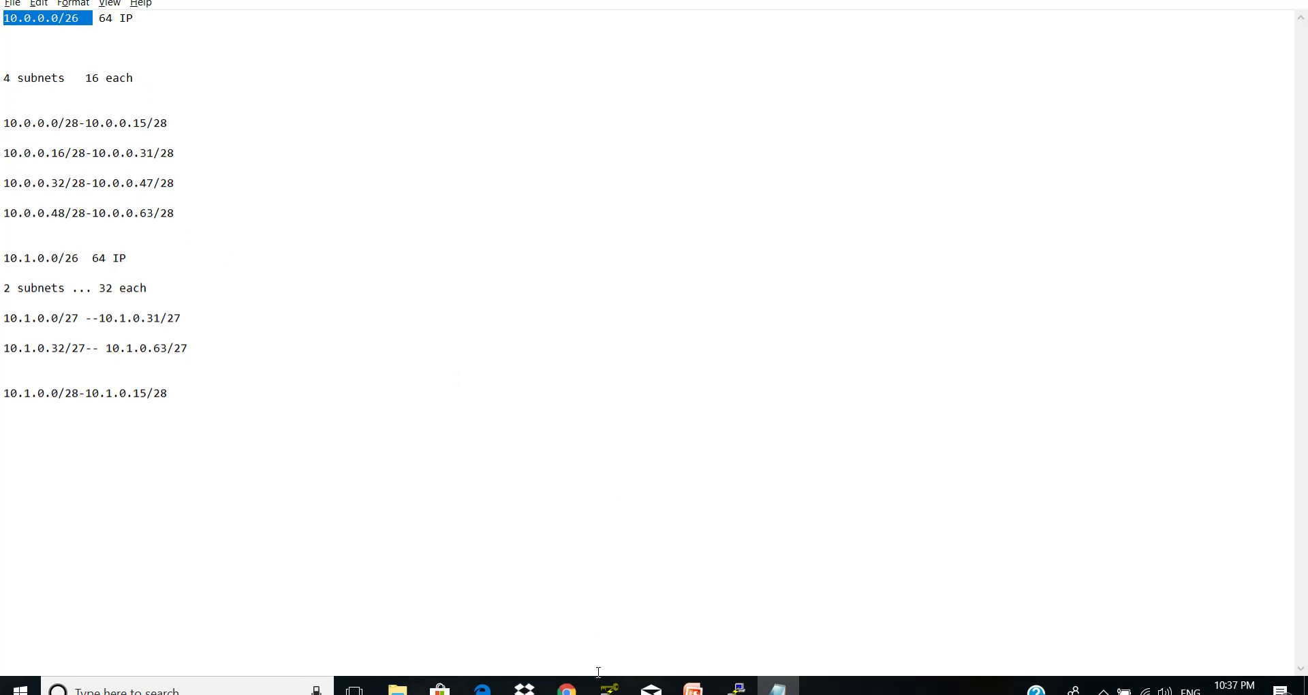
{"action": "left_click", "coordinate": [567, 688]}
{"action": "left_click", "coordinate": [689, 338]}
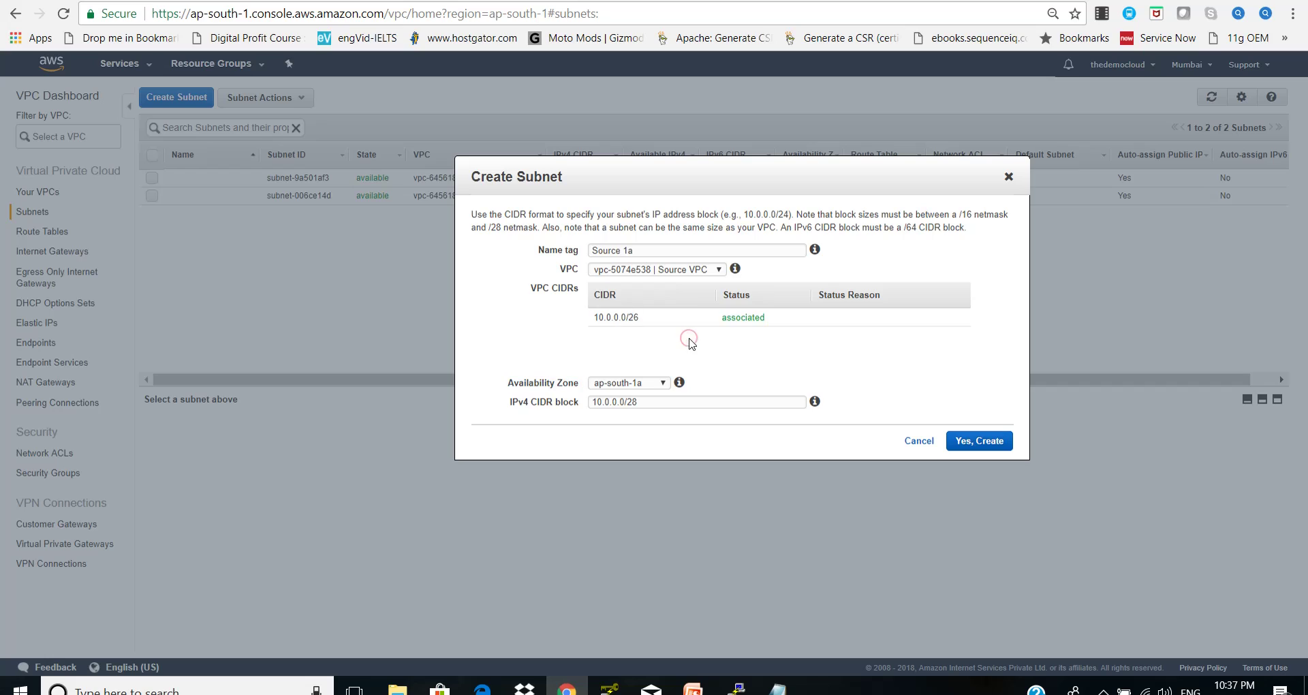
- Change the new subnet's name tag to Source VPC Subnet and create the subnet
{"action": "left_click", "coordinate": [638, 250]}
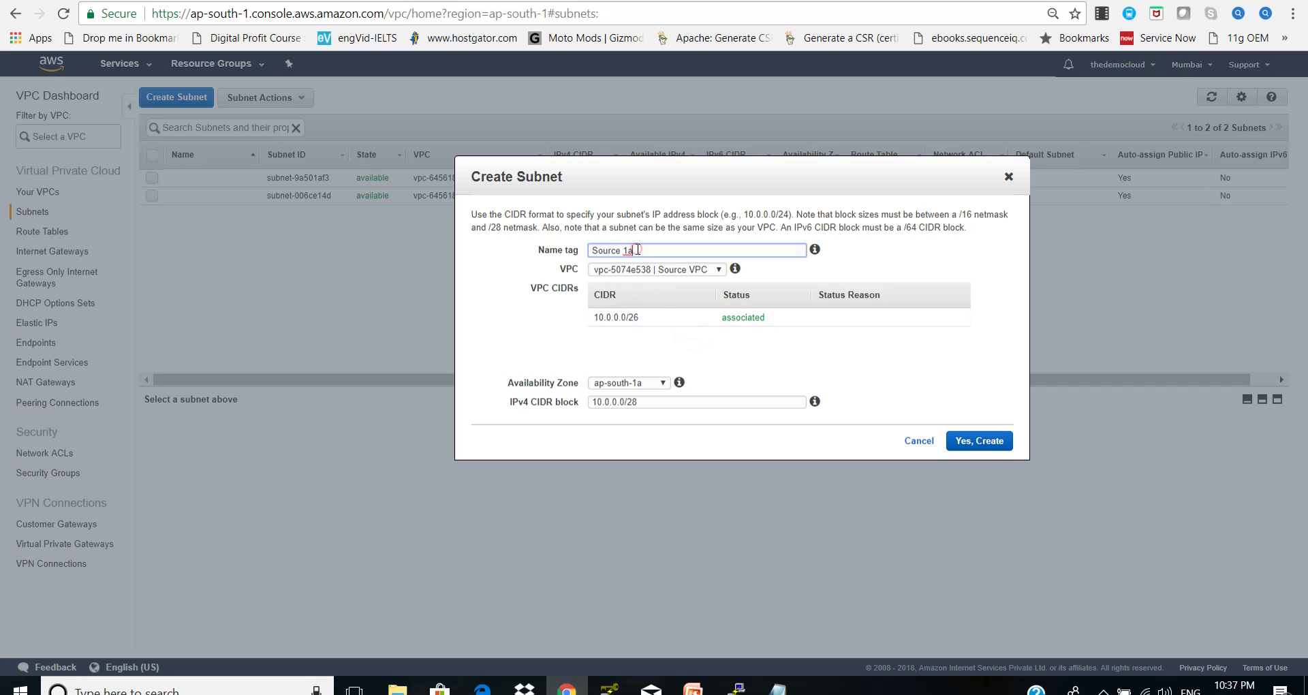
{"action": "key", "text": "BackSpace"}
{"action": "key", "text": "BackSpace"}
{"action": "left_click", "coordinate": [779, 272]}
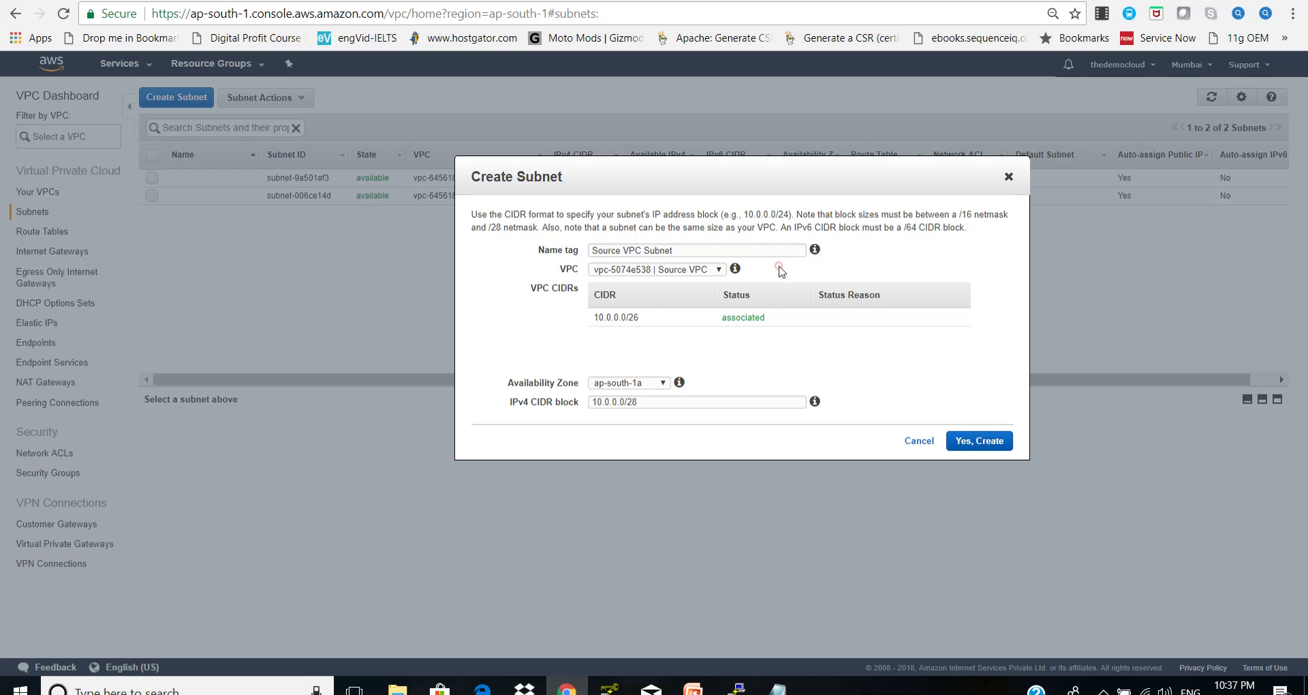
{"action": "left_click", "coordinate": [969, 443]}
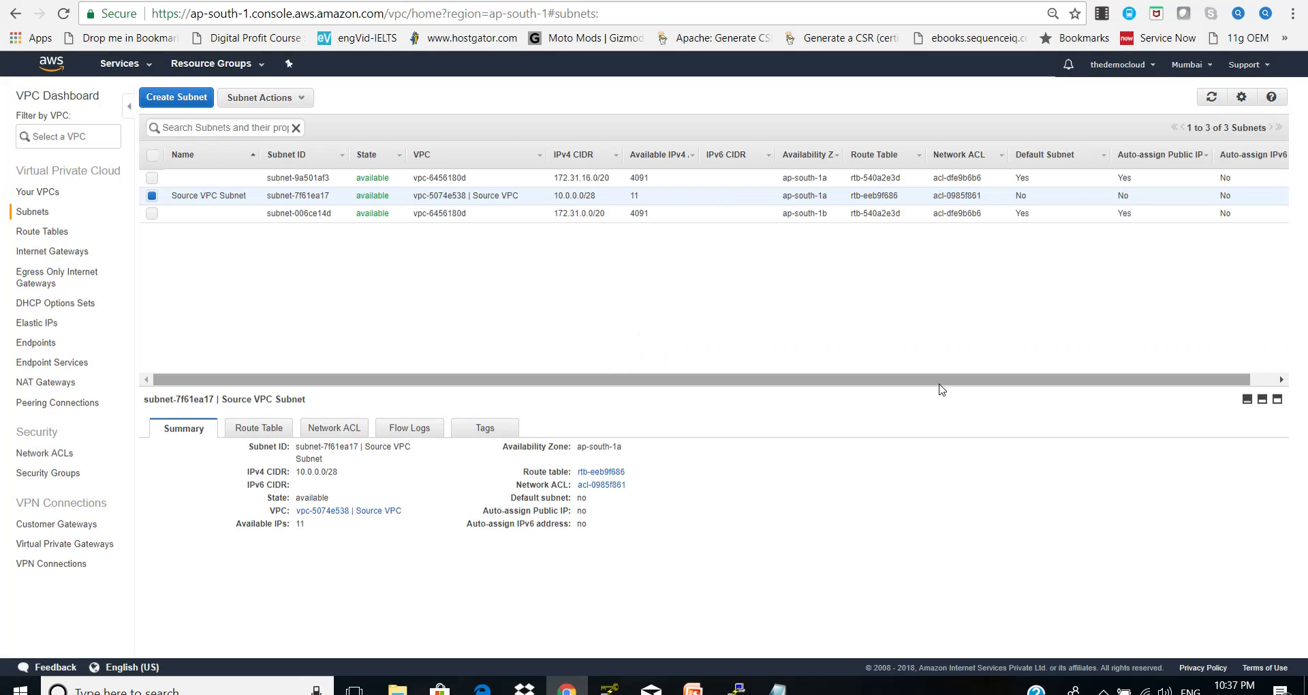
- Fill in a new subnet named Target VPC Subnet for Target VPC in ap-south-1b with IPv4 CIDR block 10.1.0.0/28
{"action": "left_click", "coordinate": [176, 96]}
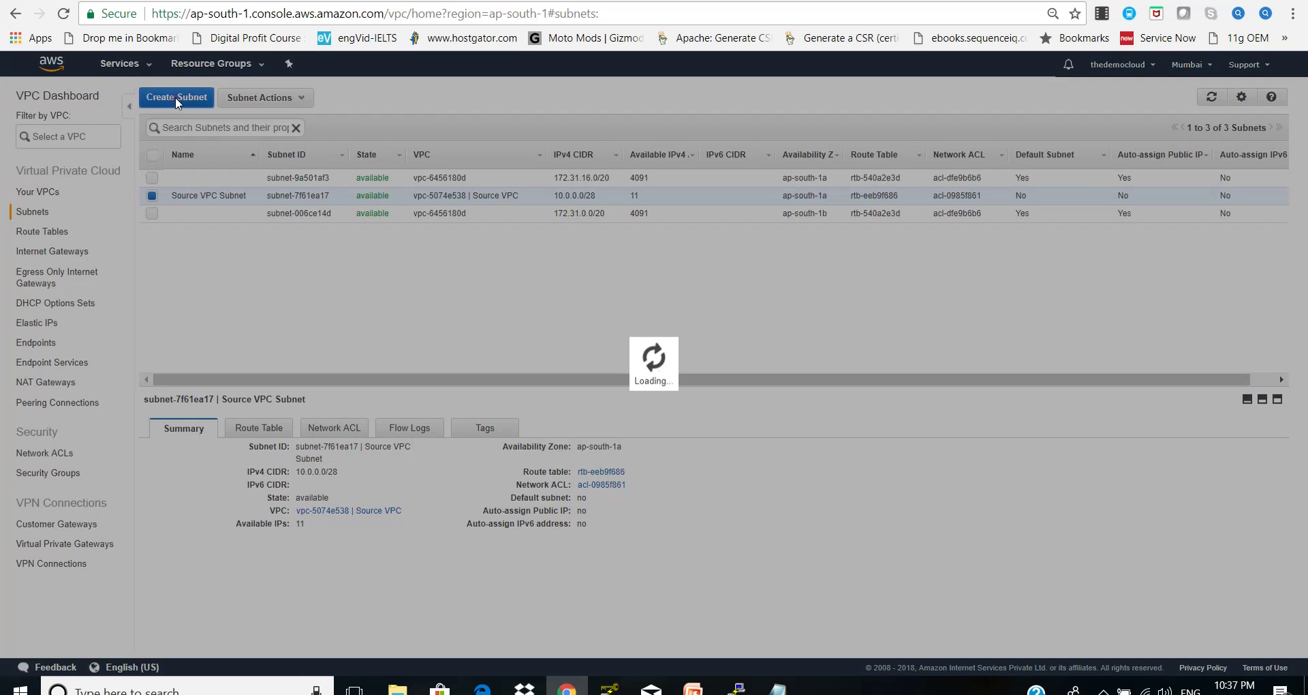
{"action": "left_click", "coordinate": [646, 251]}
{"action": "type", "text": "Target VPC Subnet"}
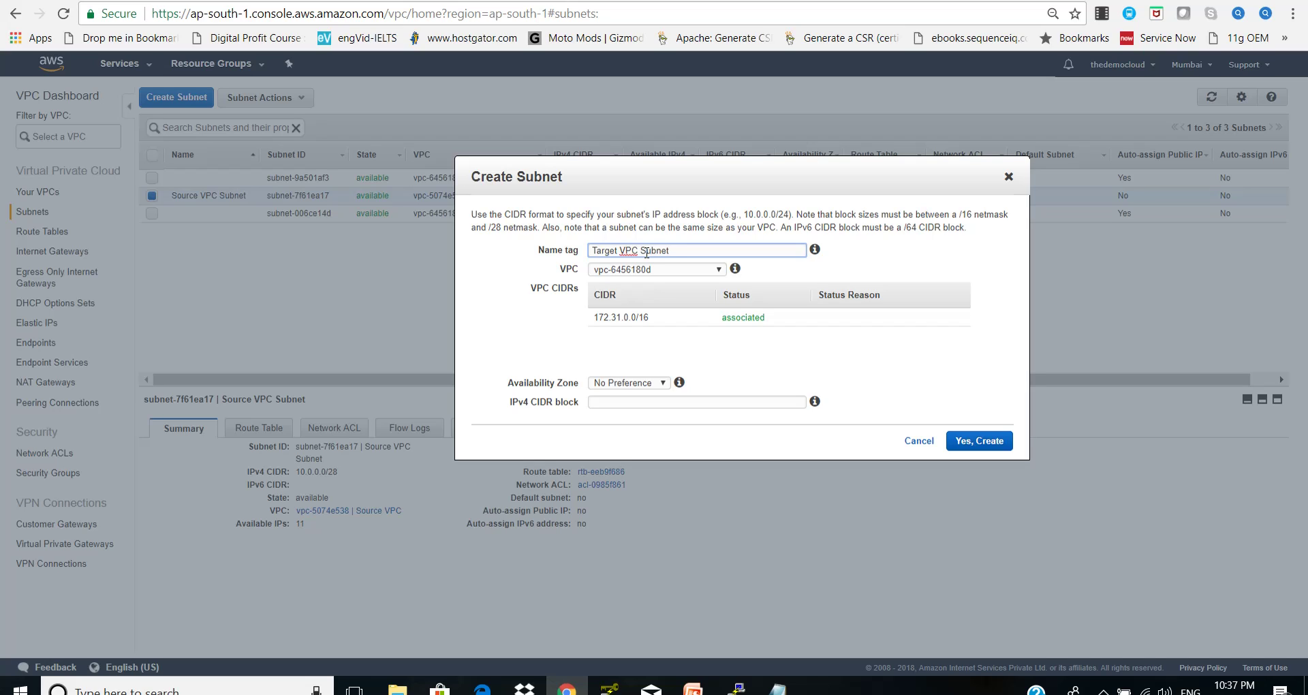
{"action": "left_click", "coordinate": [649, 269]}
{"action": "left_click", "coordinate": [655, 289]}
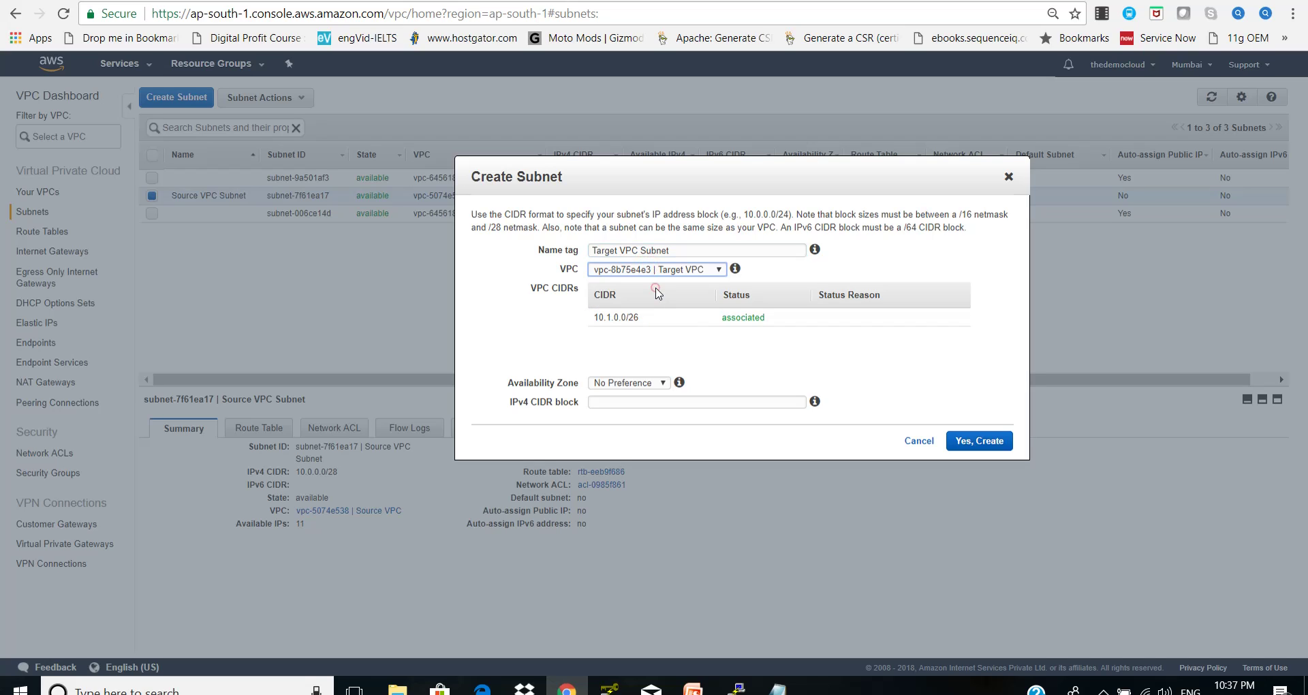
{"action": "left_click", "coordinate": [630, 382]}
{"action": "left_click", "coordinate": [648, 412]}
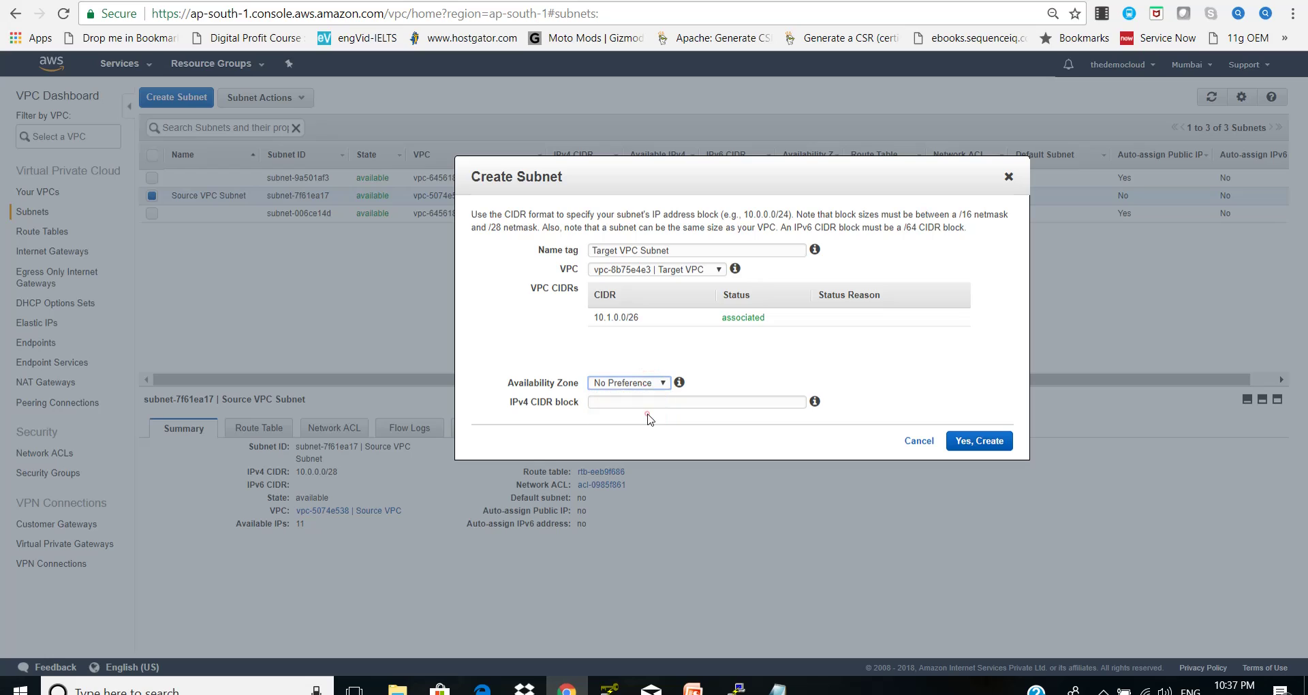
{"action": "left_click", "coordinate": [644, 403]}
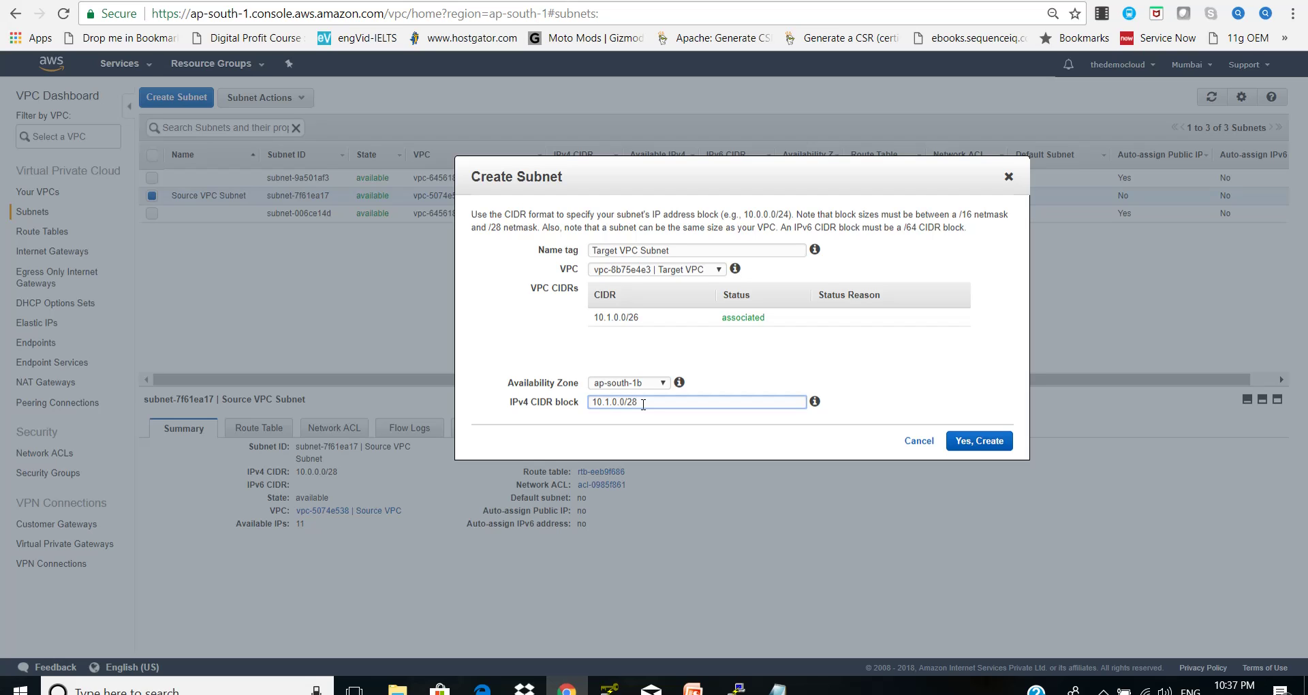
{"action": "left_click", "coordinate": [742, 360]}
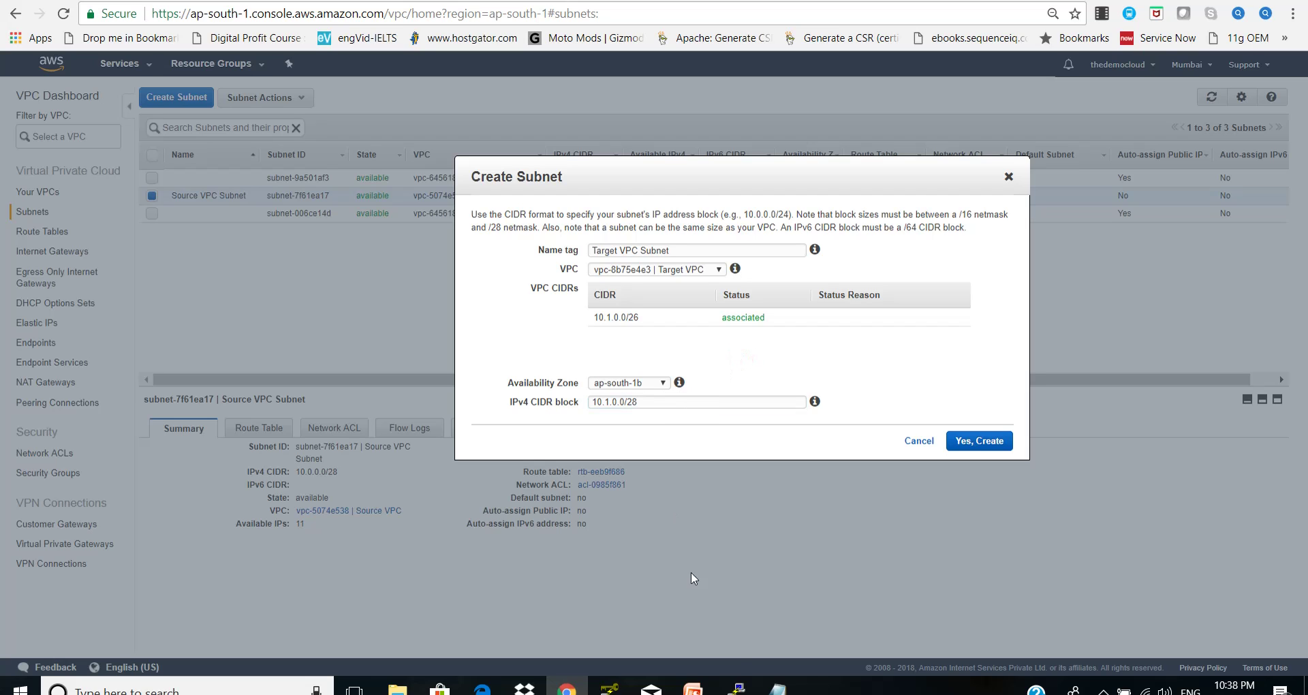
- Check the planned subnets in the Notepad notes and calculate the range for 10.1.0.0 with 28 mask bits in the online CIDR calculator
{"action": "left_click", "coordinate": [777, 687]}
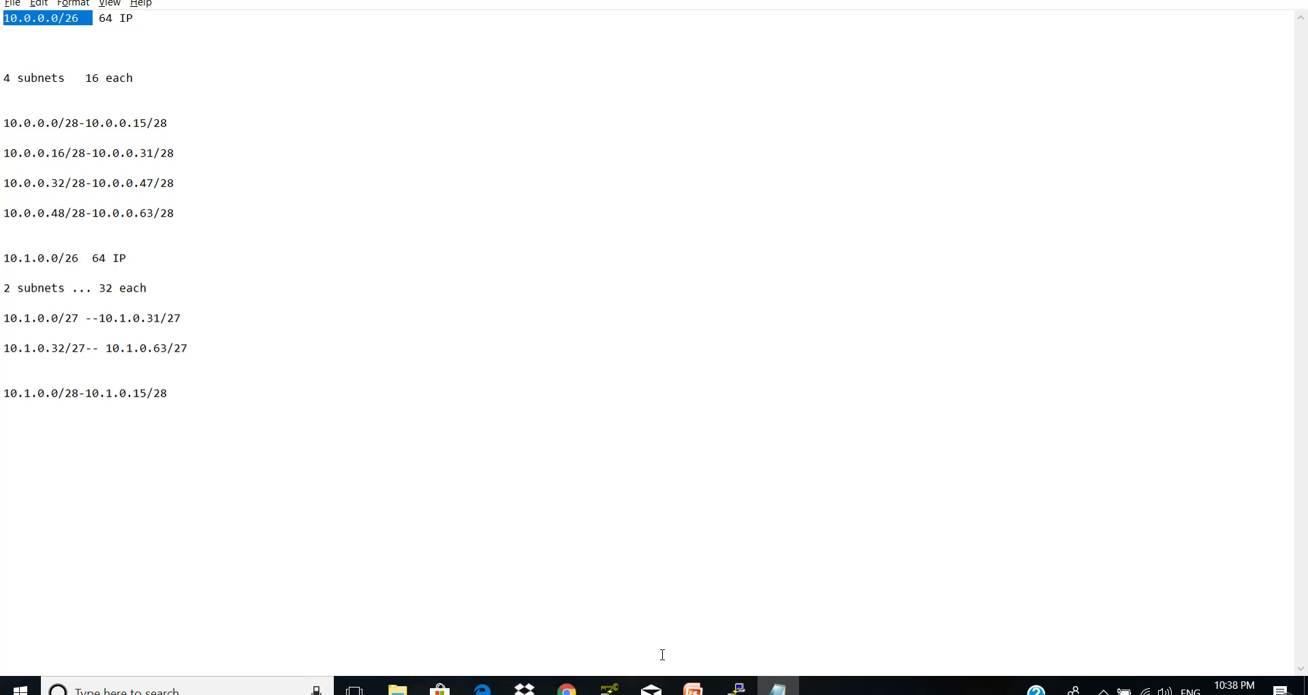
{"action": "left_click", "coordinate": [567, 687]}
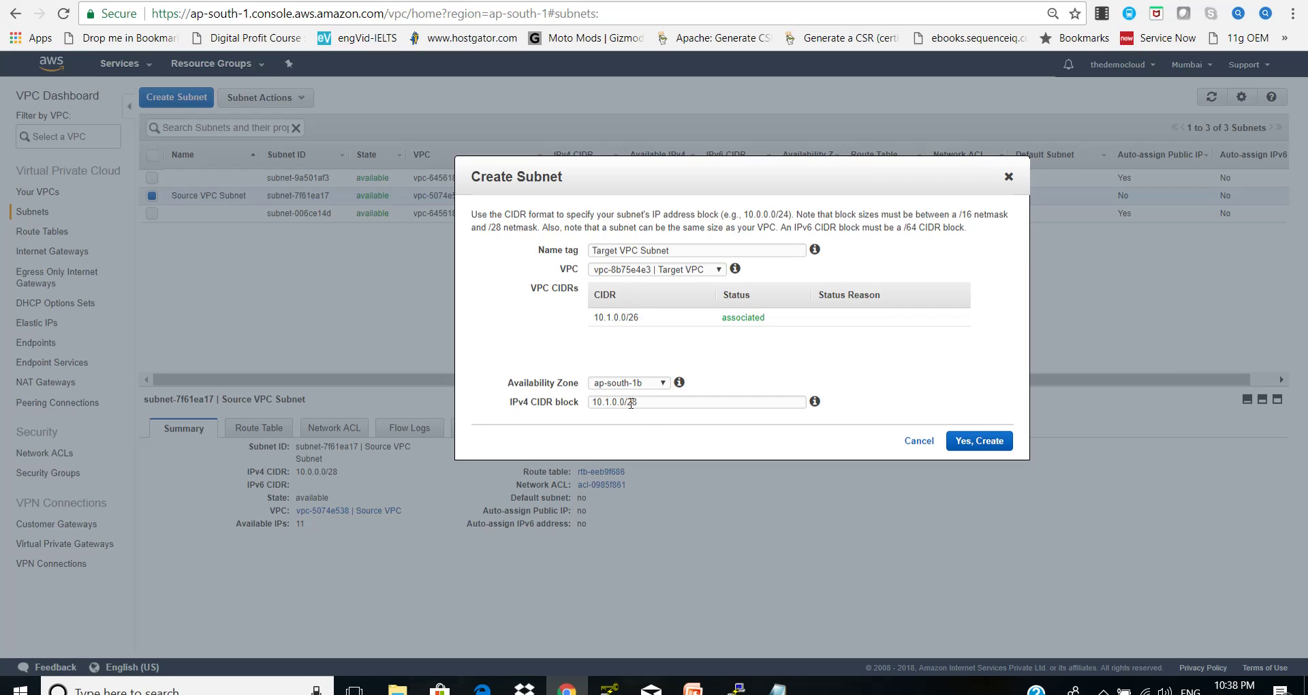
{"action": "left_click", "coordinate": [411, 3]}
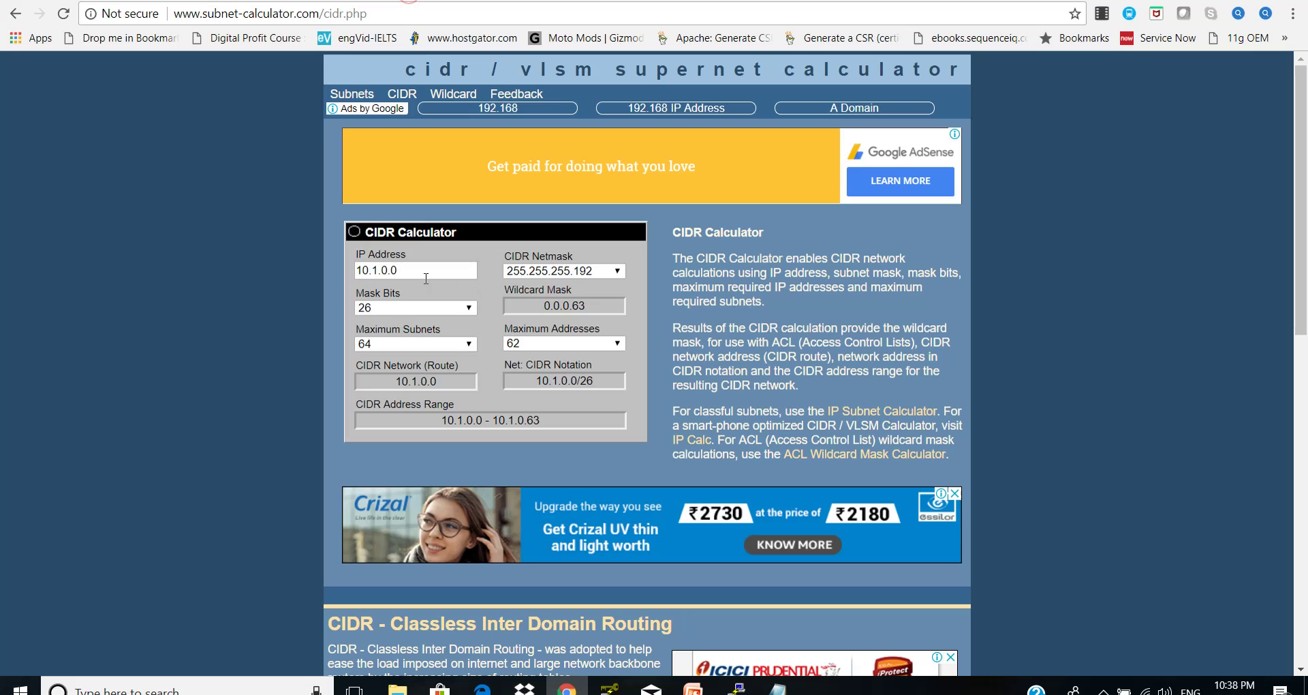
{"action": "left_click", "coordinate": [398, 310]}
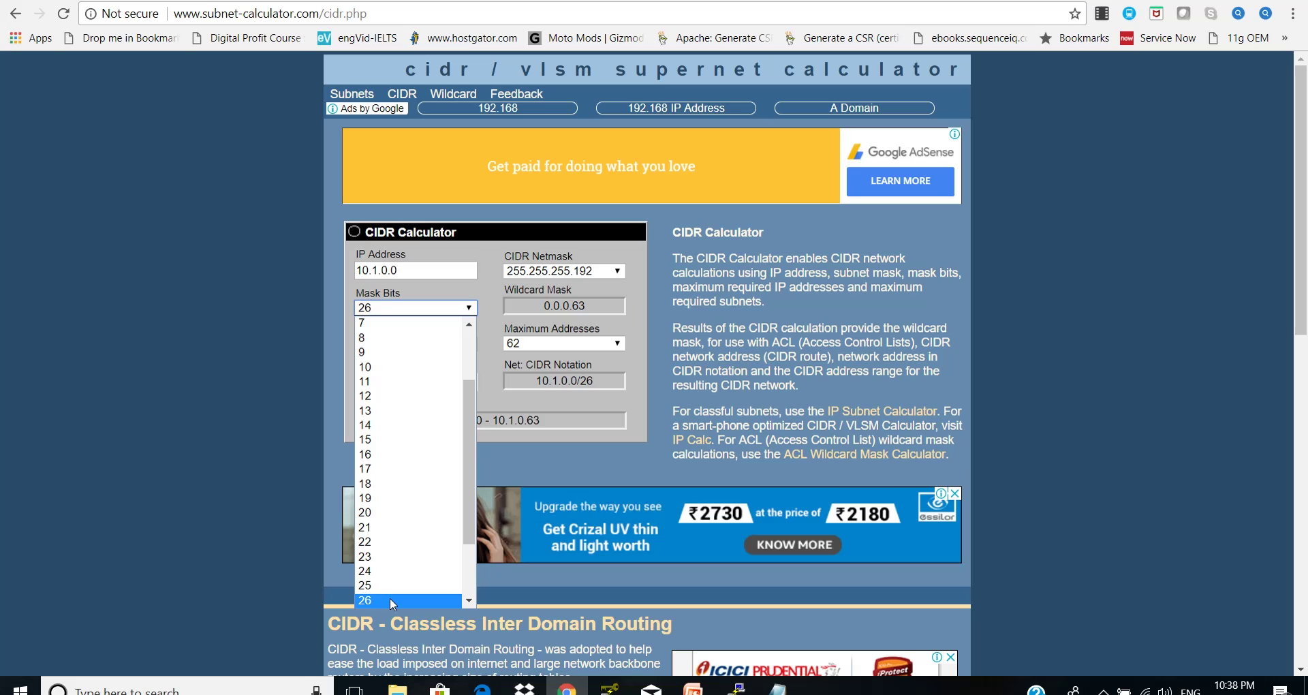
{"action": "left_click_drag", "start_coordinate": [470, 510], "coordinate": [468, 518]}
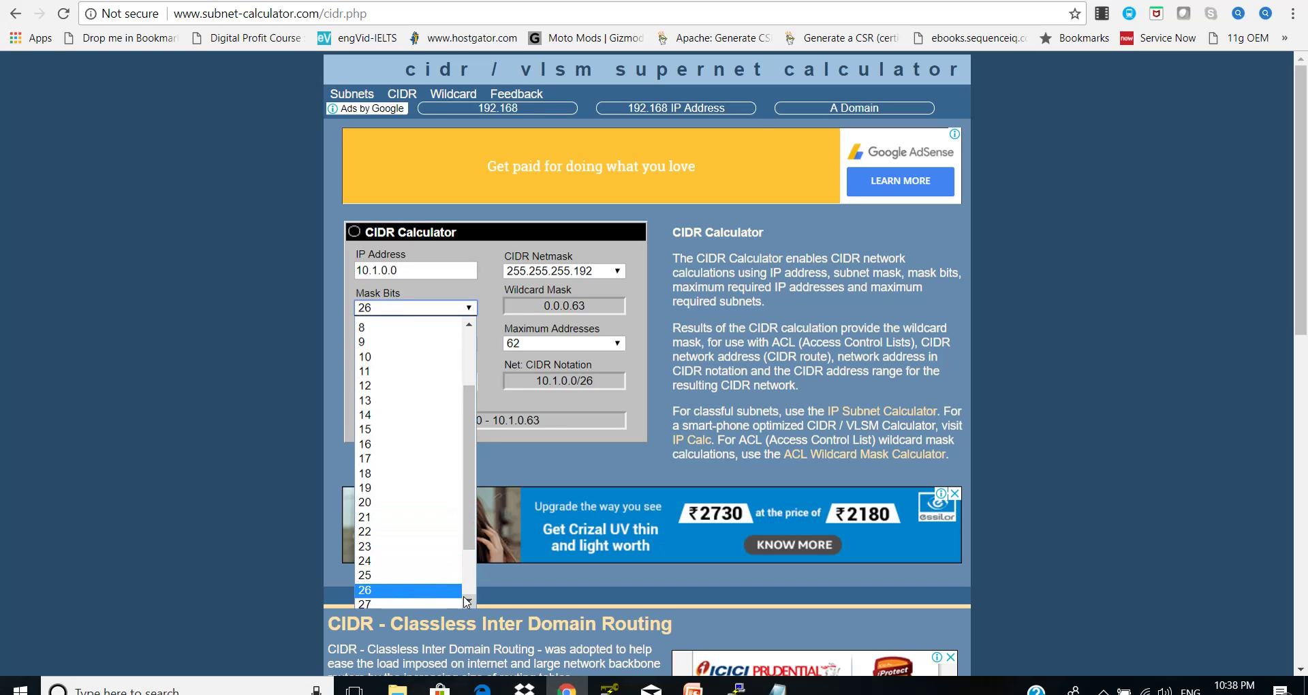
{"action": "left_click", "coordinate": [469, 599]}
{"action": "left_click", "coordinate": [427, 586]}
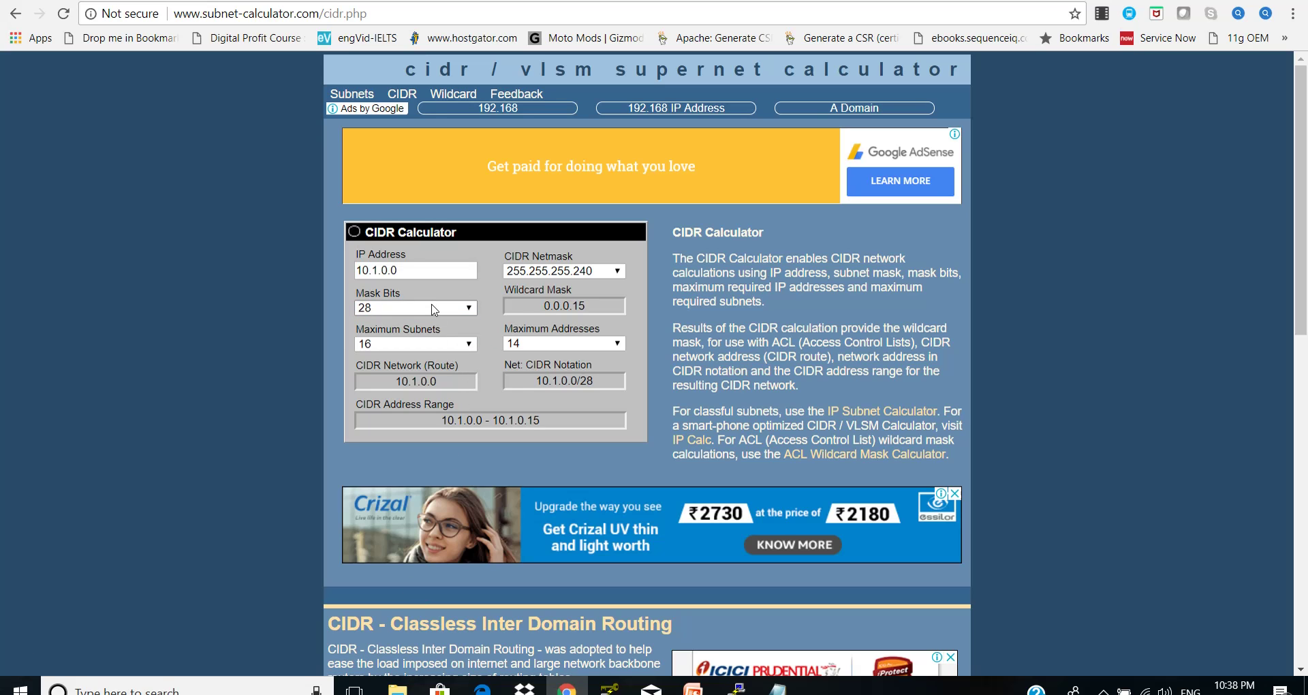
- Return to the AWS subnet form and create the subnet for Target VPC
{"action": "key", "text": "alt+Tab"}
{"action": "key", "text": "alt+Tab"}
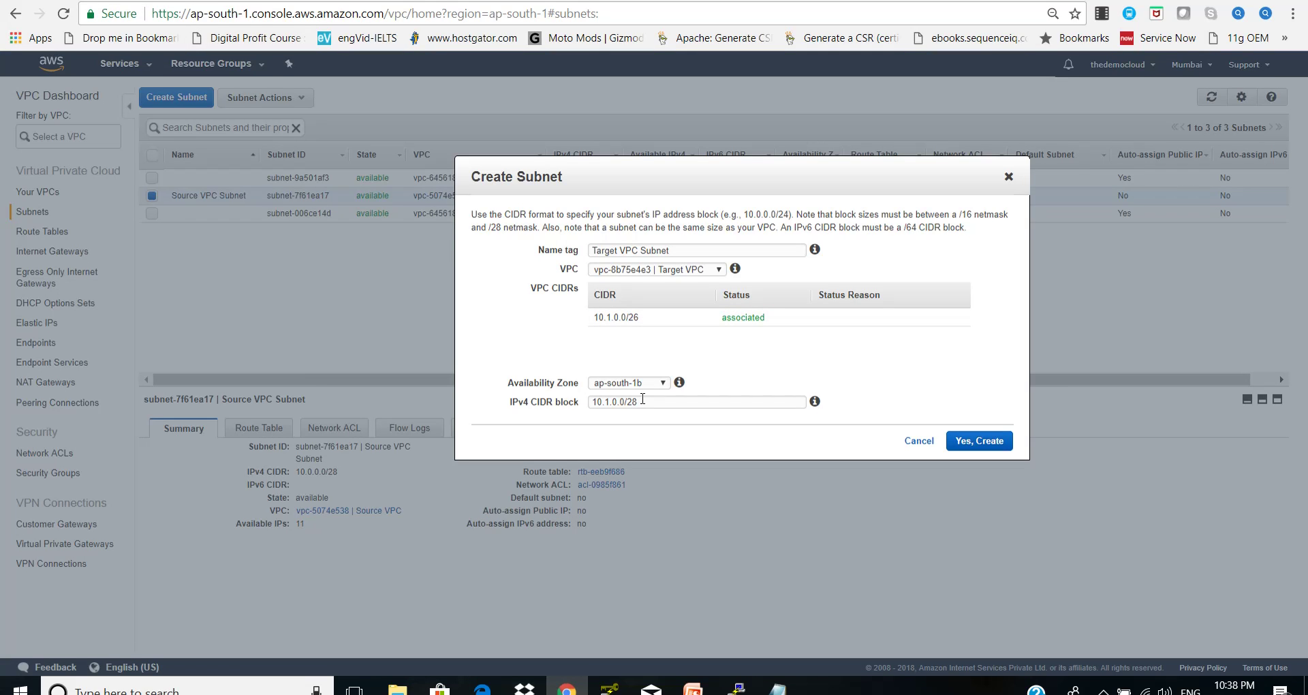
{"action": "left_click", "coordinate": [968, 442]}
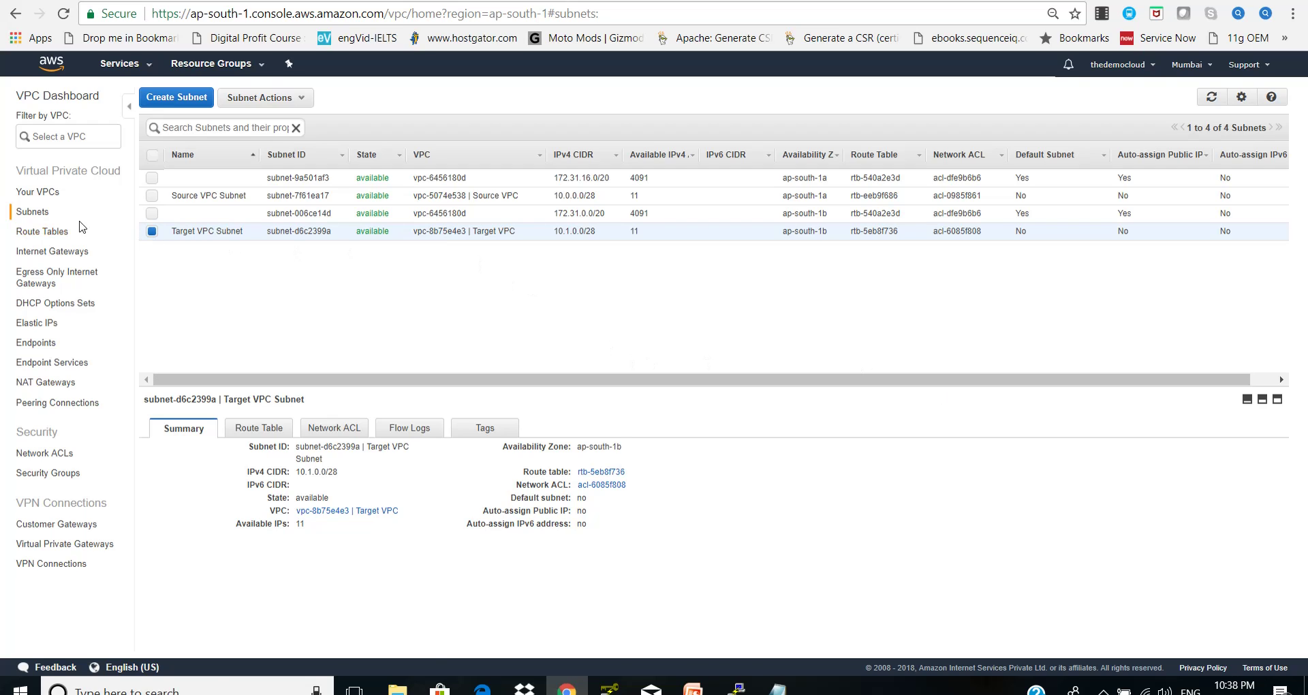
- Open the VPC route tables list and name Target VPC's main route table Target VPC RT
{"action": "left_click", "coordinate": [46, 234]}
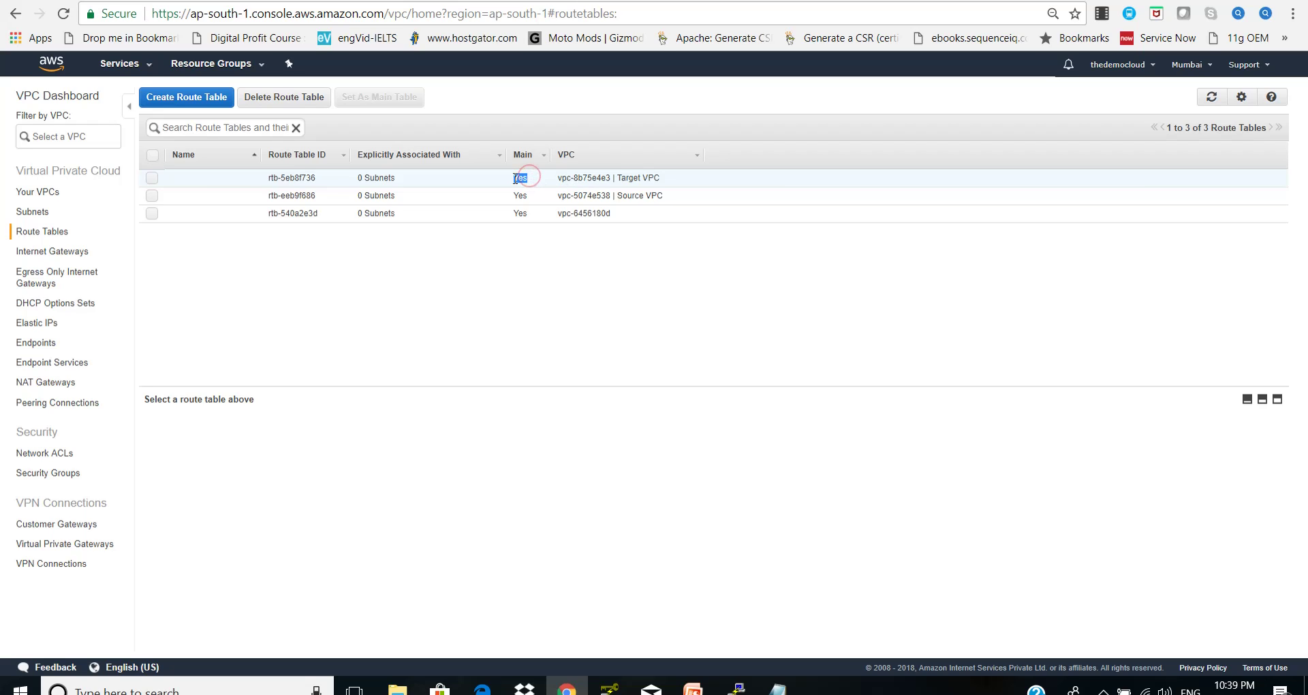
{"action": "left_click", "coordinate": [530, 179]}
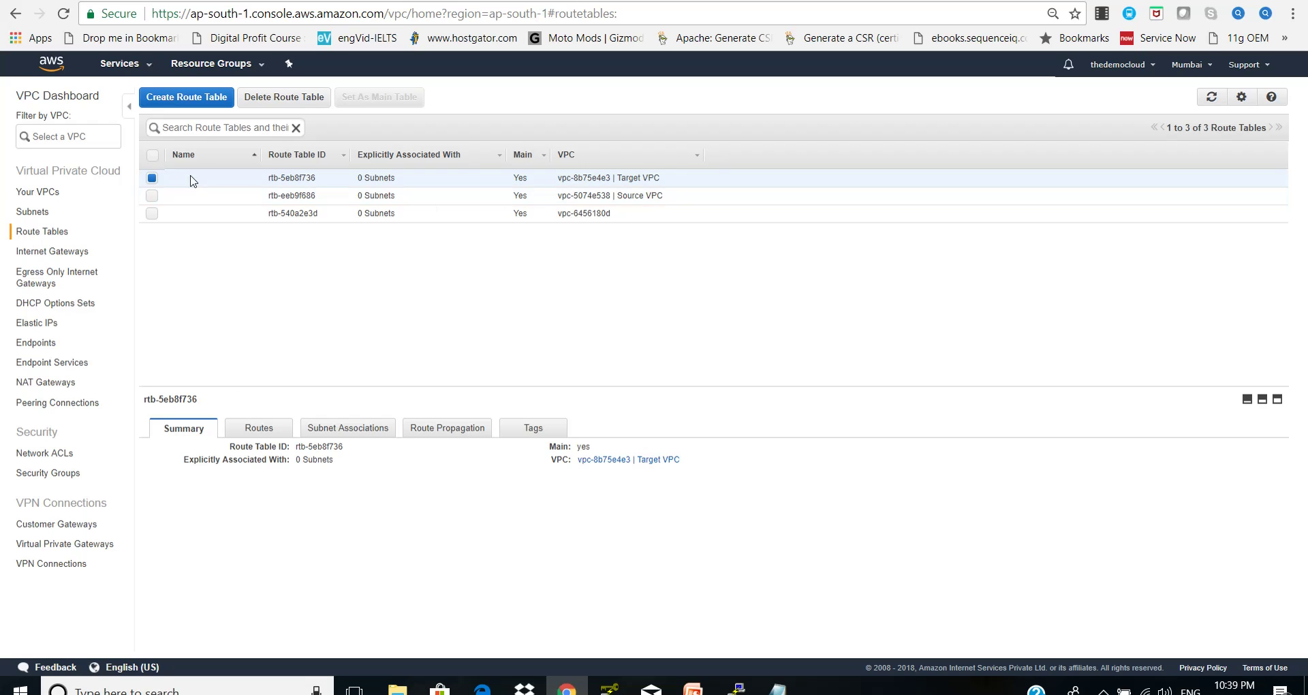
{"action": "left_click", "coordinate": [242, 178]}
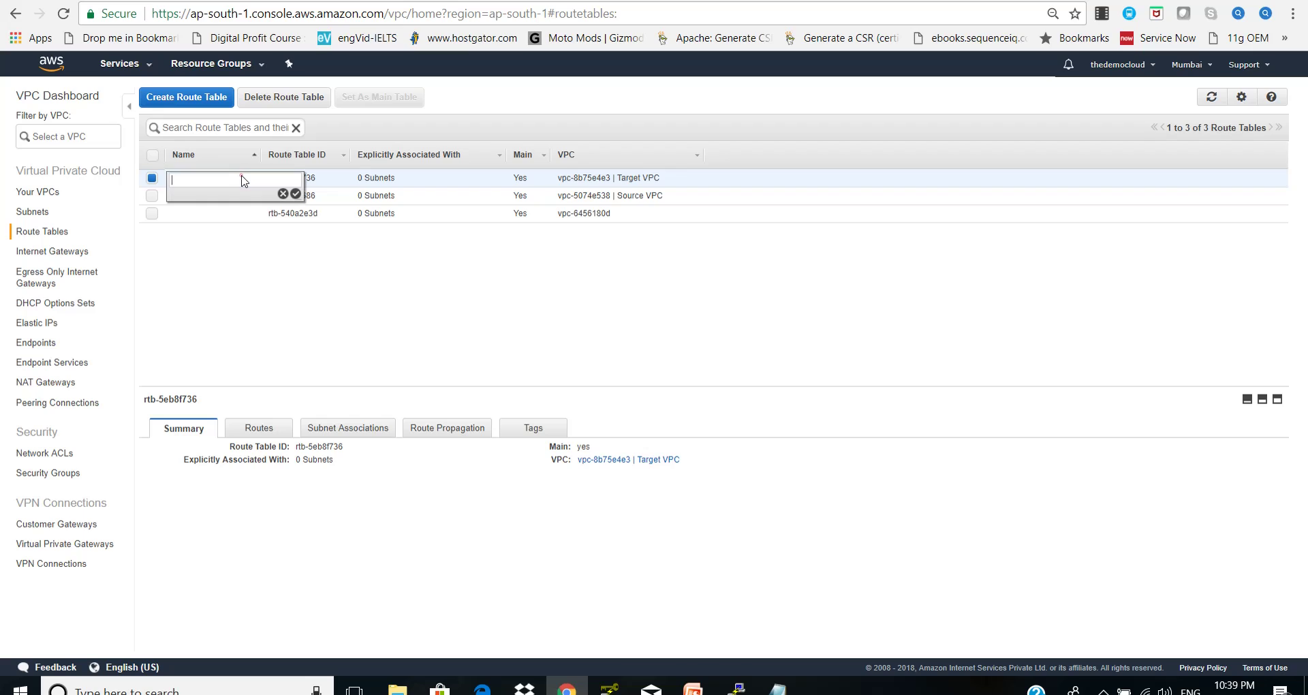
{"action": "type", "text": "Target VPC RT"}
{"action": "left_click", "coordinate": [295, 194]}
- Name Source VPC's main route table Source VPC RT
{"action": "left_click", "coordinate": [196, 201]}
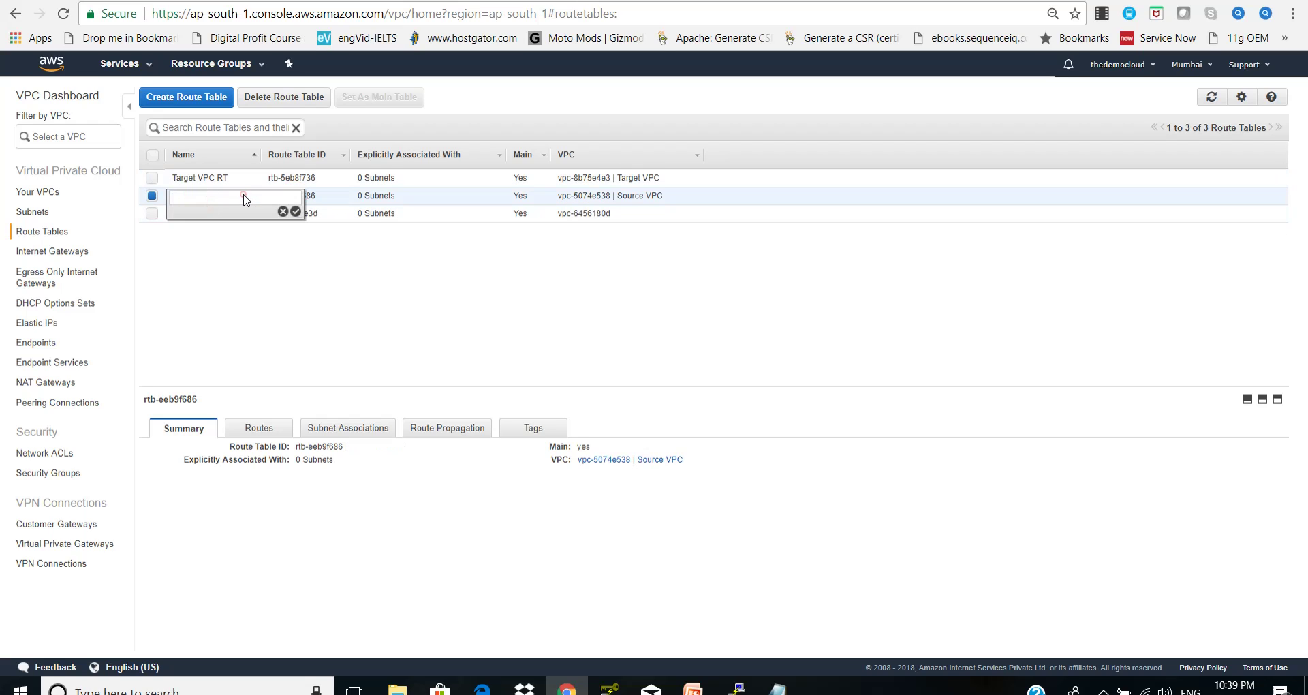
{"action": "type", "text": "Source VPC RT"}
{"action": "left_click", "coordinate": [295, 211]}
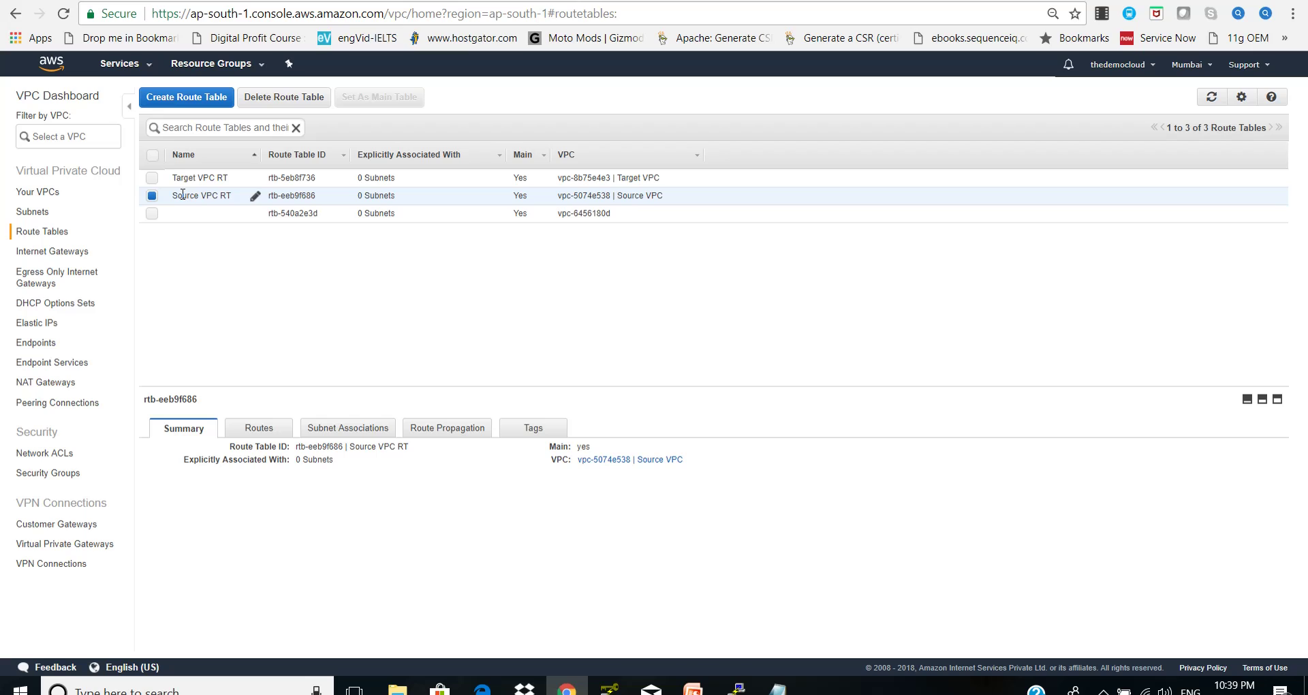
- Examine the destination and target of the existing route in Source VPC RT
{"action": "left_click", "coordinate": [270, 430]}
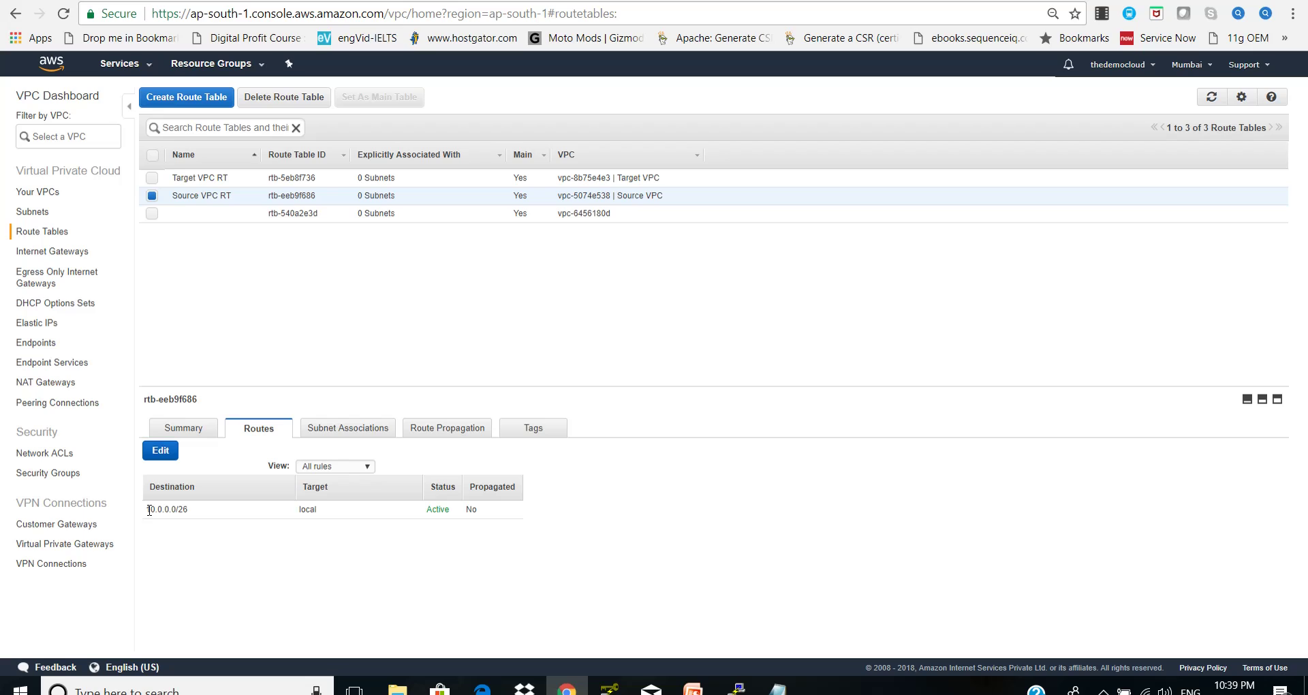
{"action": "left_click_drag", "start_coordinate": [149, 510], "coordinate": [191, 512]}
{"action": "left_click", "coordinate": [195, 516]}
{"action": "left_click_drag", "start_coordinate": [195, 516], "coordinate": [145, 511]}
{"action": "left_click", "coordinate": [258, 507]}
{"action": "double_click", "coordinate": [328, 510]}
{"action": "left_click", "coordinate": [253, 327]}
- Create an internet gateway with the name tag Source VPC IGW and return to the gateway list
{"action": "left_click", "coordinate": [61, 251]}
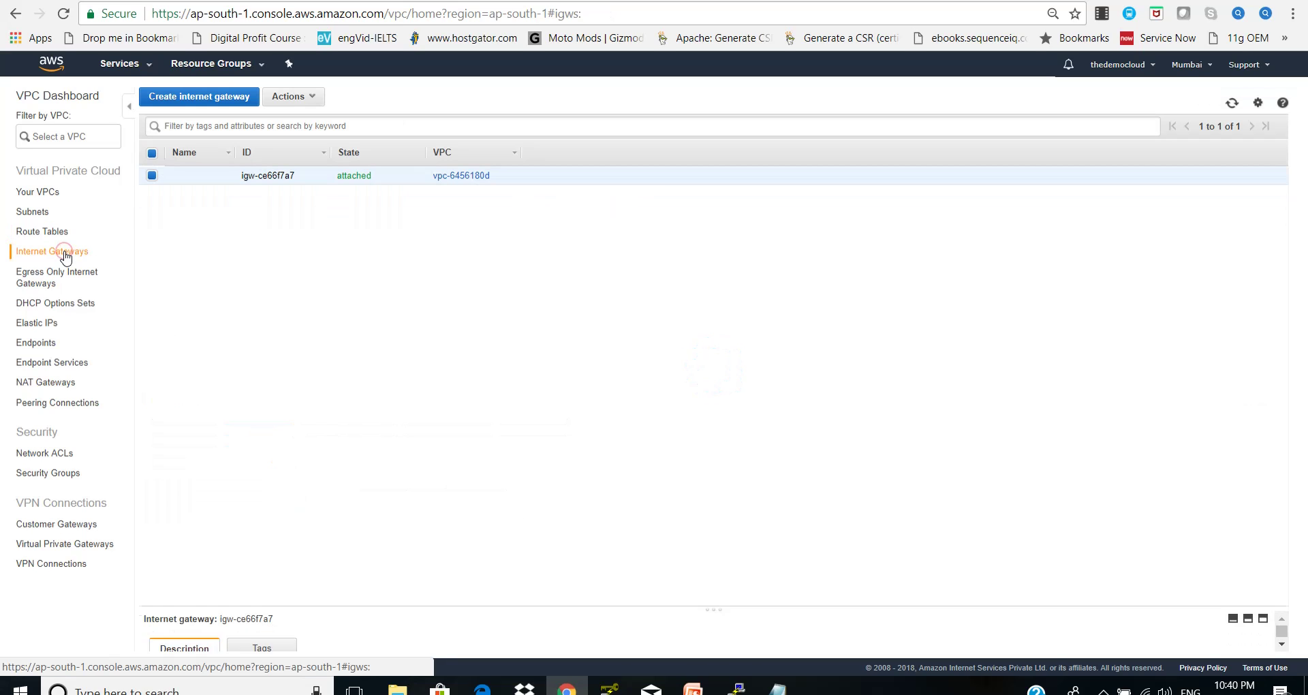
{"action": "left_click", "coordinate": [198, 96]}
{"action": "left_click", "coordinate": [224, 183]}
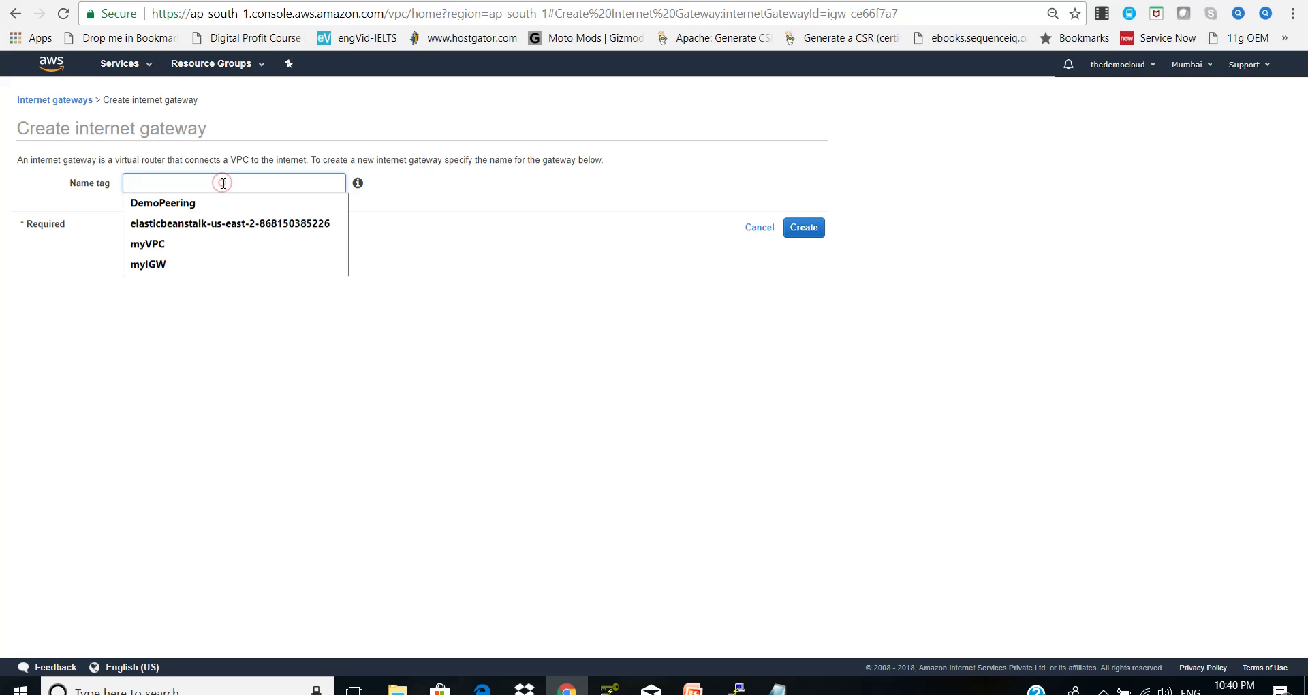
{"action": "type", "text": "Source VPC IGW"}
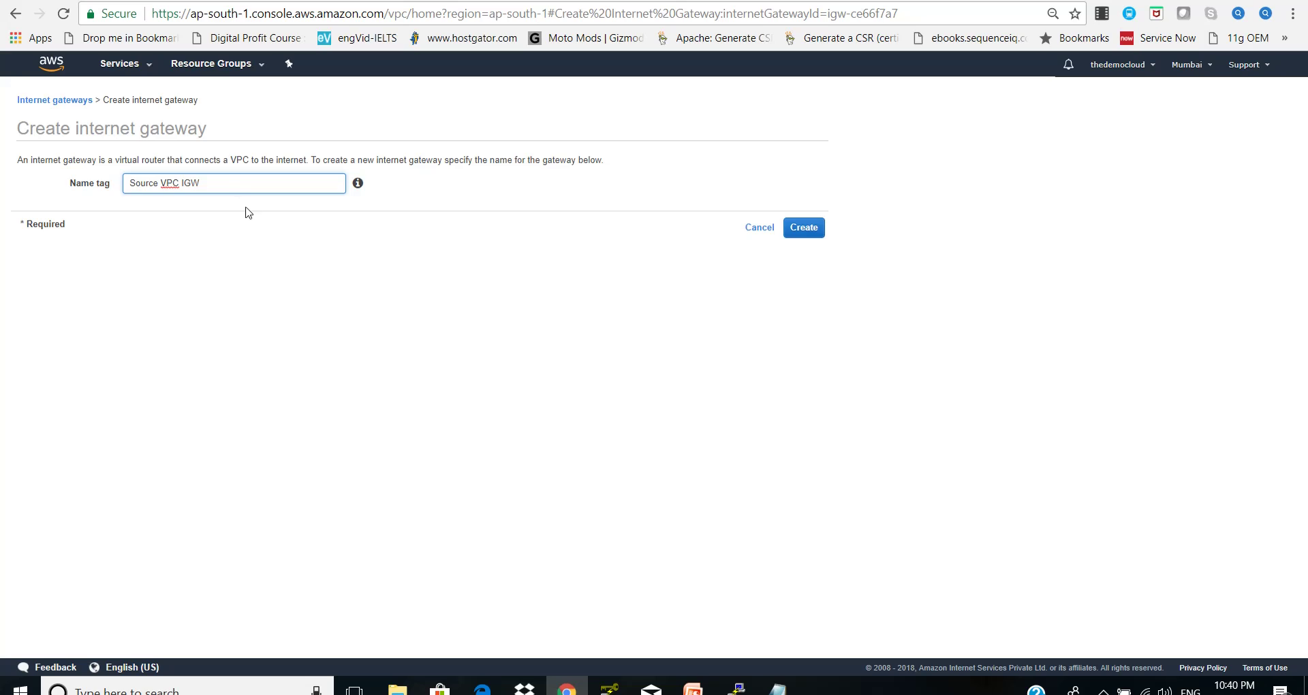
{"action": "left_click", "coordinate": [247, 215]}
{"action": "left_click", "coordinate": [806, 227]}
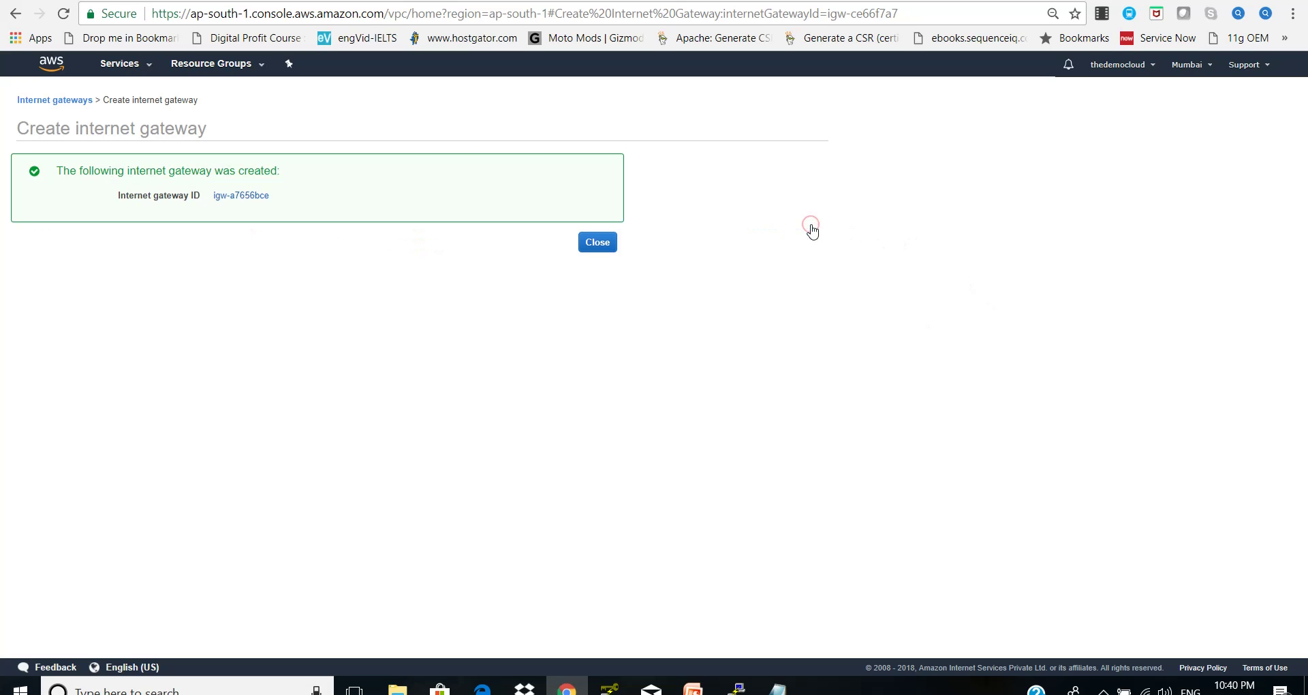
{"action": "left_click", "coordinate": [609, 244]}
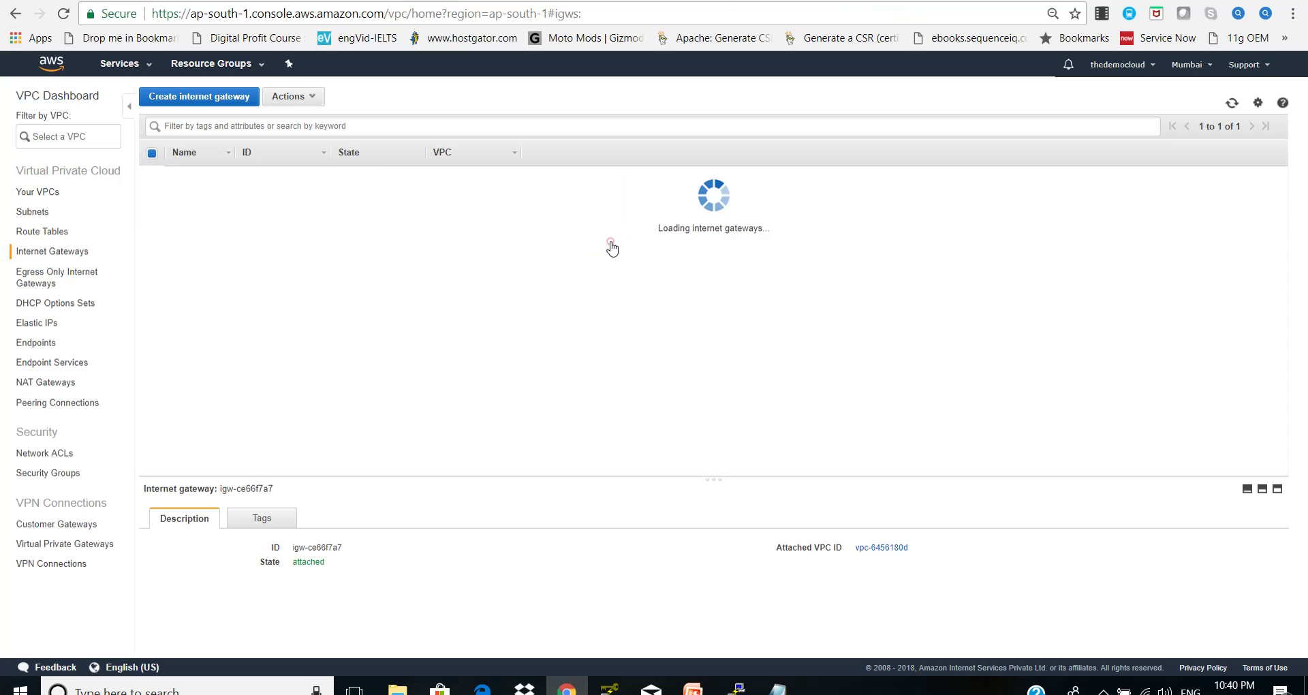
- Create a second internet gateway with the name tag Target VPC IGW and return to the gateway list
{"action": "left_click", "coordinate": [206, 102]}
{"action": "left_click", "coordinate": [298, 175]}
{"action": "type", "text": "Tai"}
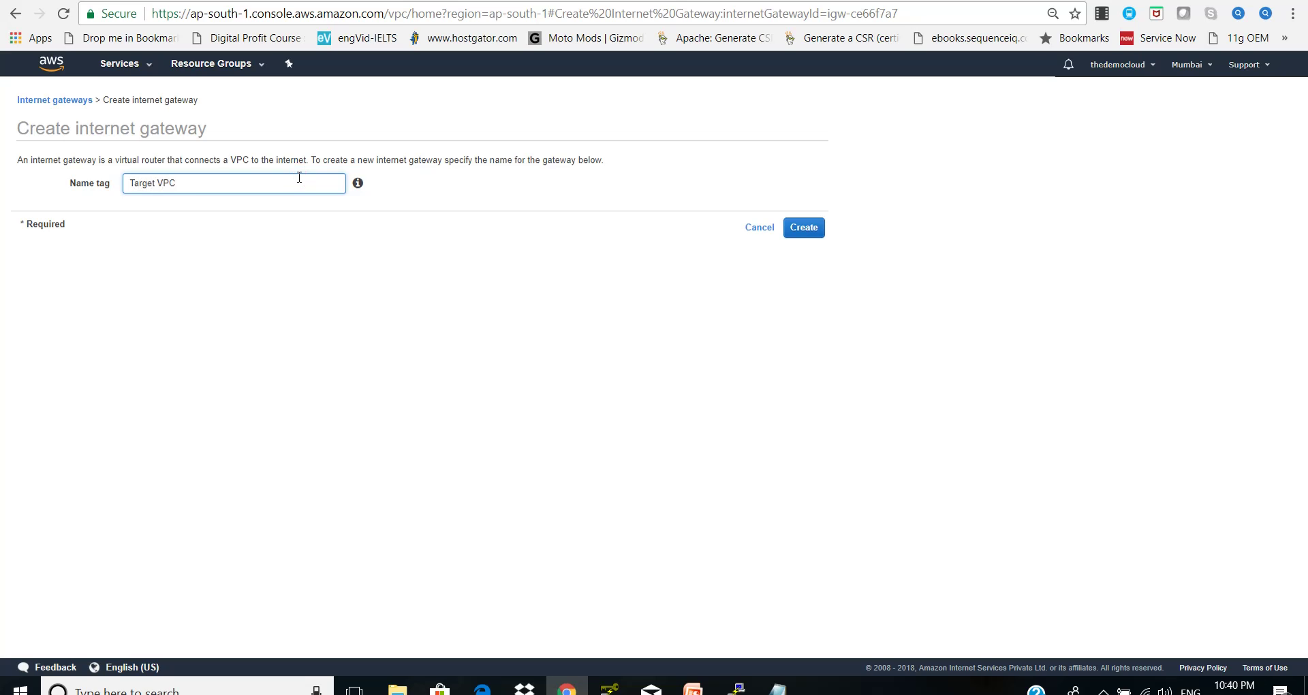
{"action": "type", "text": "get VPC IGW"}
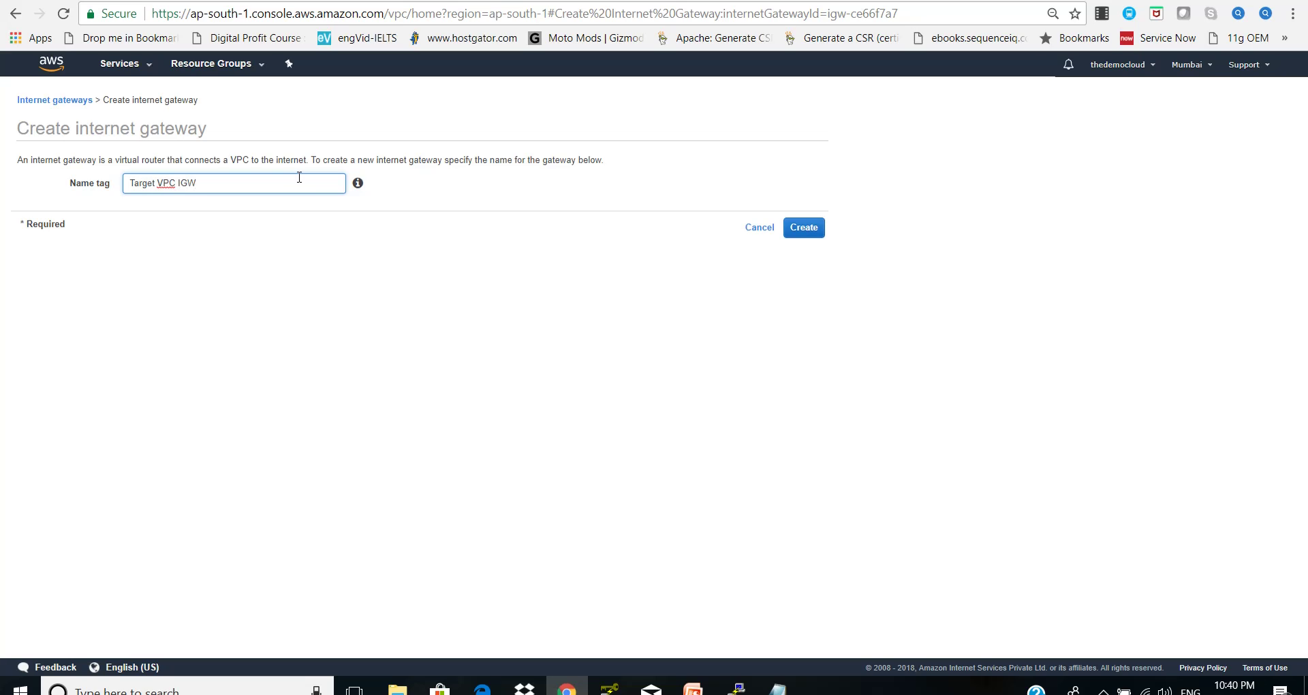
{"action": "left_click", "coordinate": [376, 188]}
{"action": "left_click", "coordinate": [805, 232]}
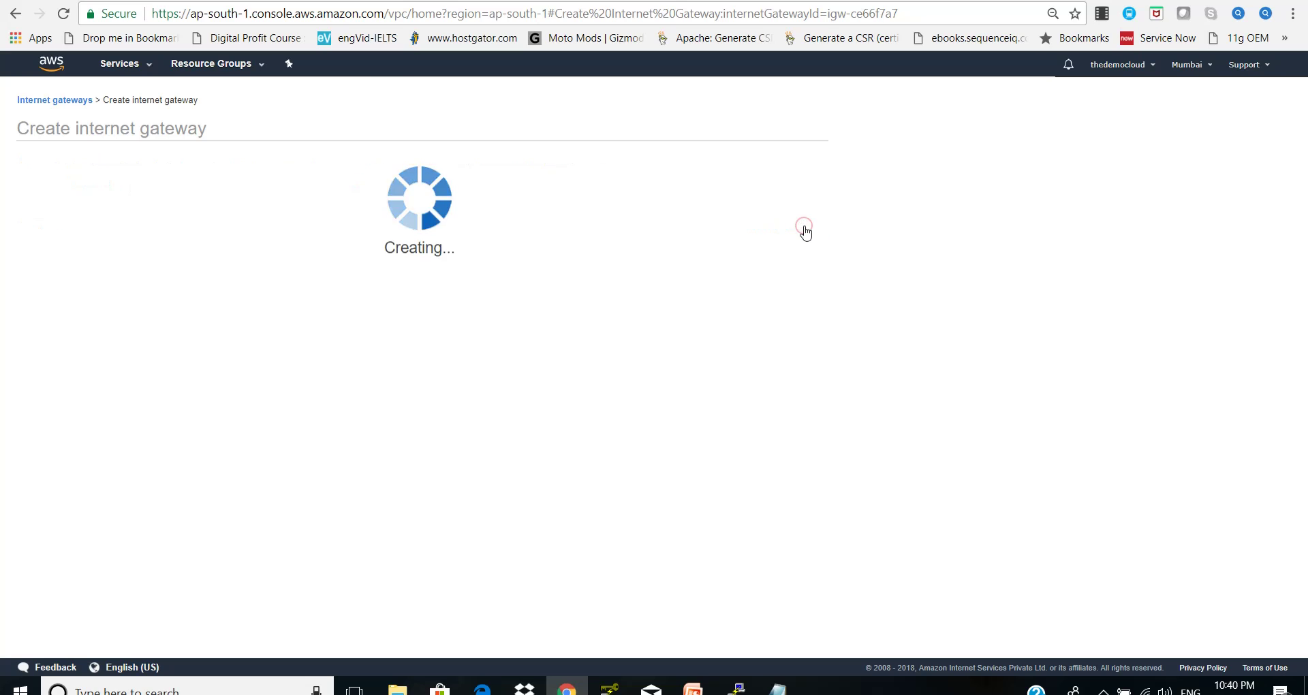
{"action": "left_click", "coordinate": [586, 246]}
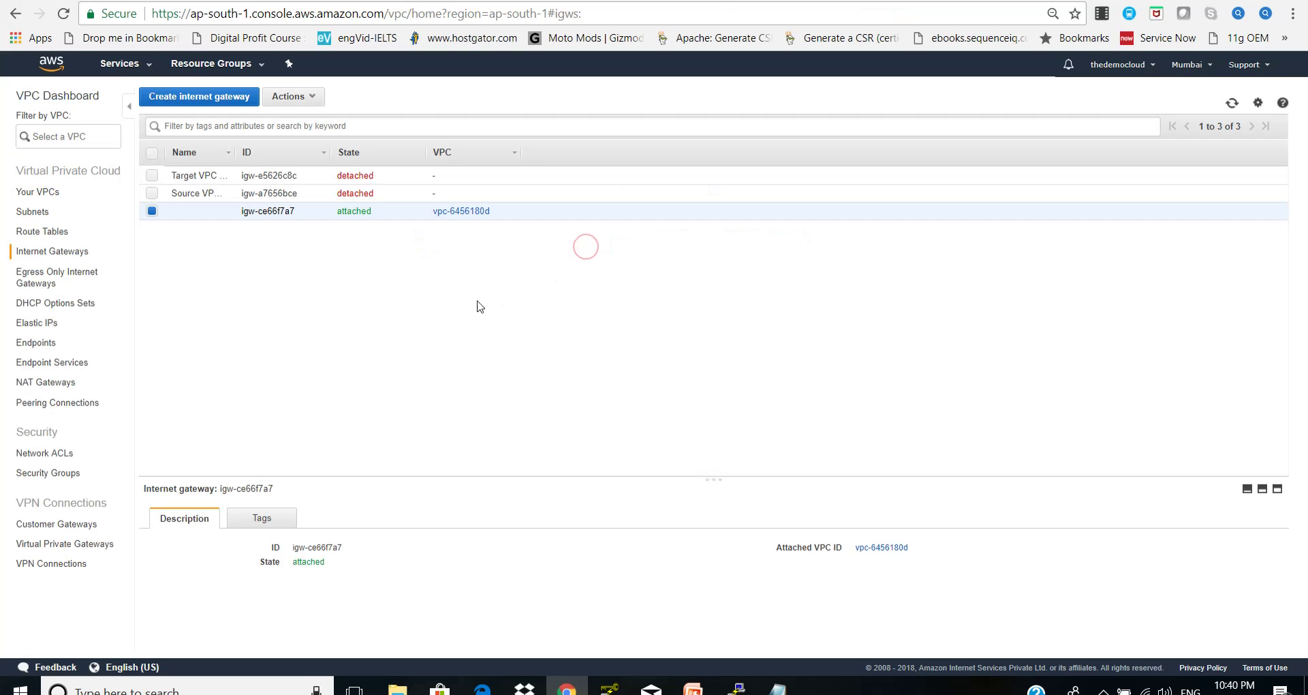
- Attach the Source VPC IGW internet gateway to Source VPC
{"action": "left_click", "coordinate": [151, 193]}
{"action": "left_click", "coordinate": [151, 211]}
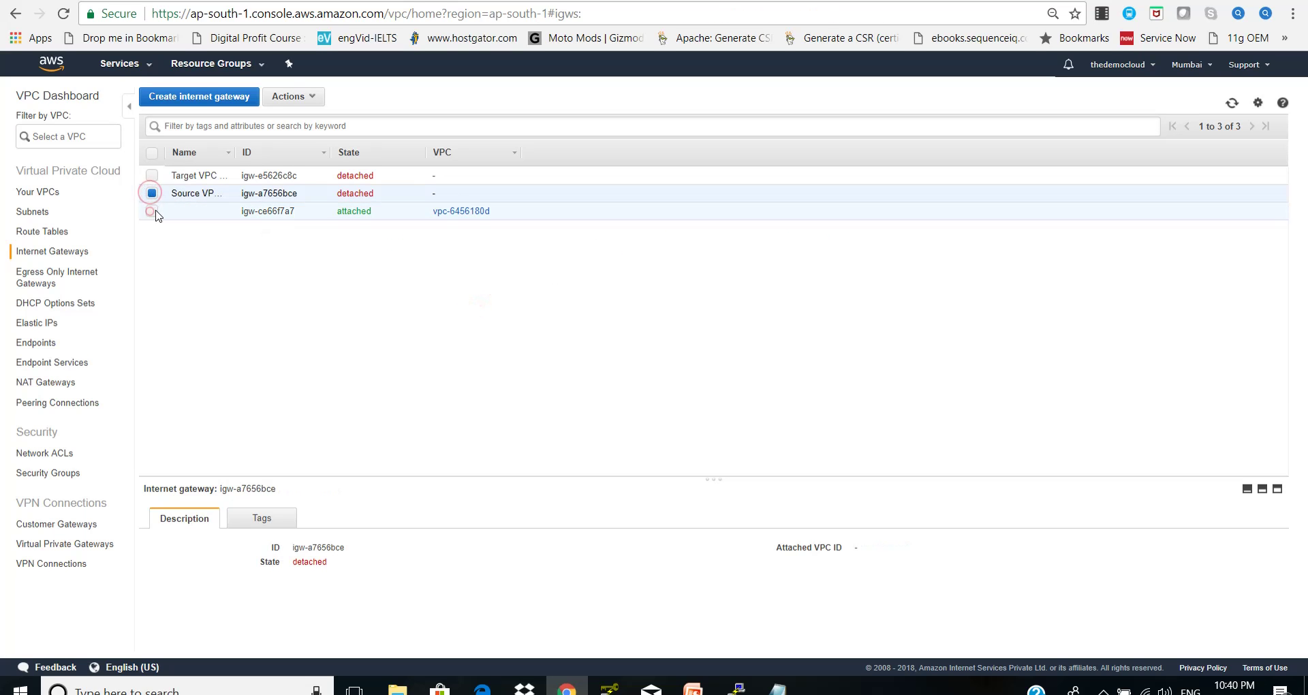
{"action": "left_click", "coordinate": [300, 100]}
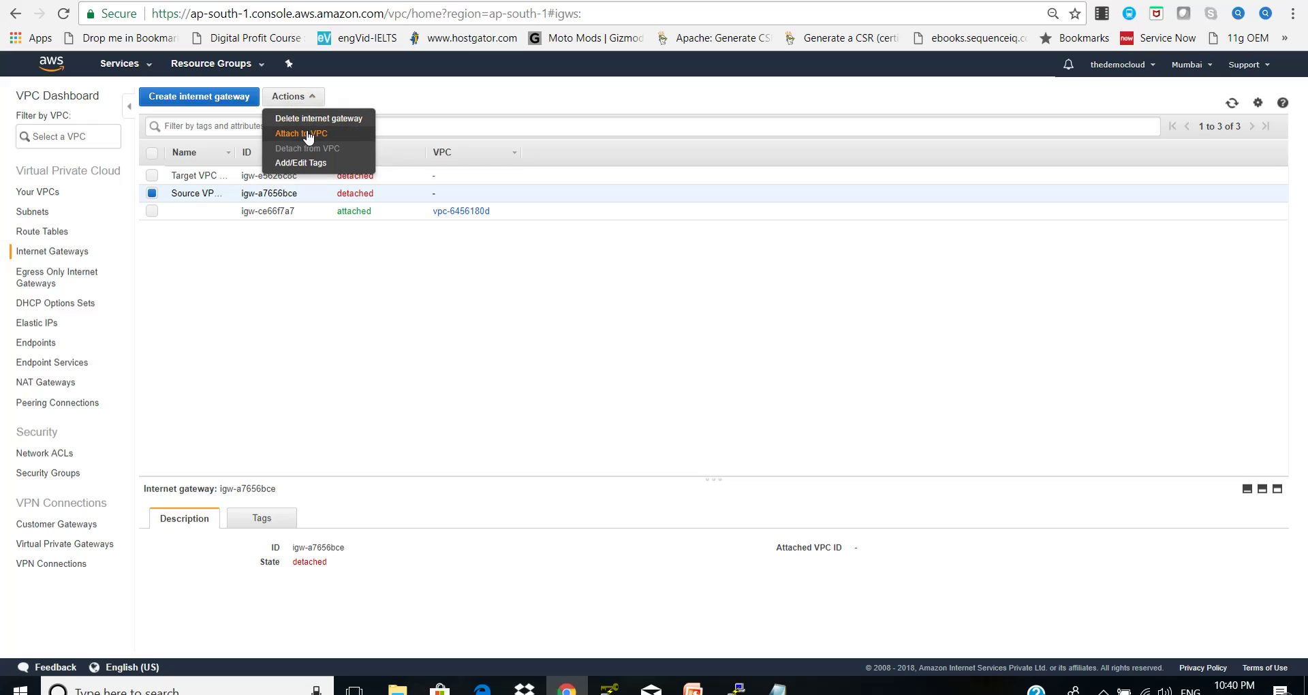
{"action": "left_click", "coordinate": [308, 135]}
{"action": "left_click", "coordinate": [394, 184]}
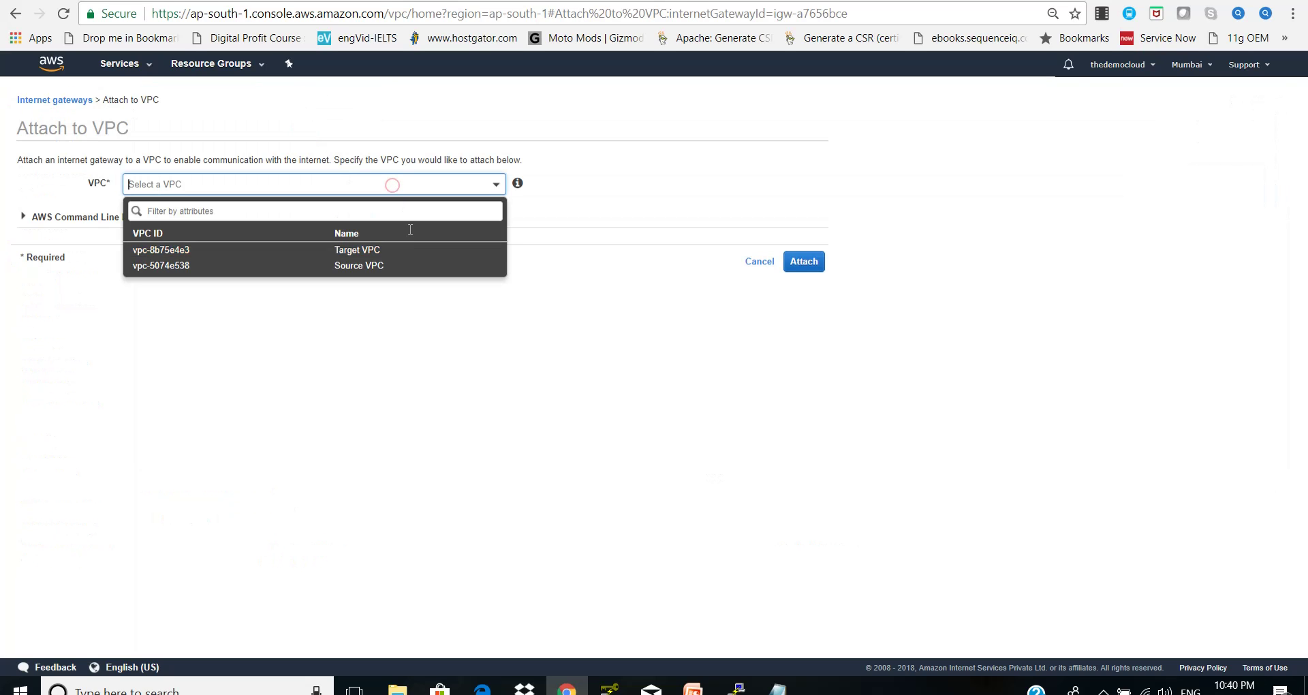
{"action": "left_click", "coordinate": [397, 266]}
{"action": "left_click", "coordinate": [804, 261]}
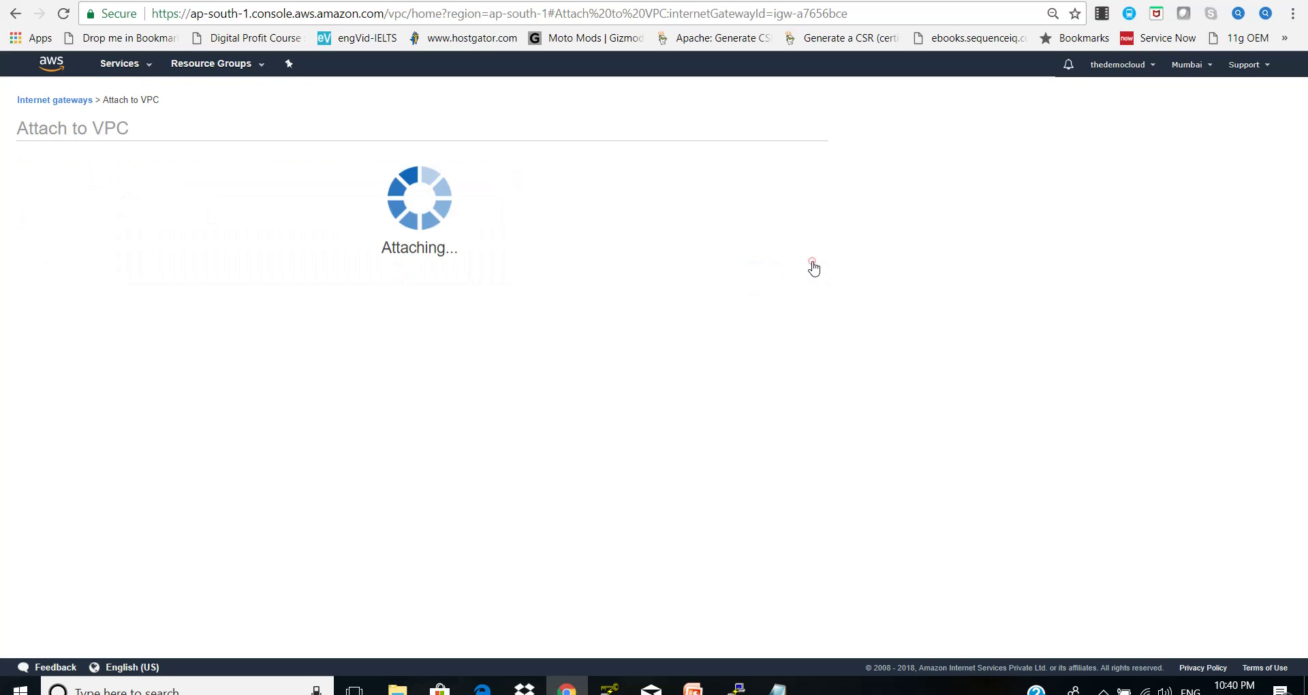
- Attach the Target VPC IGW internet gateway to Target VPC
{"action": "left_click", "coordinate": [151, 175]}
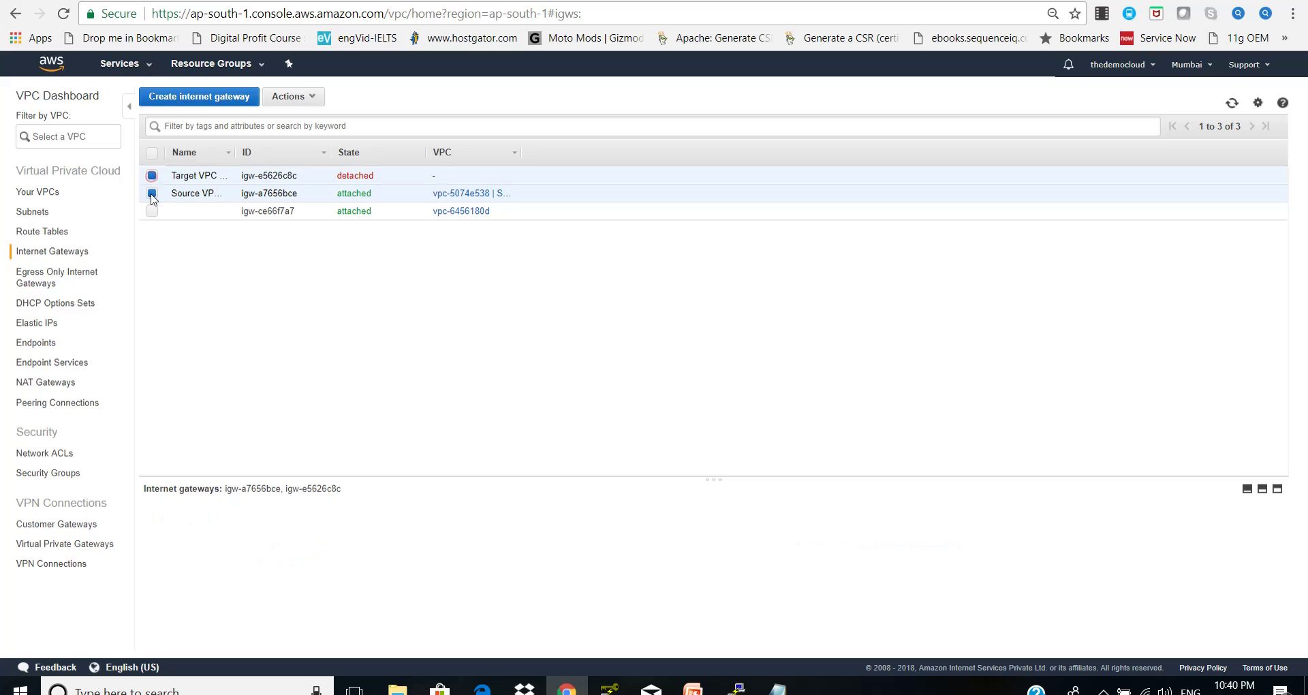
{"action": "left_click", "coordinate": [152, 193]}
{"action": "left_click", "coordinate": [293, 96]}
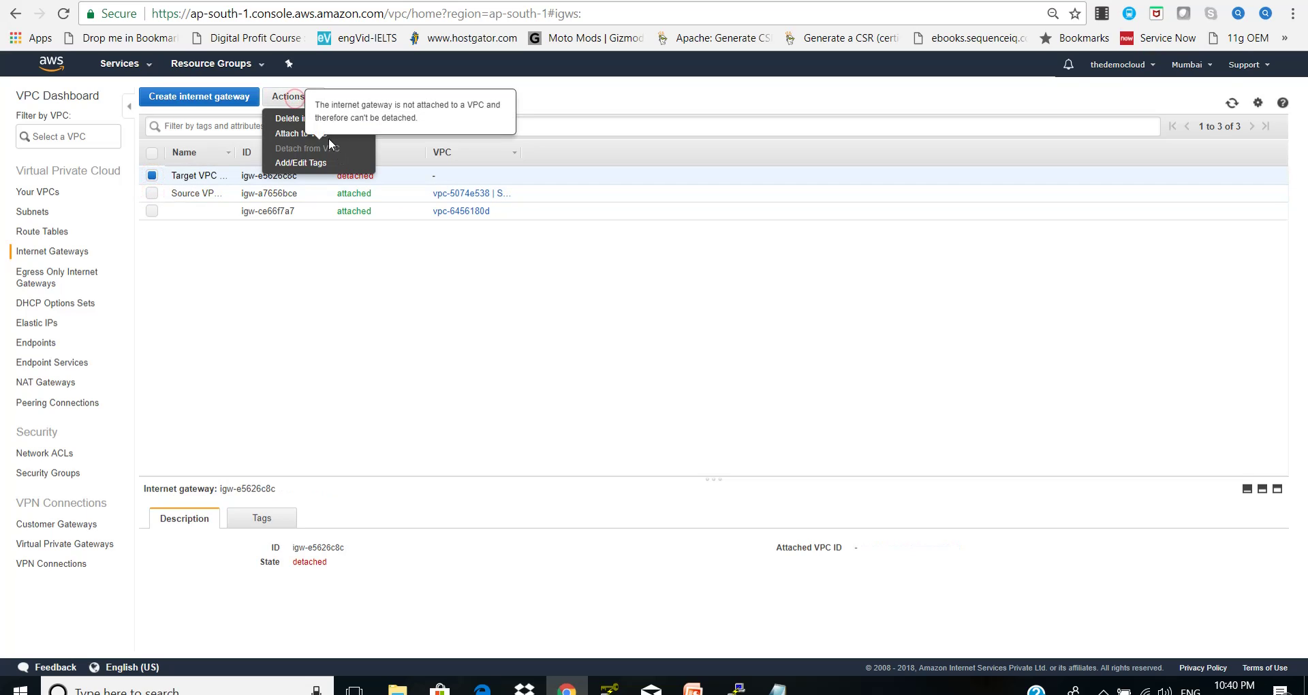
{"action": "left_click", "coordinate": [310, 139]}
{"action": "left_click", "coordinate": [327, 182]}
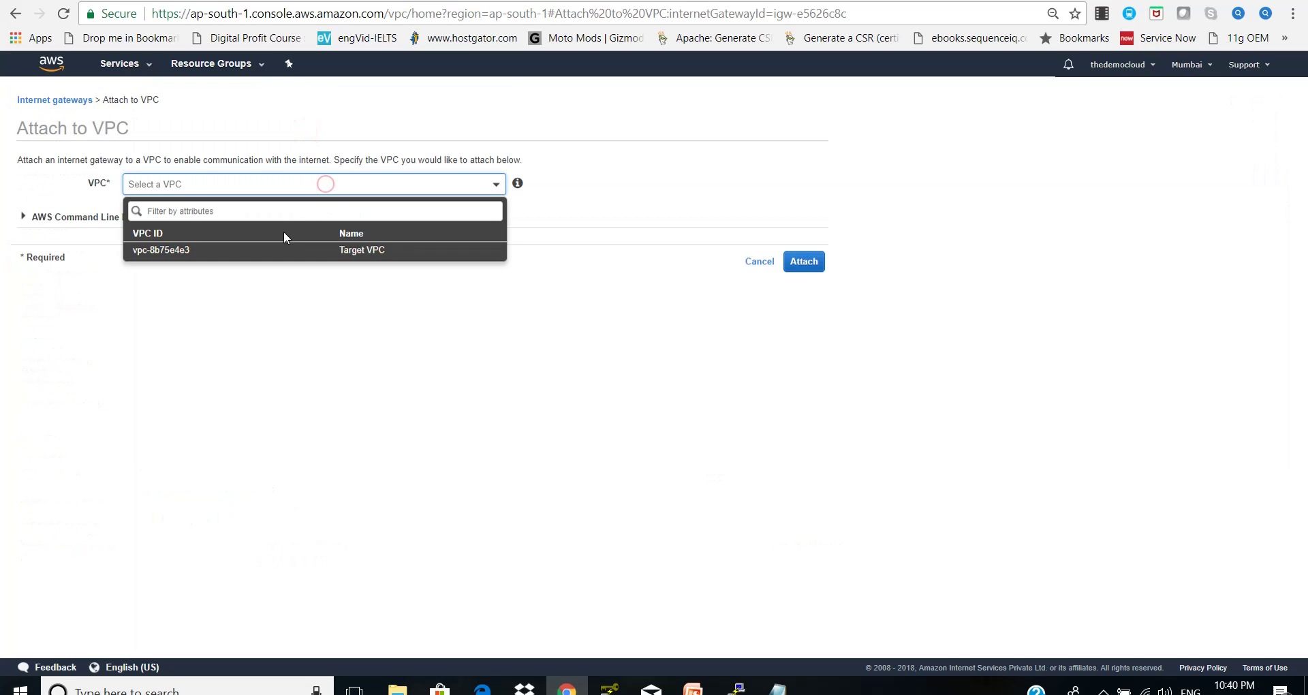
{"action": "left_click", "coordinate": [316, 252]}
{"action": "left_click", "coordinate": [802, 261]}
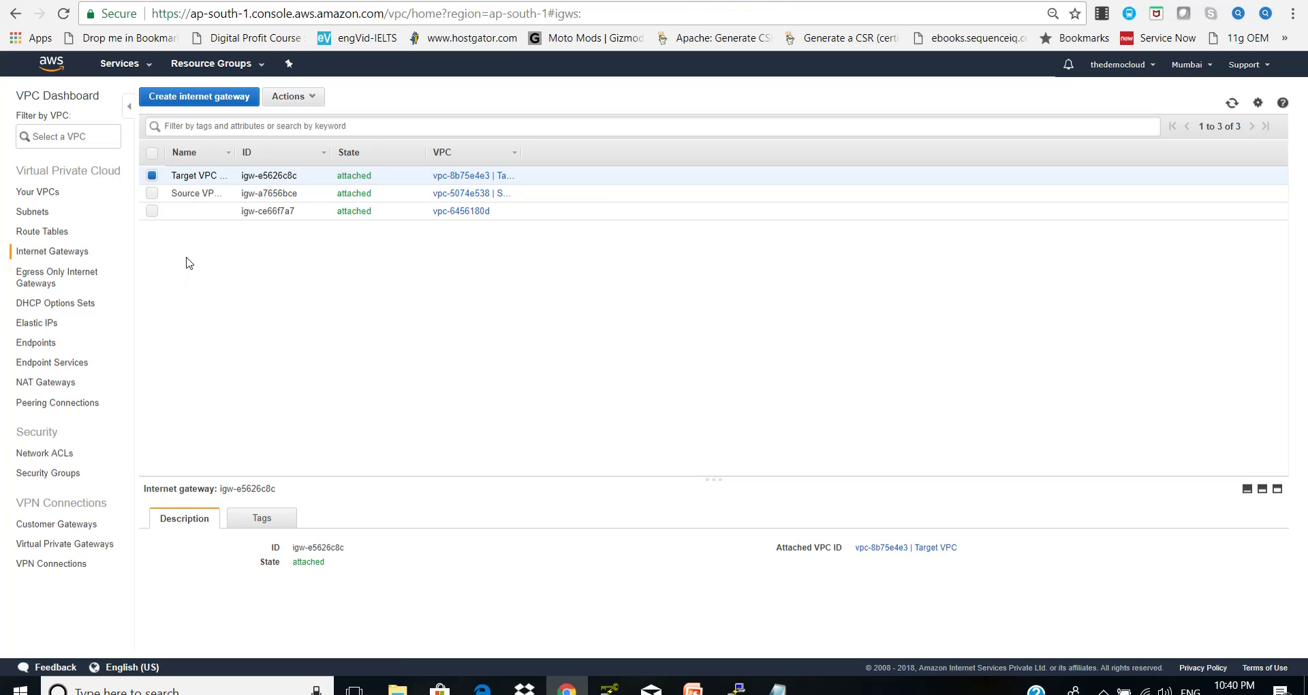
- Add and save a route in Source VPC RT with destination 0.0.0.0/0 and target Source VPC IGW
{"action": "left_click", "coordinate": [57, 233]}
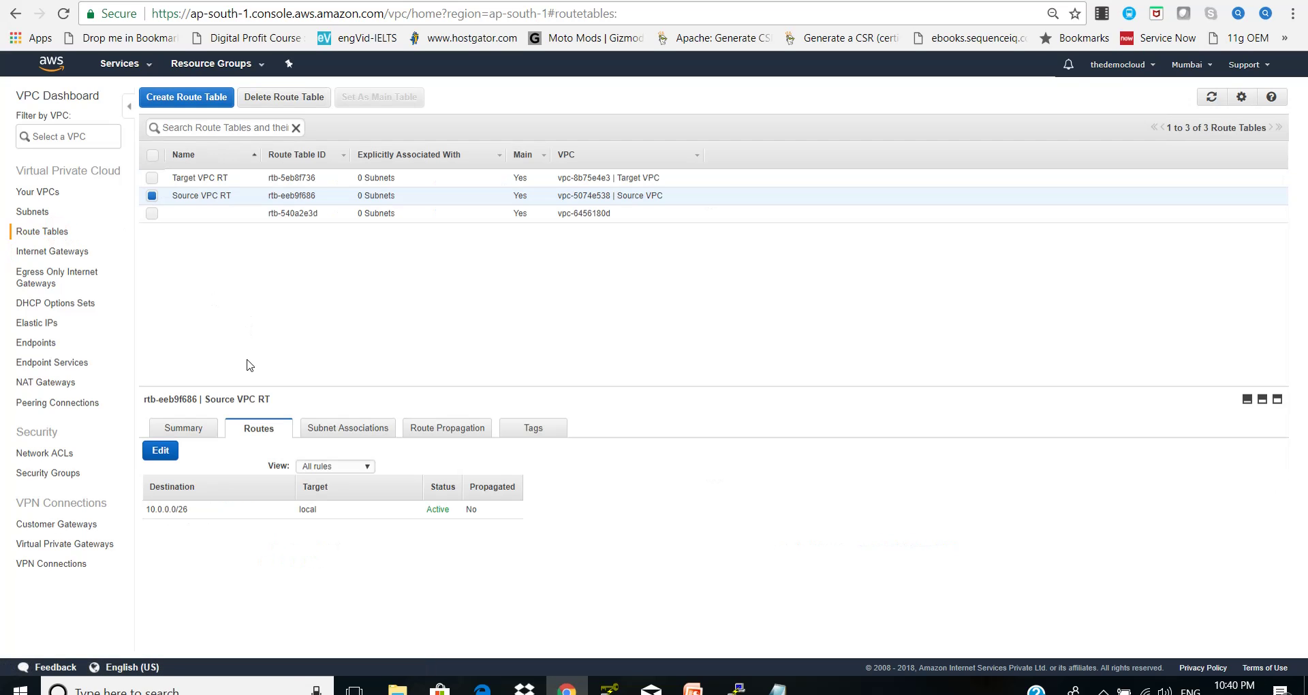
{"action": "left_click", "coordinate": [163, 451]}
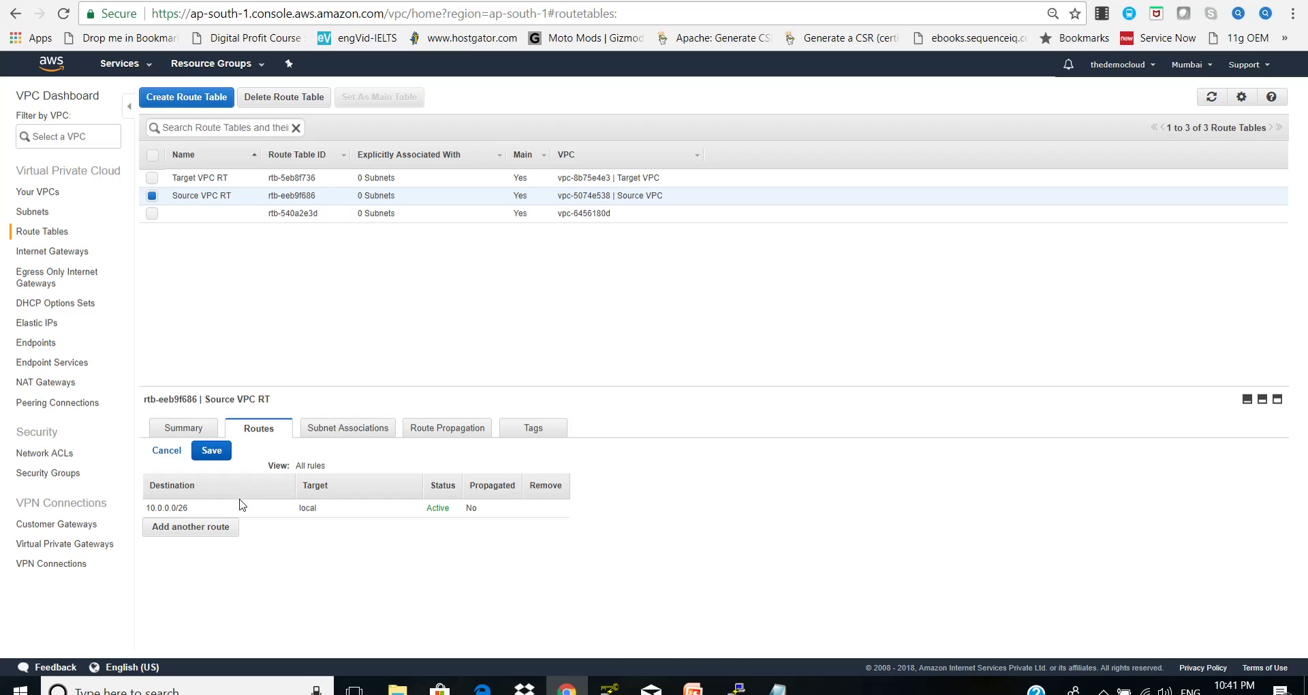
{"action": "left_click", "coordinate": [211, 526]}
{"action": "left_click", "coordinate": [199, 523]}
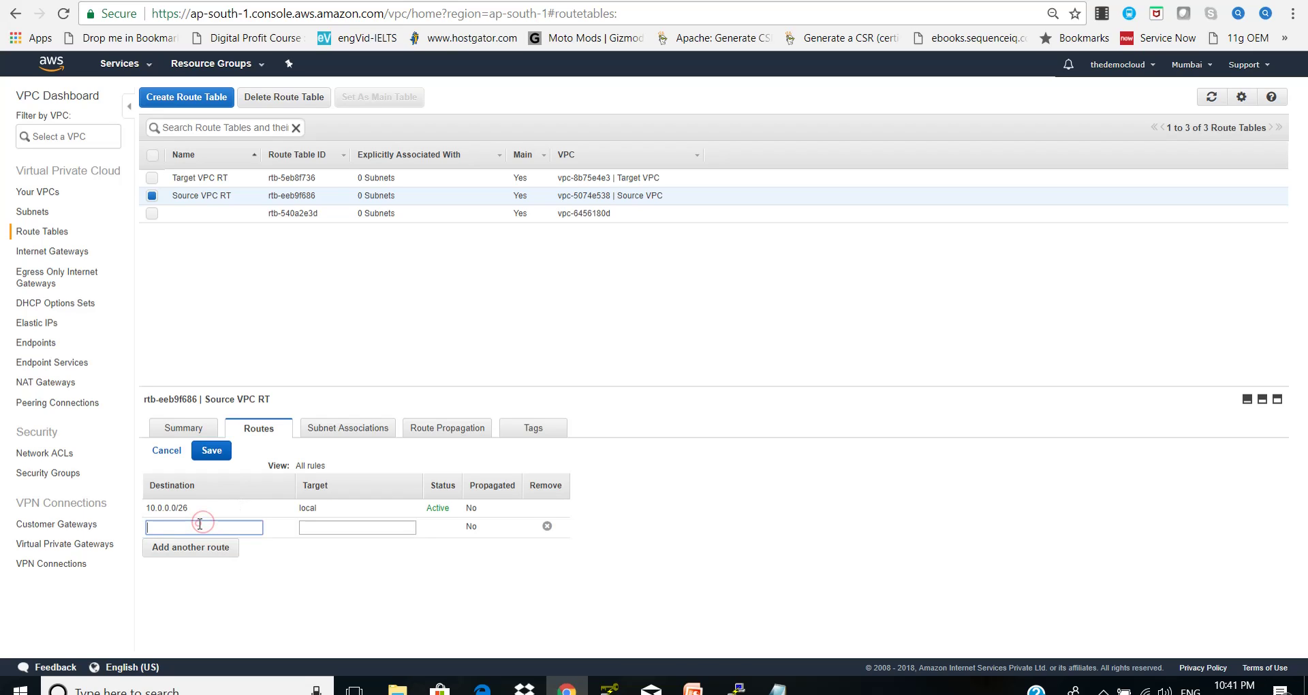
{"action": "type", "text": "0.0.0.0/0"}
{"action": "left_click", "coordinate": [325, 526]}
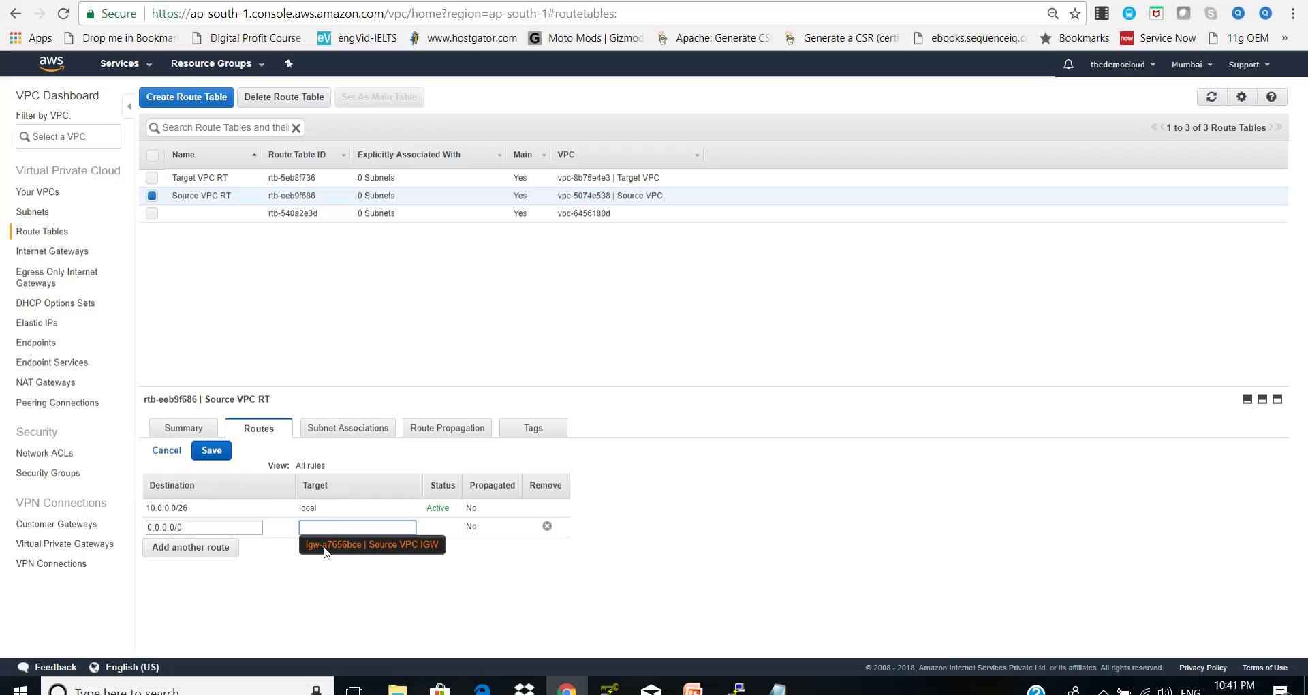
{"action": "left_click", "coordinate": [325, 545]}
{"action": "left_click", "coordinate": [214, 453]}
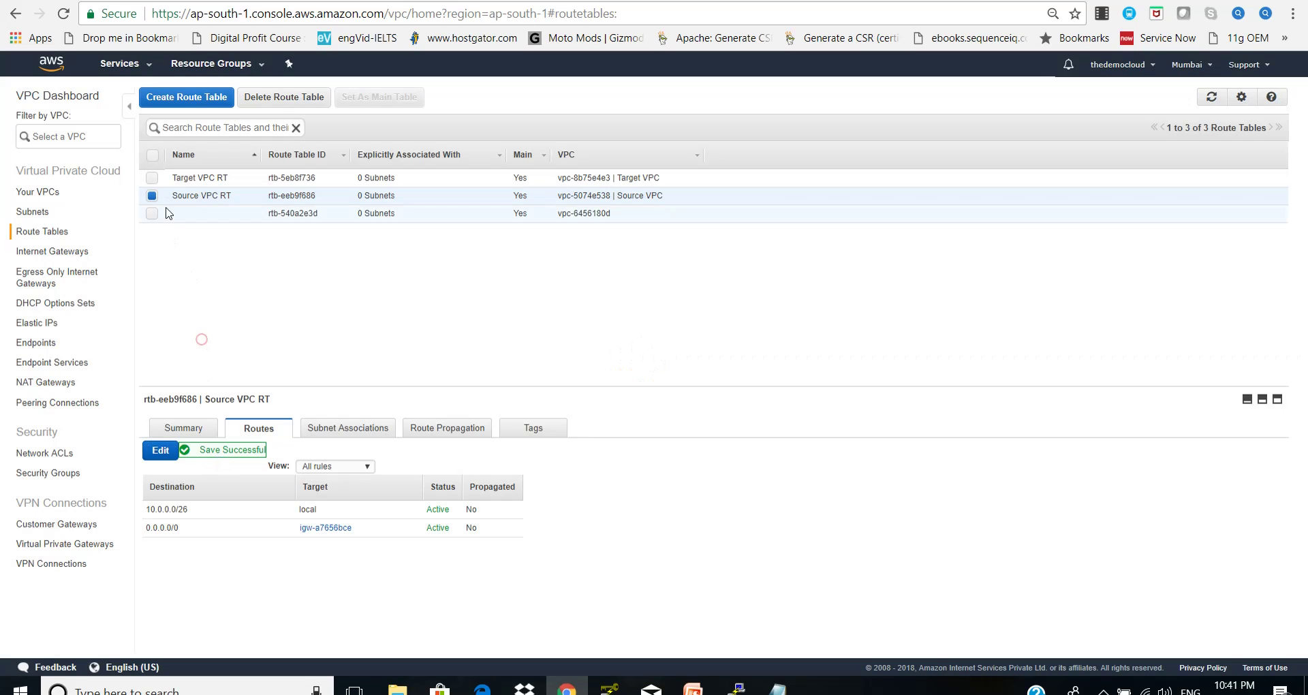
- Add and save a route in Target VPC RT with destination 0.0.0.0/0 and target Target VPC IGW
{"action": "left_click", "coordinate": [152, 178]}
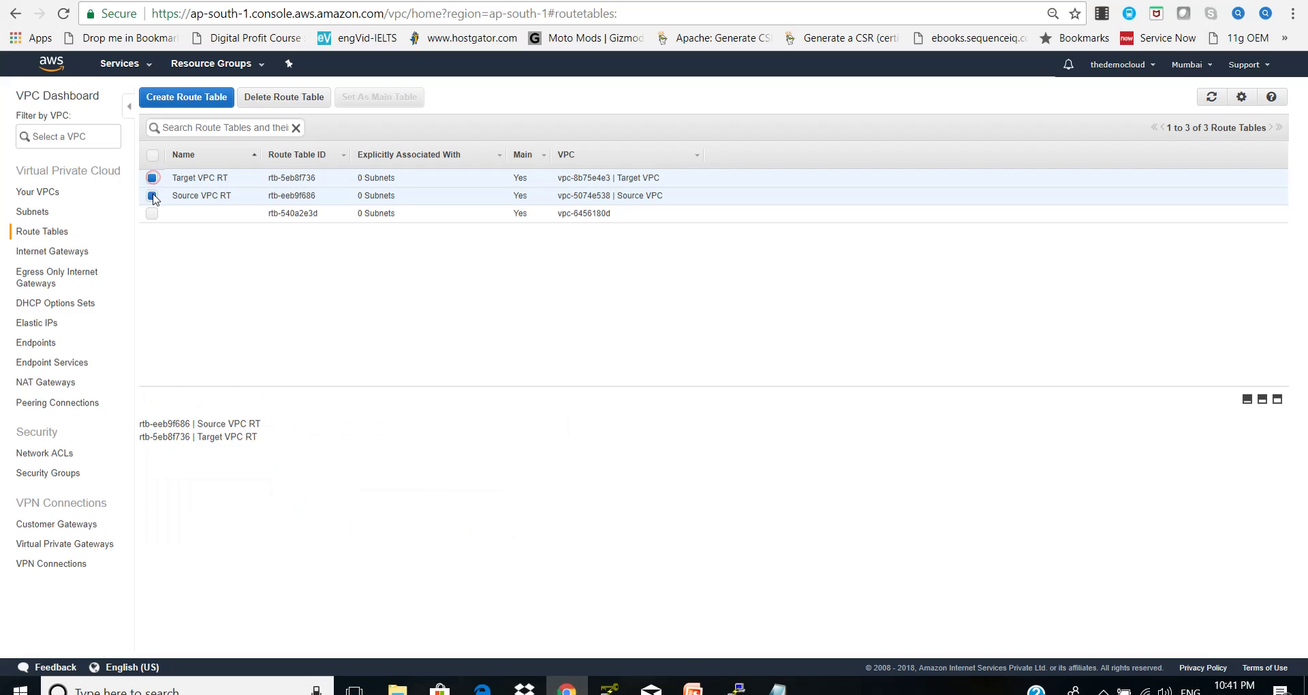
{"action": "left_click", "coordinate": [152, 196]}
{"action": "left_click", "coordinate": [163, 451]}
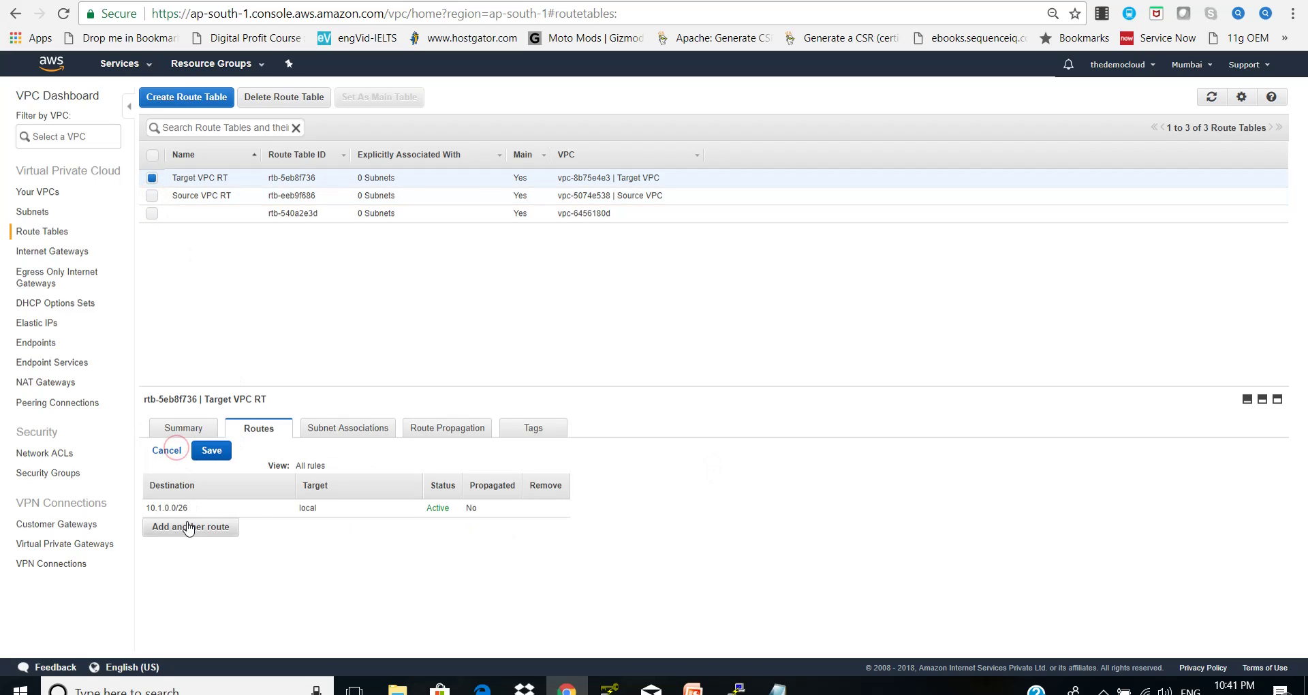
{"action": "left_click", "coordinate": [188, 528]}
{"action": "left_click", "coordinate": [188, 522]}
{"action": "type", "text": "0.0.0.0/0"}
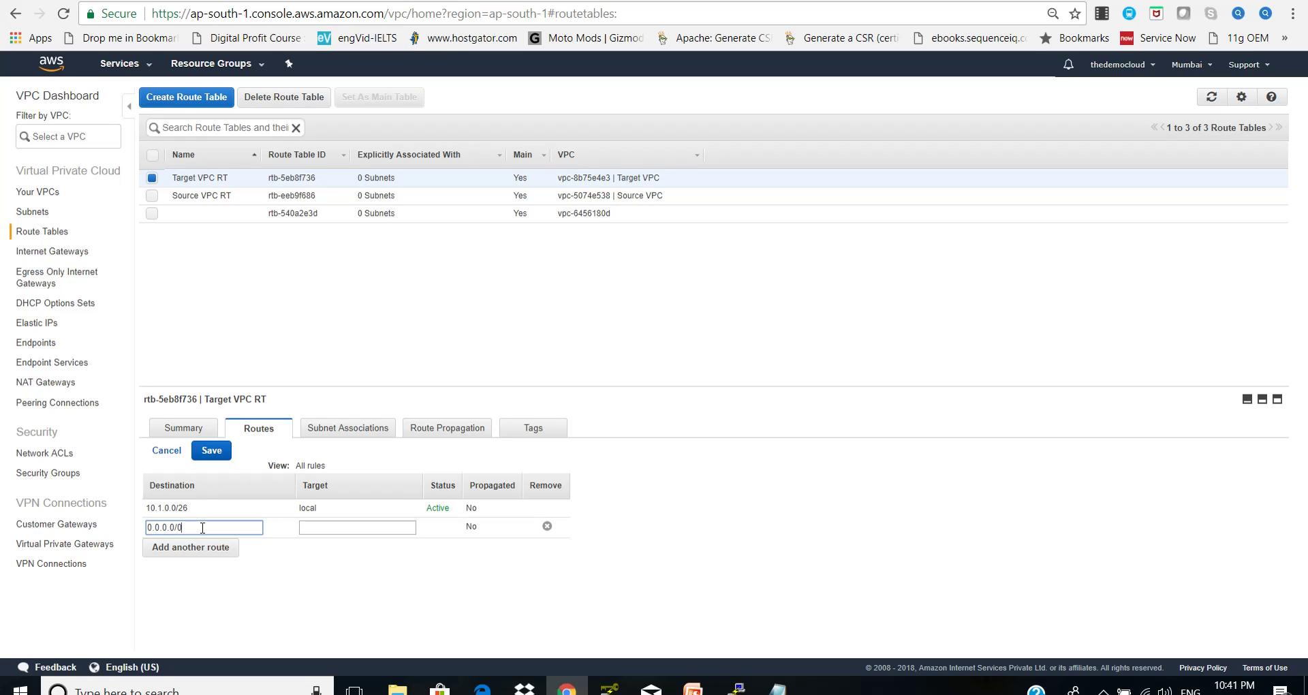
{"action": "left_click", "coordinate": [326, 525]}
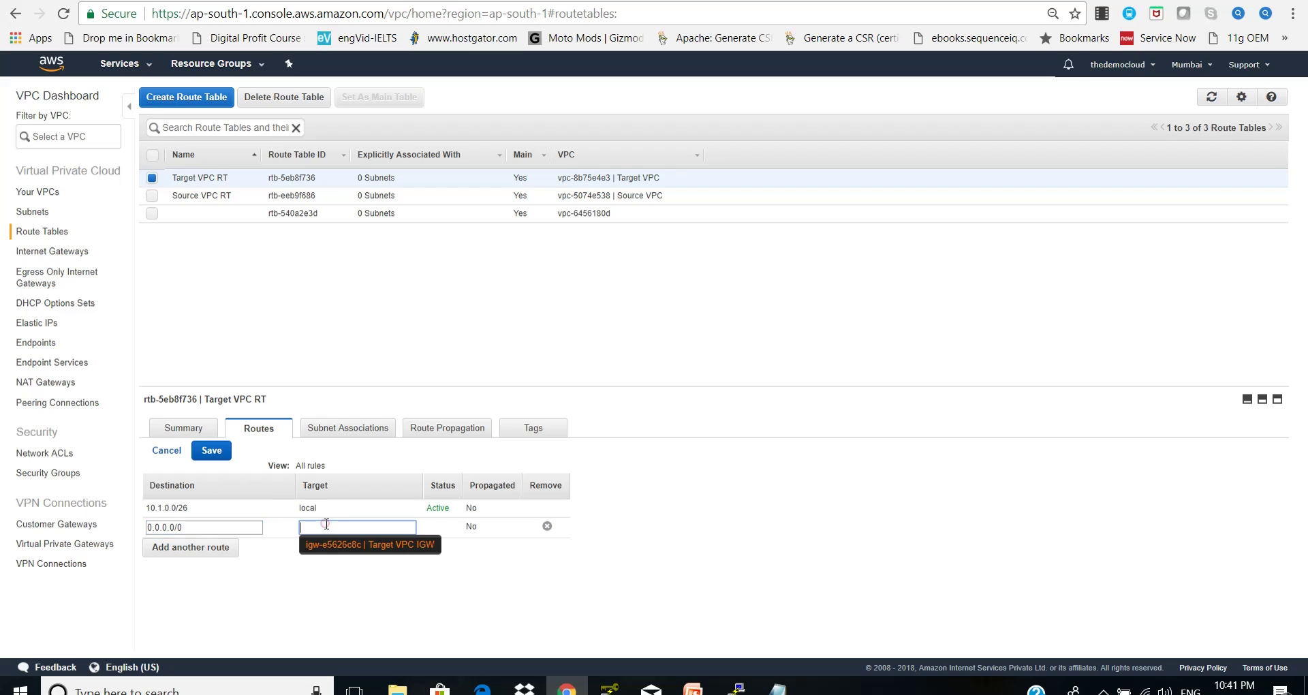
{"action": "left_click", "coordinate": [328, 548]}
{"action": "left_click", "coordinate": [211, 452]}
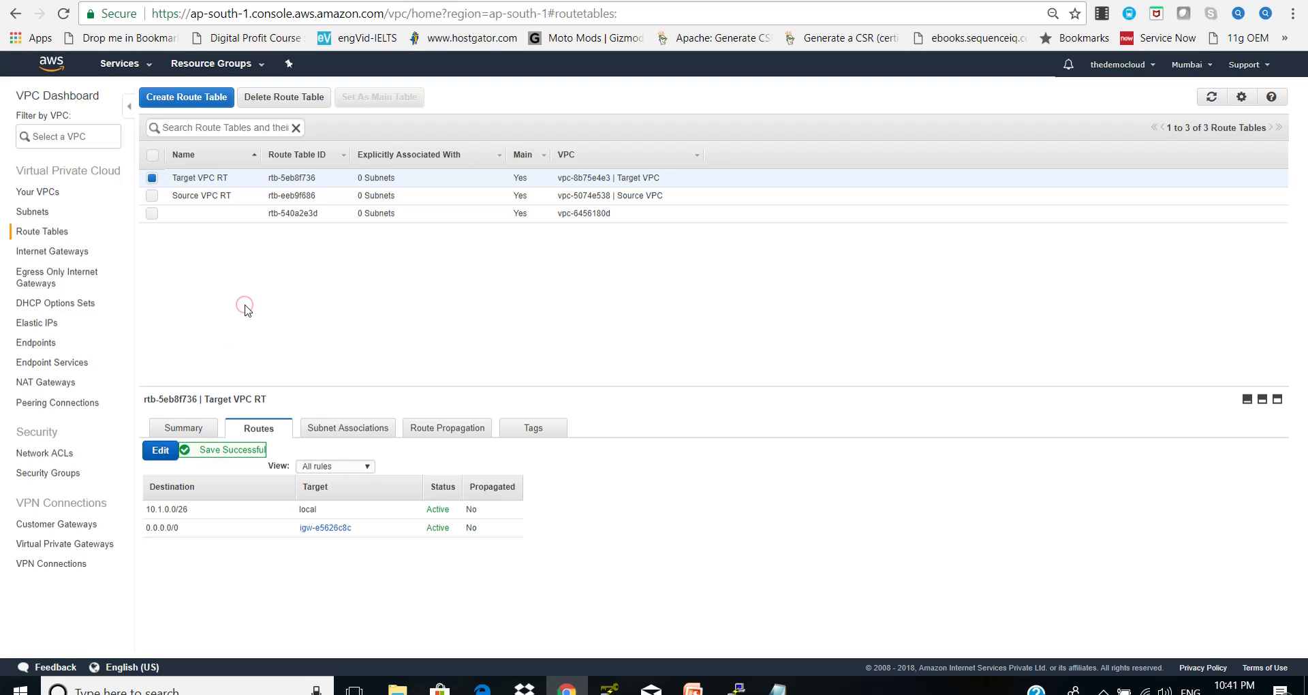
- Enable auto-assignment of public IPv4 addresses on Source VPC Subnet and save the setting
{"action": "left_click", "coordinate": [47, 213]}
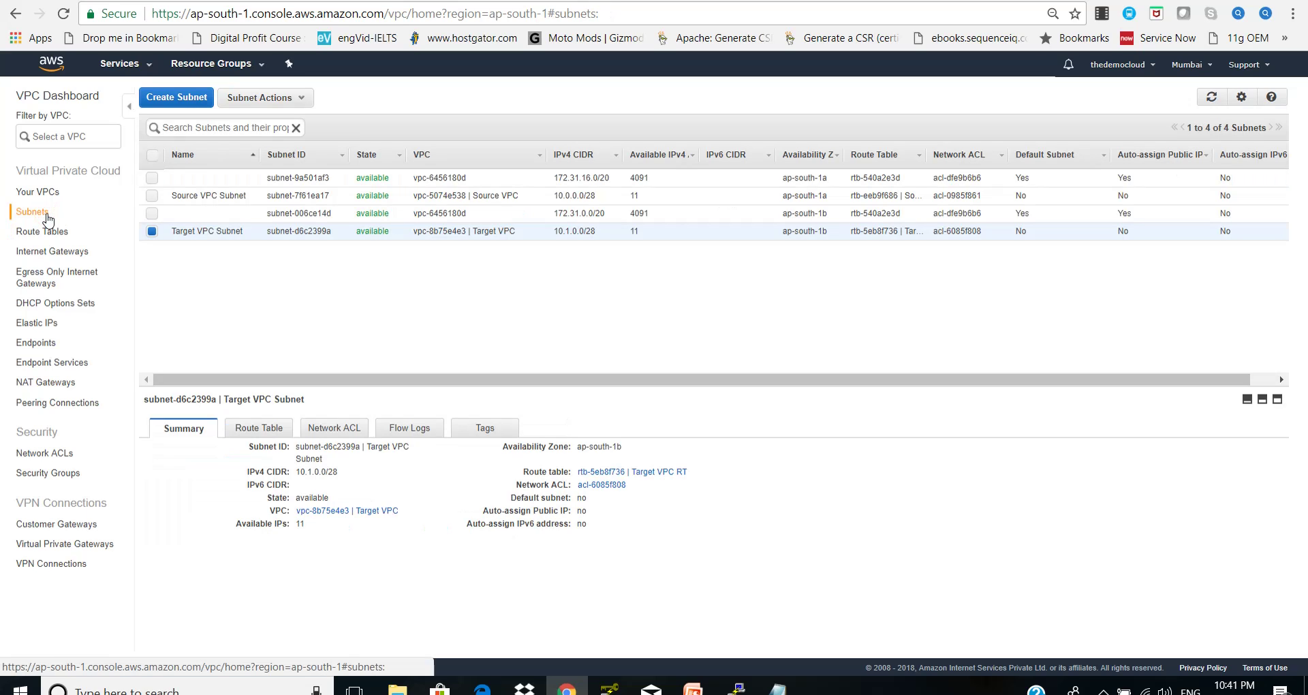
{"action": "left_click", "coordinate": [152, 196]}
{"action": "left_click", "coordinate": [152, 231]}
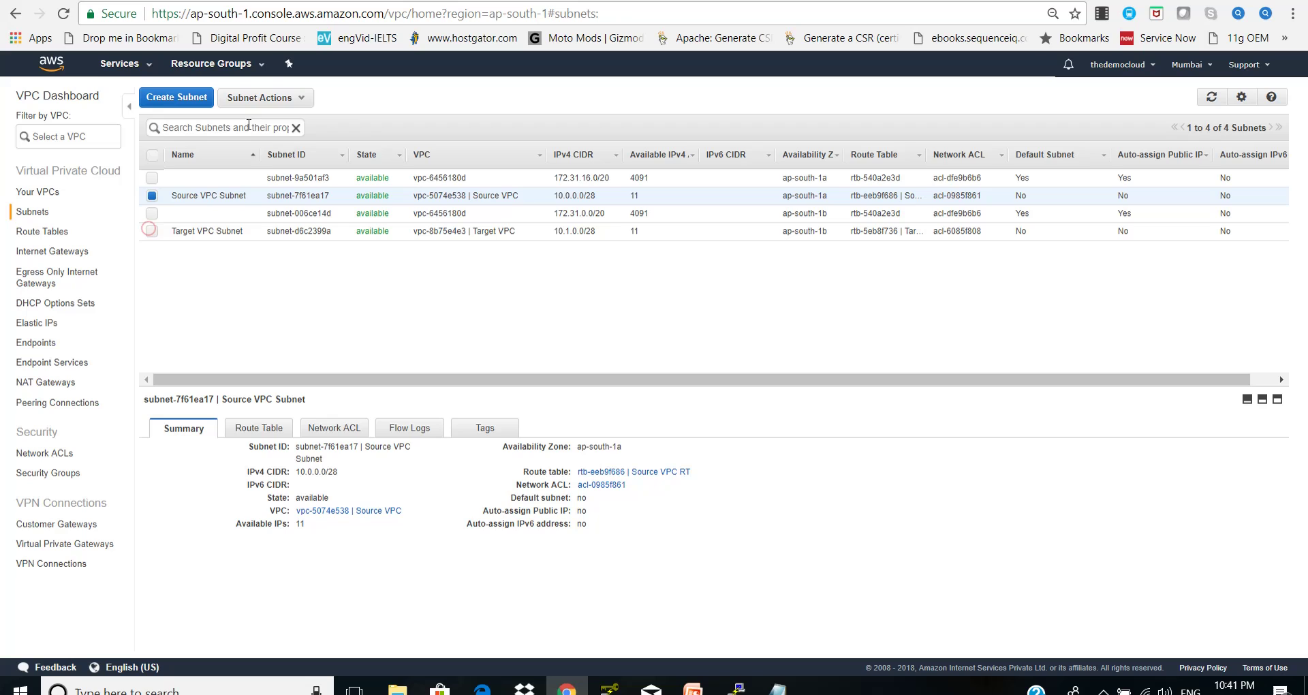
{"action": "left_click", "coordinate": [279, 99]}
{"action": "left_click", "coordinate": [289, 177]}
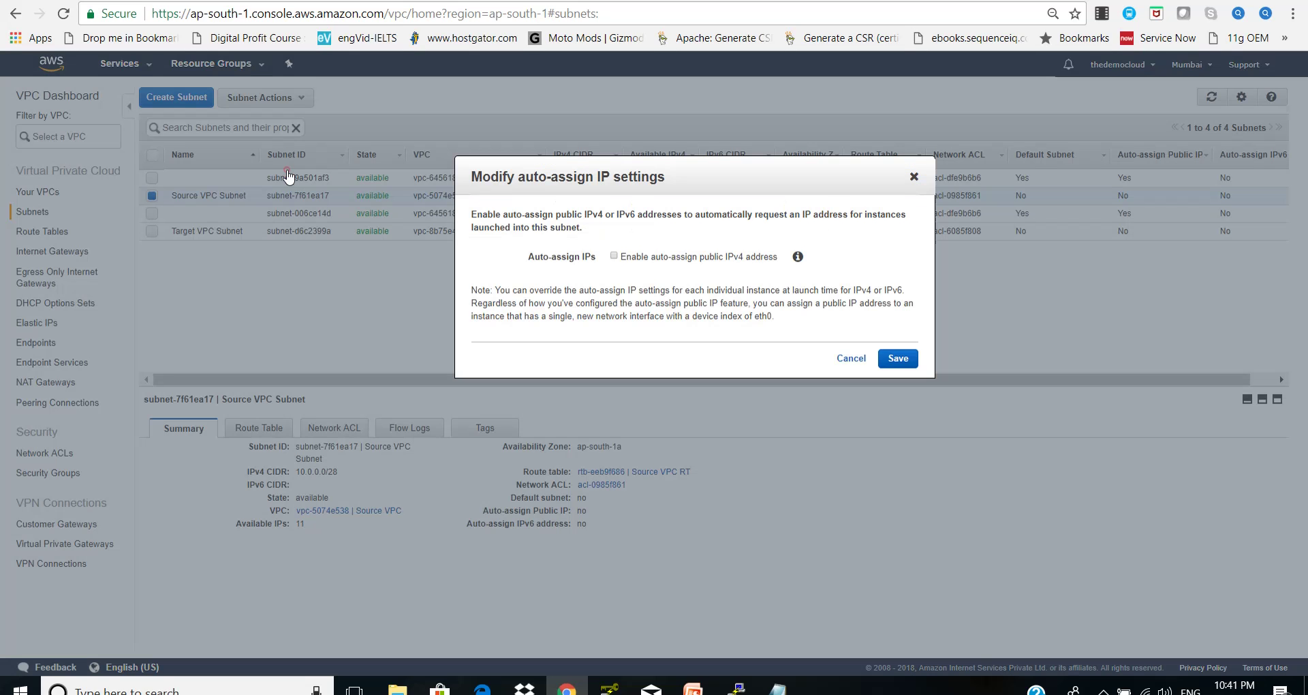
{"action": "left_click", "coordinate": [614, 255]}
{"action": "left_click", "coordinate": [898, 358]}
{"action": "left_click", "coordinate": [895, 257]}
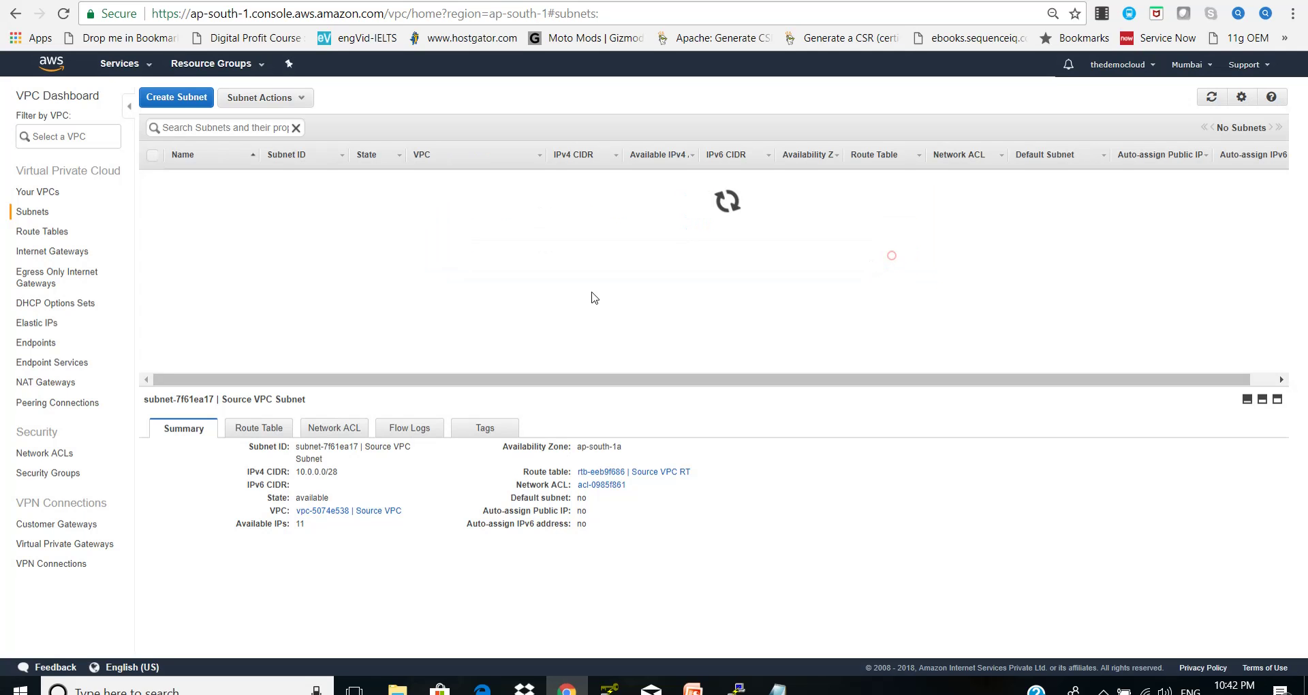
- Enable auto-assignment of public IPv4 addresses on Target VPC Subnet and save the setting
{"action": "left_click", "coordinate": [151, 231]}
{"action": "left_click", "coordinate": [152, 196]}
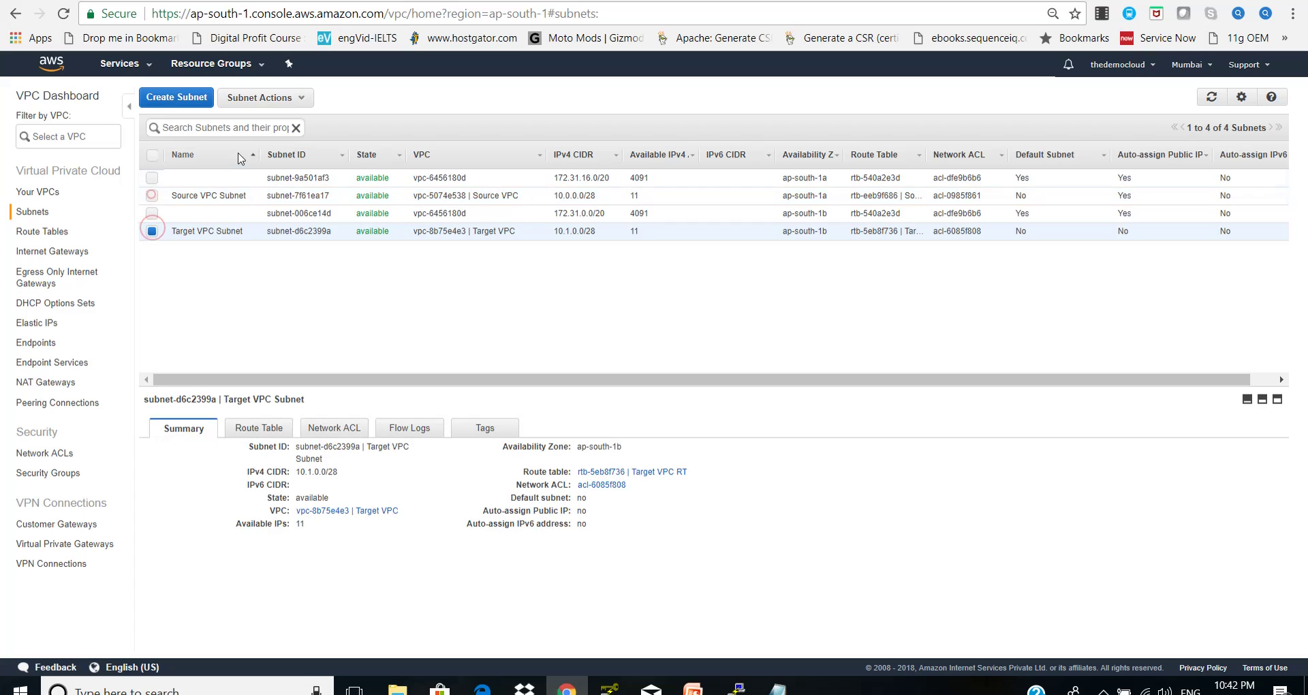
{"action": "left_click", "coordinate": [269, 97]}
{"action": "left_click", "coordinate": [293, 175]}
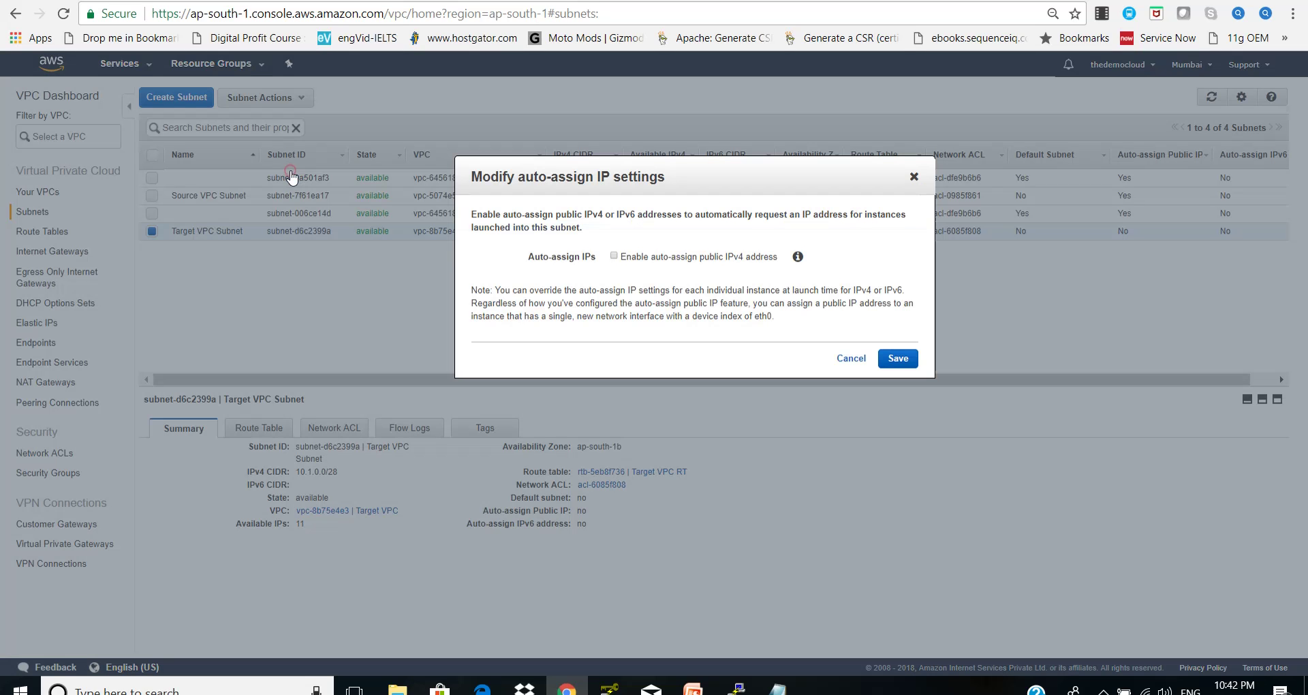
{"action": "left_click", "coordinate": [613, 257]}
{"action": "left_click", "coordinate": [898, 359]}
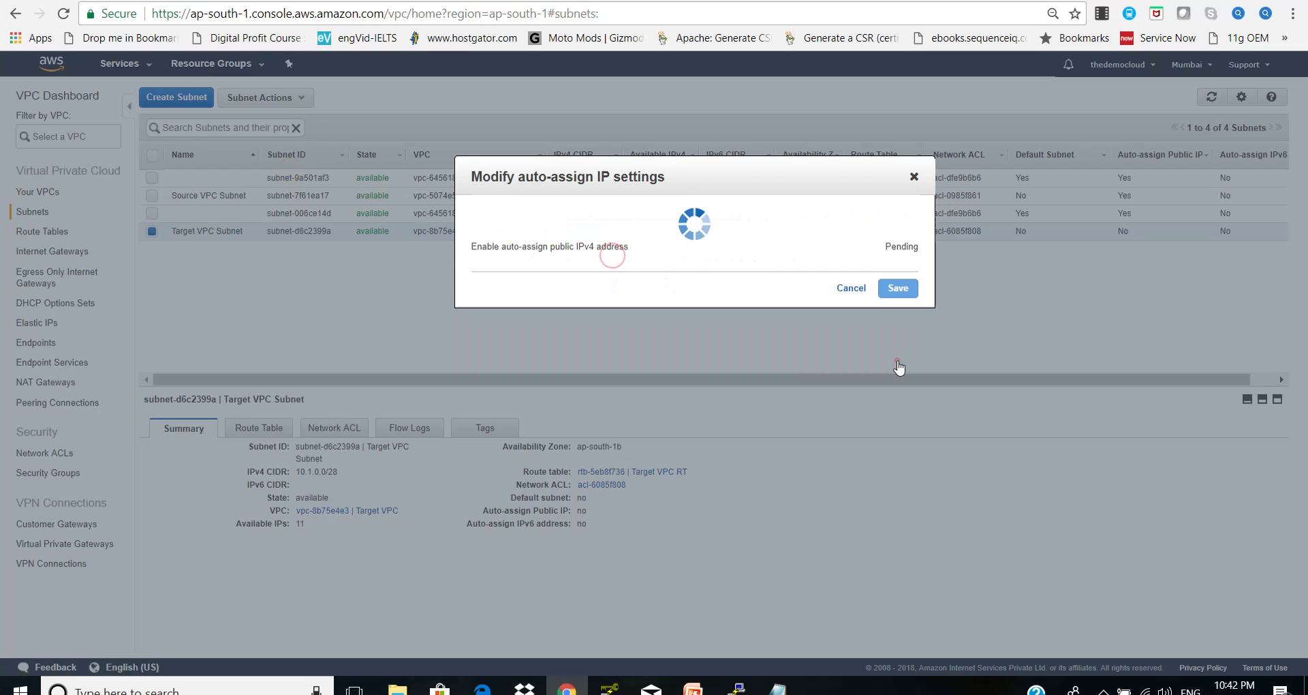
{"action": "left_click", "coordinate": [894, 254]}
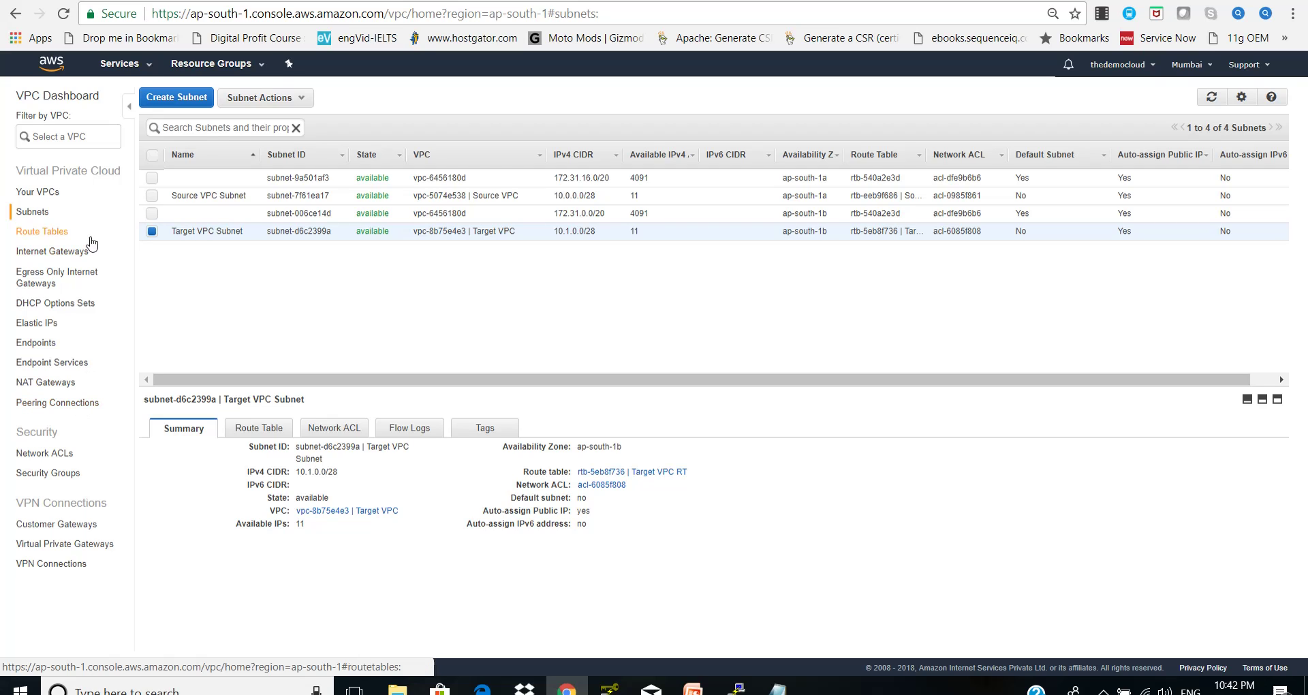
- Start a new VPC peering connection named Demo Peering VPC with Source VPC as the requester
{"action": "left_click", "coordinate": [48, 190]}
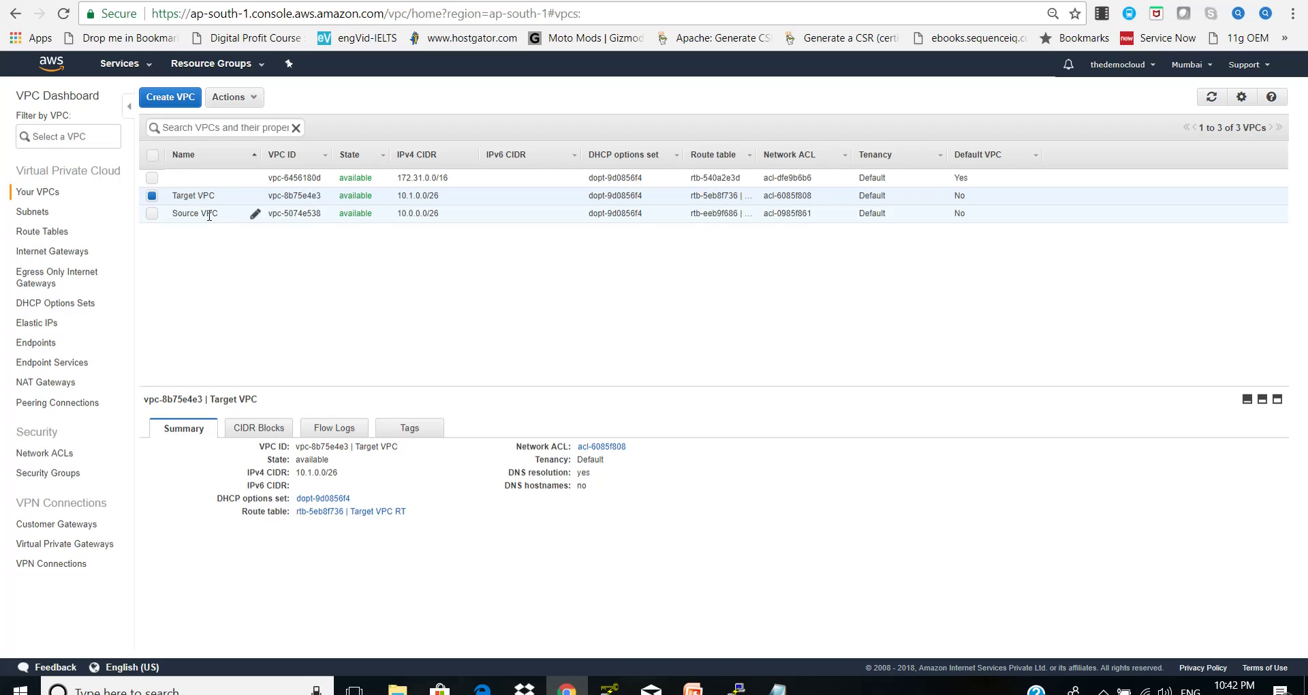
{"action": "left_click", "coordinate": [68, 404]}
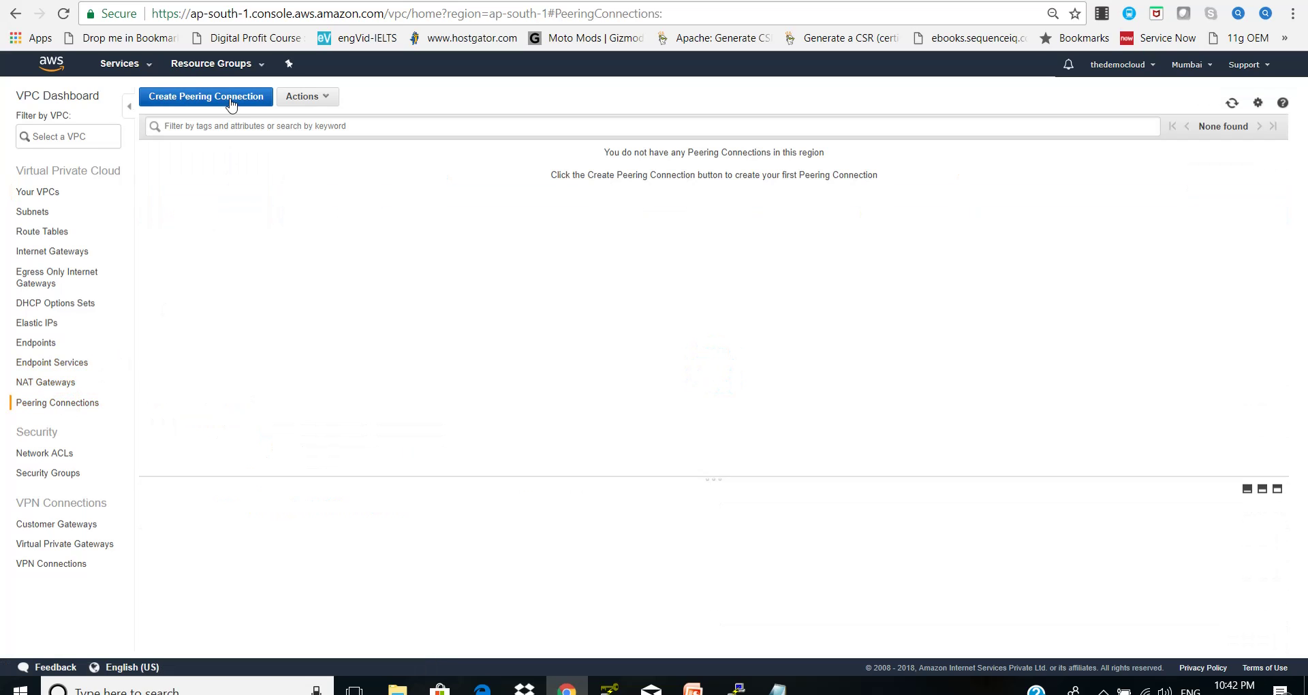
{"action": "left_click", "coordinate": [229, 97]}
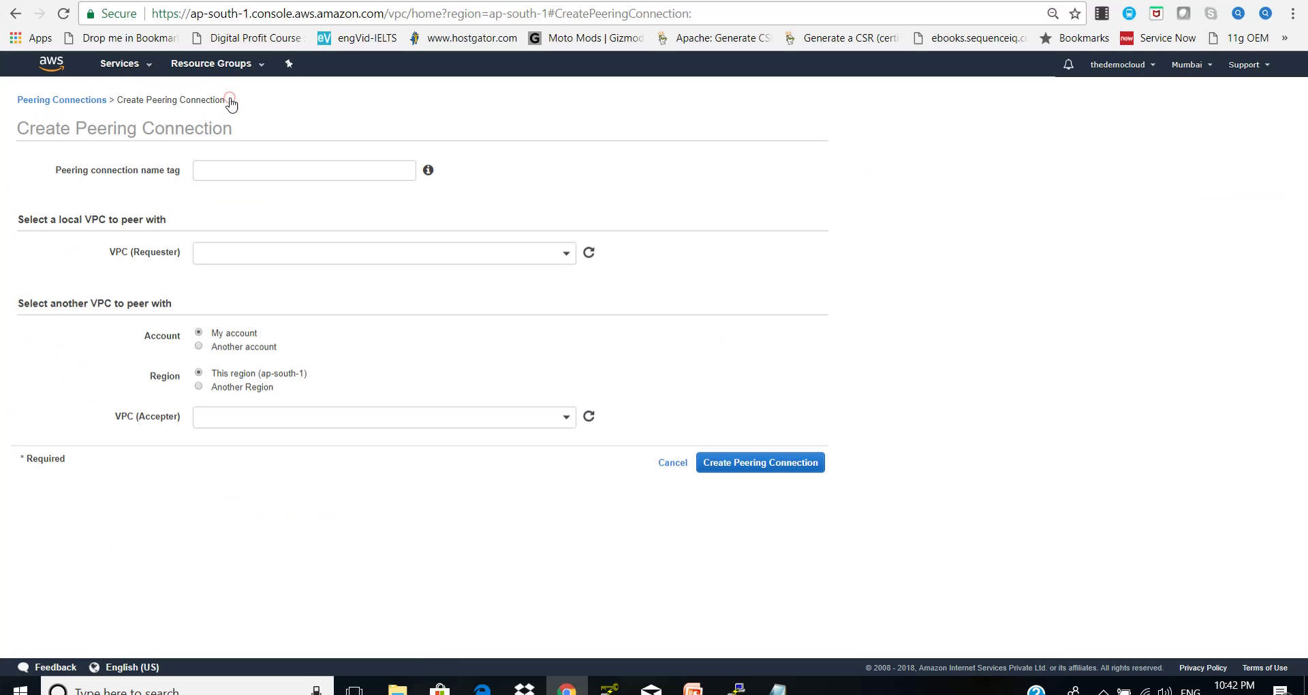
{"action": "left_click", "coordinate": [327, 166]}
{"action": "left_click", "coordinate": [566, 253]}
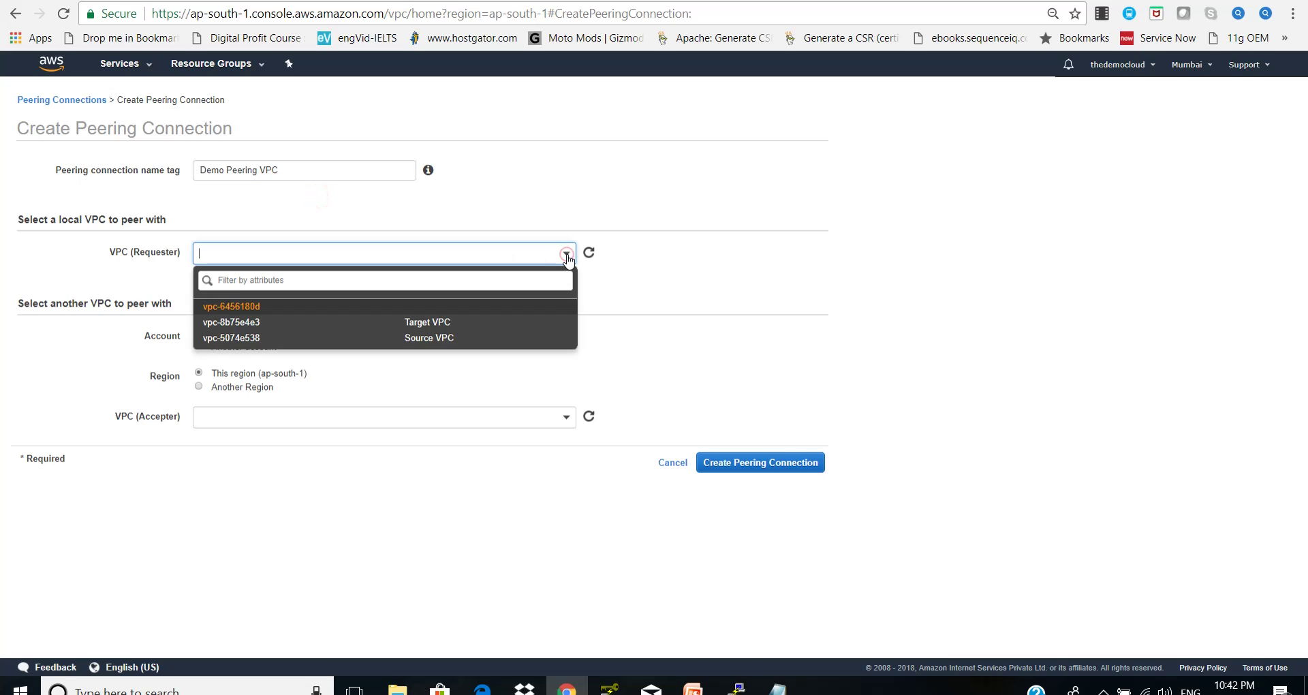
{"action": "left_click", "coordinate": [450, 338]}
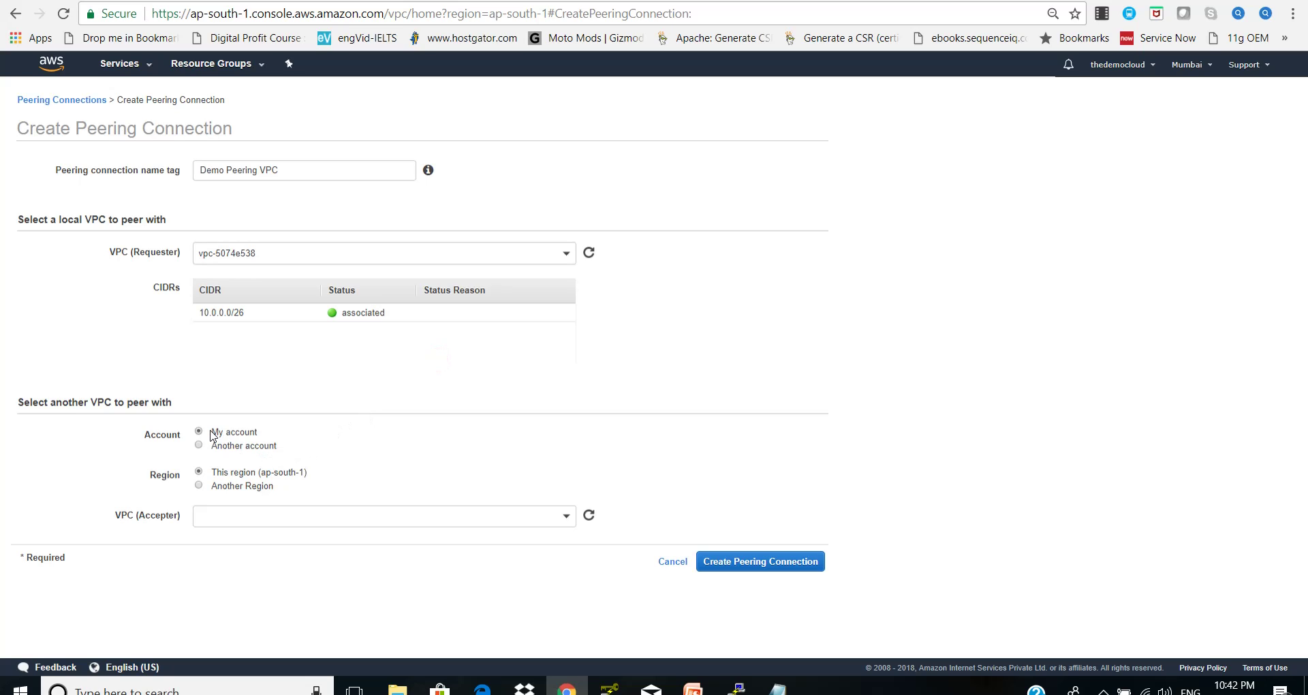
- Choose Target VPC as the accepter, keeping My account and This region (ap-south-1), and create the peering connection
{"action": "left_click_drag", "start_coordinate": [214, 432], "coordinate": [263, 435]}
{"action": "left_click", "coordinate": [291, 426]}
{"action": "left_click_drag", "start_coordinate": [209, 472], "coordinate": [280, 473]}
{"action": "left_click", "coordinate": [300, 471]}
{"action": "left_click", "coordinate": [271, 515]}
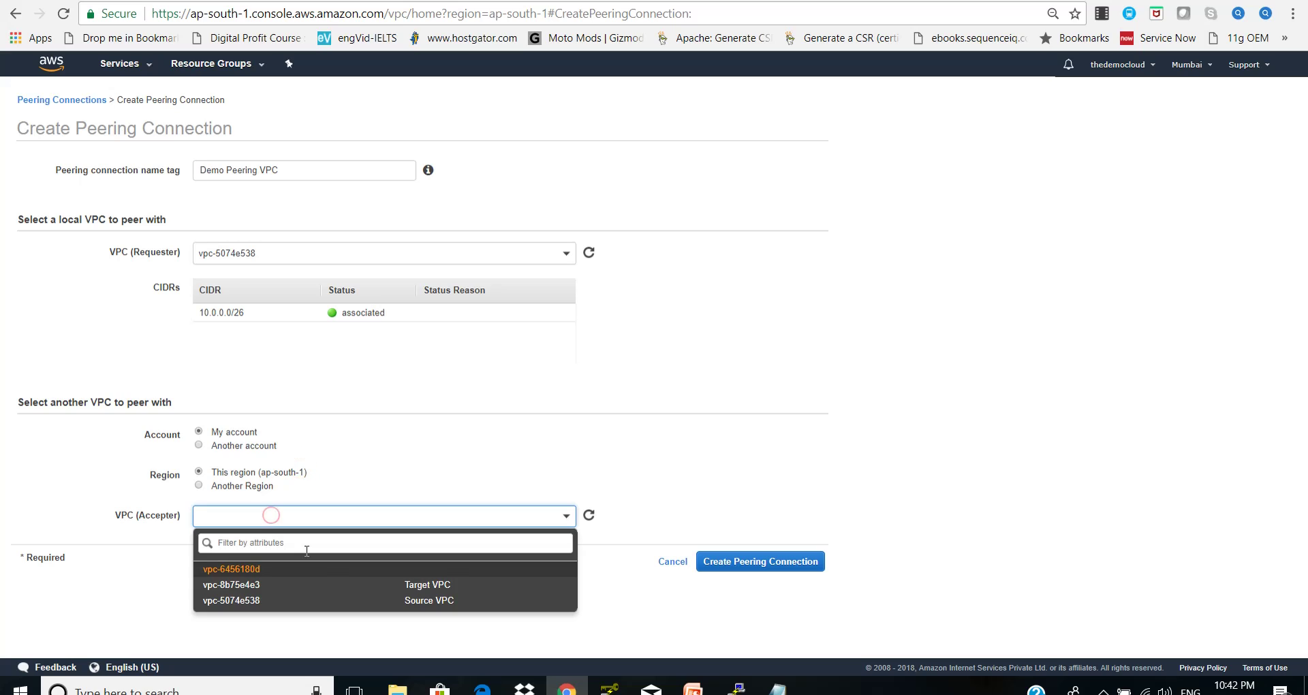
{"action": "left_click", "coordinate": [334, 587]}
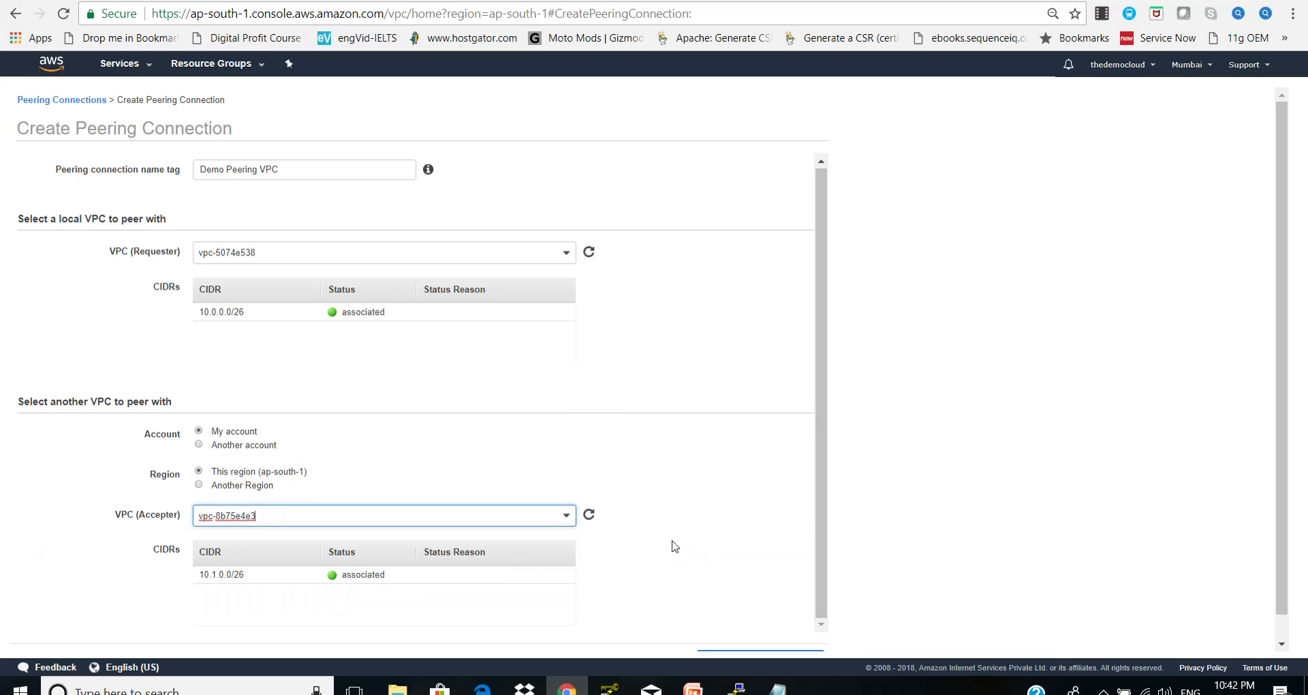
{"action": "left_click_drag", "start_coordinate": [818, 507], "coordinate": [823, 579]}
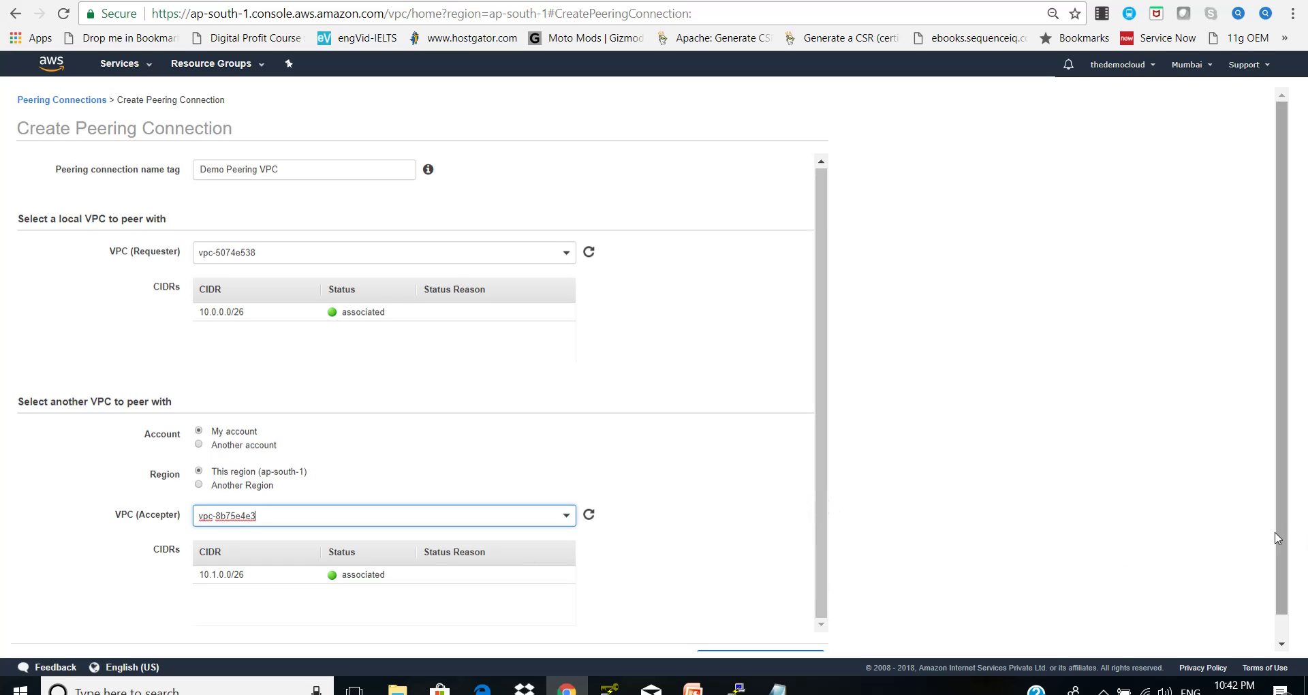
{"action": "mouse_move", "coordinate": [1279, 535]}
{"action": "left_mouse_down"}
{"action": "mouse_move", "coordinate": [1279, 553]}
{"action": "mouse_move", "coordinate": [1279, 538]}
{"action": "left_mouse_up"}
{"action": "left_click", "coordinate": [749, 631]}
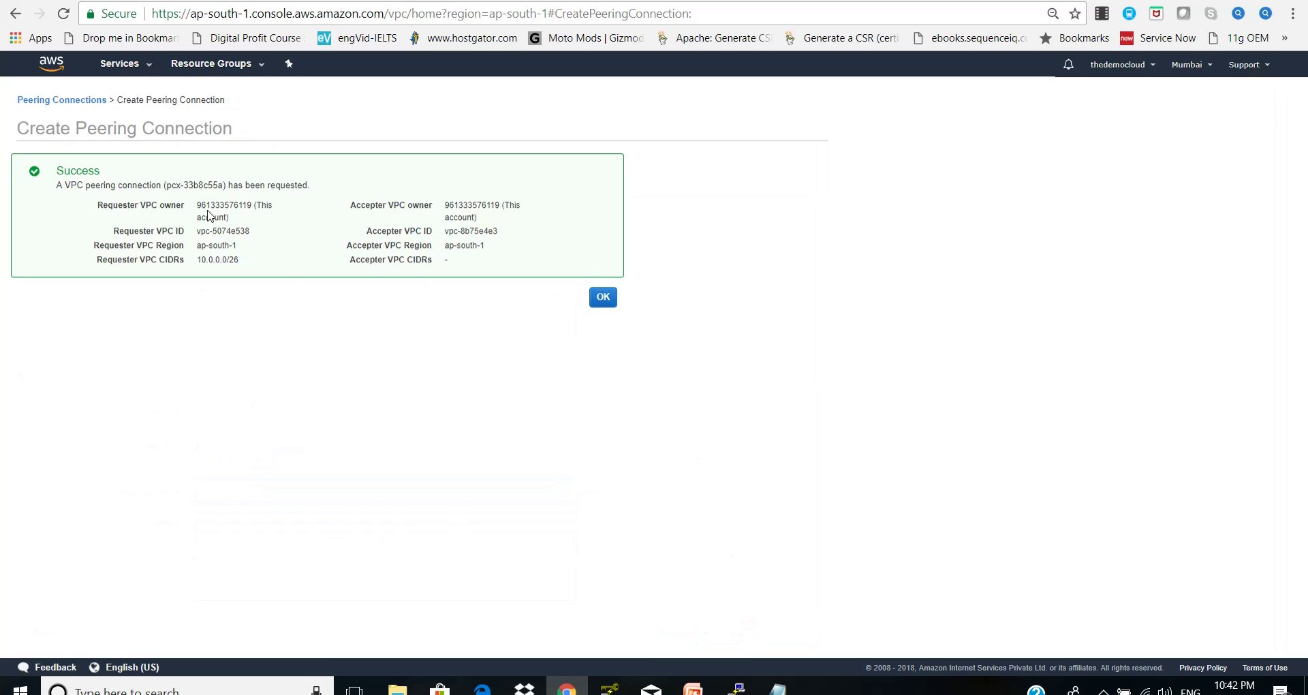
- Review the owners and VPC IDs of the requester and accepter in the peering request summary and close it
{"action": "left_click_drag", "start_coordinate": [199, 212], "coordinate": [252, 218]}
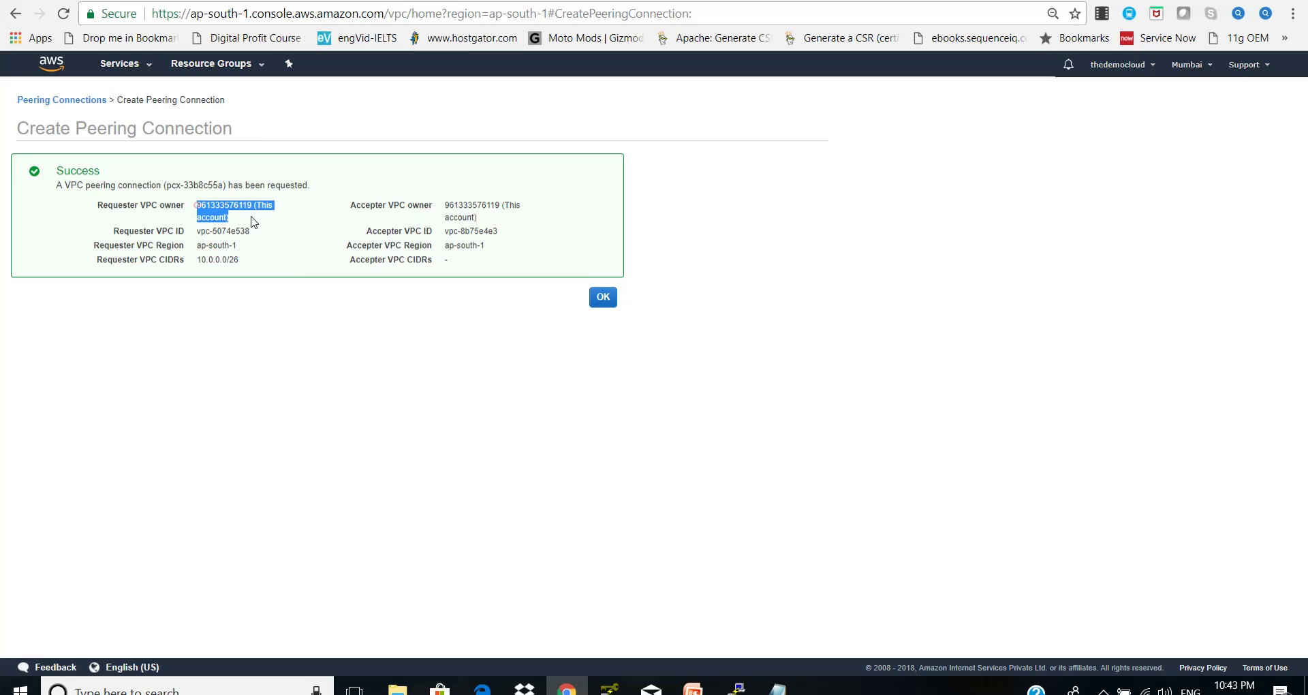
{"action": "left_click", "coordinate": [389, 208]}
{"action": "left_click_drag", "start_coordinate": [353, 204], "coordinate": [477, 217]}
{"action": "left_click", "coordinate": [476, 218]}
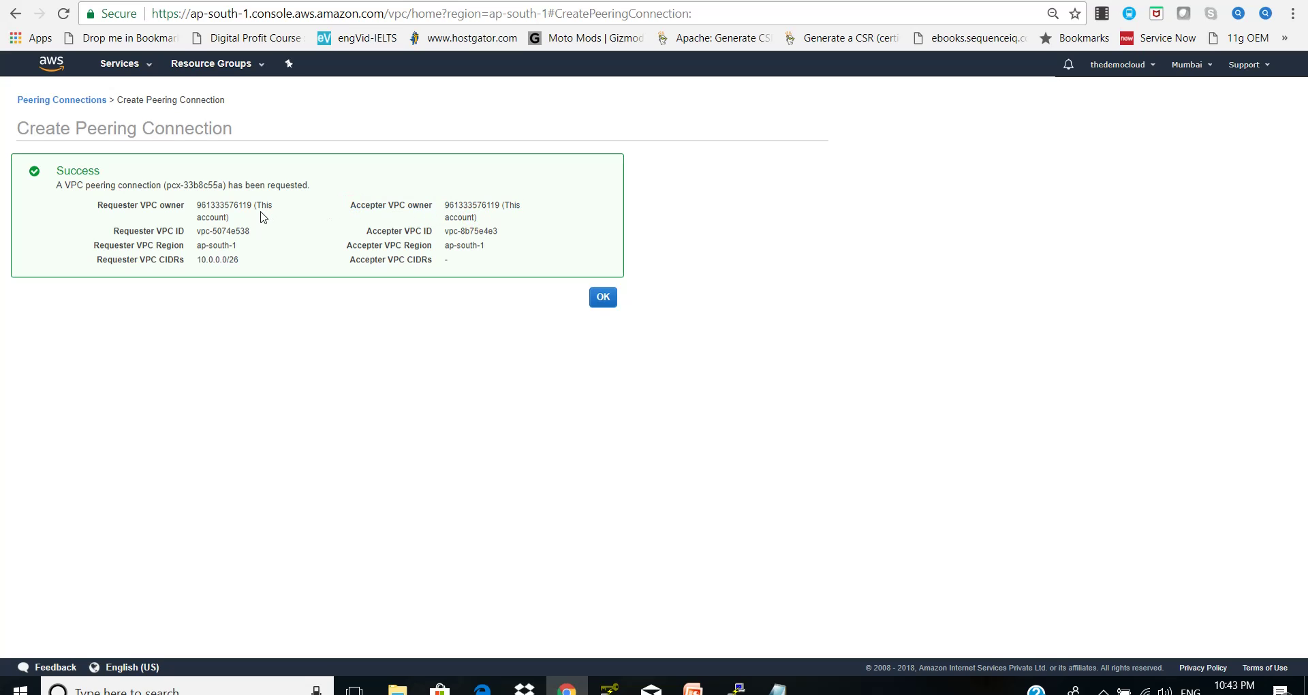
{"action": "left_click", "coordinate": [230, 230]}
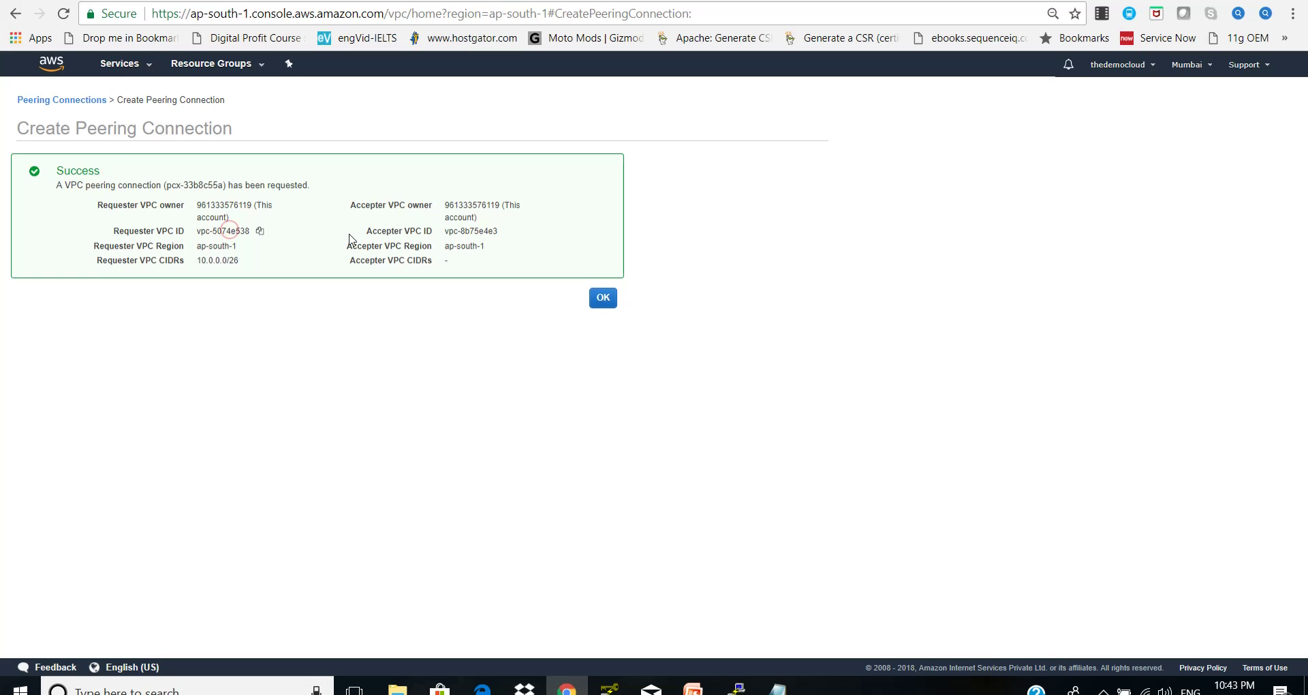
{"action": "left_click", "coordinate": [391, 227]}
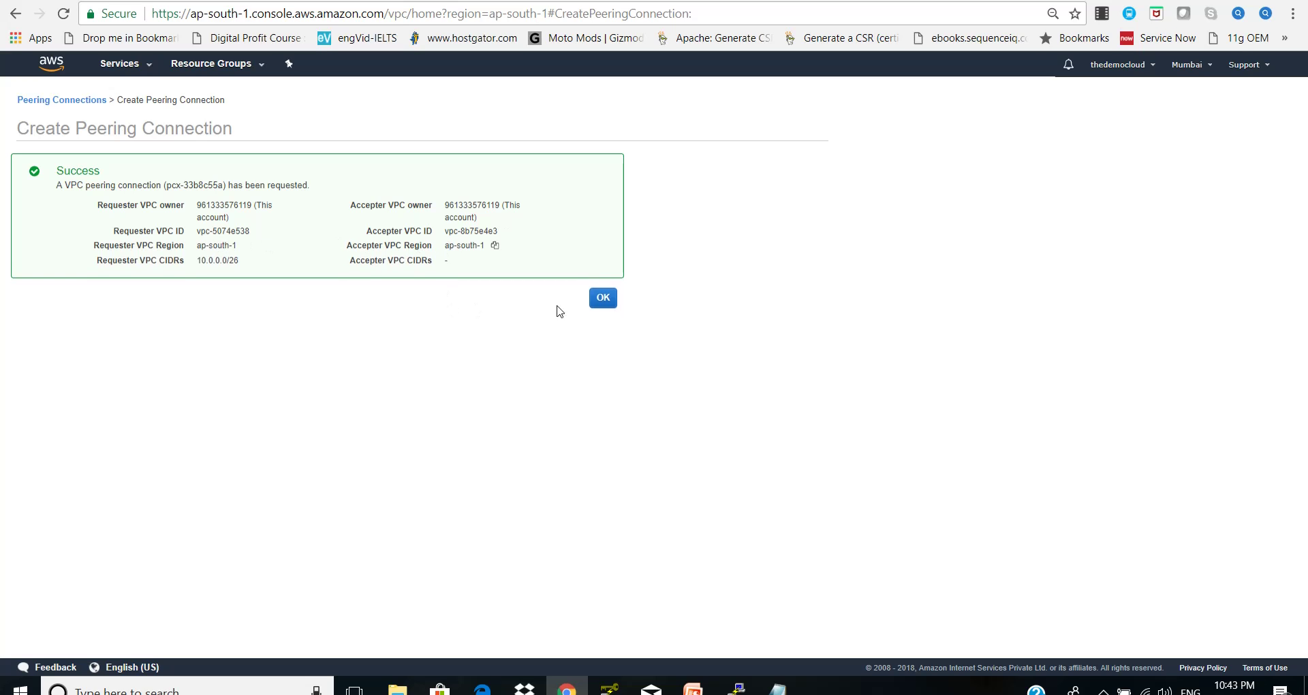
{"action": "left_click", "coordinate": [602, 298]}
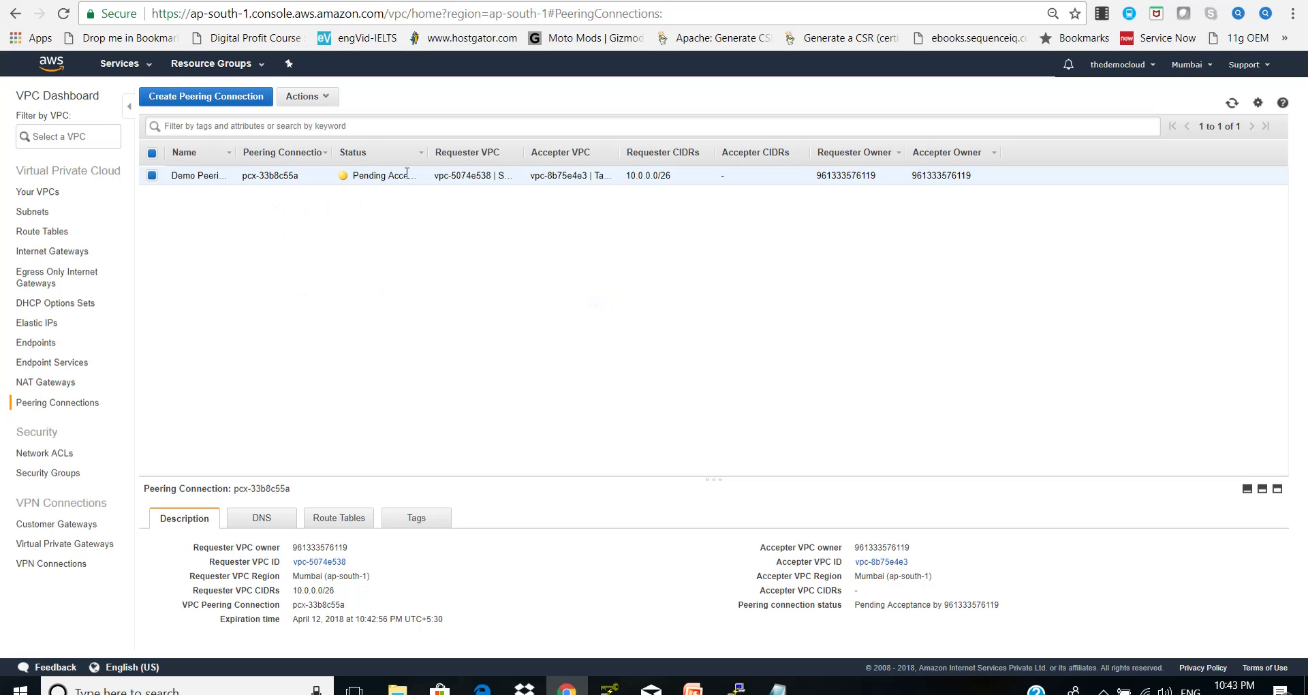
- Accept the pending request of the Demo Peering VPC connection and refresh the peering connections list
{"action": "double_click", "coordinate": [426, 152]}
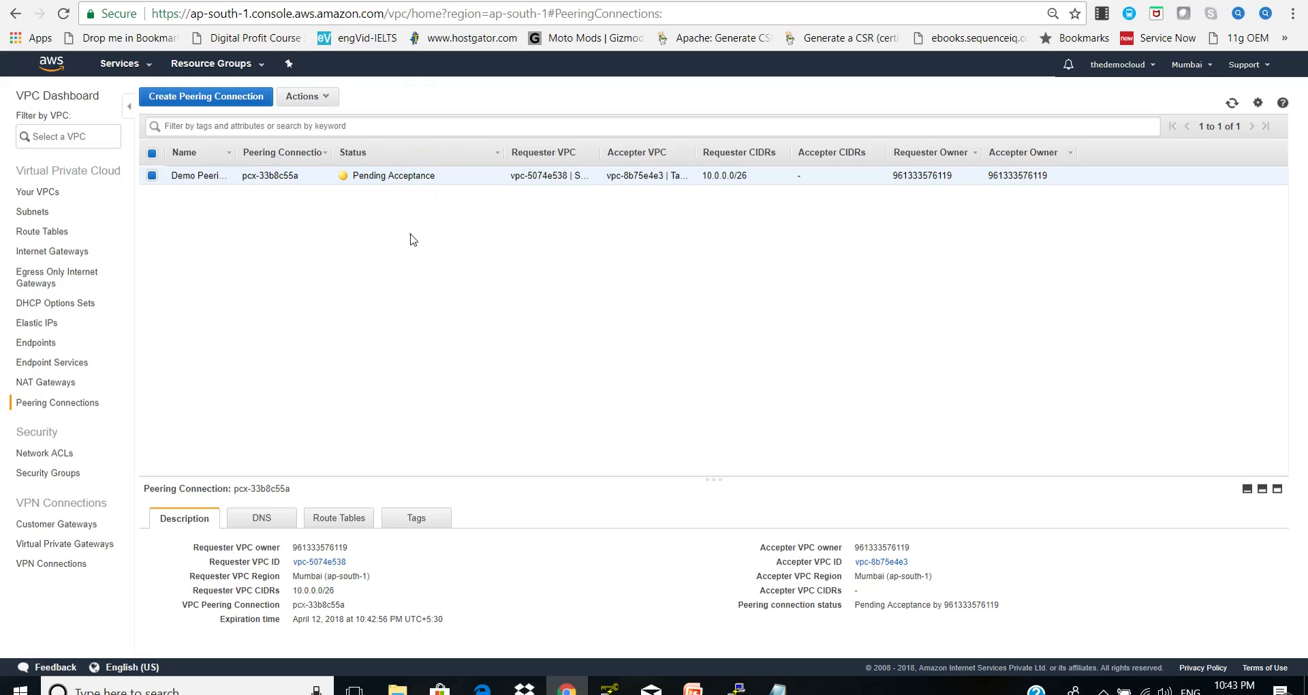
{"action": "left_click", "coordinate": [331, 100]}
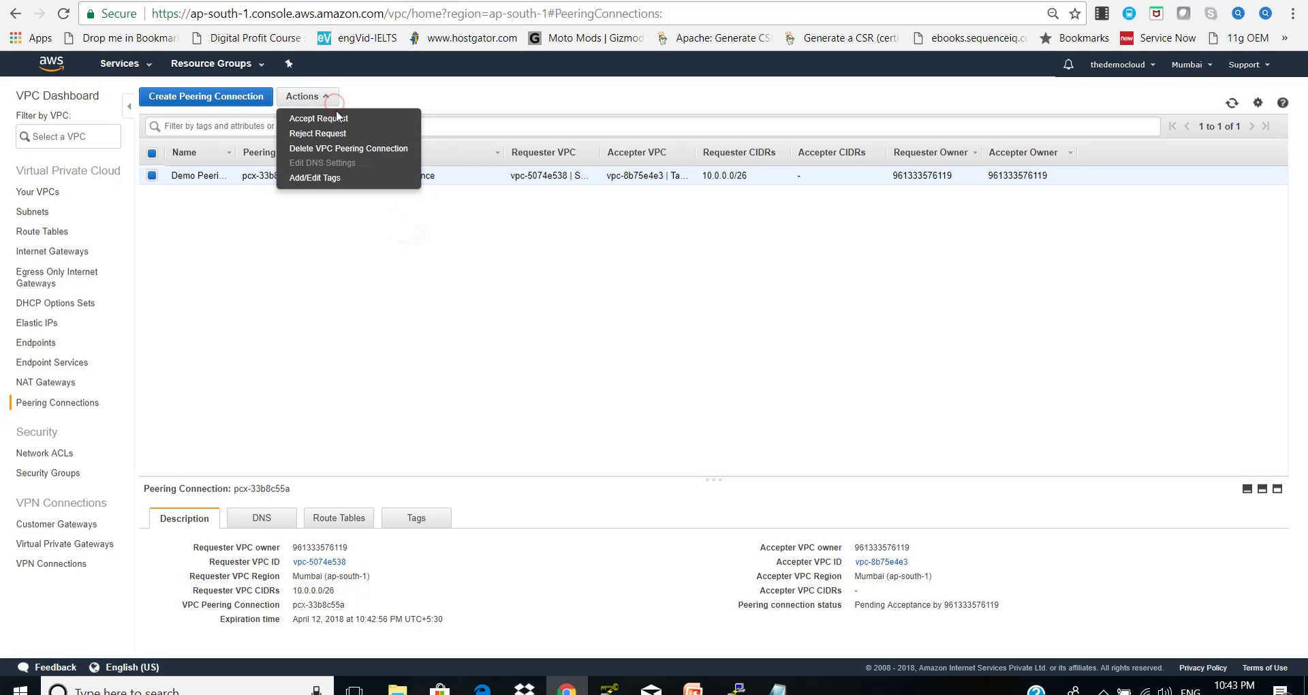
{"action": "left_click", "coordinate": [334, 118]}
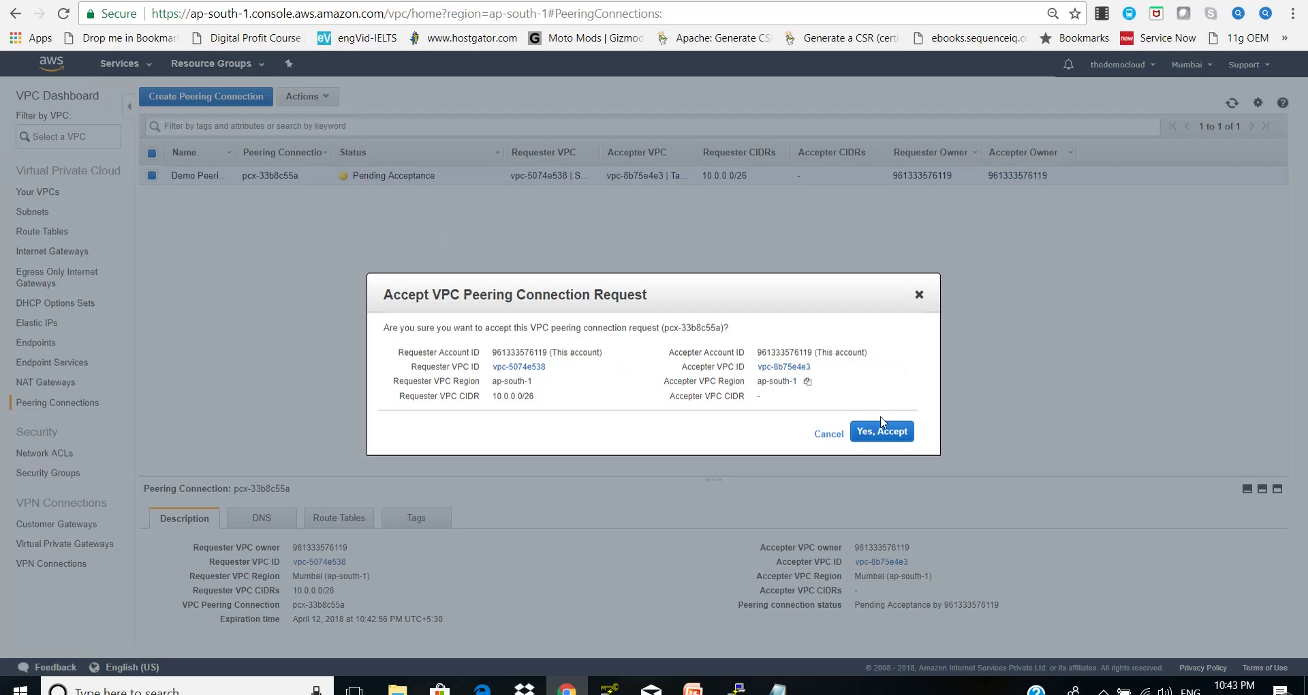
{"action": "left_click", "coordinate": [883, 429]}
{"action": "left_click", "coordinate": [883, 421]}
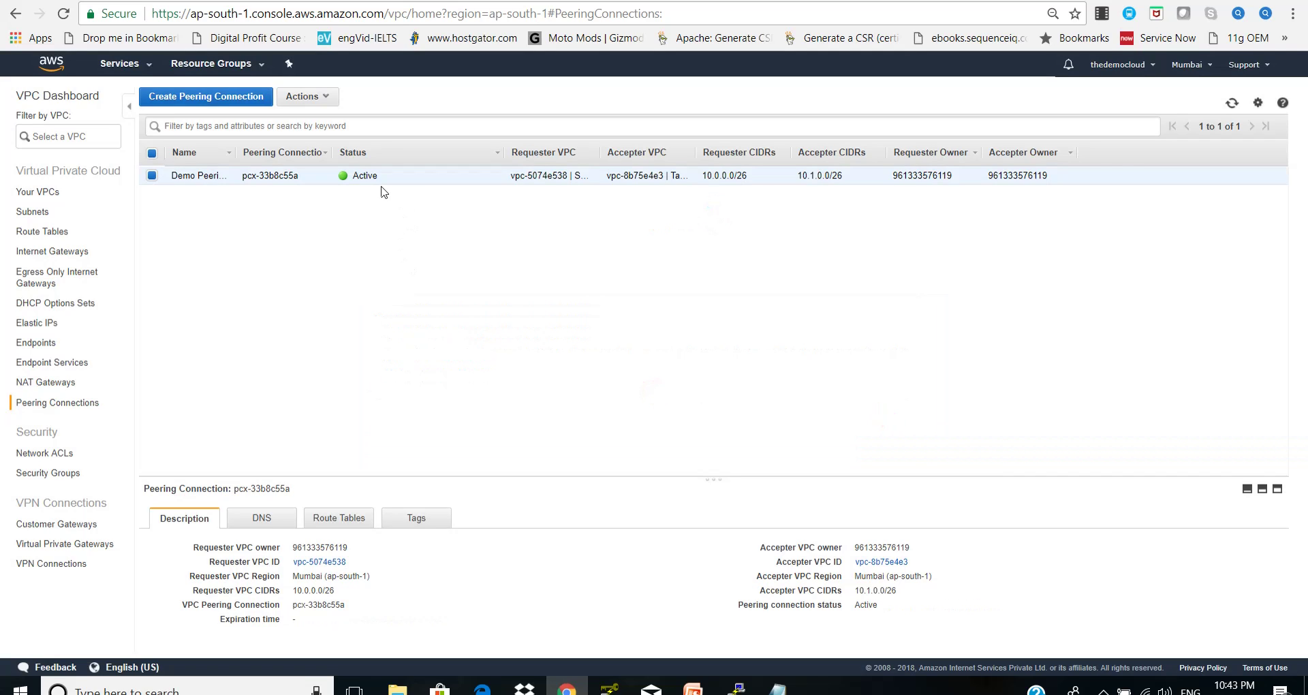
{"action": "left_click", "coordinate": [1232, 102]}
- Start launching an EC2 instance from Amazon Linux AMI 2017.09.1 (HVM), SSD Volume Type, with instance type t2.micro
{"action": "left_click", "coordinate": [142, 65]}
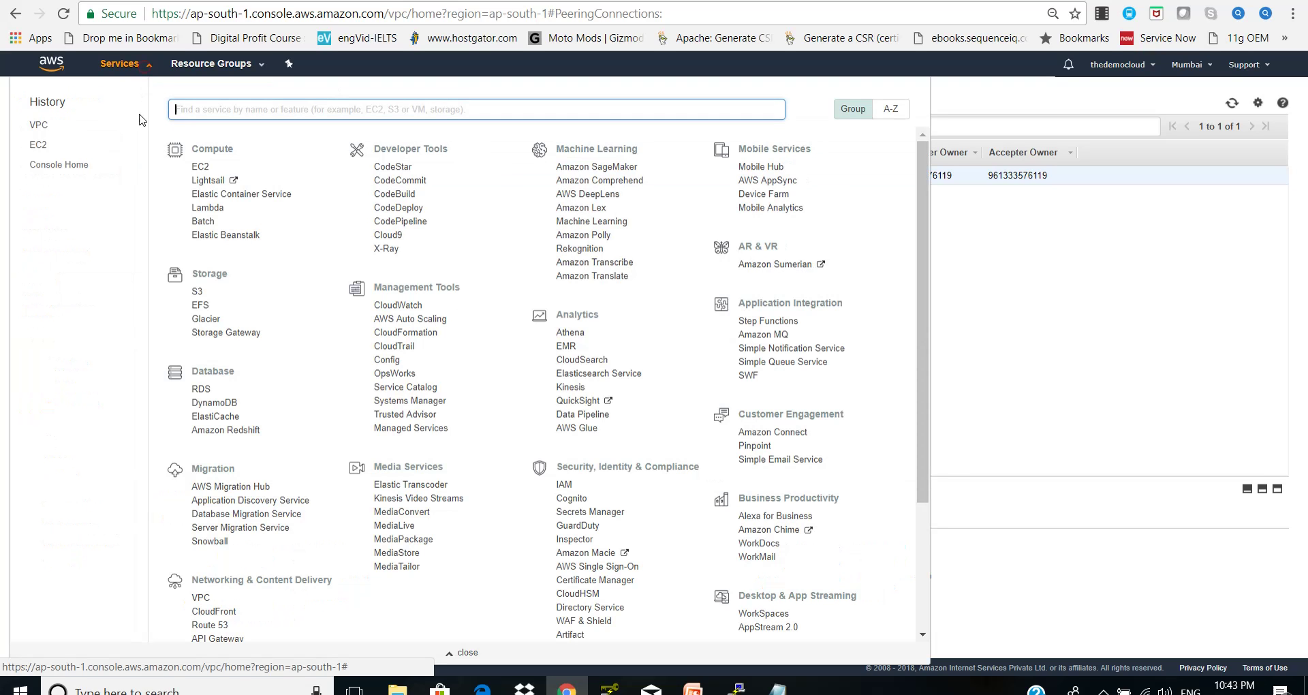
{"action": "left_click", "coordinate": [200, 168]}
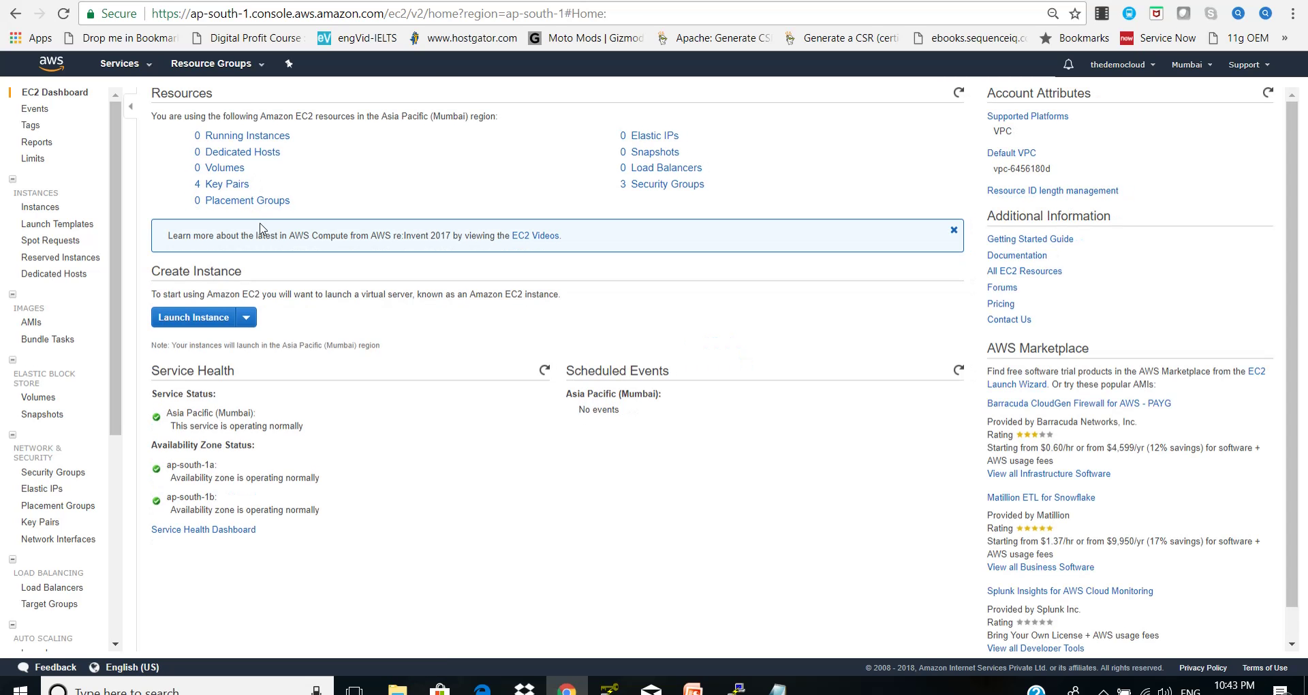
{"action": "left_click", "coordinate": [215, 320]}
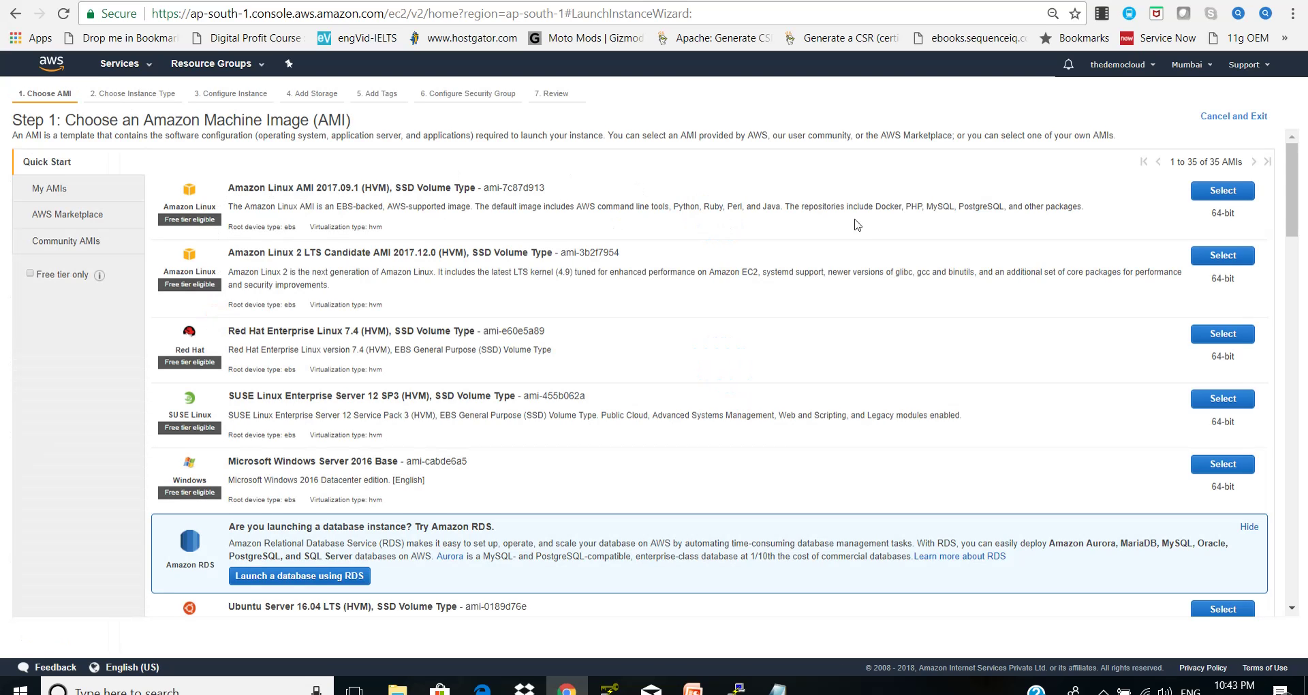
{"action": "left_click", "coordinate": [1233, 195]}
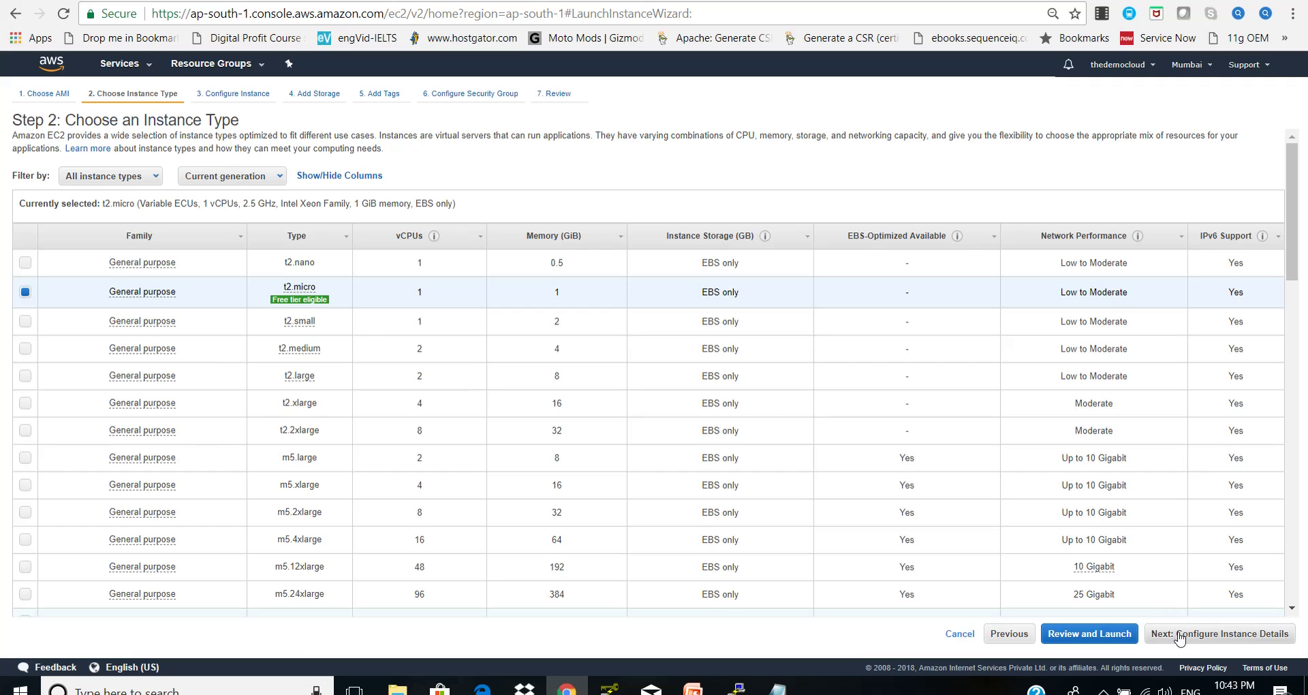
{"action": "left_click", "coordinate": [1218, 634]}
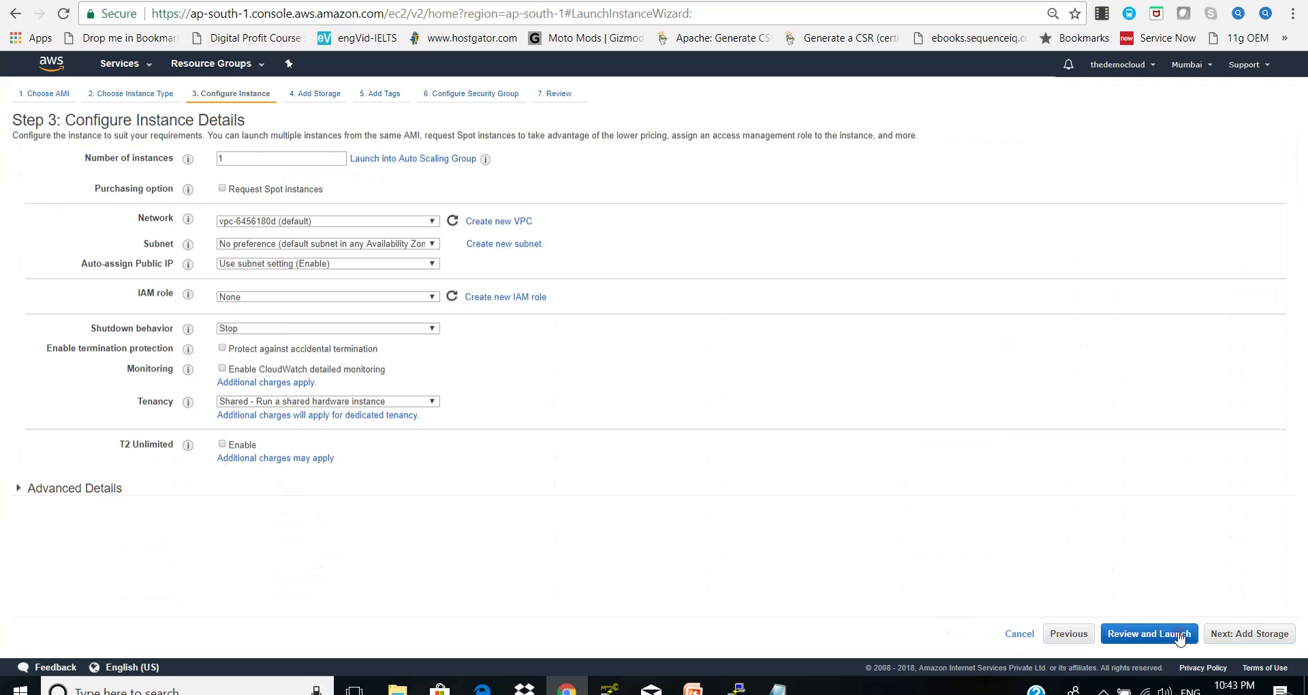
- Place the instance in the Source VPC network and keep public IP auto-assignment on Use subnet setting (Enable)
{"action": "left_click", "coordinate": [373, 226]}
{"action": "left_click", "coordinate": [353, 256]}
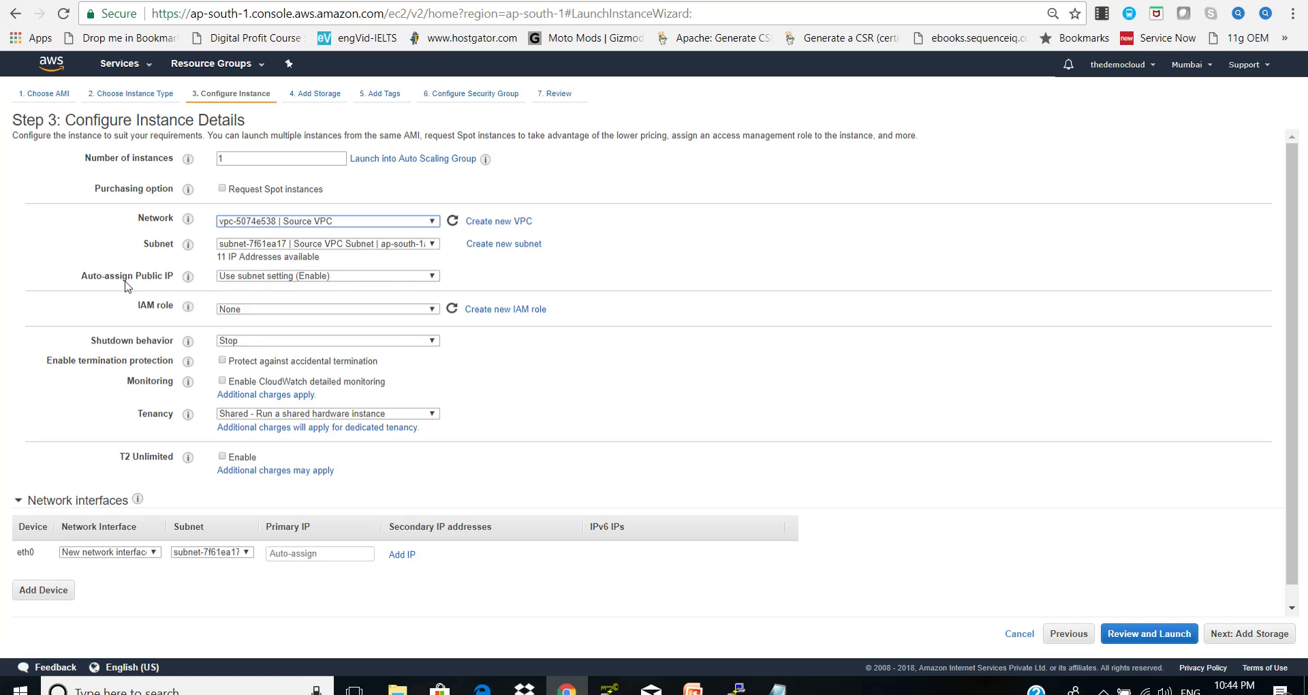
{"action": "left_click_drag", "start_coordinate": [83, 276], "coordinate": [175, 276]}
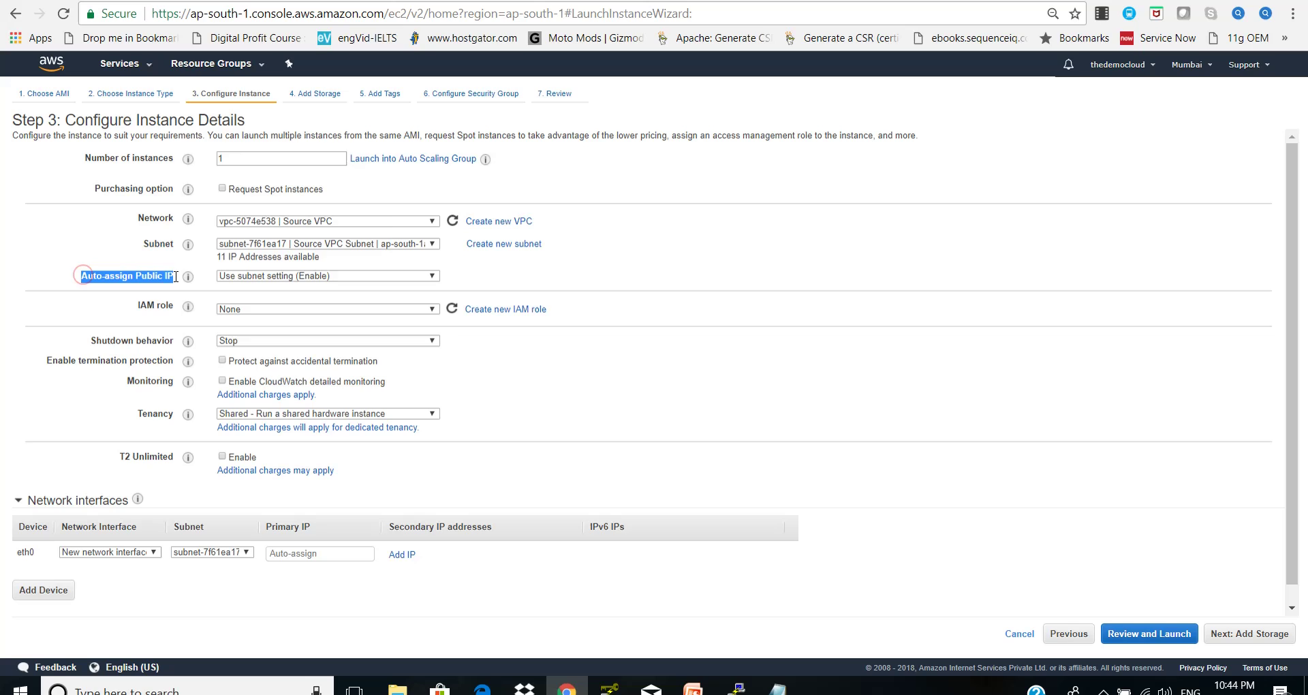
{"action": "left_click", "coordinate": [291, 284]}
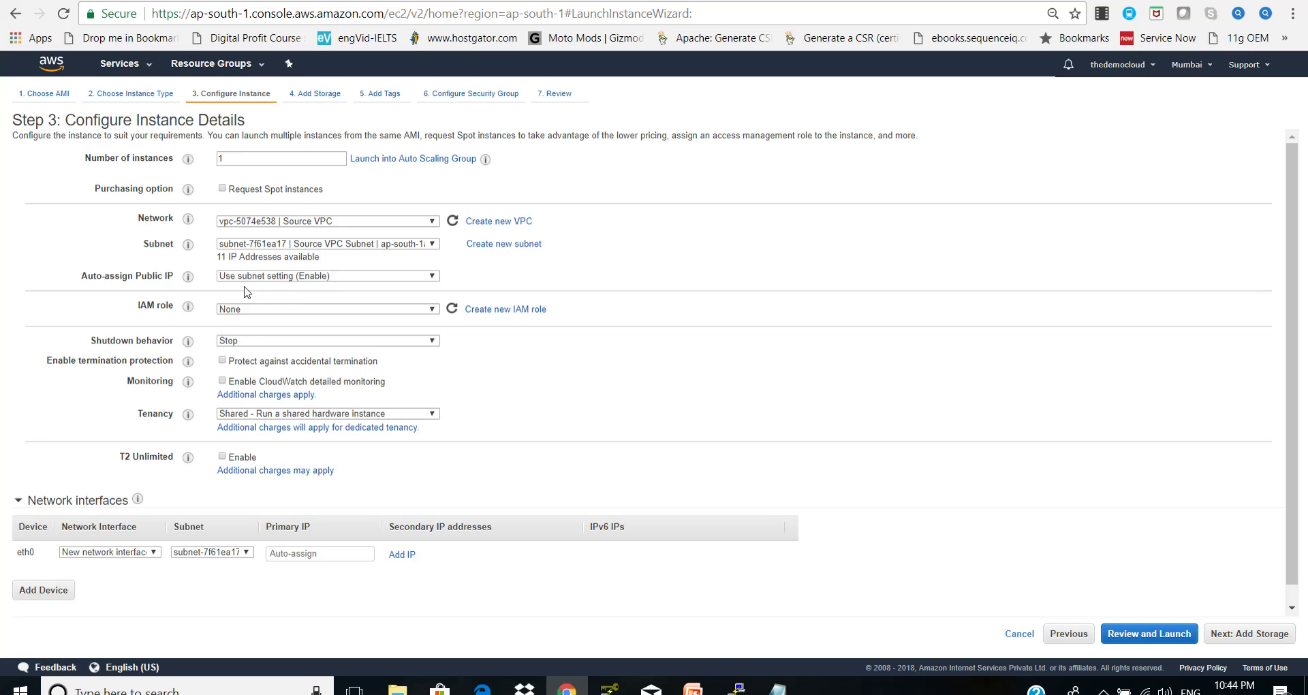
{"action": "left_click", "coordinate": [264, 277]}
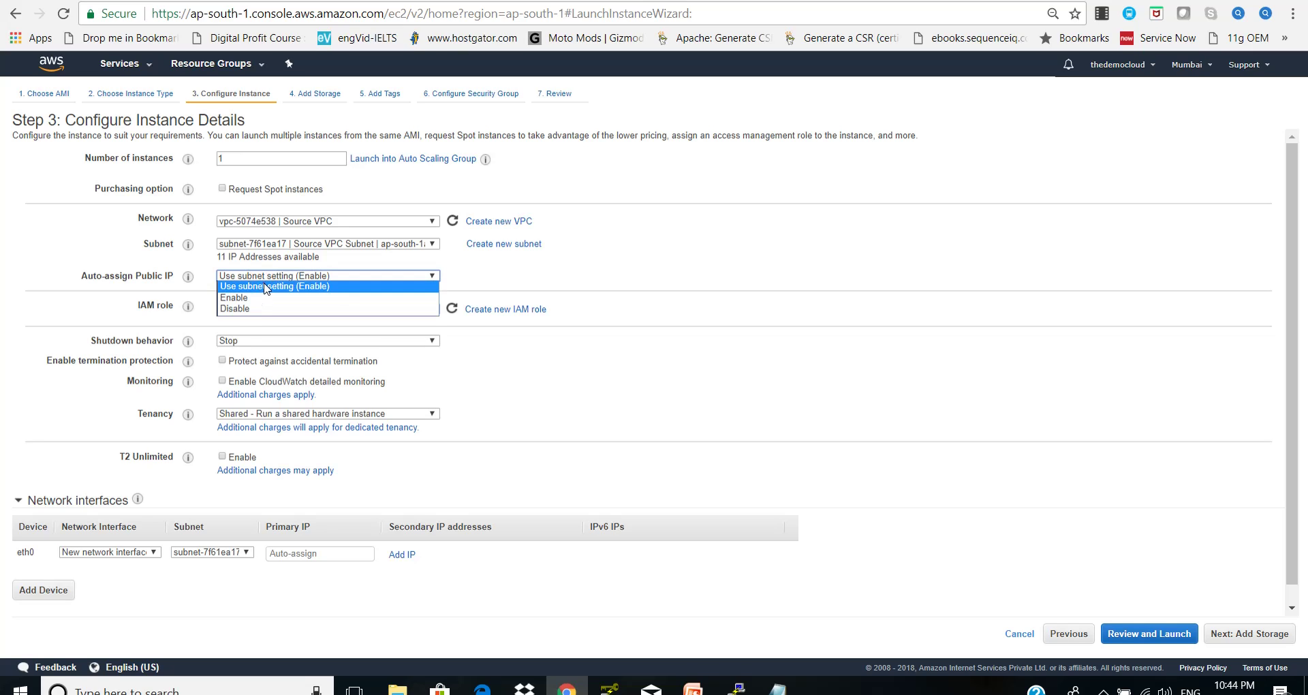
{"action": "left_click", "coordinate": [264, 287]}
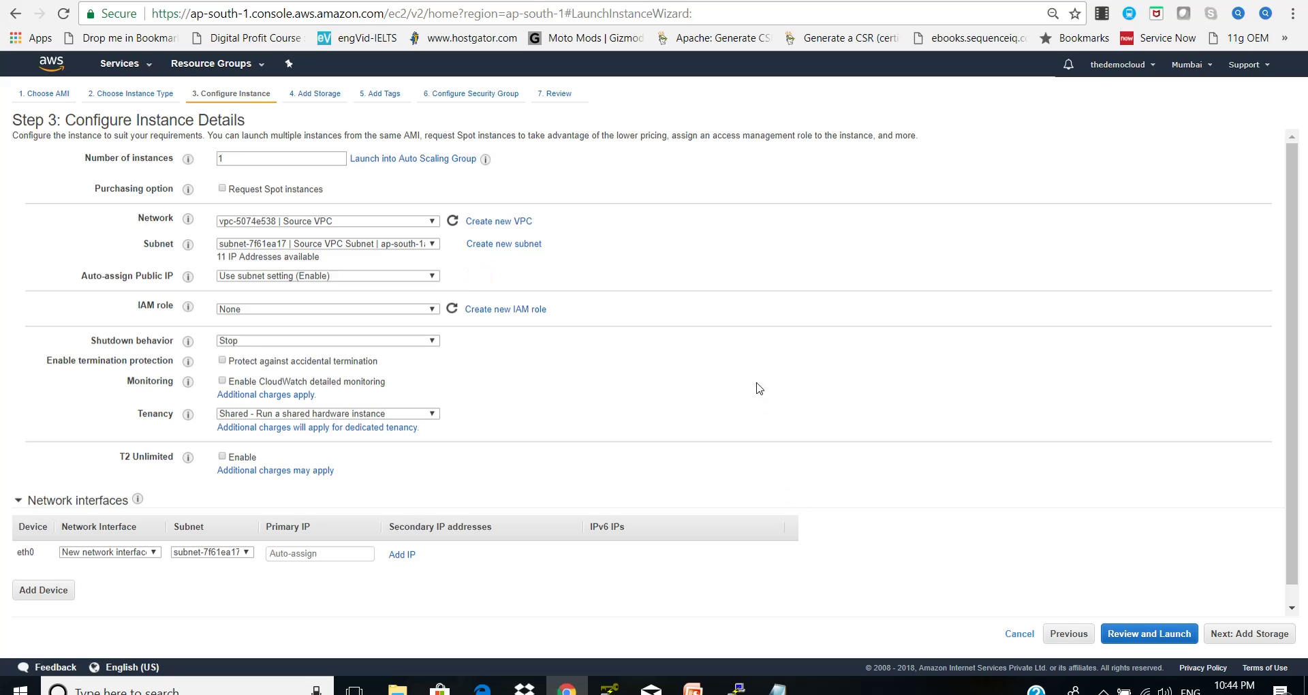
- Keep the default root volume storage and tag the instance with key Name and value Source VPC Instance
{"action": "left_click", "coordinate": [1250, 633]}
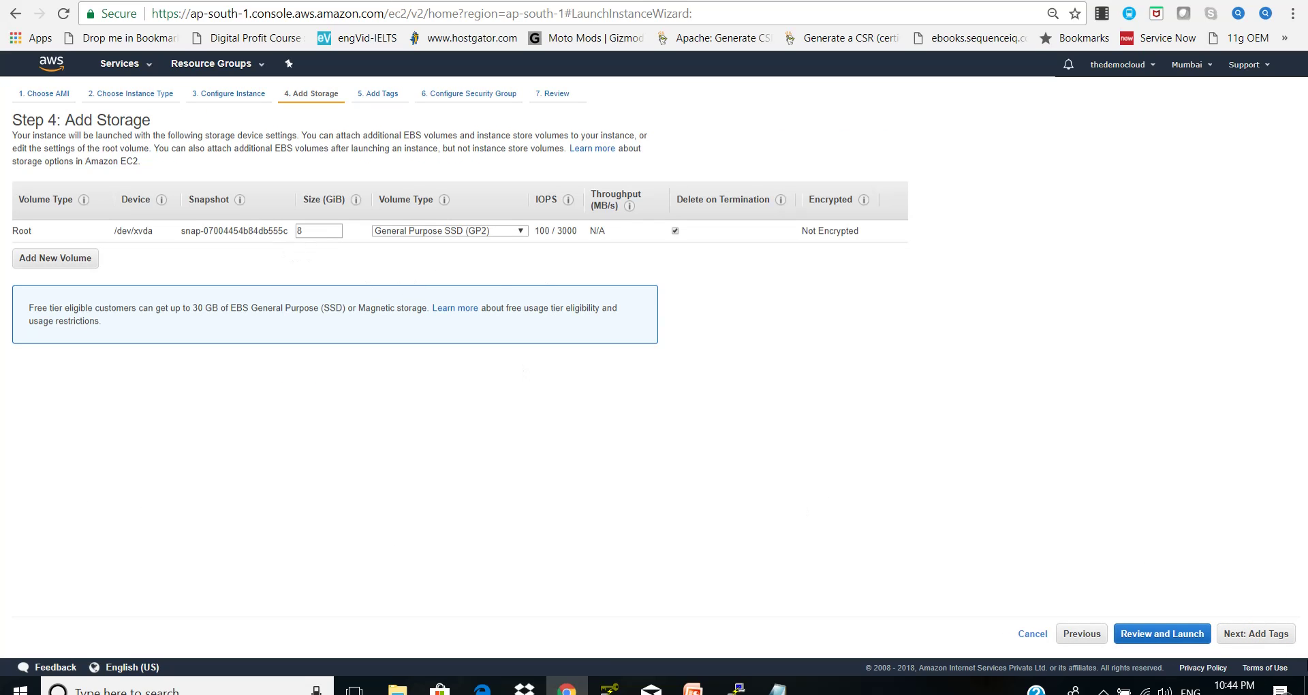
{"action": "left_click", "coordinate": [1255, 633]}
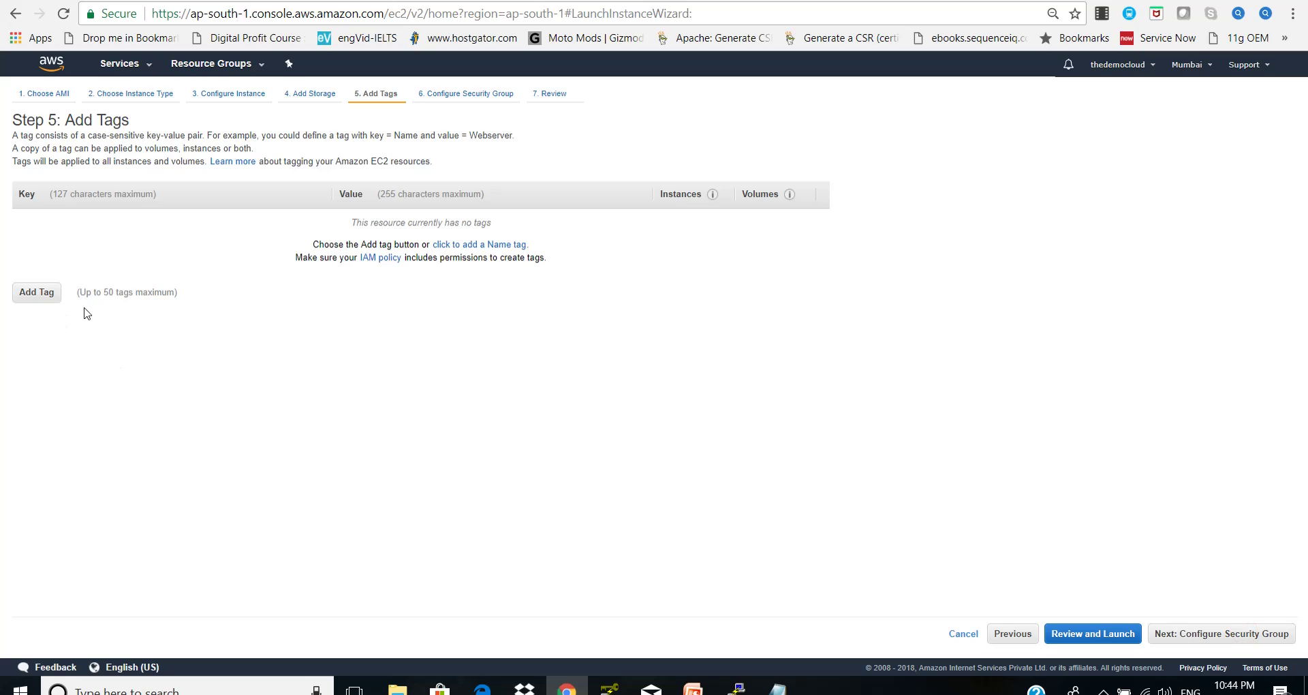
{"action": "left_click", "coordinate": [37, 293]}
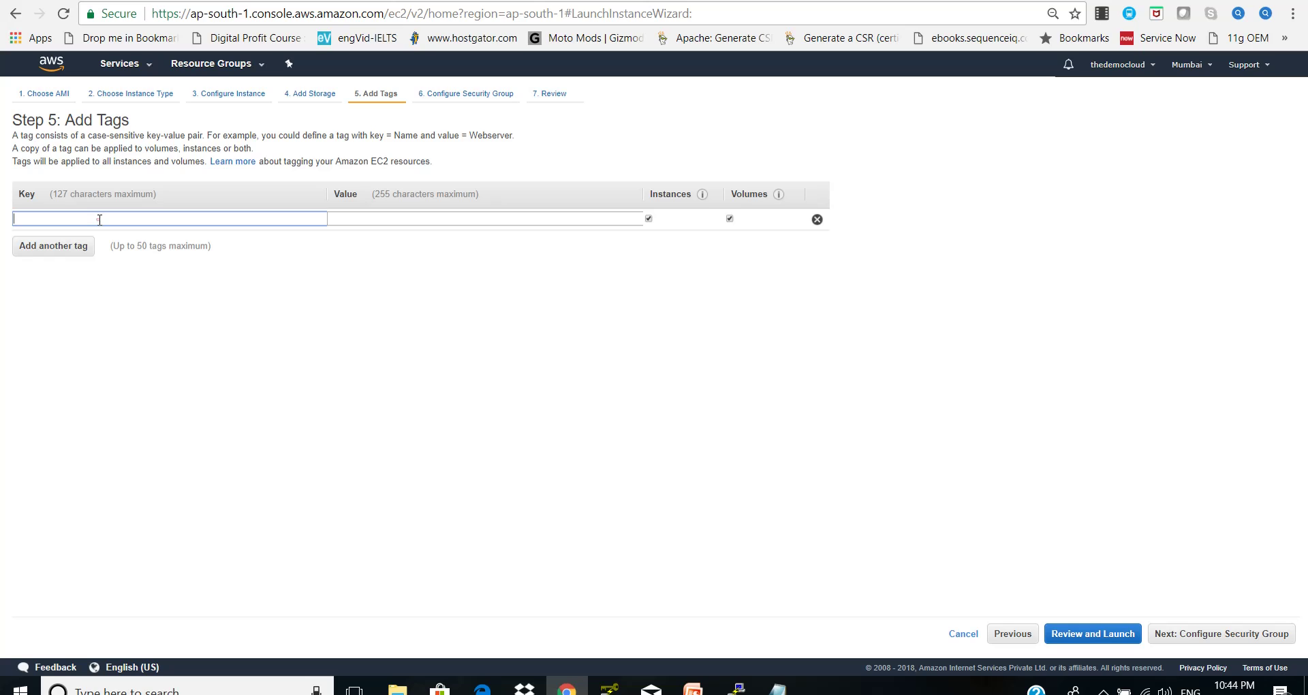
{"action": "type", "text": "Name"}
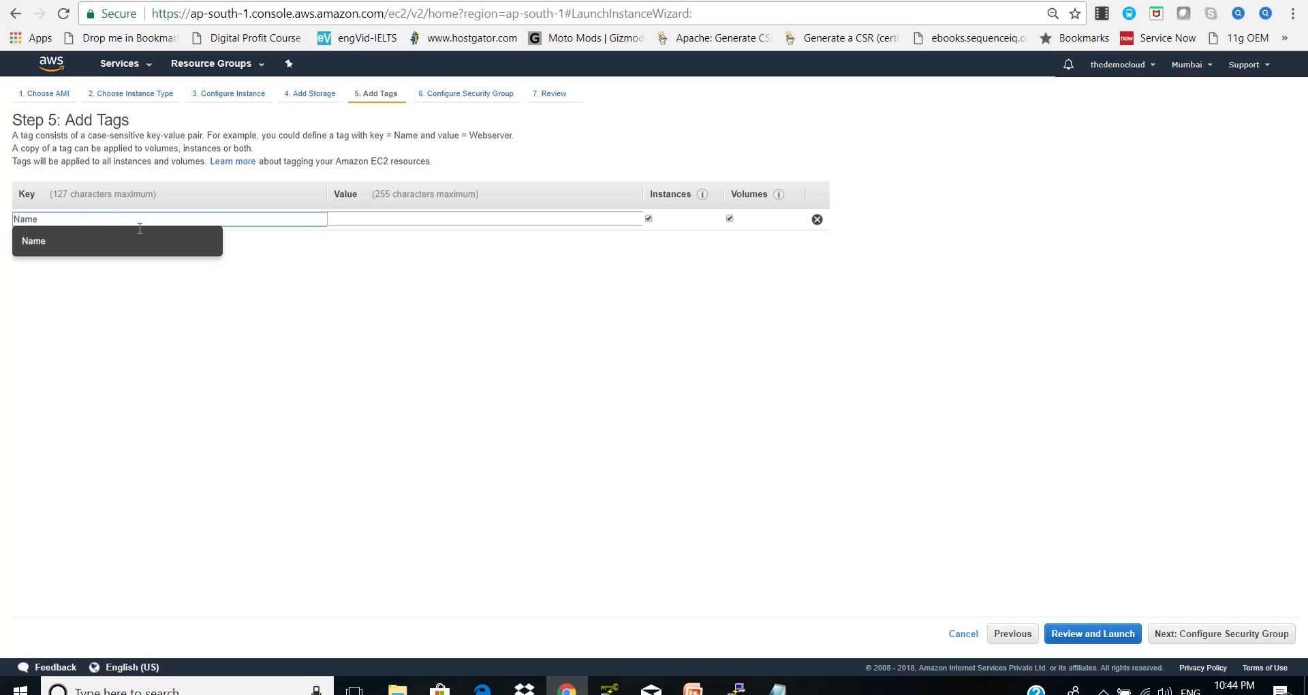
{"action": "left_click", "coordinate": [181, 234]}
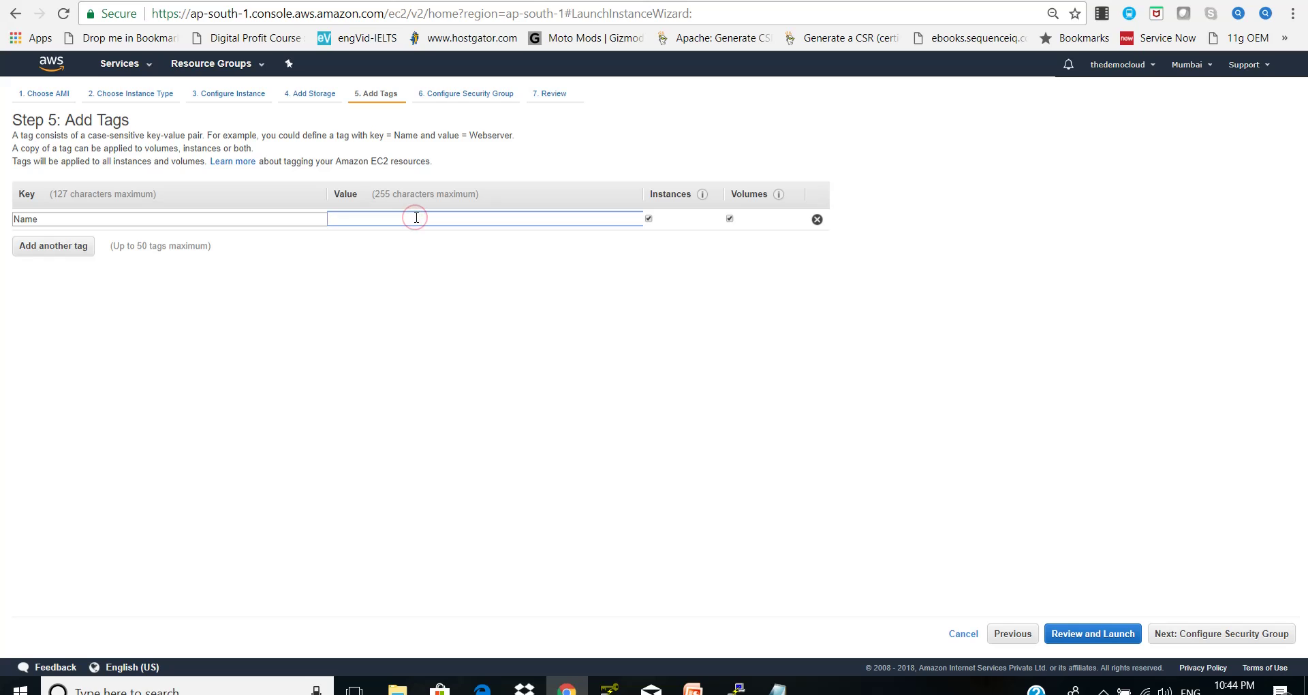
{"action": "type", "text": "So"}
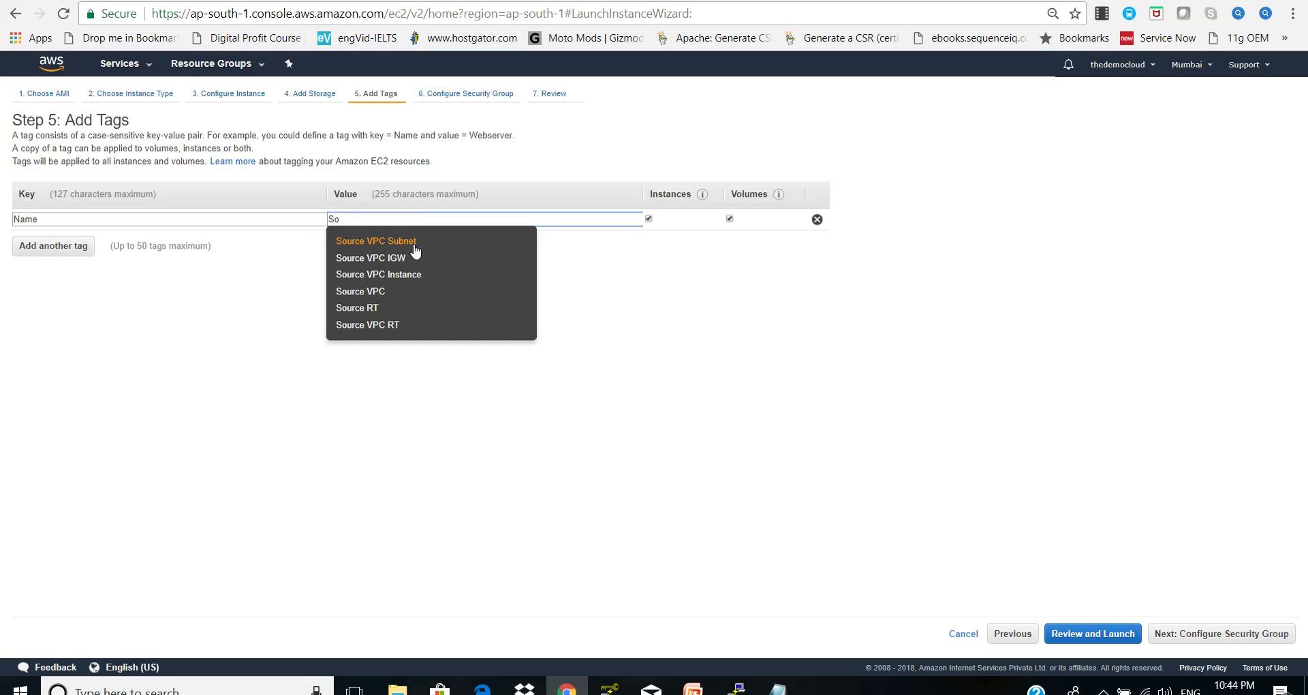
{"action": "left_click", "coordinate": [402, 275]}
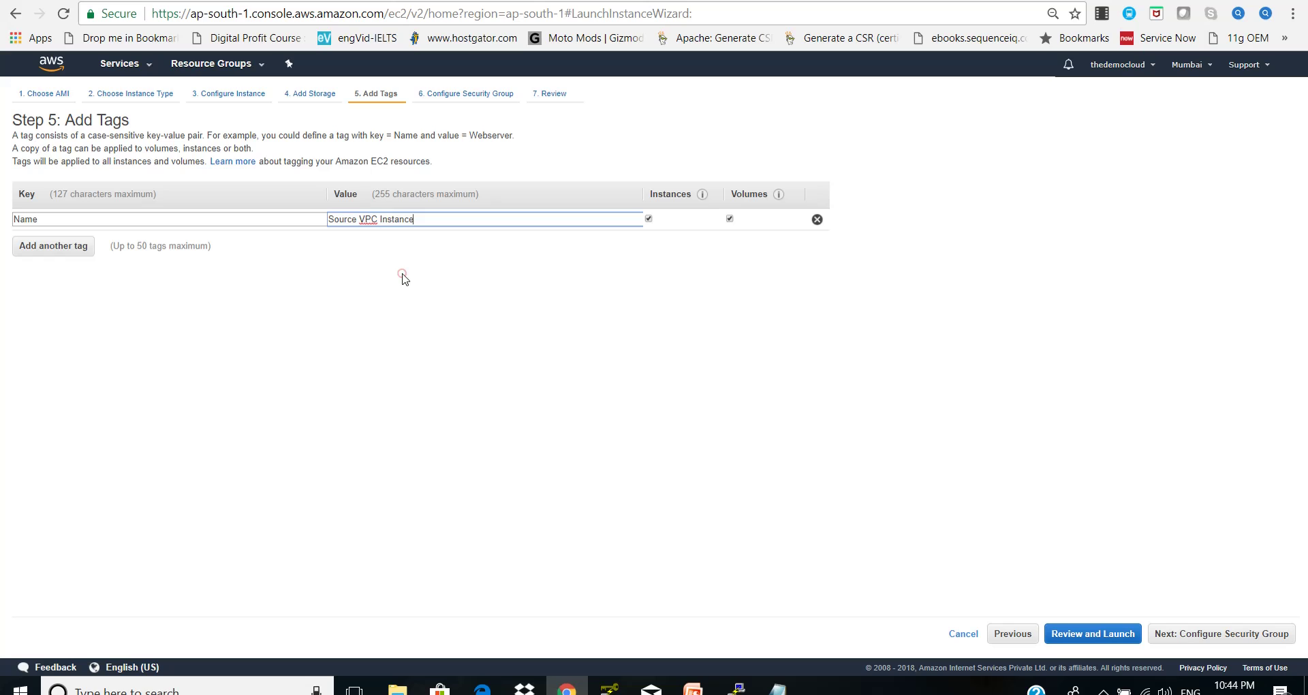
{"action": "left_click", "coordinate": [481, 295]}
- Name the new security group Source VPC SG and use the same text as its description
{"action": "left_click", "coordinate": [1253, 634]}
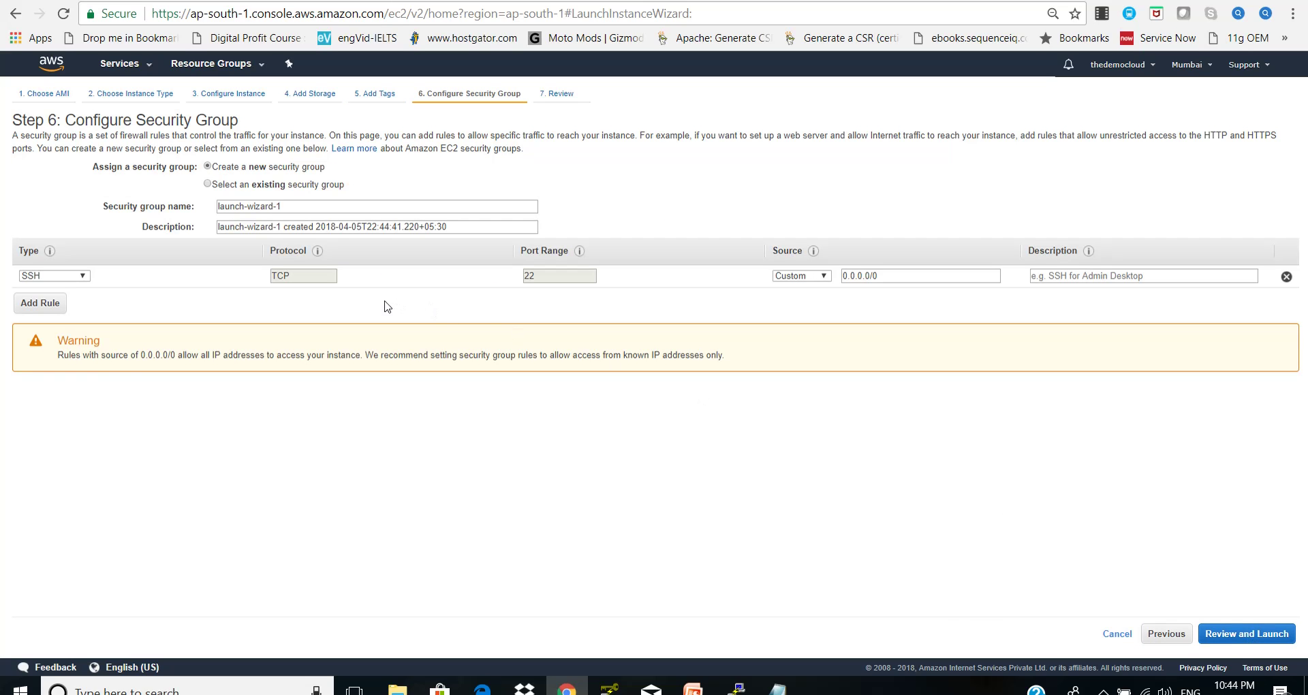
{"action": "triple_click", "coordinate": [282, 208]}
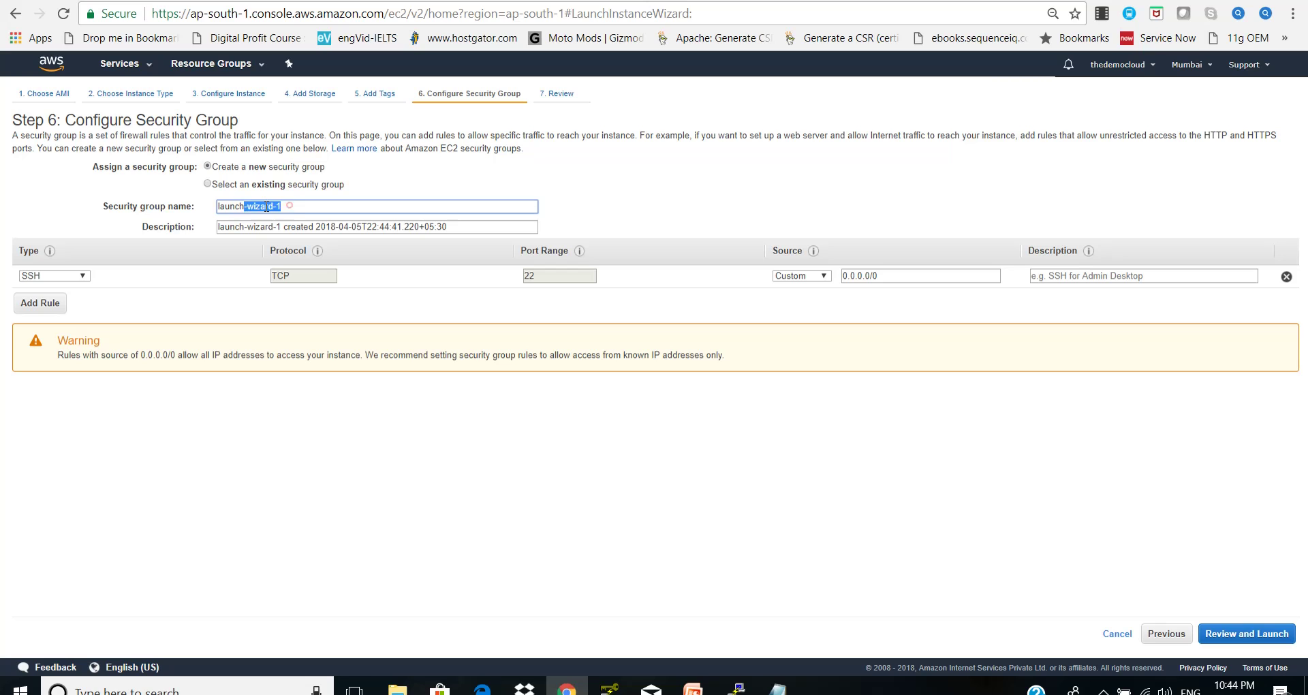
{"action": "key", "text": "ctrl+s"}
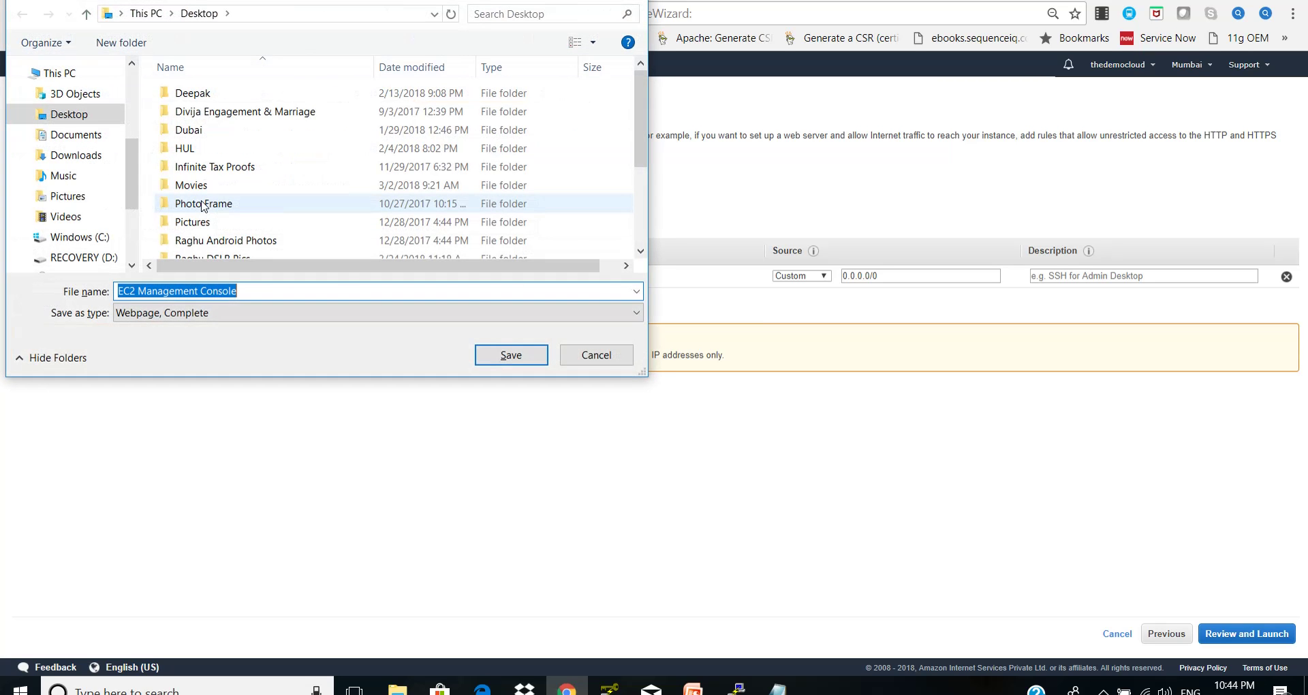
{"action": "left_click", "coordinate": [596, 355]}
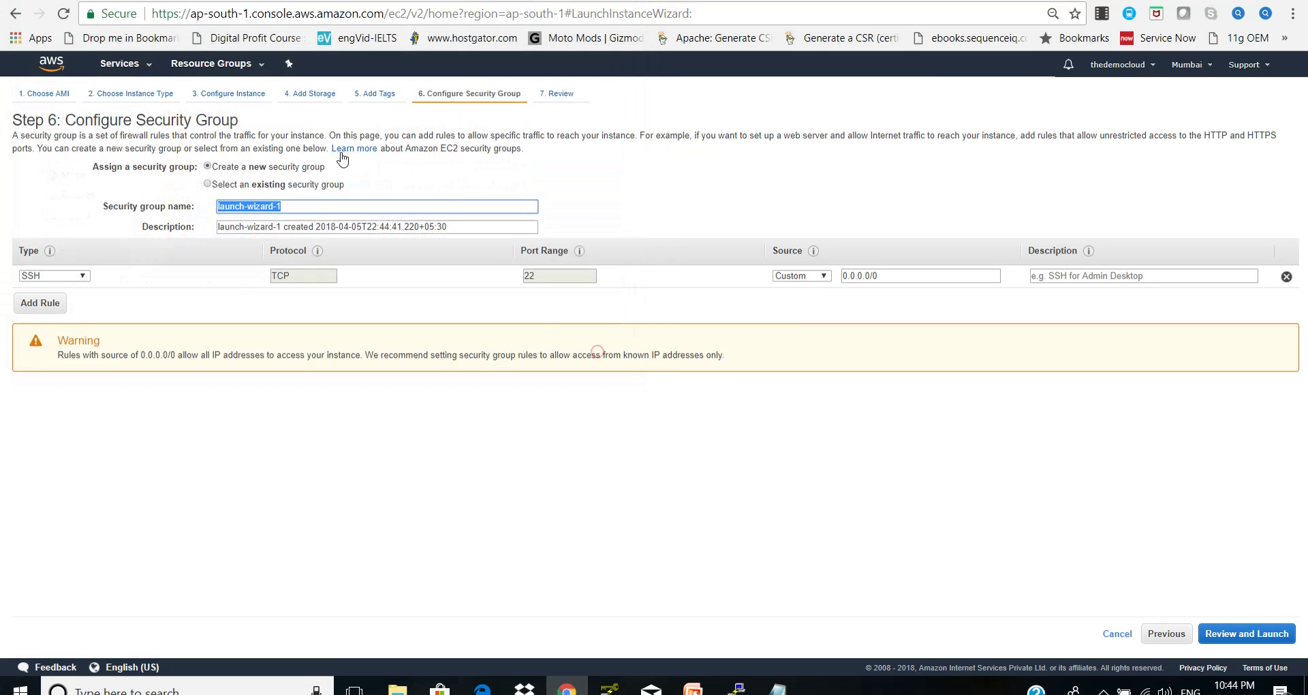
{"action": "left_click", "coordinate": [314, 203]}
{"action": "key", "text": "BackSpace"}
{"action": "key", "text": "BackSpace"}
{"action": "key", "text": "BackSpace"}
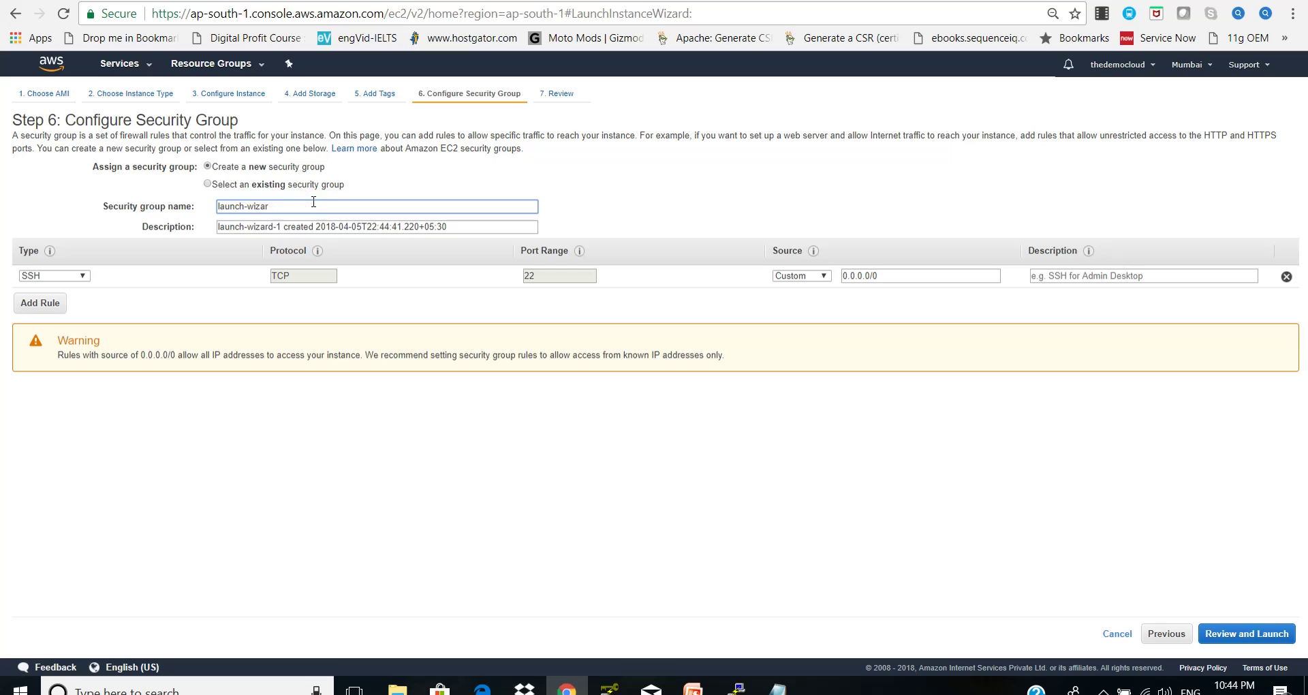
{"action": "key", "text": "BackSpace"}
{"action": "key", "text": "BackSpace"}
{"action": "key", "text": "BackSpace"}
{"action": "type", "text": "S"}
{"action": "left_click_drag", "start_coordinate": [292, 202], "coordinate": [211, 206]}
{"action": "key", "text": "ctrl+c"}
{"action": "left_click", "coordinate": [307, 231]}
{"action": "key", "text": "ctrl+a"}
{"action": "key", "text": "ctrl+v"}
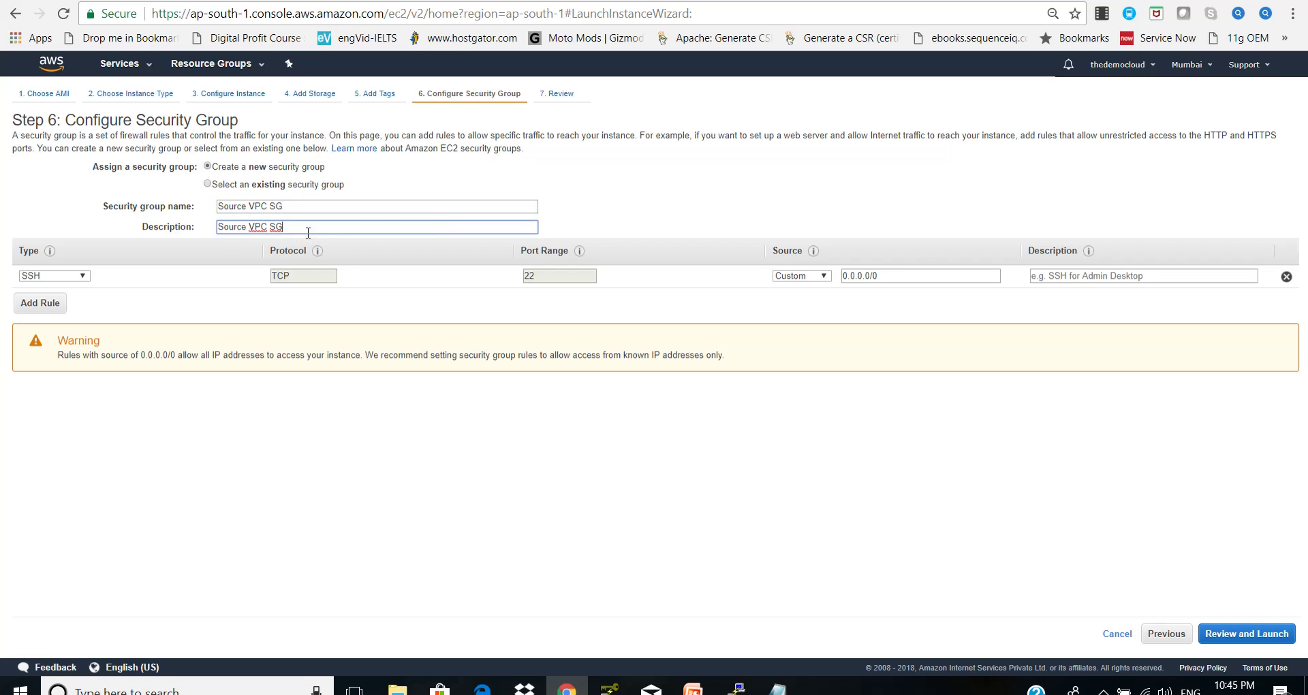
{"action": "left_click", "coordinate": [361, 252]}
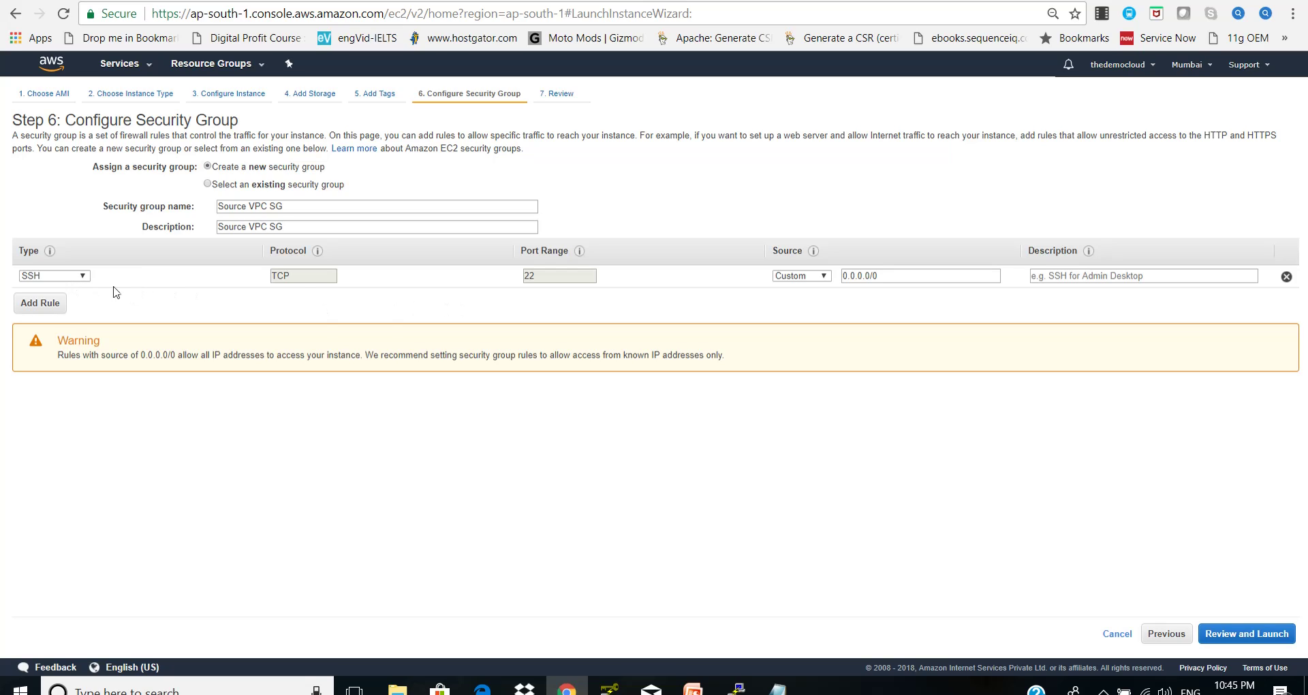
- Set the SSH rule's source to Anywhere and proceed to the launch review
{"action": "left_click", "coordinate": [818, 276]}
{"action": "left_click", "coordinate": [811, 294]}
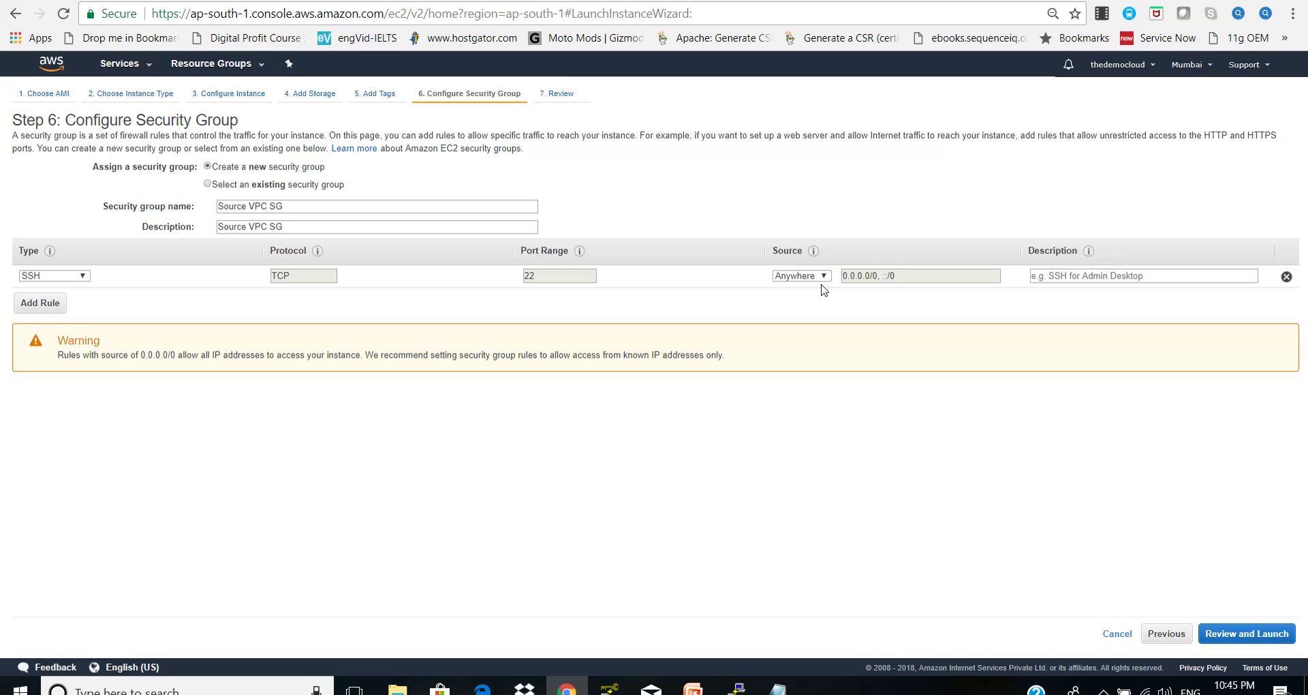
{"action": "left_click", "coordinate": [1230, 633]}
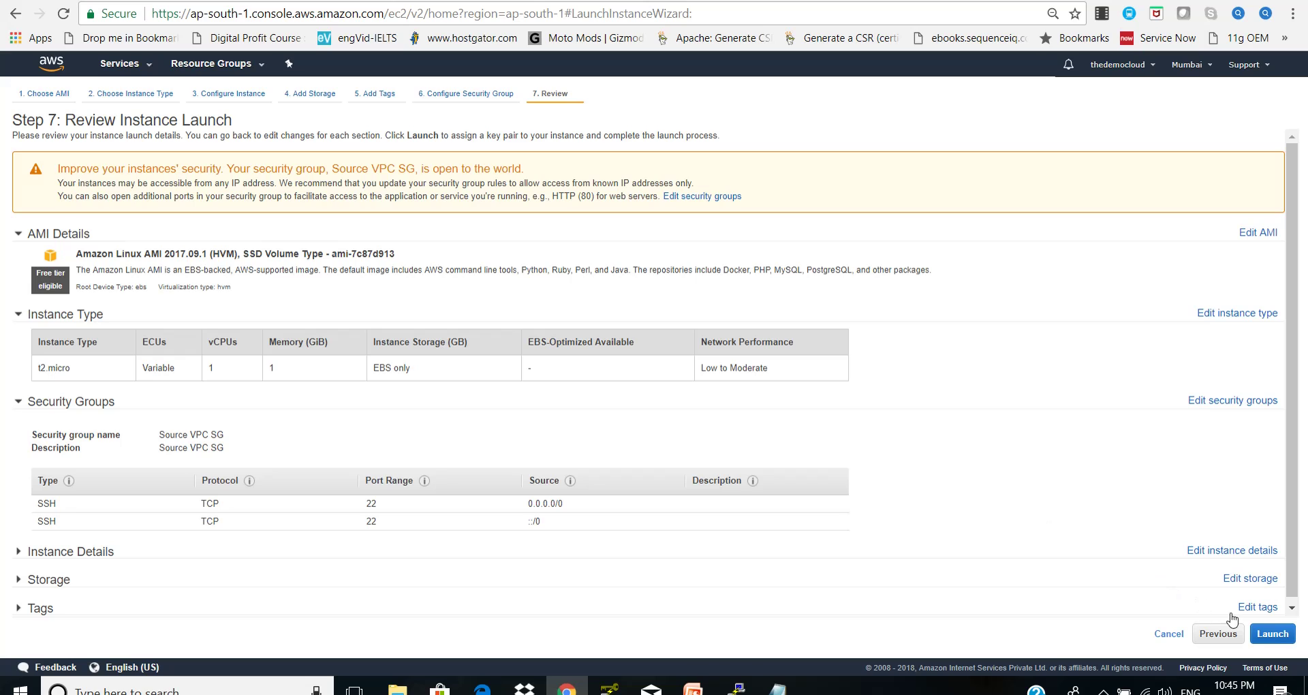
- Launch the instance with the existing key pair demo, acknowledging access to its private key file
{"action": "left_click", "coordinate": [1269, 633]}
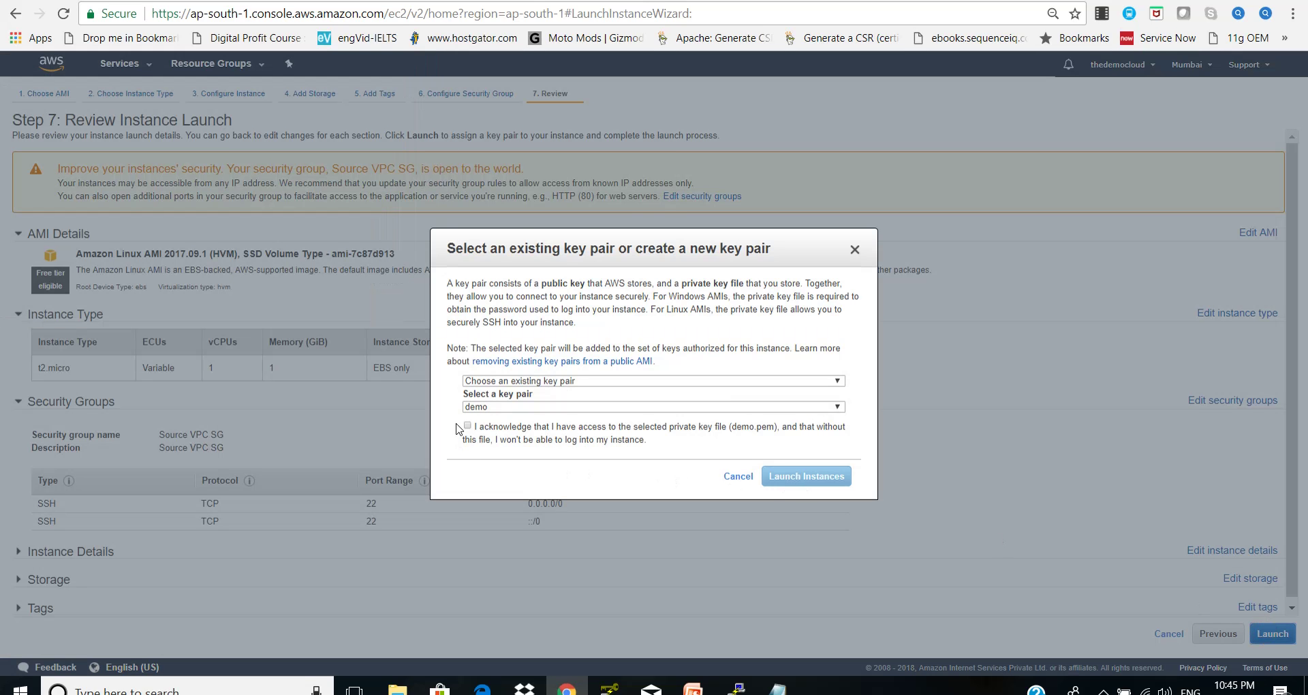
{"action": "left_click", "coordinate": [469, 427]}
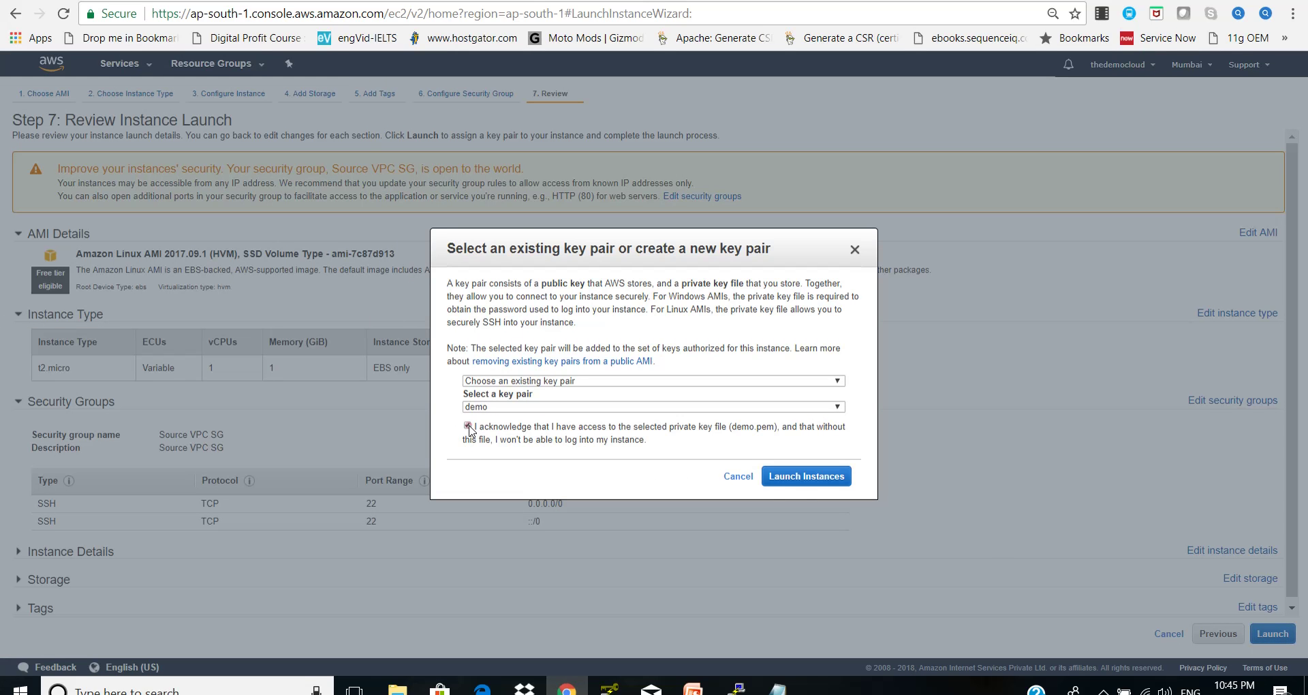
{"action": "left_click", "coordinate": [806, 476]}
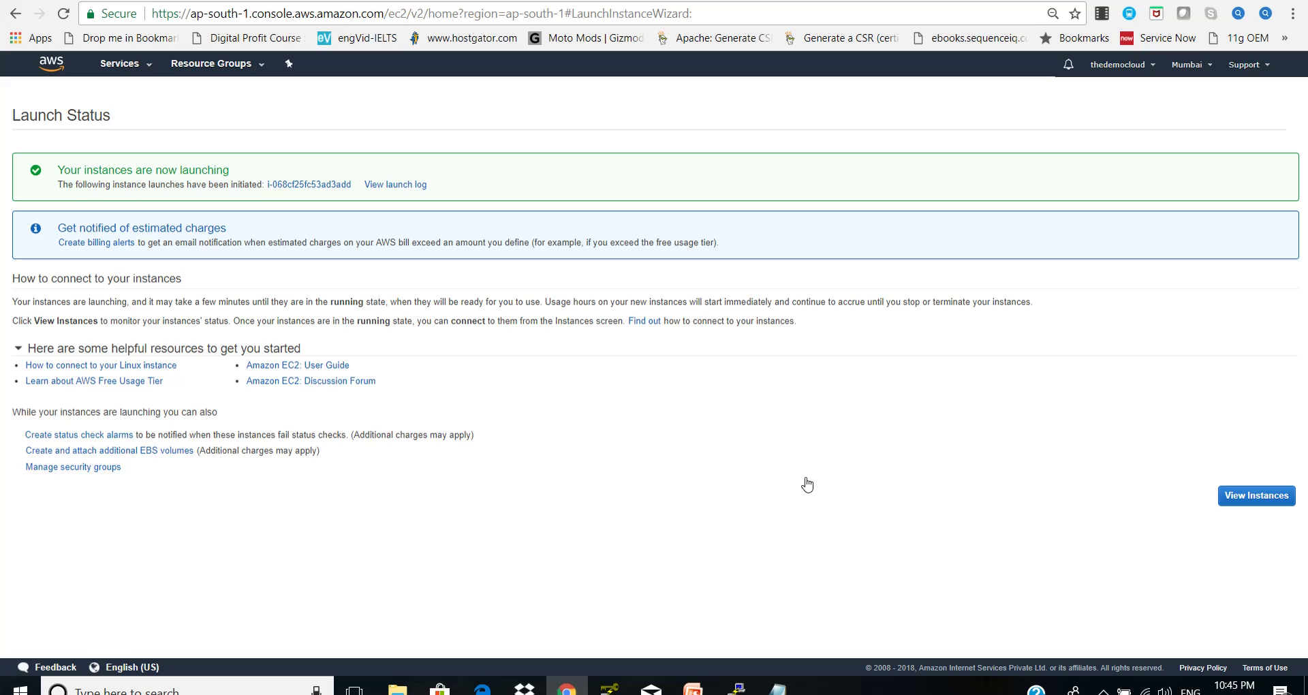
- Start launching another EC2 instance from Amazon Linux AMI 2017.09.1 (HVM), SSD Volume Type, keeping instance type t2.micro
{"action": "left_click", "coordinate": [123, 71]}
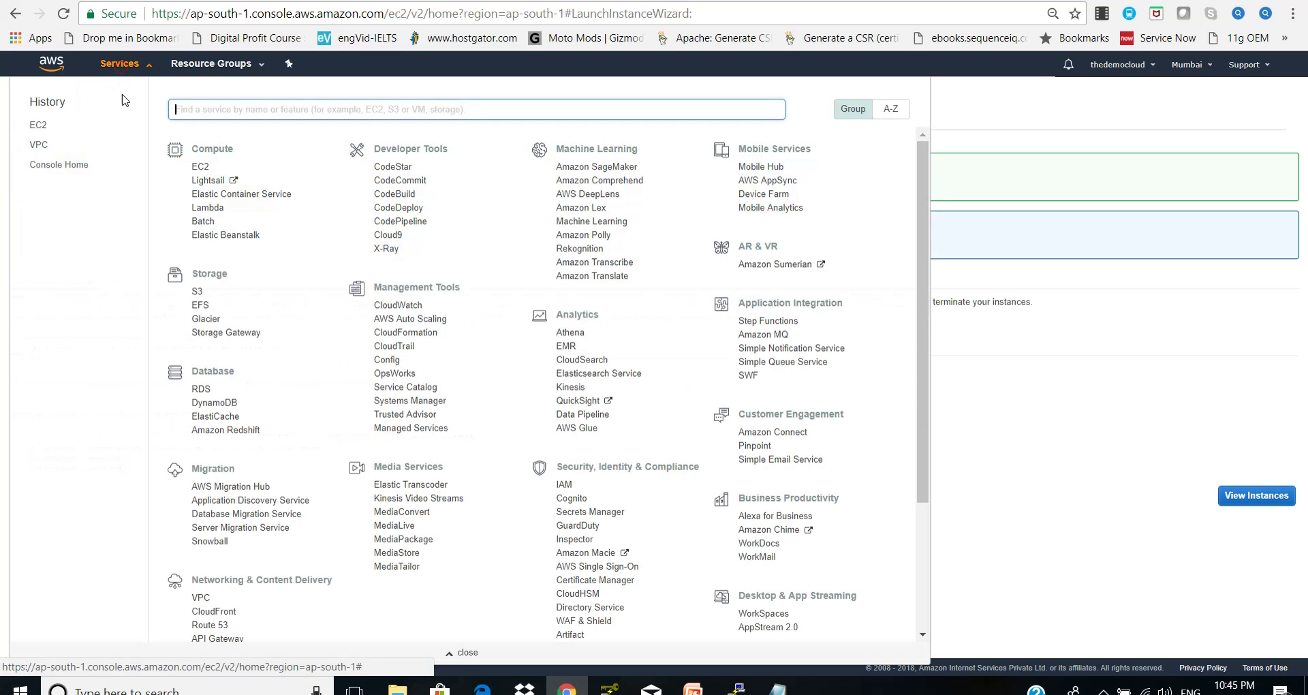
{"action": "left_click", "coordinate": [41, 128]}
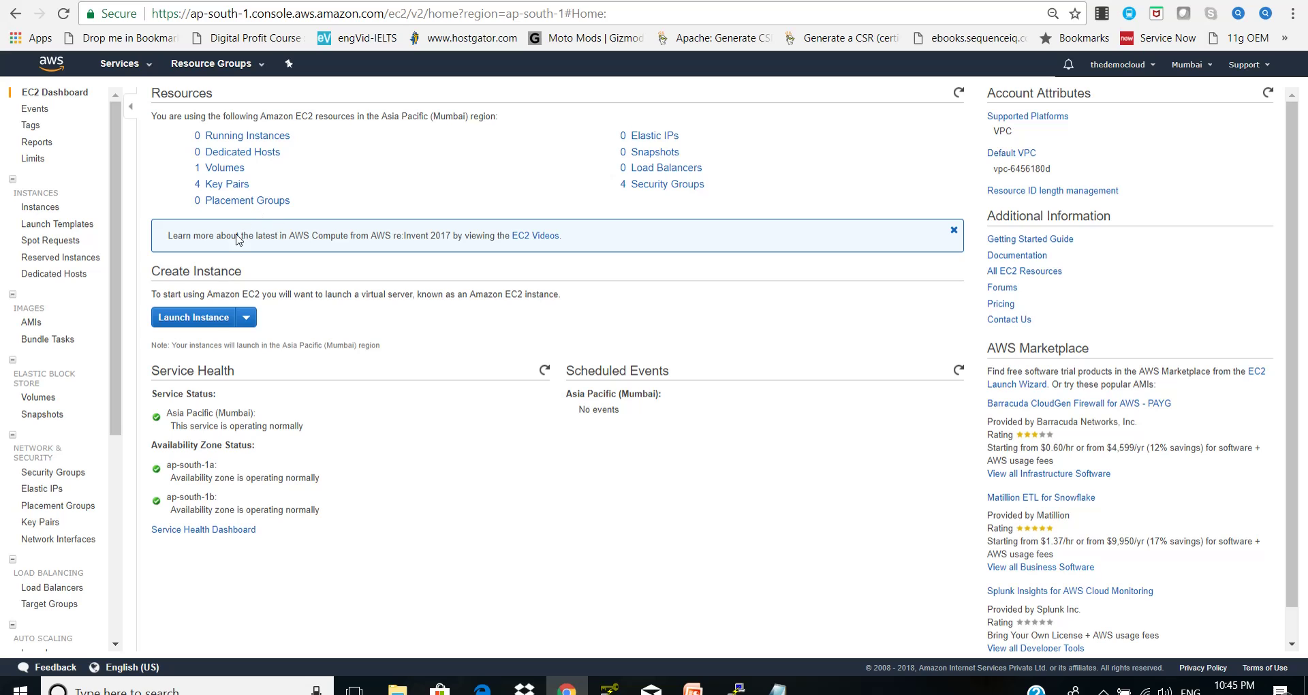
{"action": "left_click", "coordinate": [211, 322]}
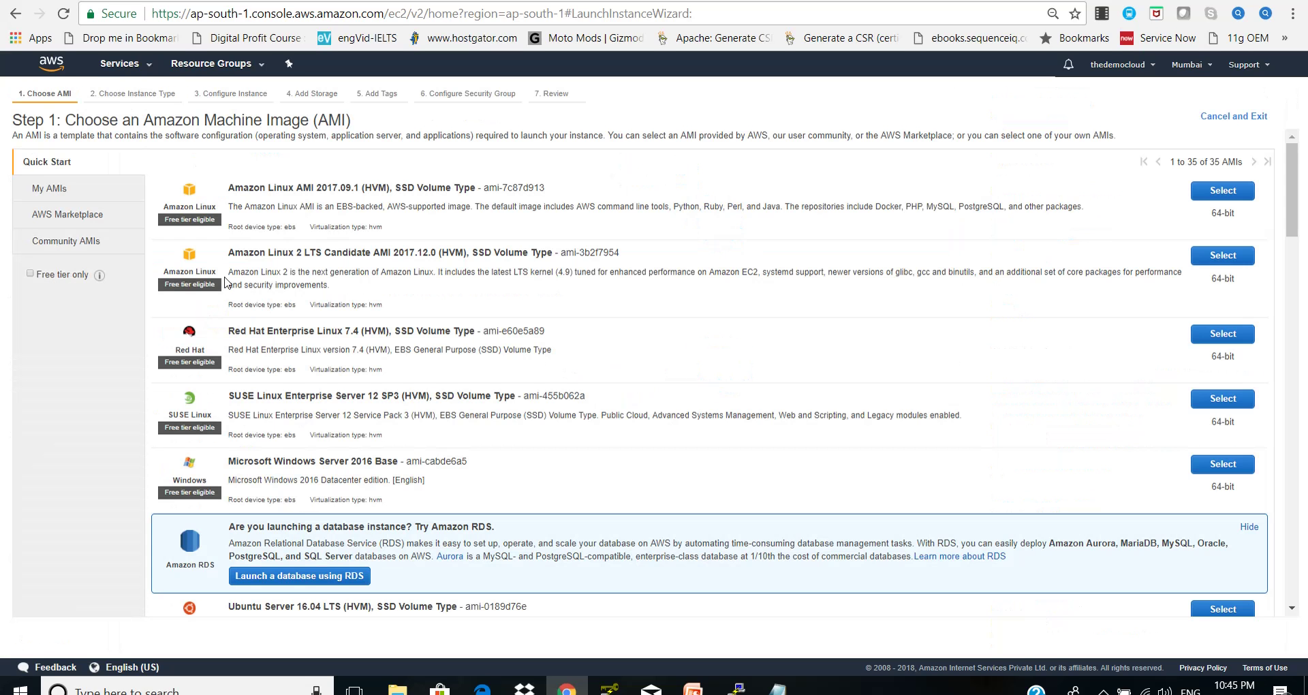
{"action": "left_click", "coordinate": [1199, 196]}
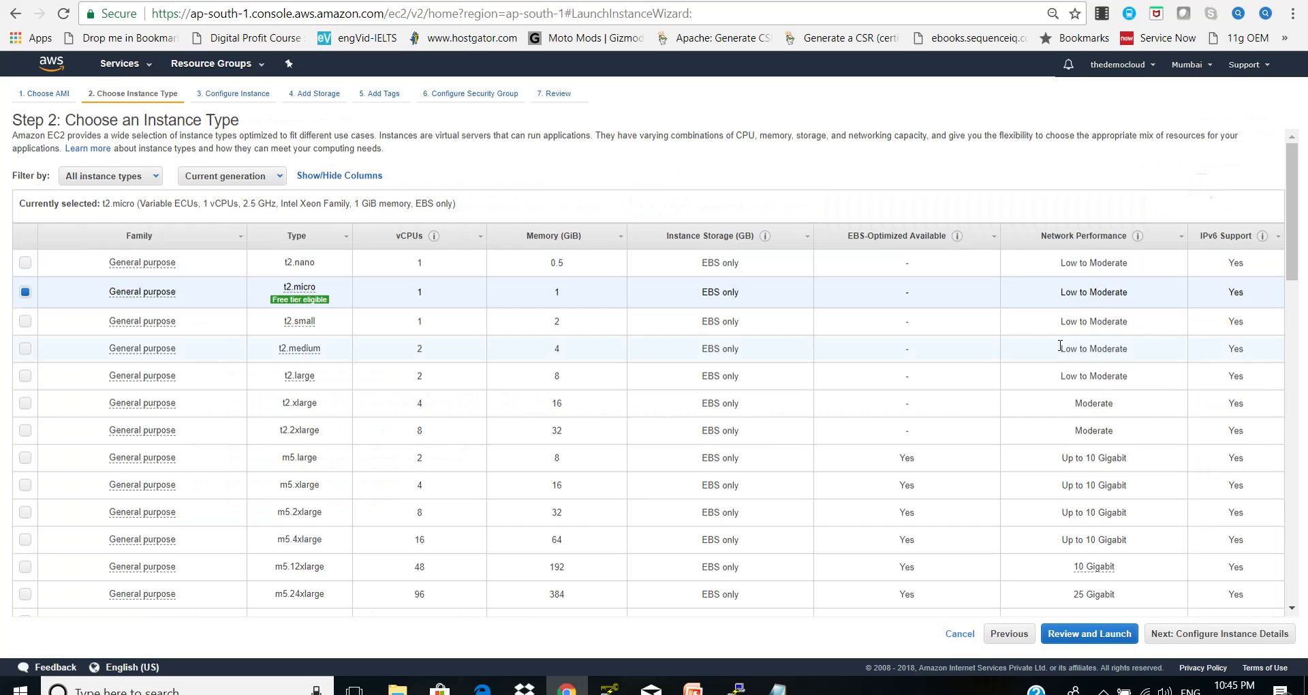
{"action": "left_click", "coordinate": [1233, 635]}
- Place the second instance in the Target VPC network and continue to its storage settings
{"action": "left_click", "coordinate": [300, 222]}
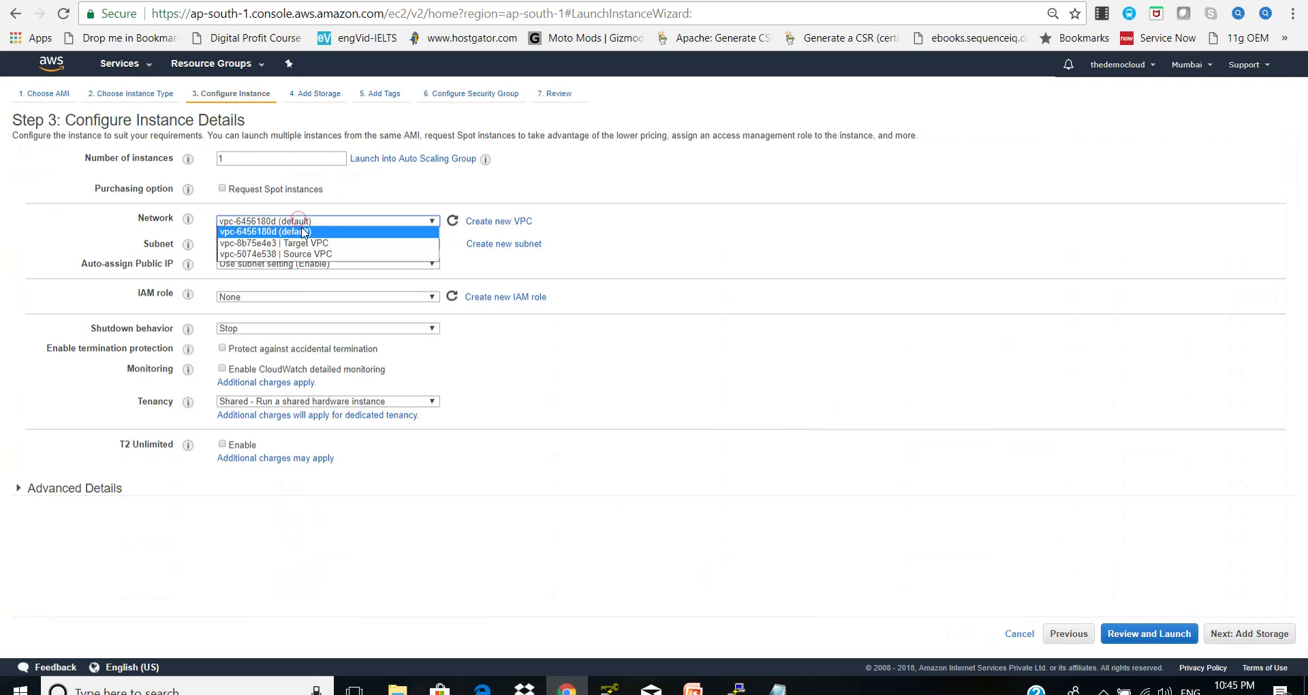
{"action": "left_click", "coordinate": [305, 243]}
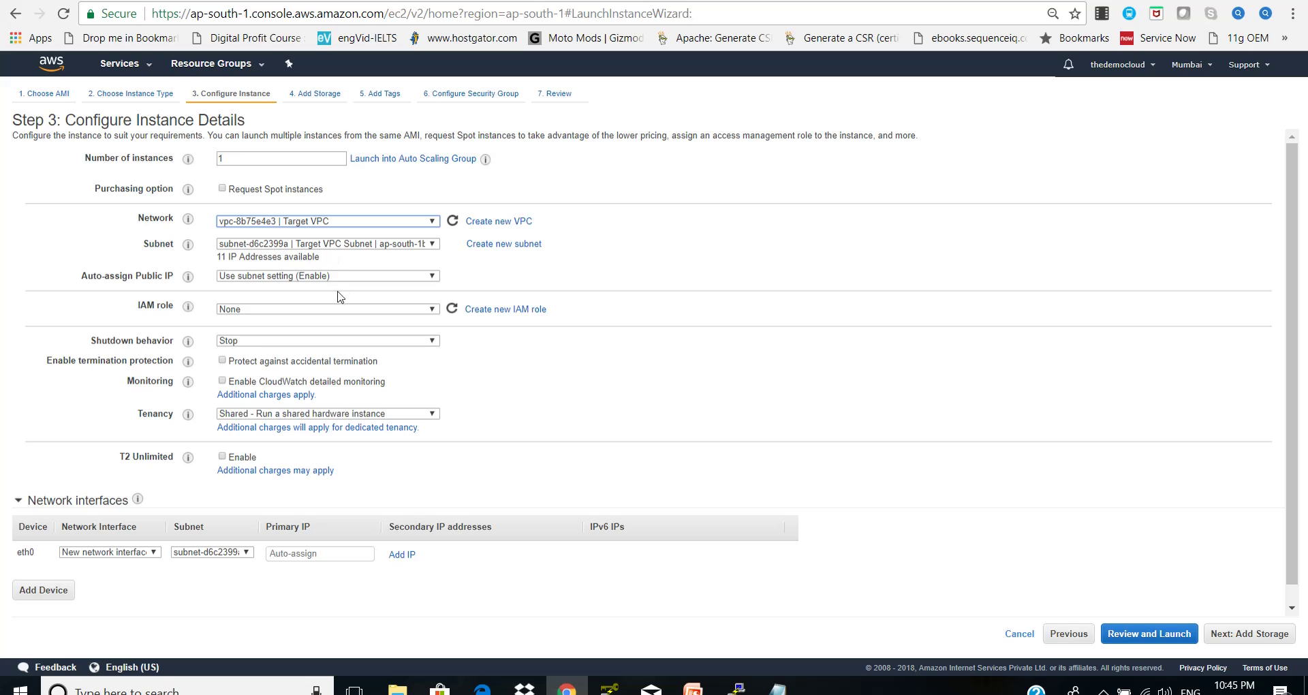
{"action": "left_click", "coordinate": [1244, 628]}
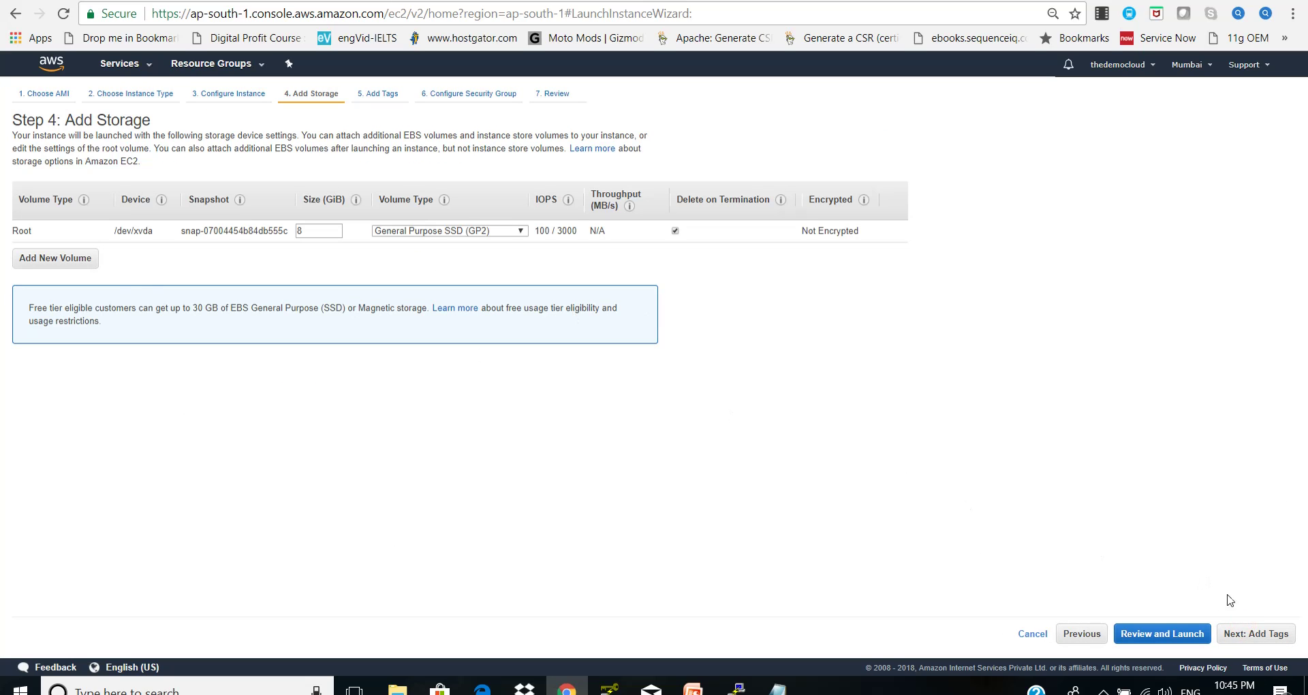
- Tag the second instance with key Name and value Target VPC Instance
{"action": "left_click", "coordinate": [1259, 633]}
{"action": "left_click", "coordinate": [49, 290]}
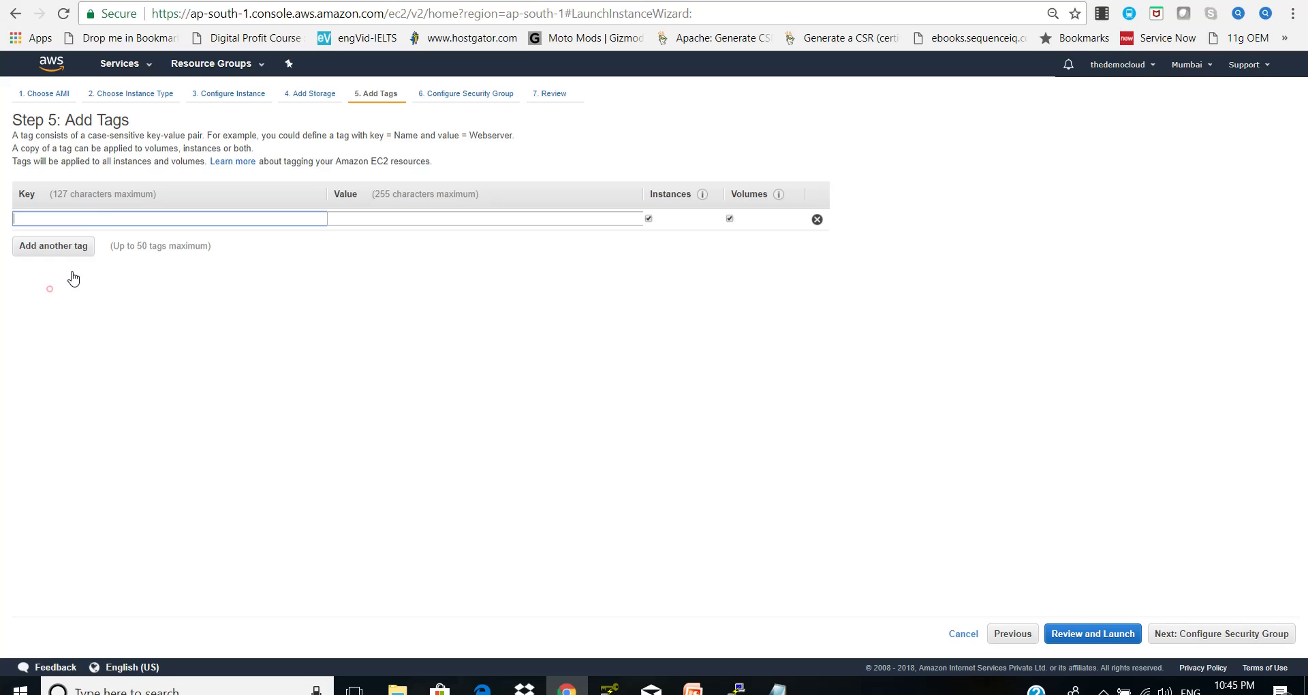
{"action": "left_click", "coordinate": [108, 221]}
{"action": "type", "text": "Name"}
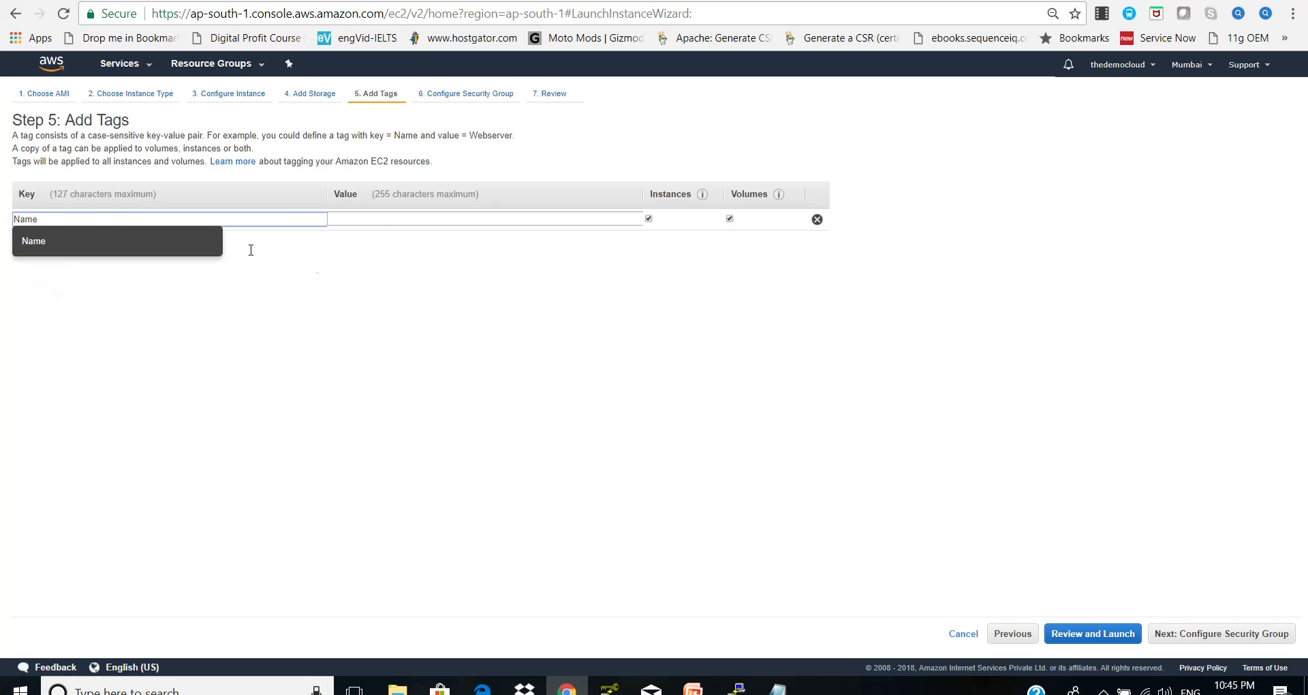
{"action": "left_click", "coordinate": [379, 219]}
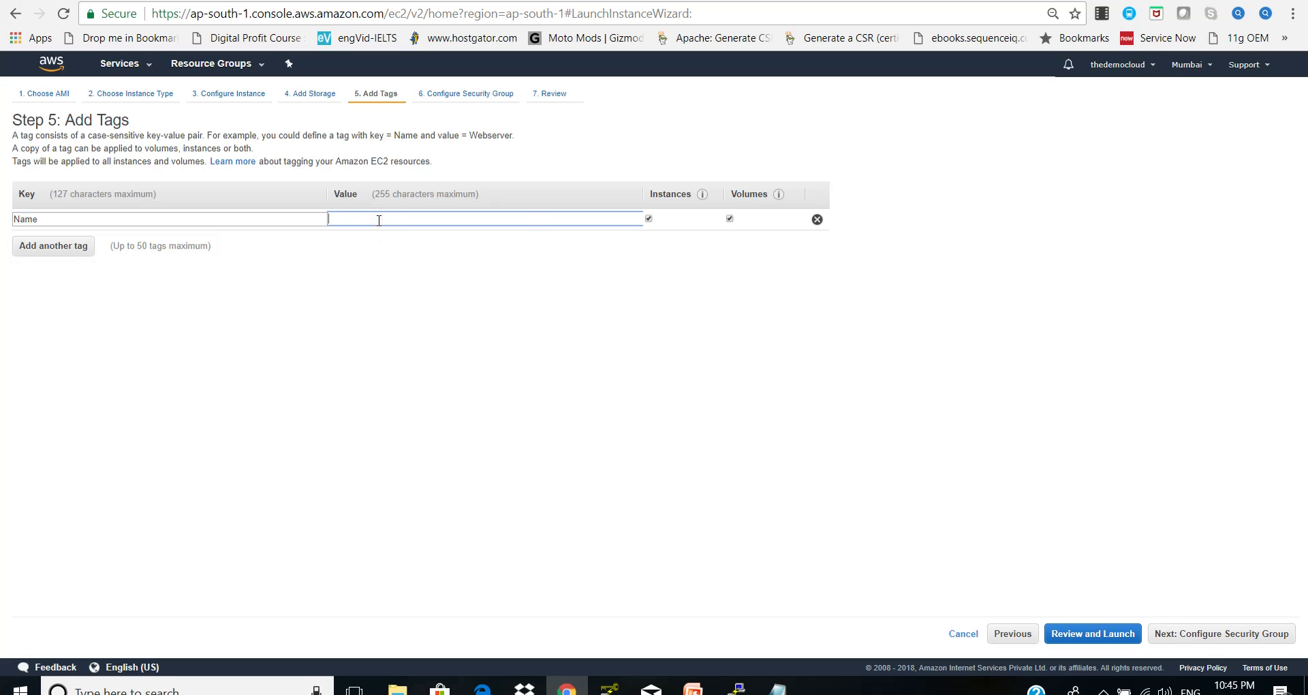
{"action": "type", "text": "Target"}
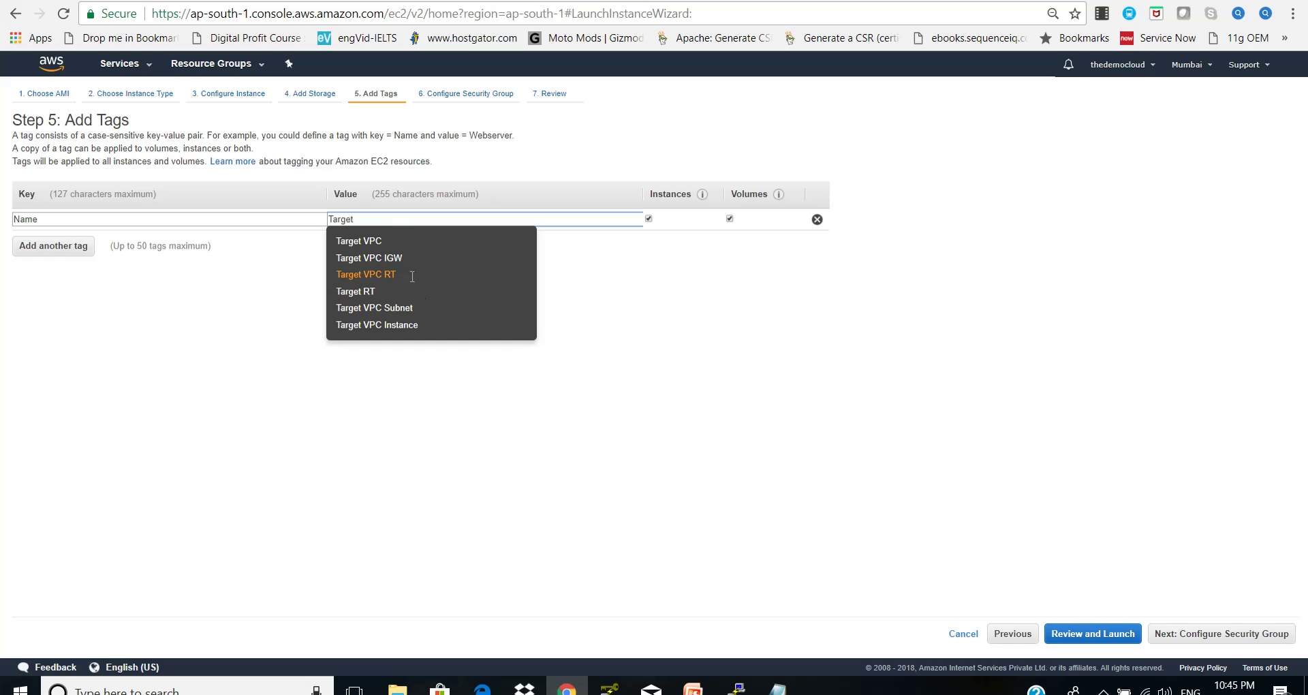
{"action": "left_click", "coordinate": [420, 324]}
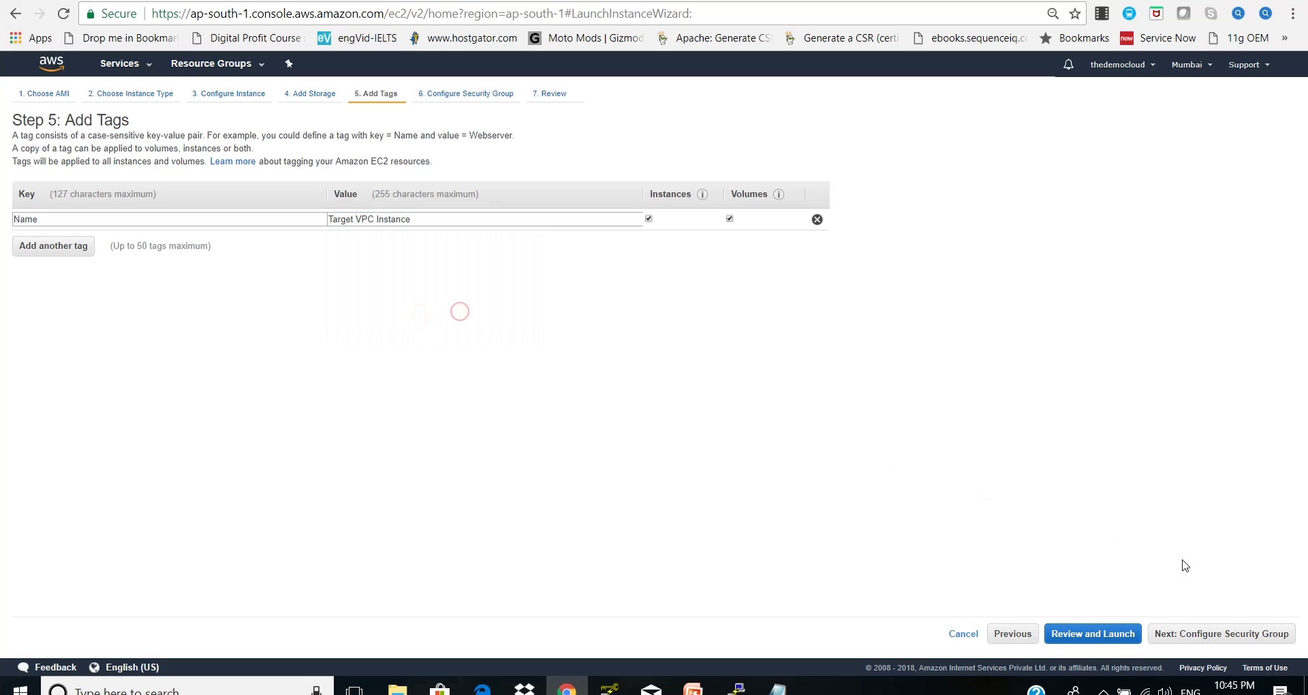
- Define a new security group for the second instance, with Target VPC SG as both its name and description
{"action": "left_click", "coordinate": [1182, 633]}
{"action": "left_click_drag", "start_coordinate": [281, 206], "coordinate": [269, 207]}
{"action": "key", "text": "ctrl+a"}
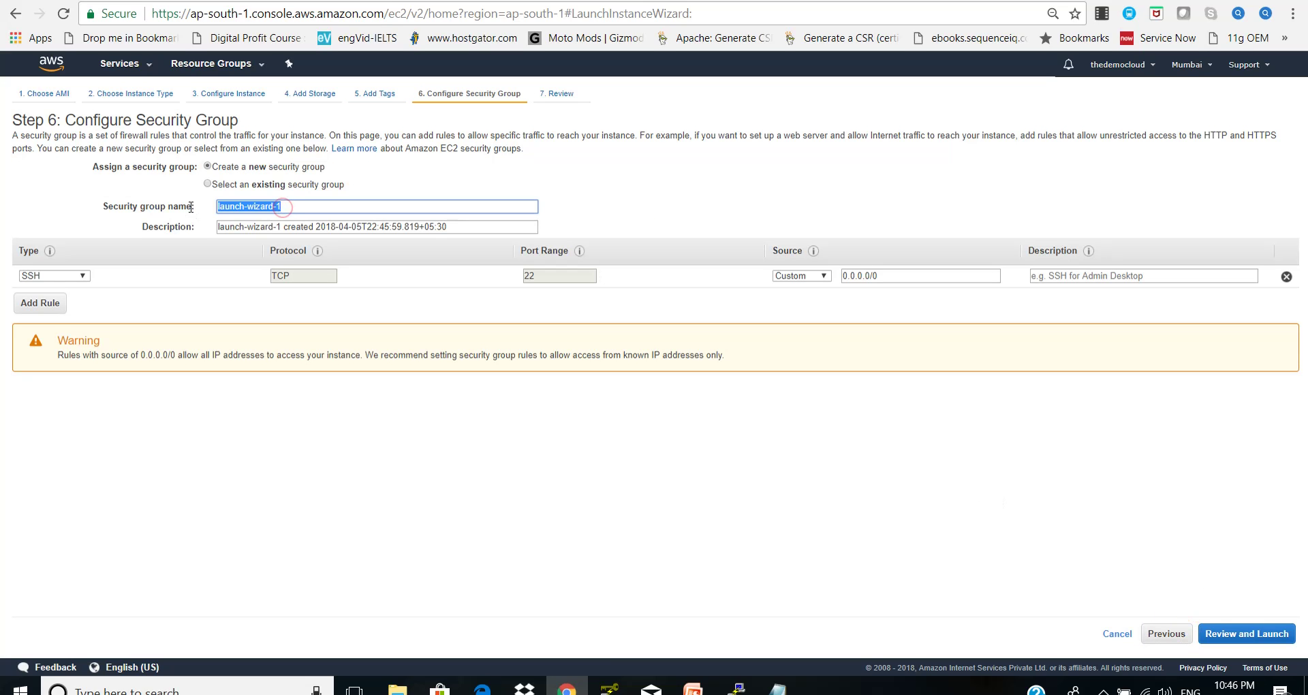
{"action": "type", "text": "Target VPC SG"}
{"action": "triple_click", "coordinate": [327, 206]}
{"action": "key", "text": "ctrl+c"}
{"action": "triple_click", "coordinate": [342, 229]}
{"action": "key", "text": "ctrl+v"}
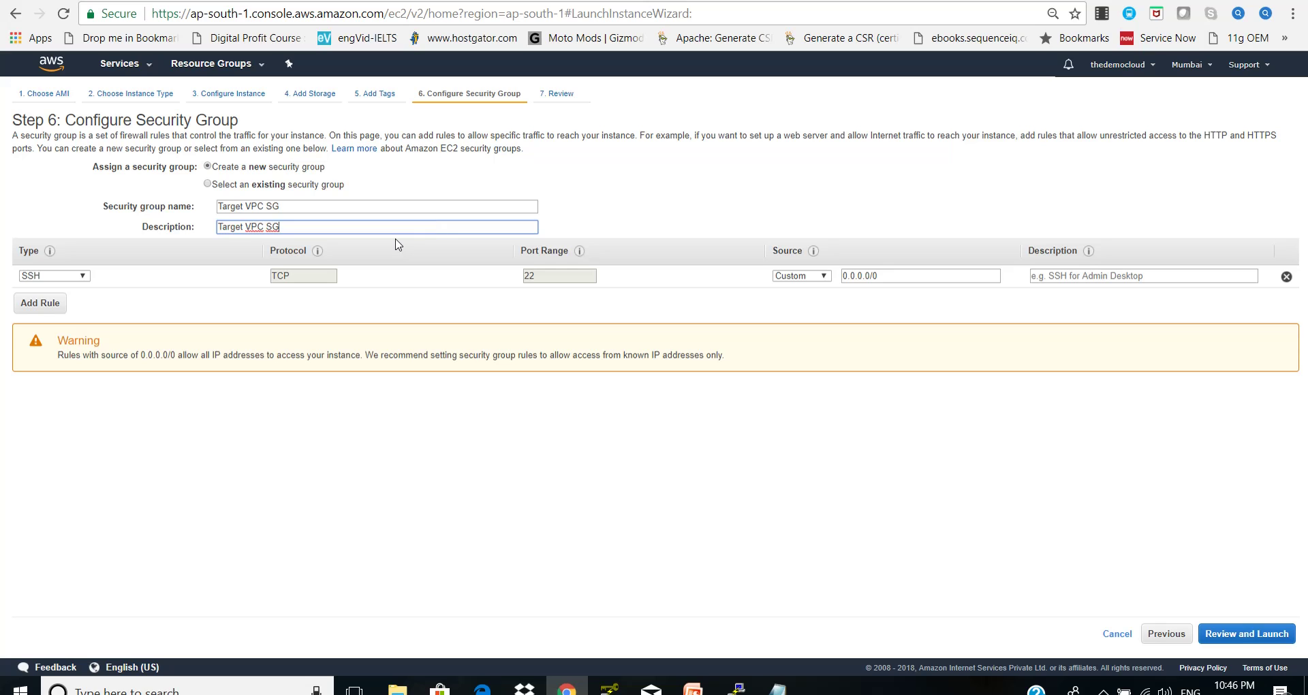
{"action": "left_click", "coordinate": [395, 240]}
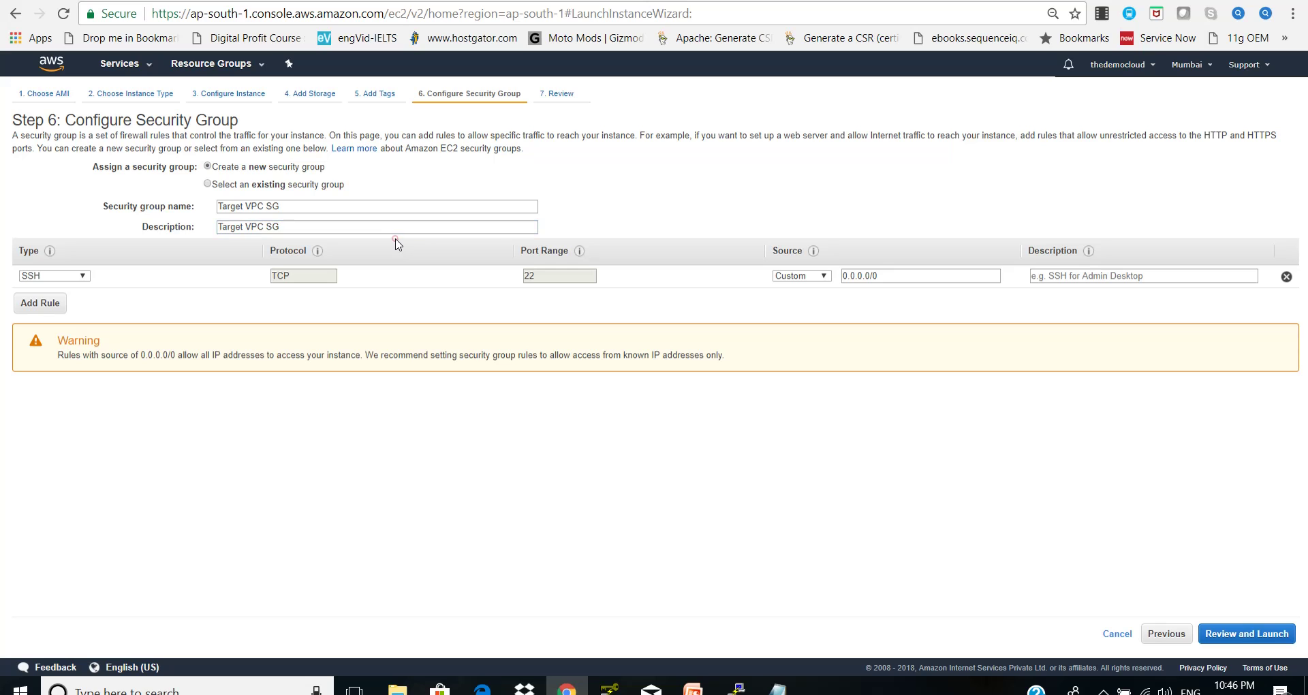
- Review and launch the second instance with the existing key pair demo, acknowledging access to its private key file
{"action": "left_click", "coordinate": [1226, 632]}
{"action": "left_click", "coordinate": [1273, 633]}
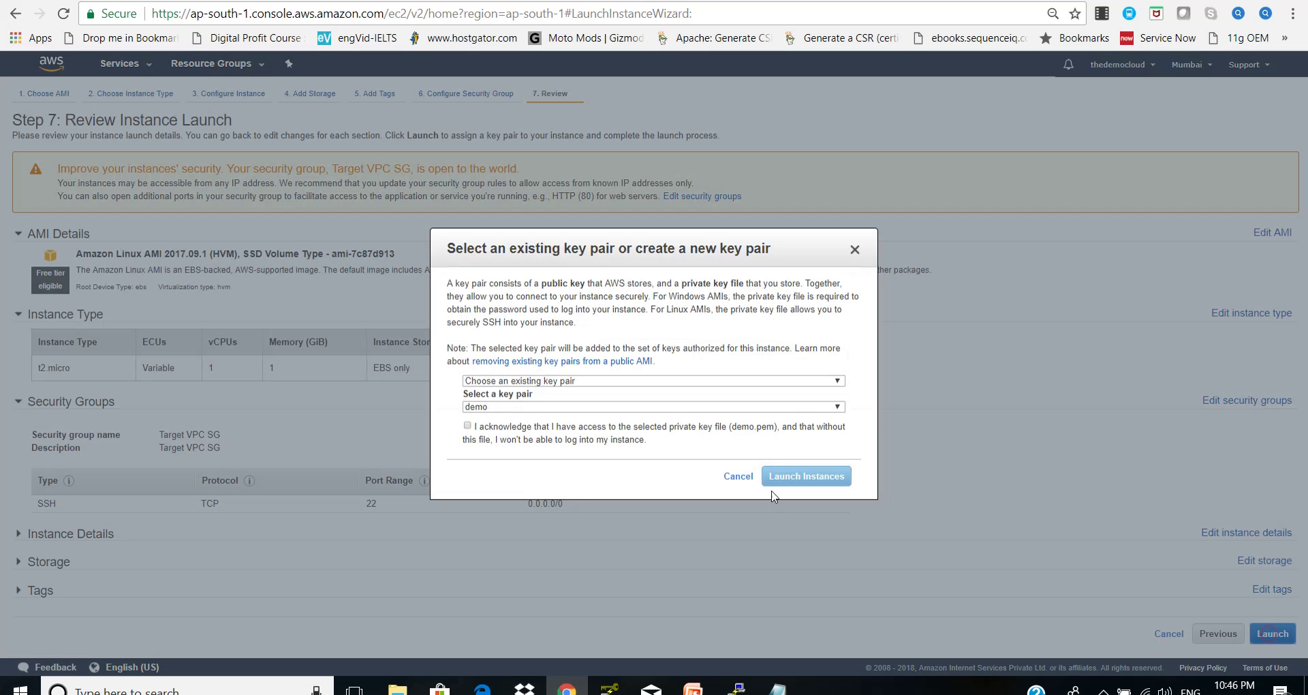
{"action": "left_click", "coordinate": [467, 426]}
{"action": "left_click", "coordinate": [796, 477]}
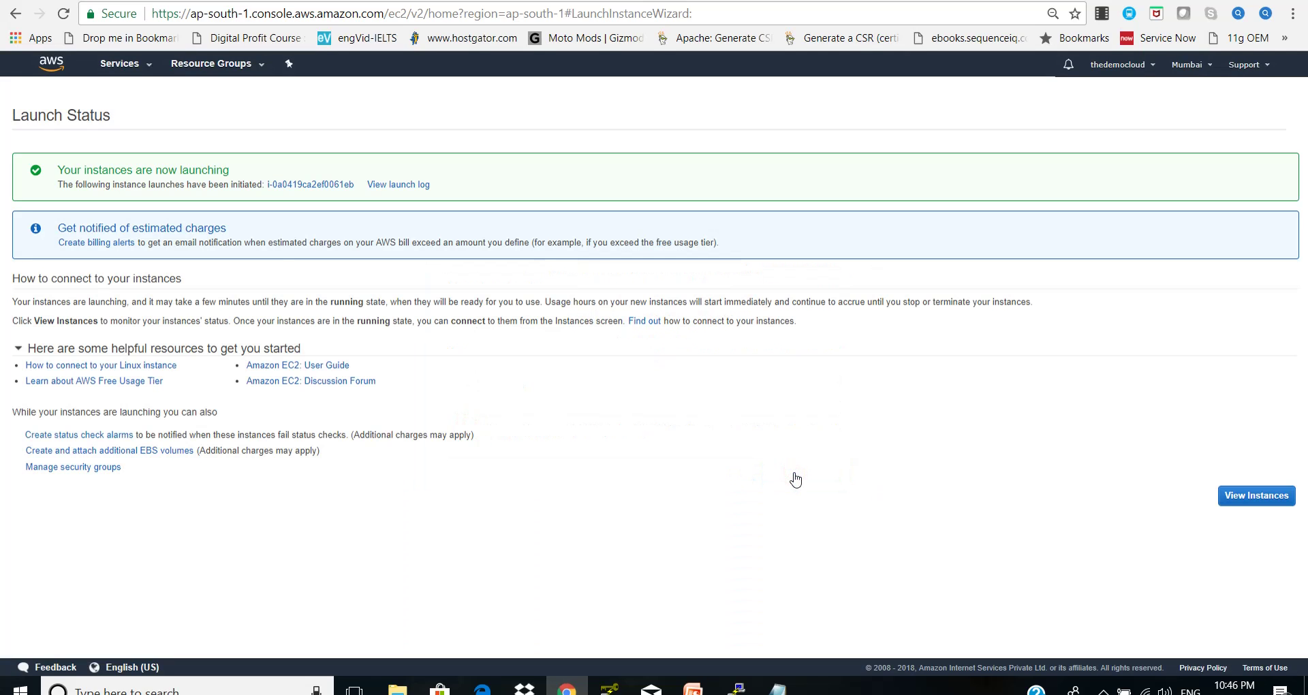
- Open the list of running EC2 instances and refresh it
{"action": "left_click", "coordinate": [130, 65]}
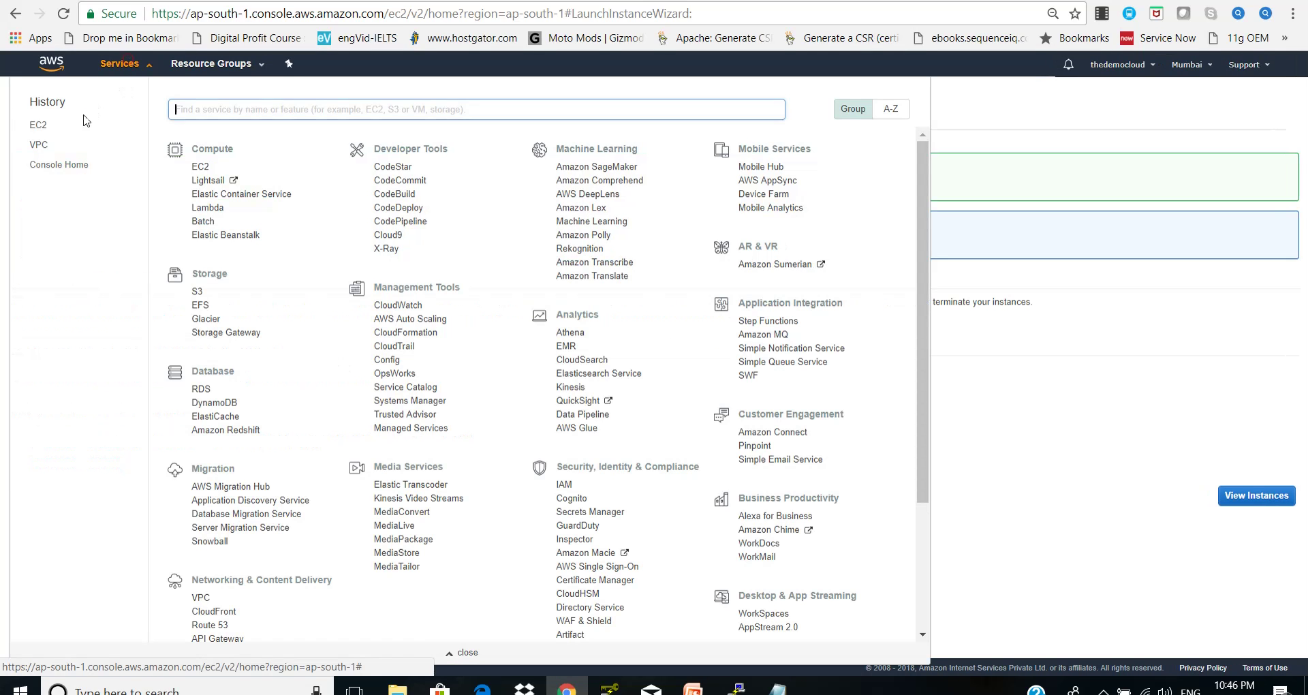
{"action": "left_click", "coordinate": [44, 129]}
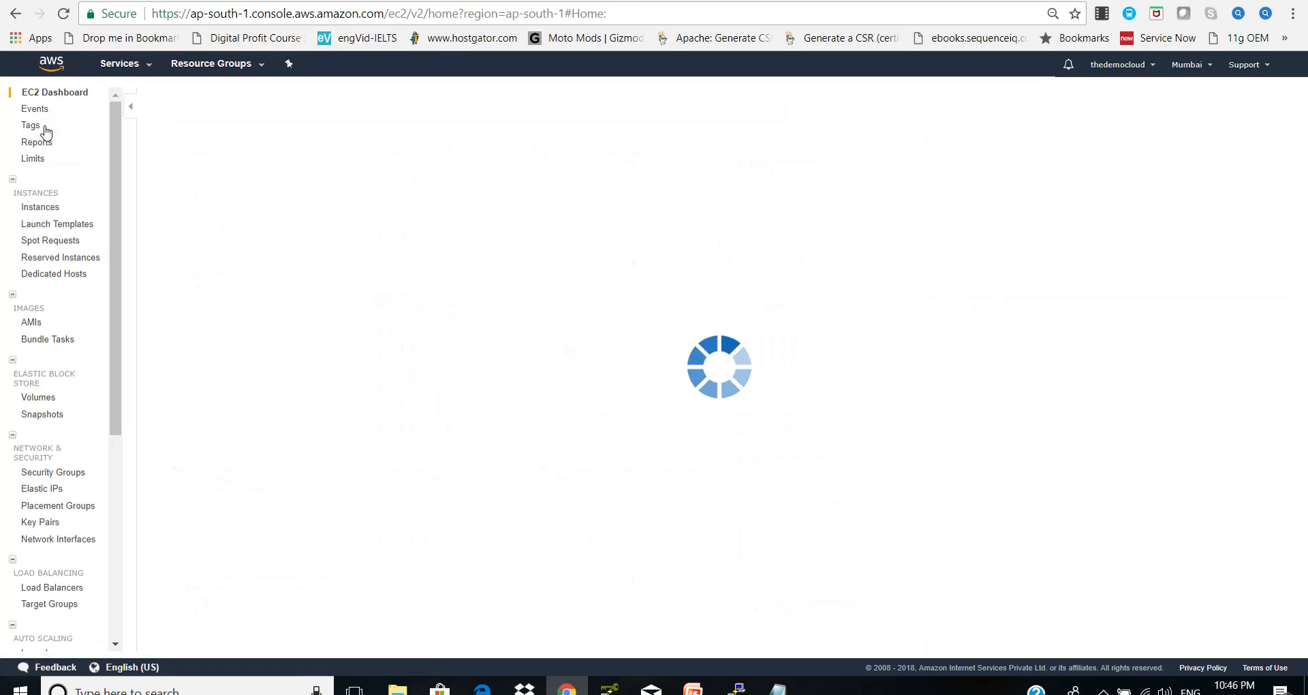
{"action": "left_click", "coordinate": [244, 135]}
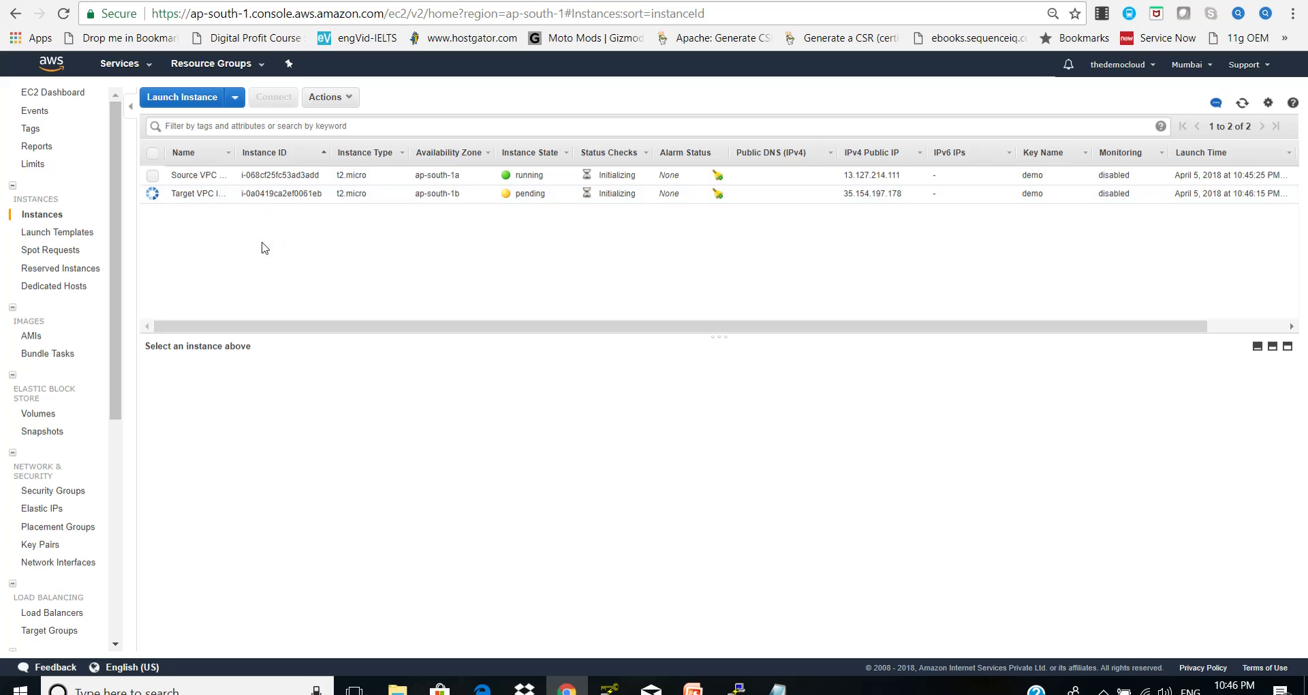
{"action": "left_click", "coordinate": [1242, 103]}
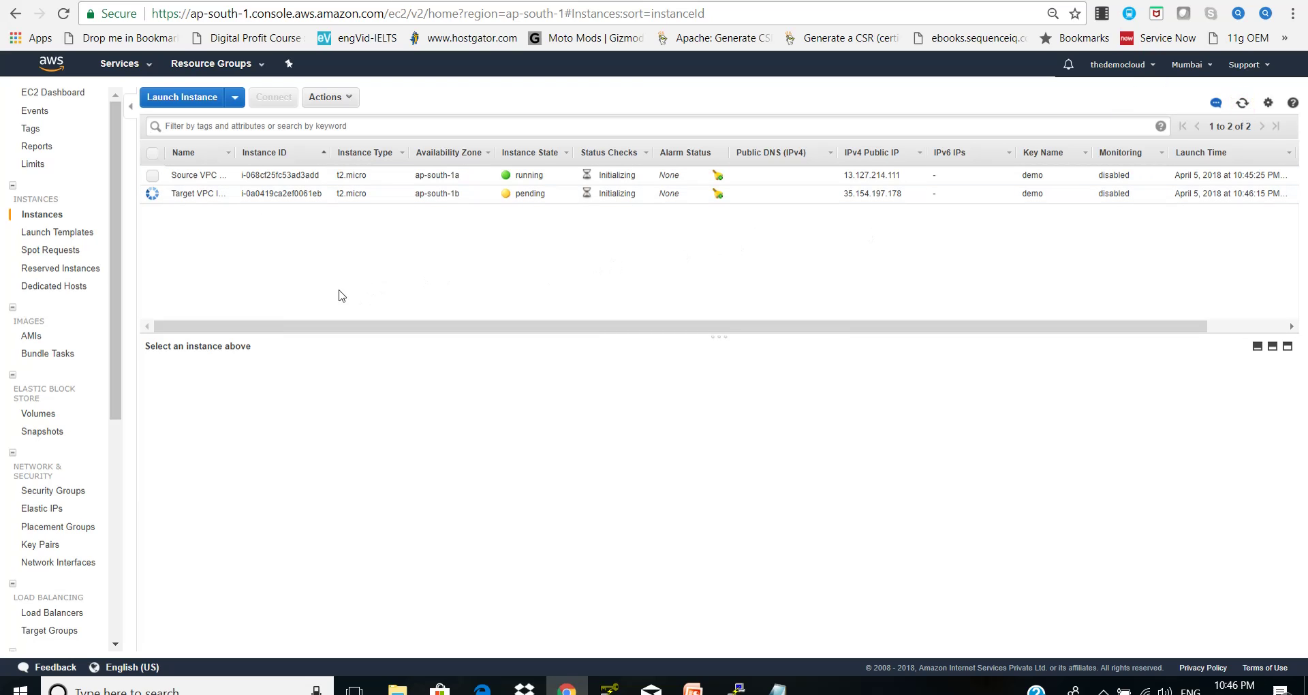
- Check the public DNS and IPv4 public IP details of the Source VPC and Target VPC instances
{"action": "left_click", "coordinate": [153, 176]}
{"action": "mouse_move", "coordinate": [764, 480]}
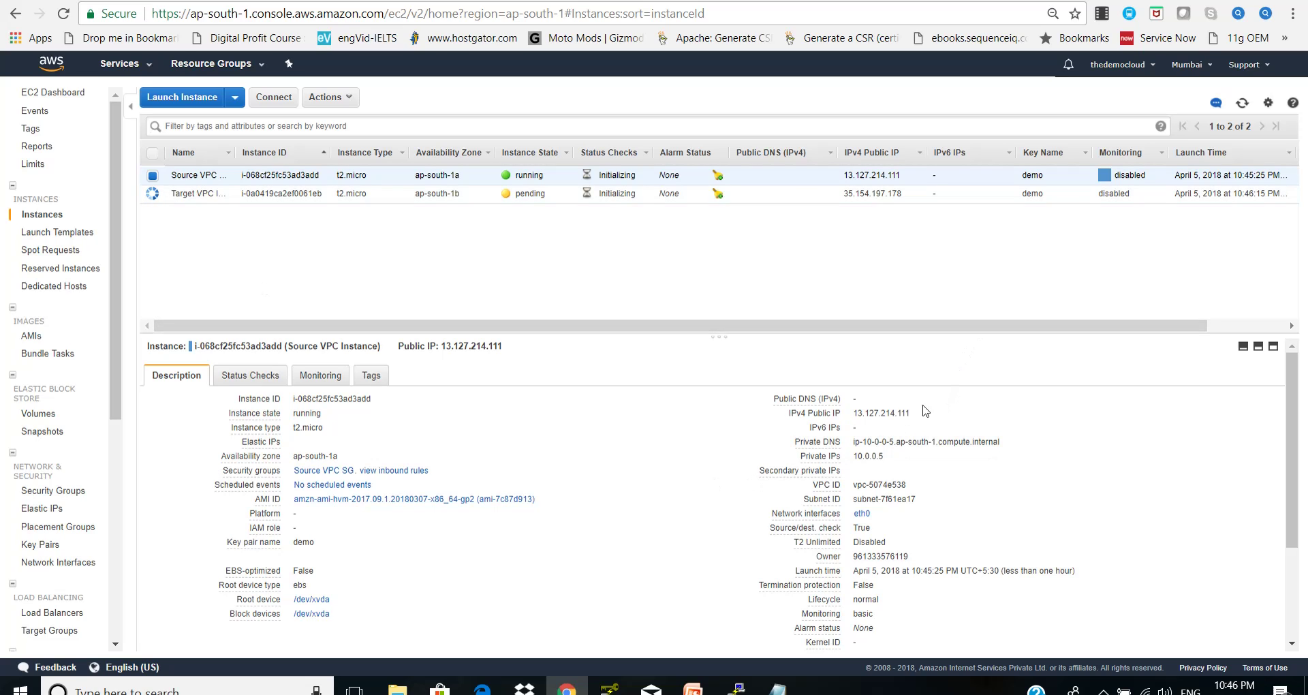
{"action": "left_click_drag", "start_coordinate": [910, 414], "coordinate": [860, 417]}
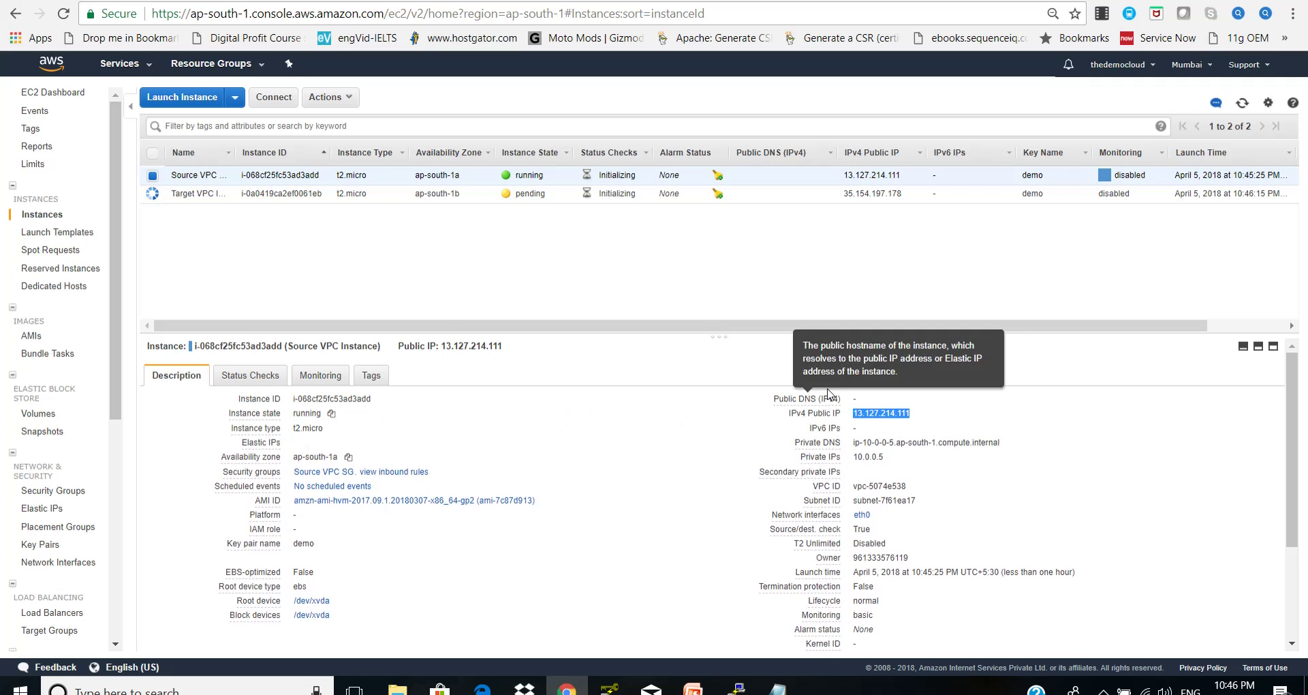
{"action": "left_click_drag", "start_coordinate": [774, 399], "coordinate": [839, 396]}
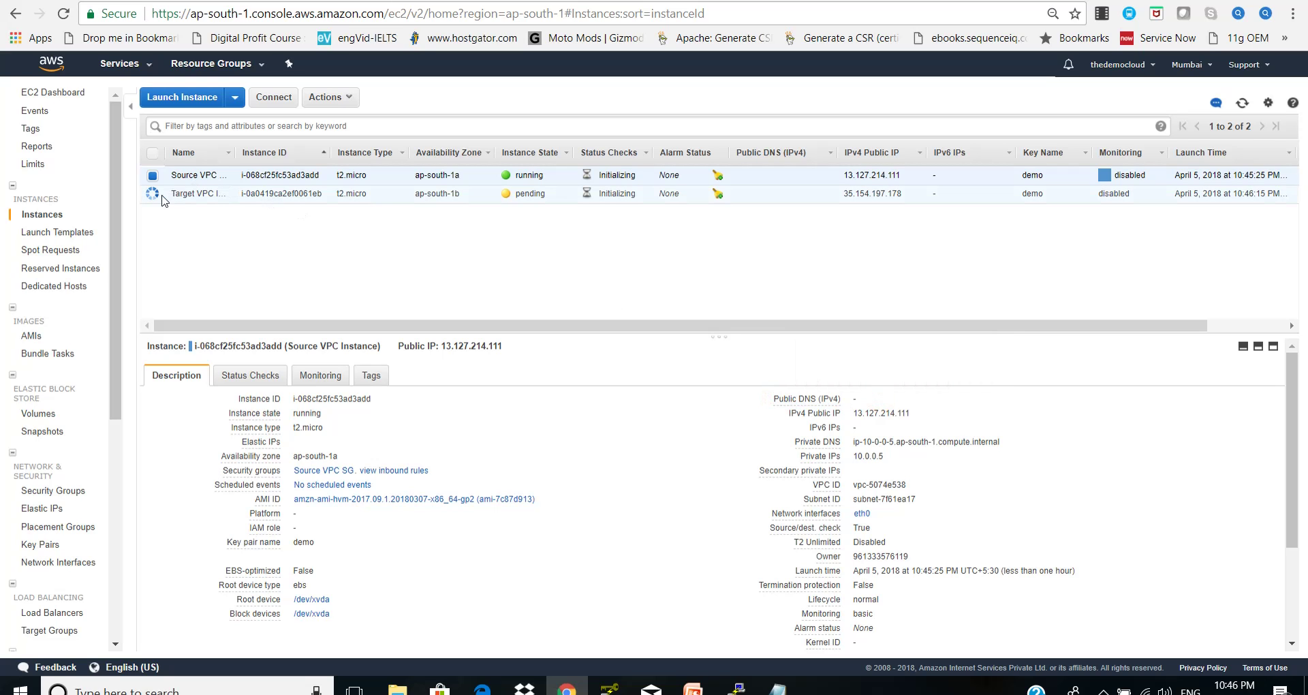
{"action": "left_click", "coordinate": [156, 195]}
{"action": "left_click", "coordinate": [152, 175]}
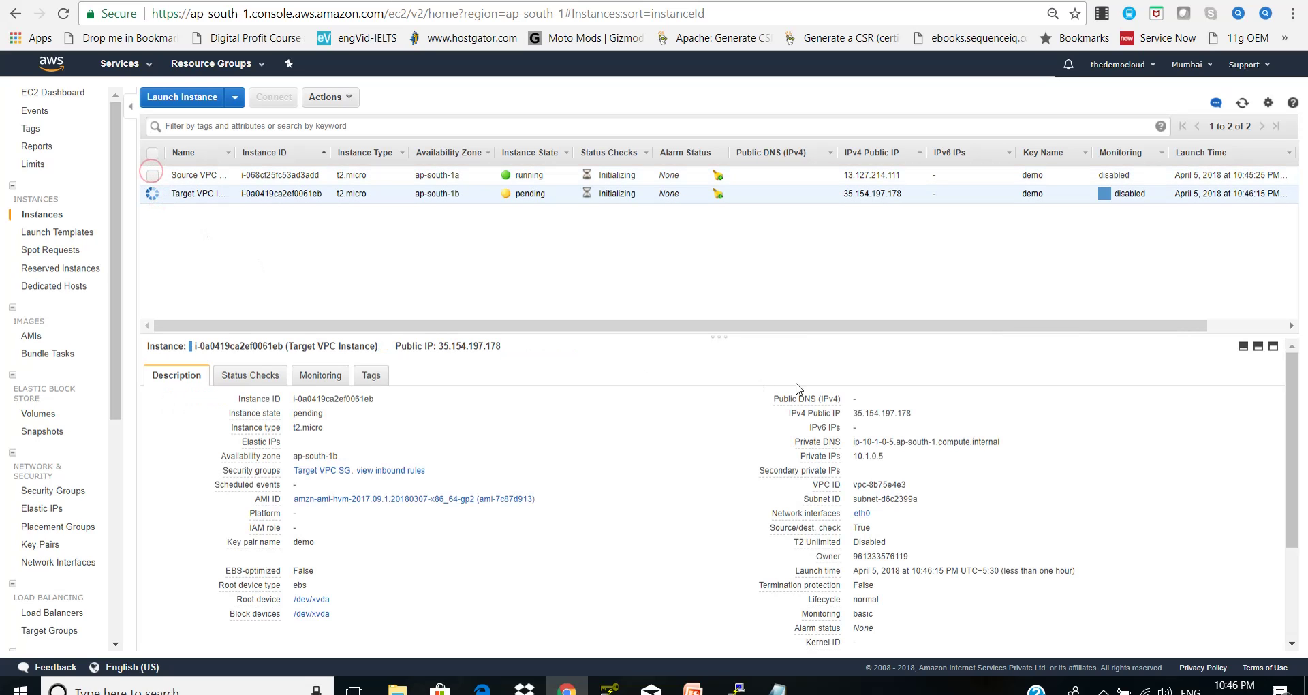
{"action": "mouse_move", "coordinate": [826, 401]}
- Switch to the VPC service and enable DNS hostnames for Target VPC
{"action": "left_click", "coordinate": [132, 64]}
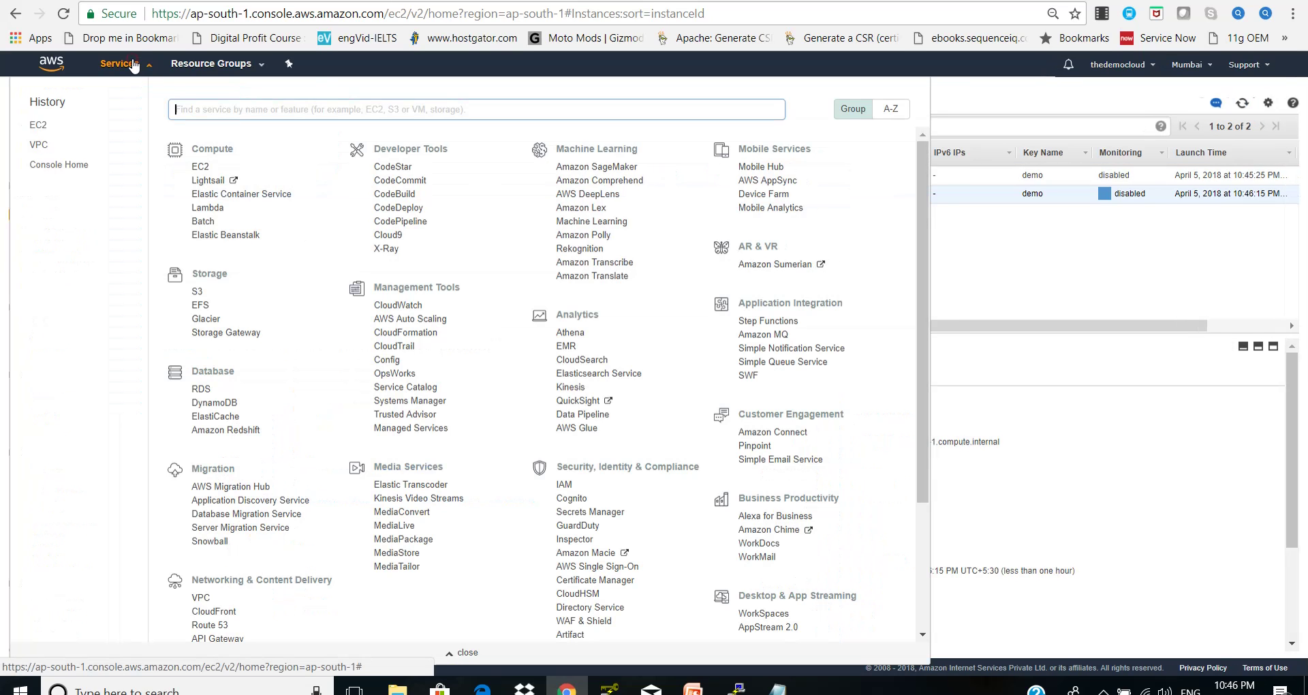
{"action": "left_click", "coordinate": [35, 145]}
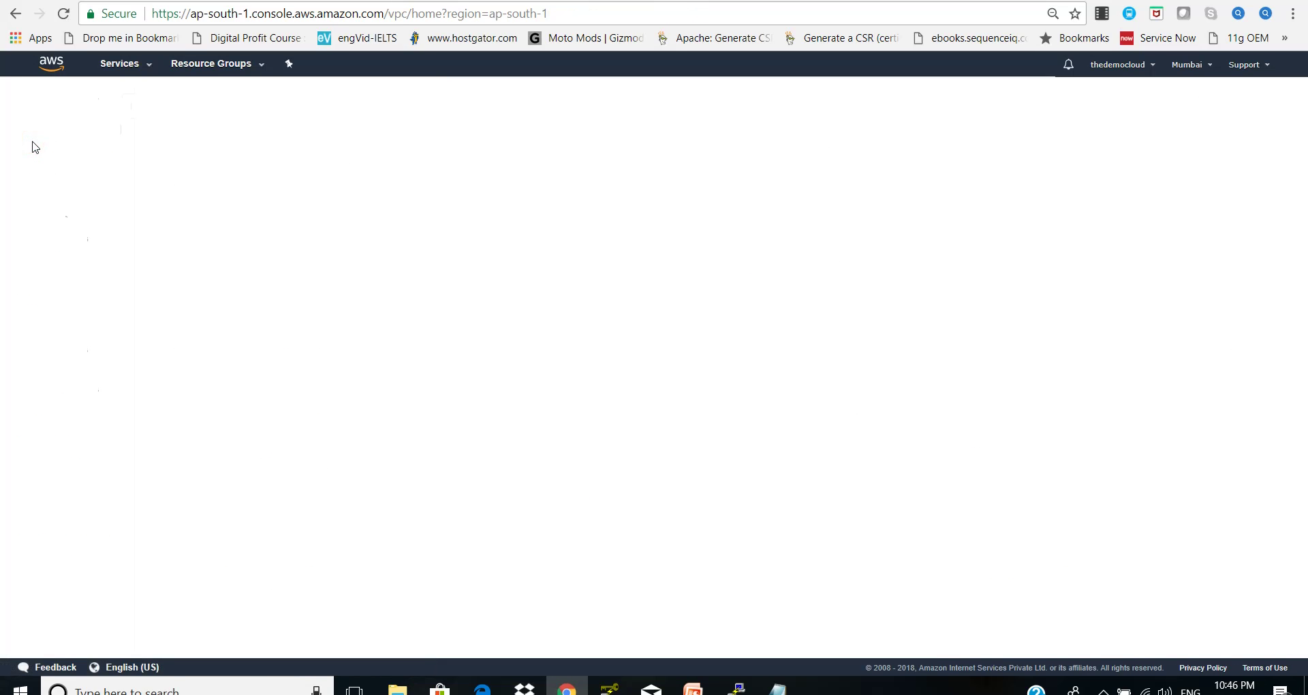
{"action": "left_click", "coordinate": [40, 196]}
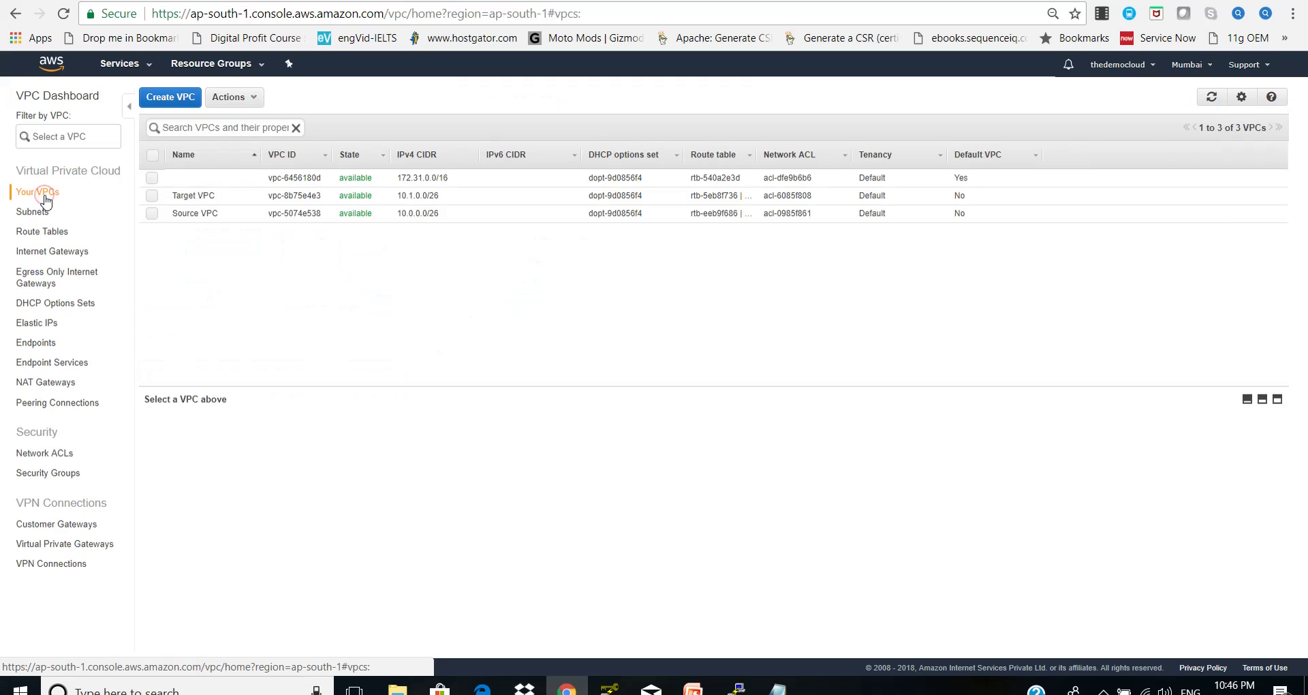
{"action": "left_click", "coordinate": [153, 196]}
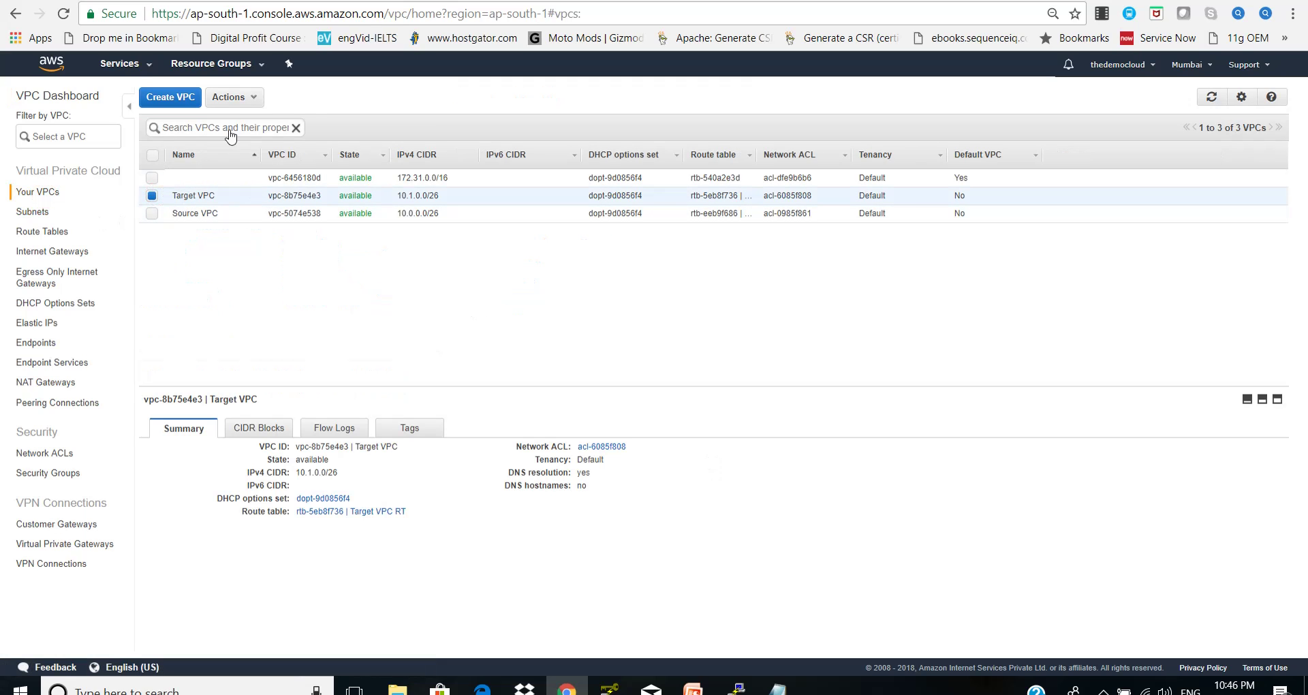
{"action": "left_click", "coordinate": [250, 98]}
{"action": "left_click", "coordinate": [259, 199]}
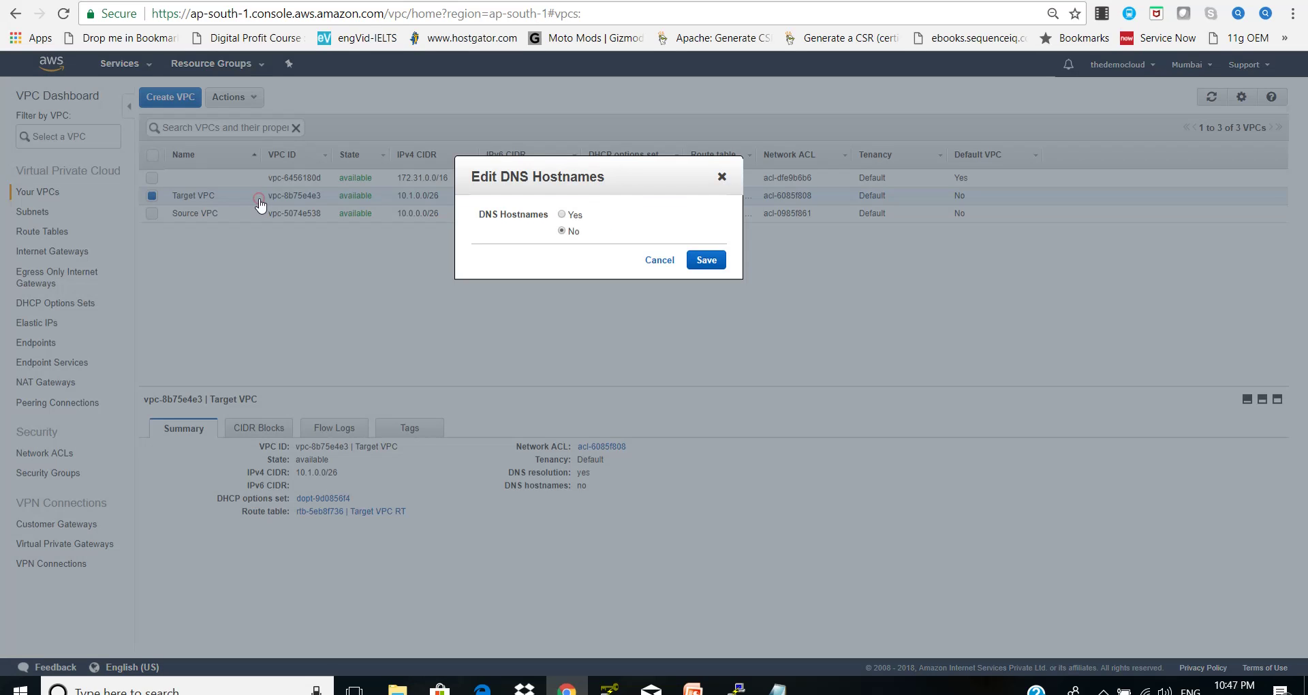
{"action": "left_click", "coordinate": [706, 260]}
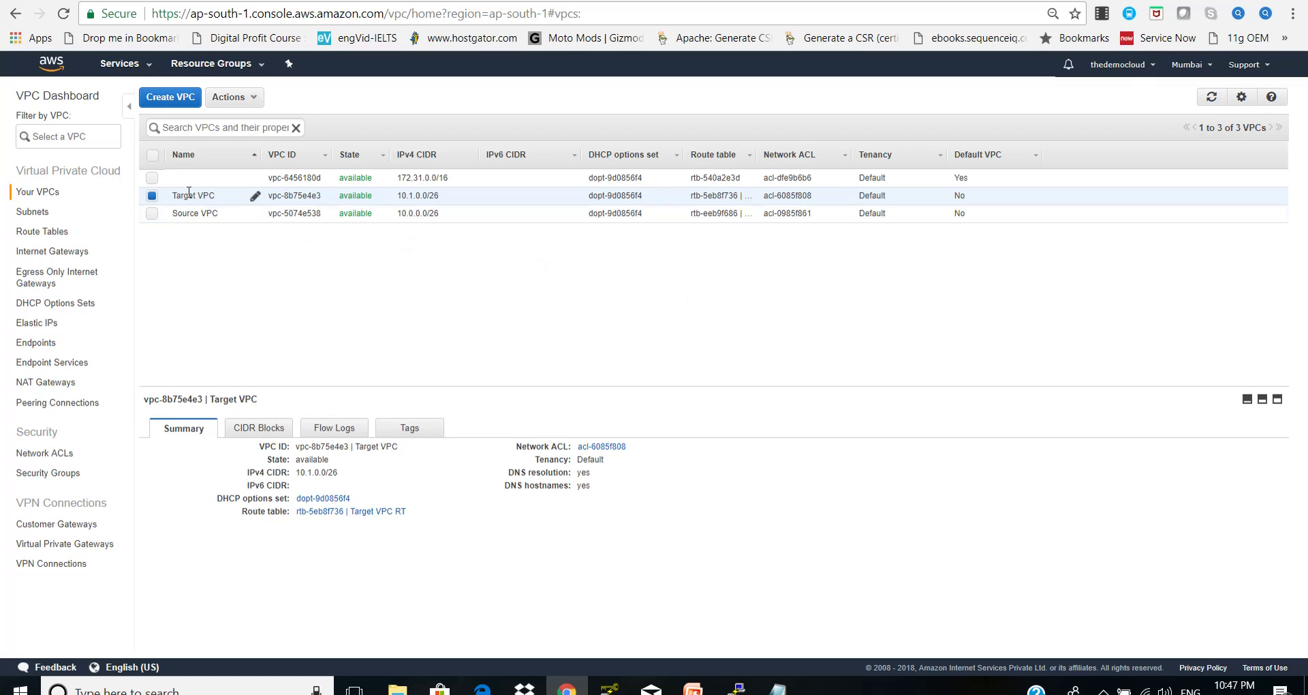
- Enable DNS hostnames for Source VPC
{"action": "left_click", "coordinate": [152, 195]}
{"action": "left_click", "coordinate": [152, 213]}
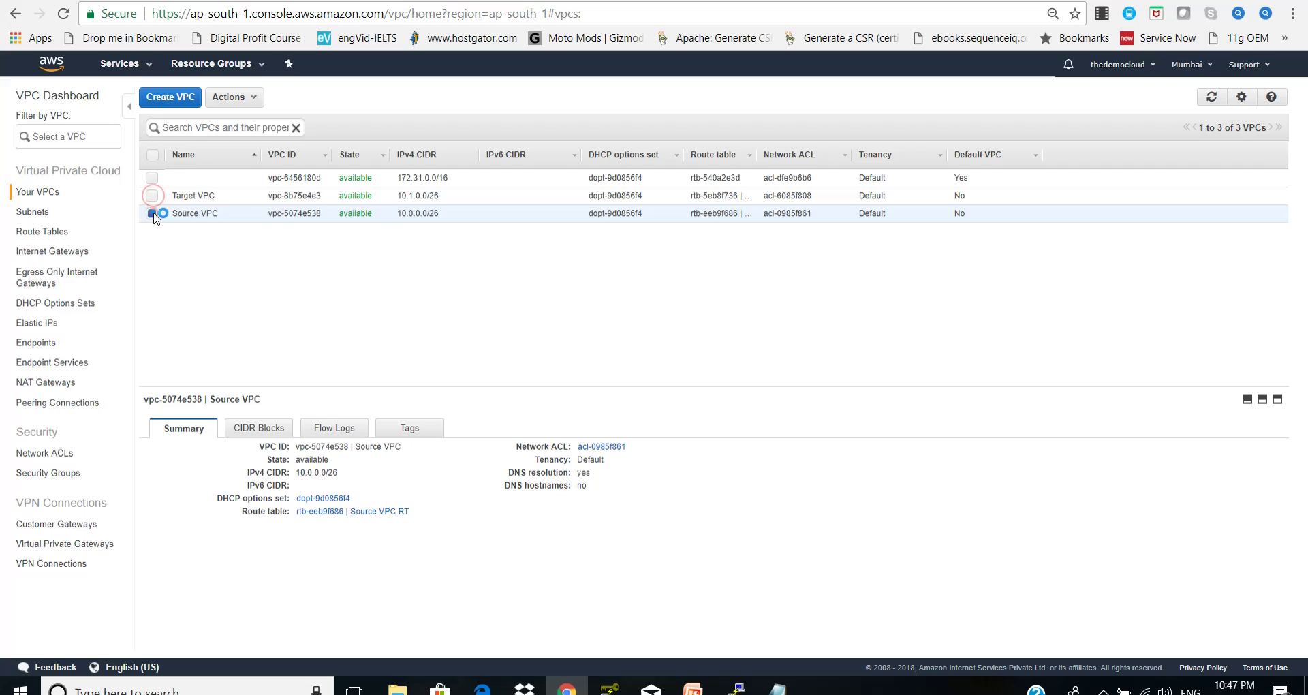
{"action": "left_click", "coordinate": [257, 99]}
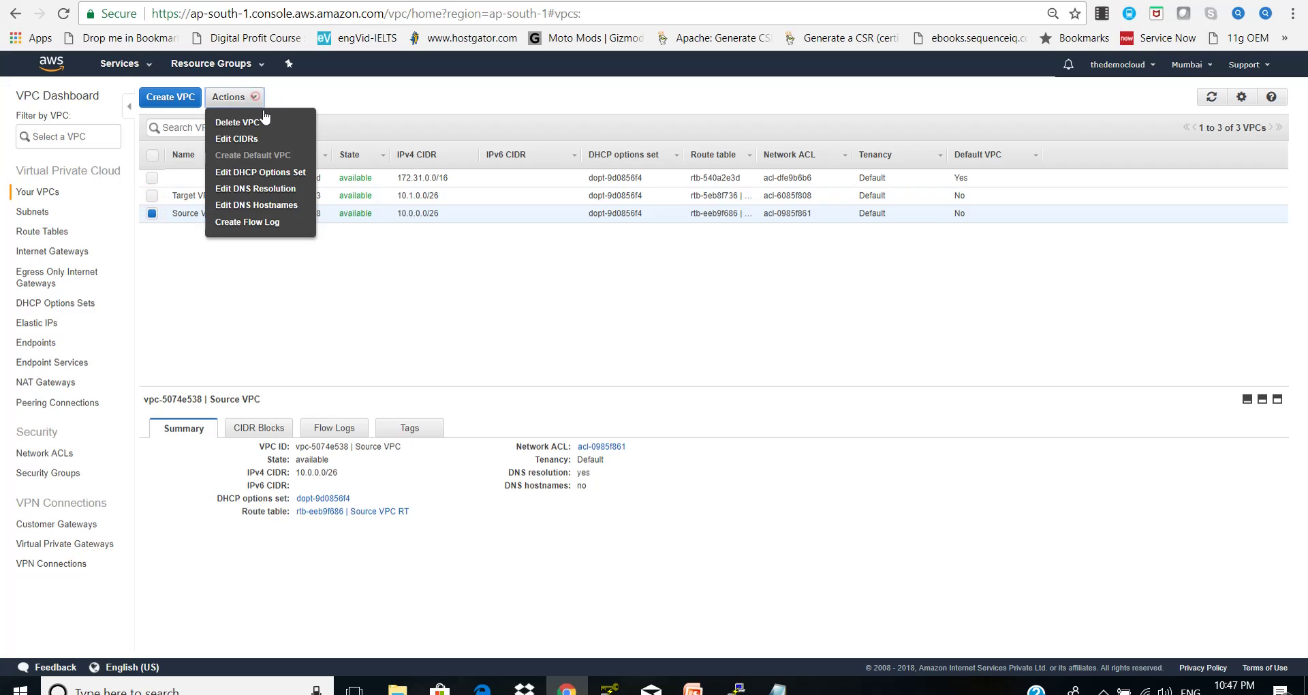
{"action": "left_click", "coordinate": [283, 204]}
{"action": "left_click", "coordinate": [574, 214]}
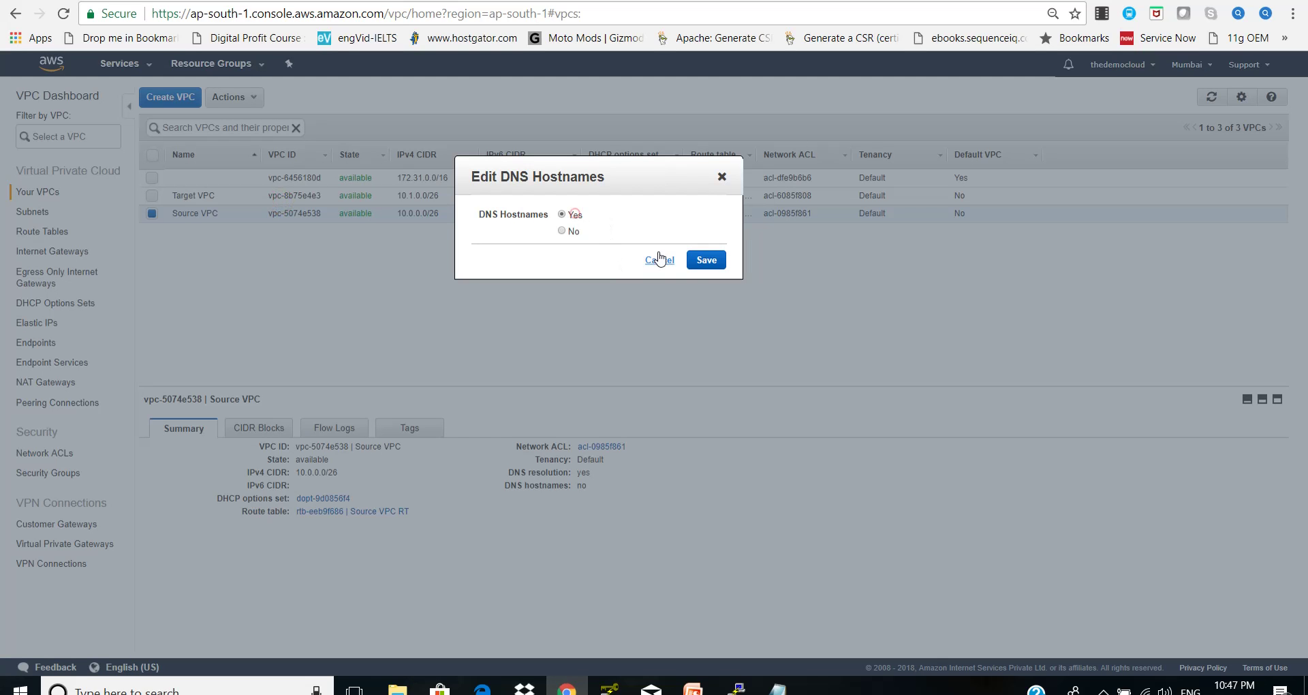
{"action": "left_click", "coordinate": [693, 261]}
- Return to the running EC2 instances and copy the public DNS of the Source VPC instance
{"action": "left_click", "coordinate": [130, 71]}
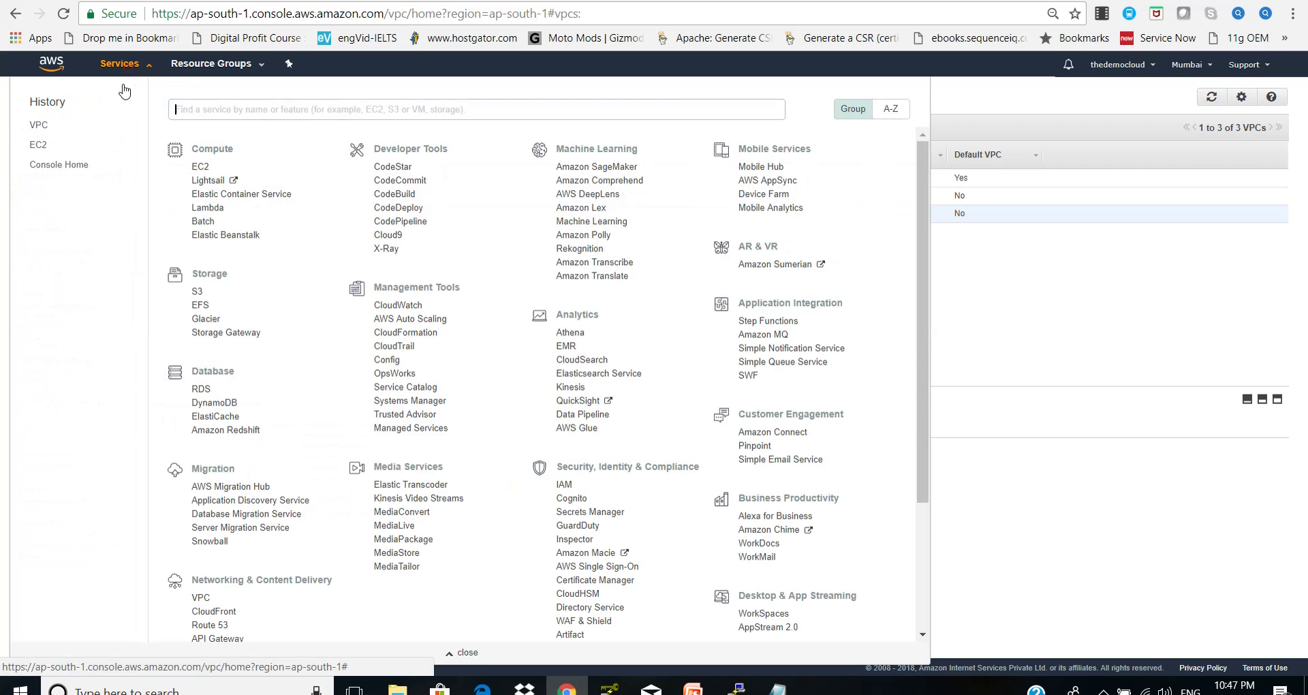
{"action": "left_click", "coordinate": [45, 140]}
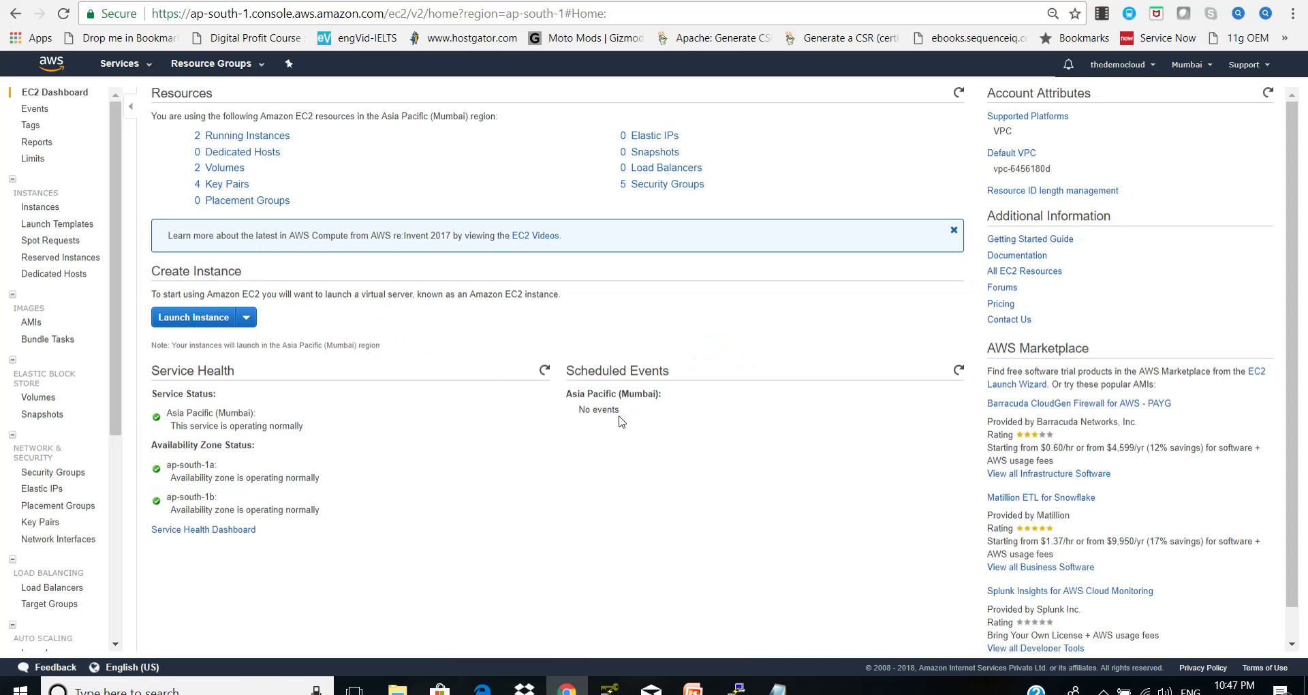
{"action": "left_click", "coordinate": [258, 136]}
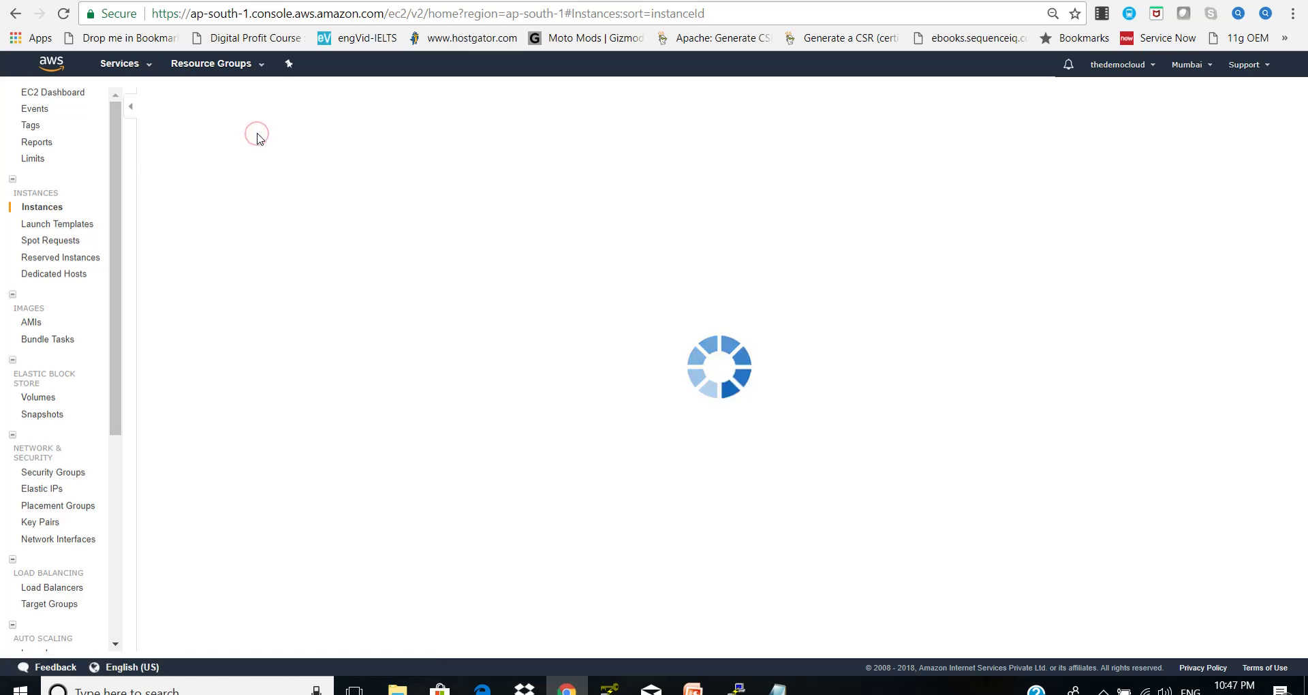
{"action": "left_click", "coordinate": [154, 177]}
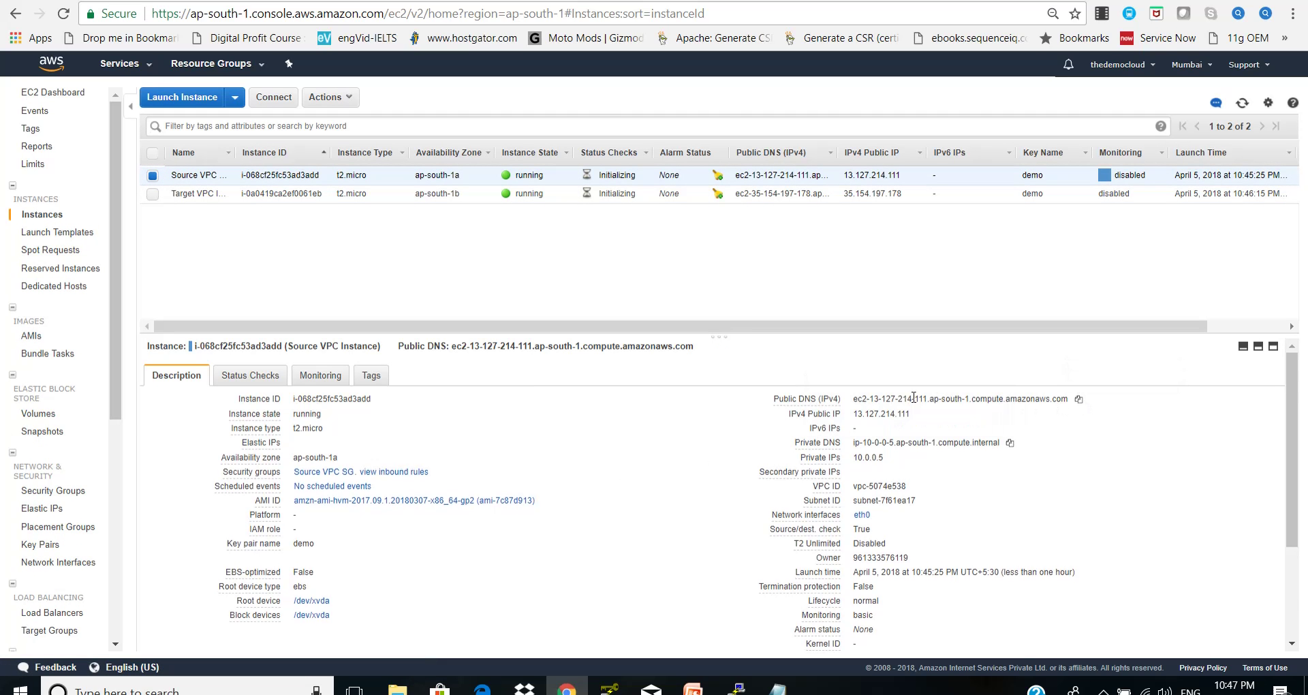
{"action": "left_click", "coordinate": [569, 269]}
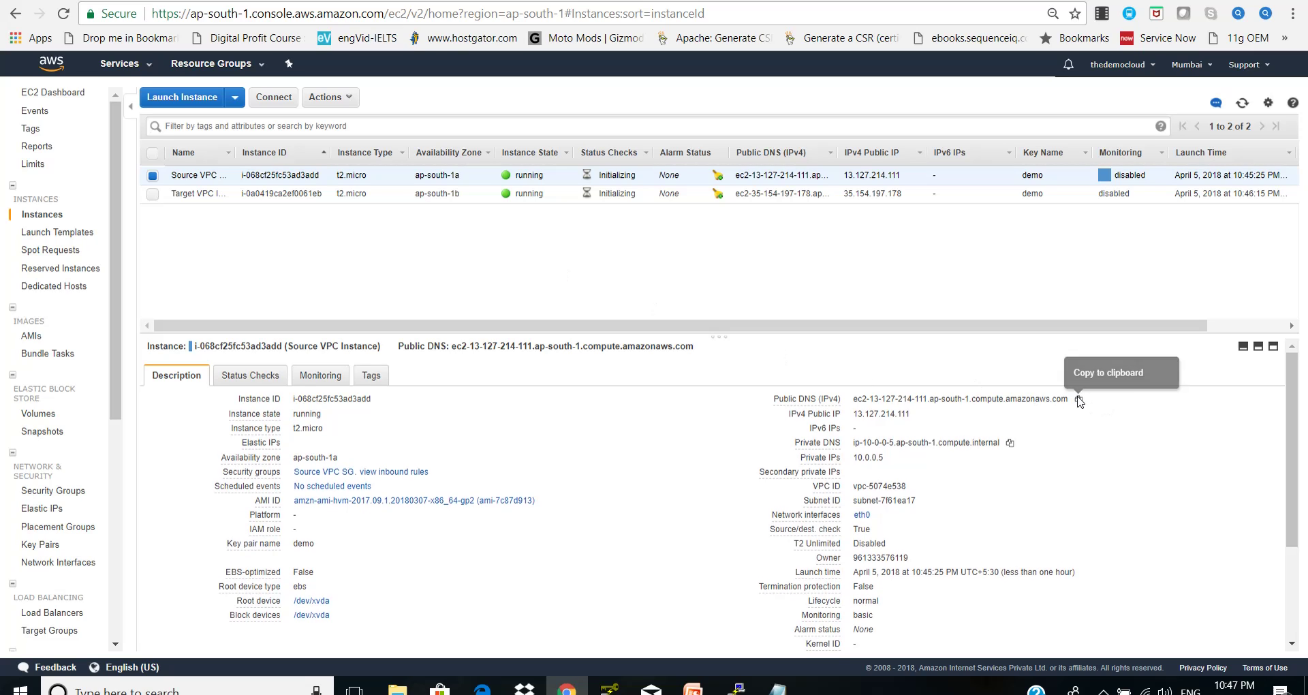
{"action": "left_click", "coordinate": [1078, 399]}
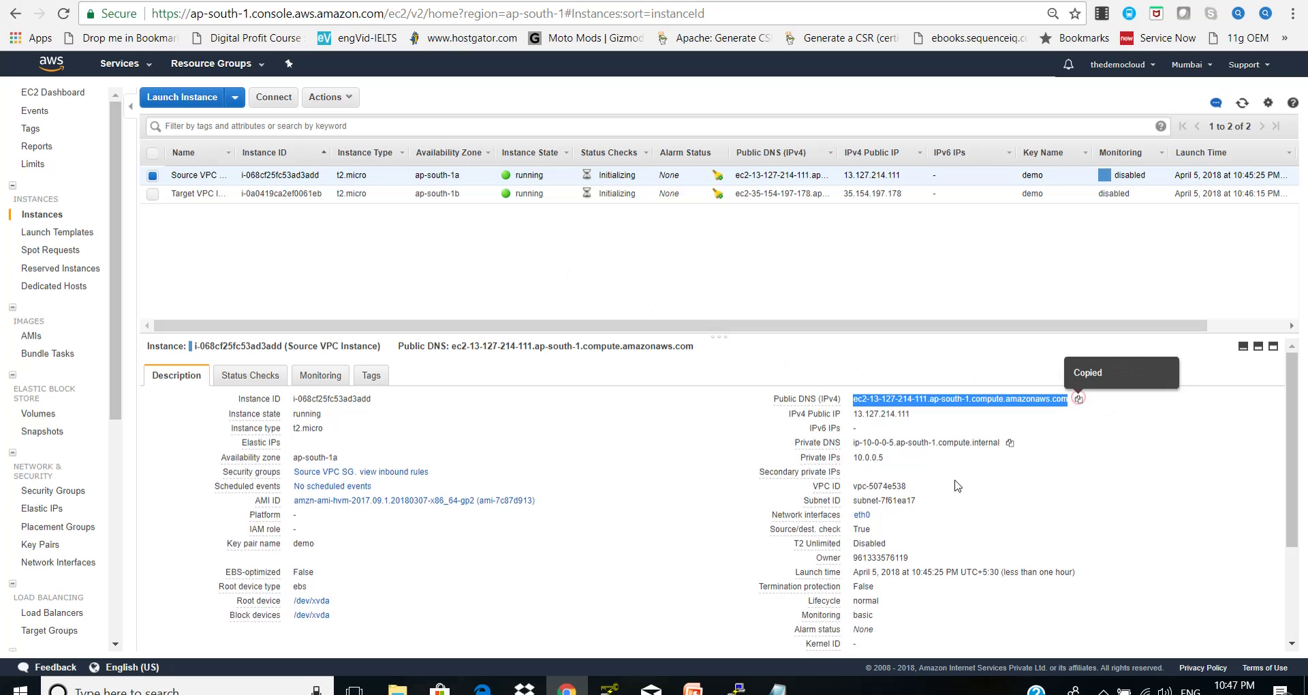
- In PuTTY, set up an SSH session to the copied Source VPC instance DNS with demo.ppk as the private key
{"action": "left_click", "coordinate": [735, 687]}
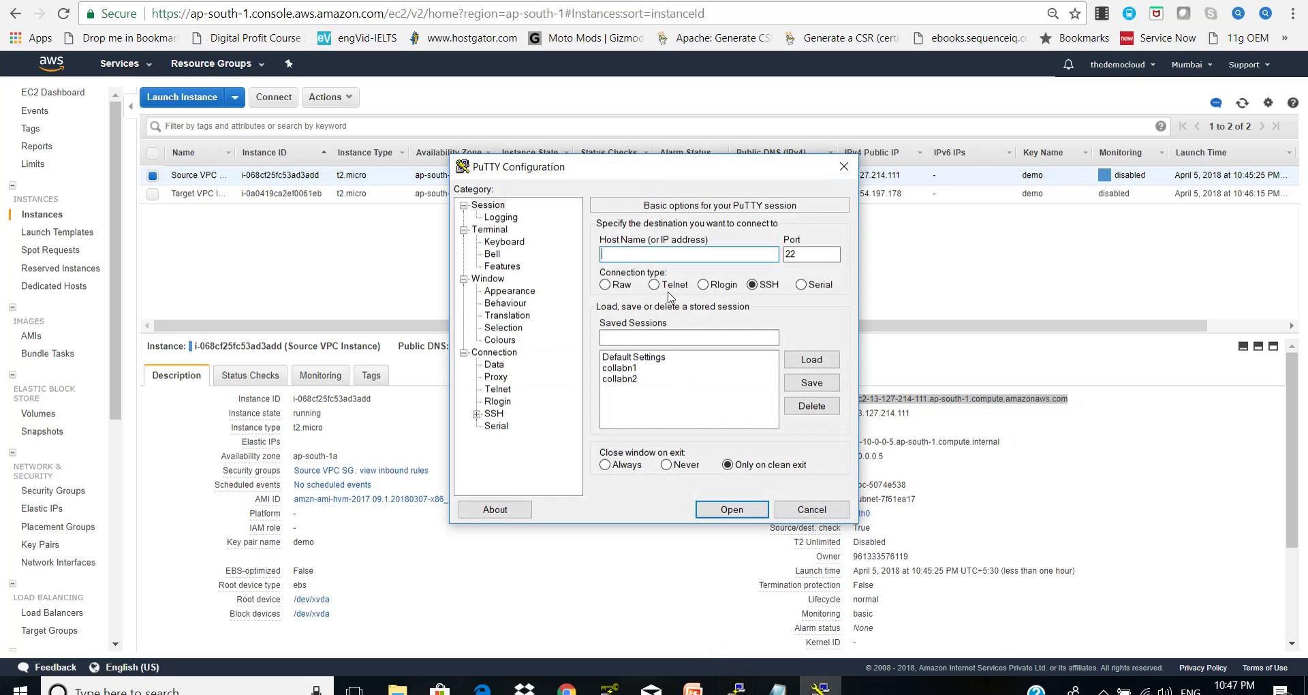
{"action": "key", "text": "ctrl+v"}
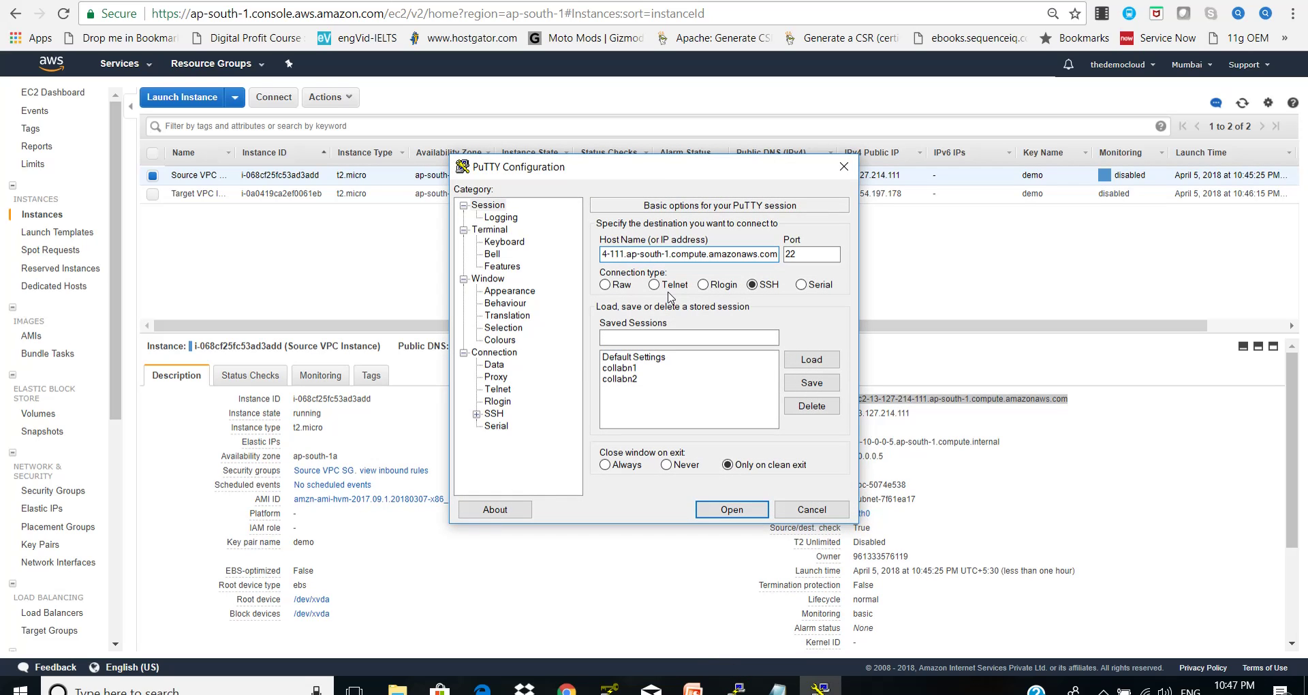
{"action": "left_click", "coordinate": [495, 414]}
{"action": "left_click", "coordinate": [475, 413]}
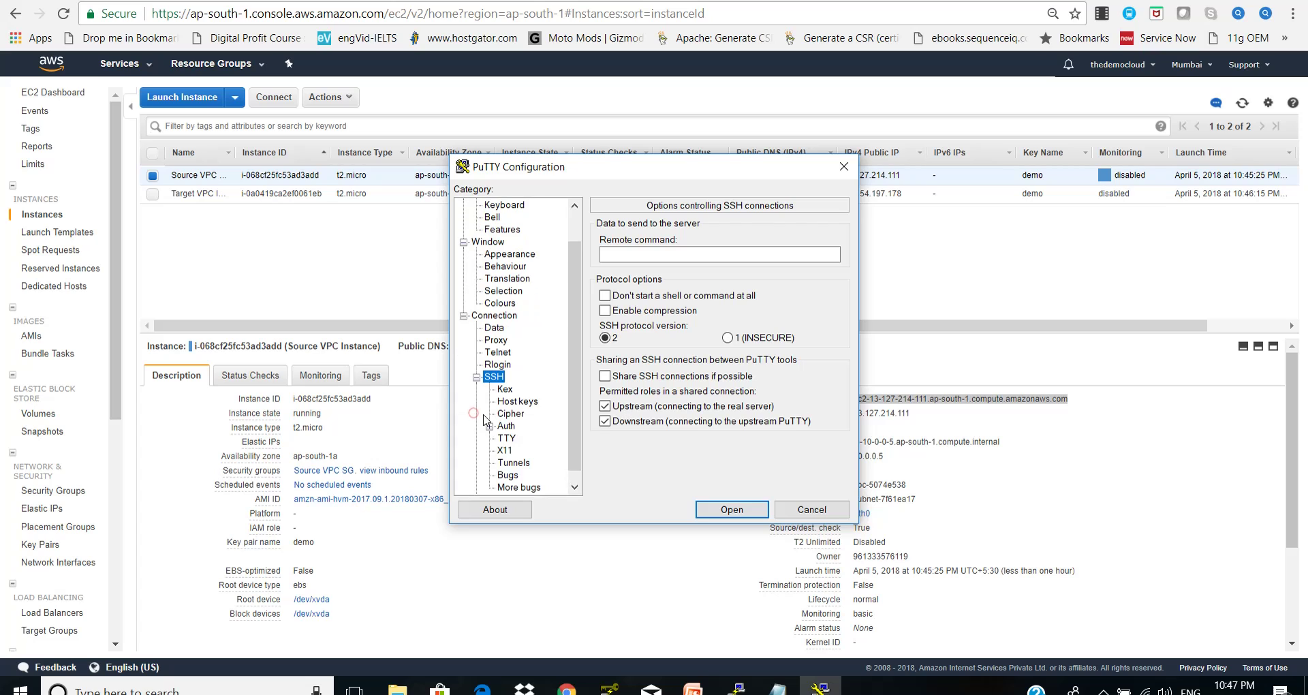
{"action": "left_click", "coordinate": [505, 426]}
{"action": "left_click", "coordinate": [811, 396]}
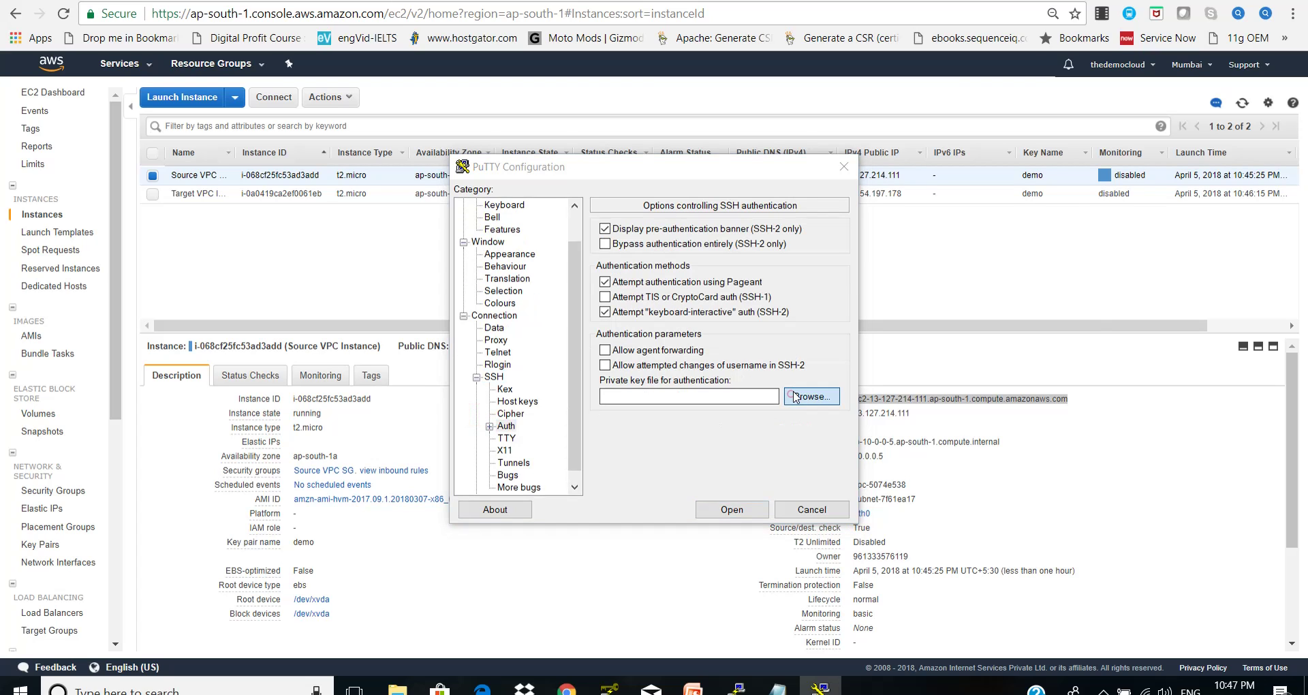
{"action": "left_click", "coordinate": [686, 320]}
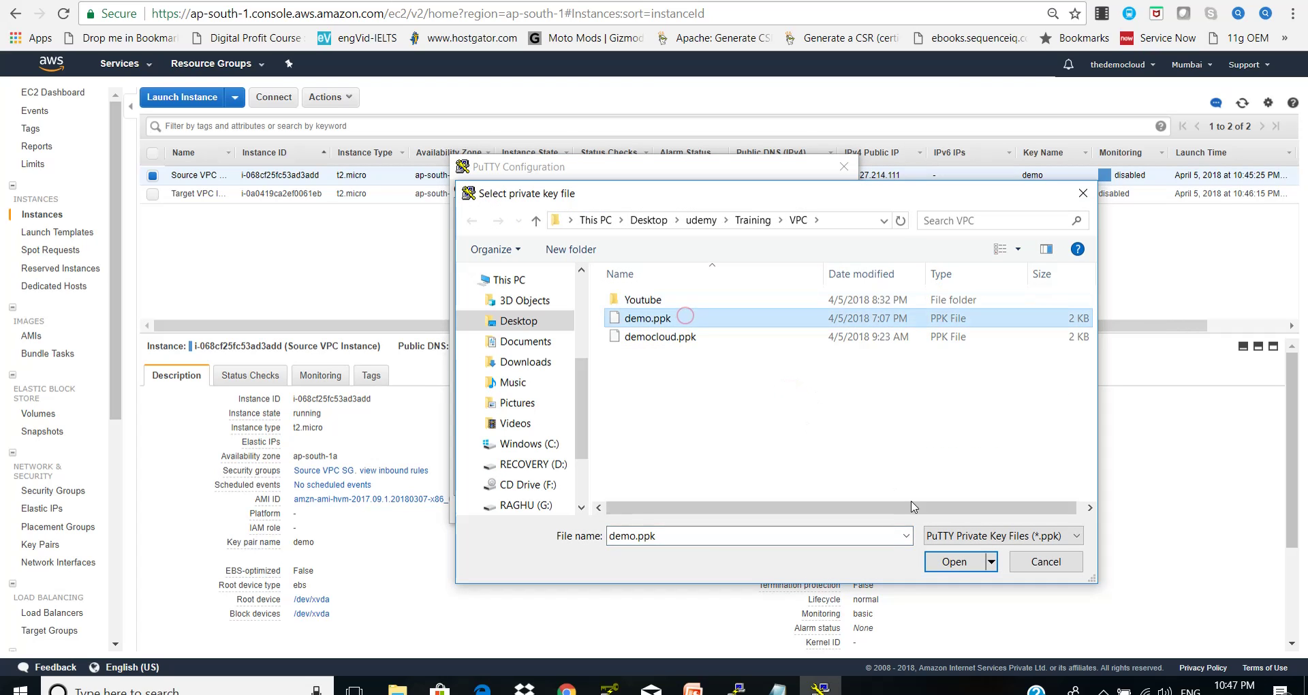
{"action": "left_click", "coordinate": [948, 563]}
- Open the Source VPC instance connection, trust its host key and log in as ec2-user
{"action": "left_click", "coordinate": [732, 510]}
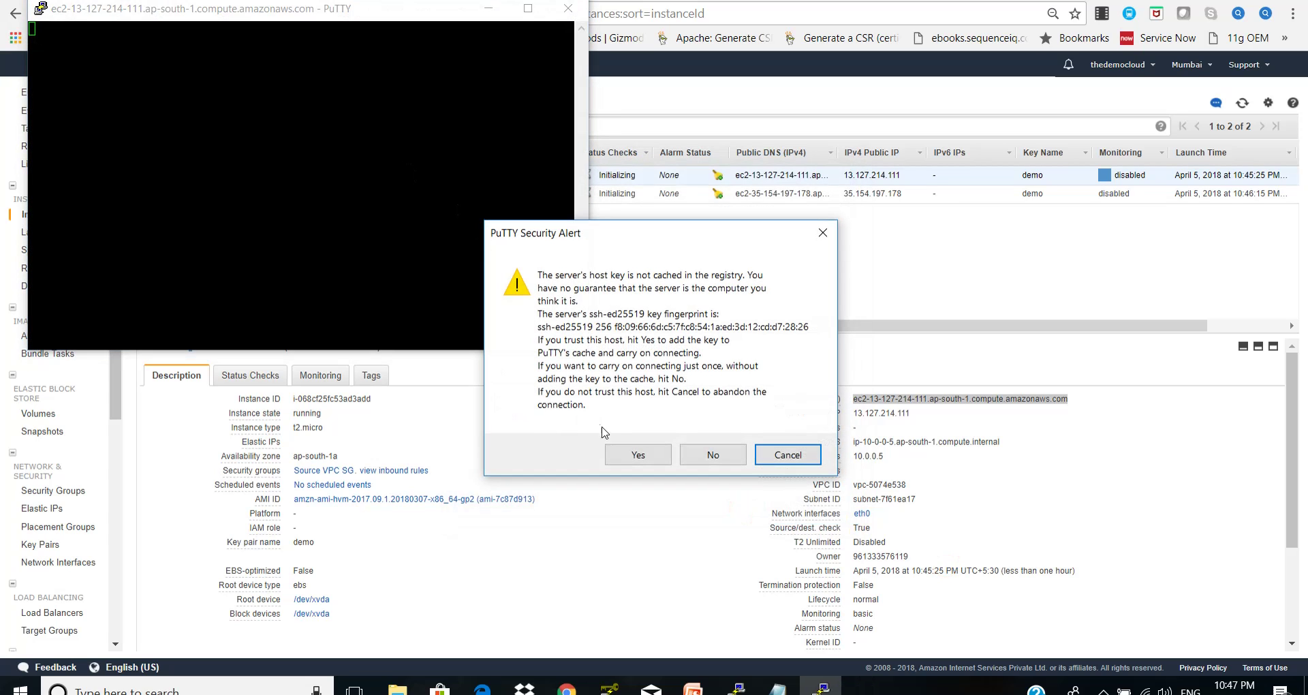
{"action": "left_click", "coordinate": [633, 454]}
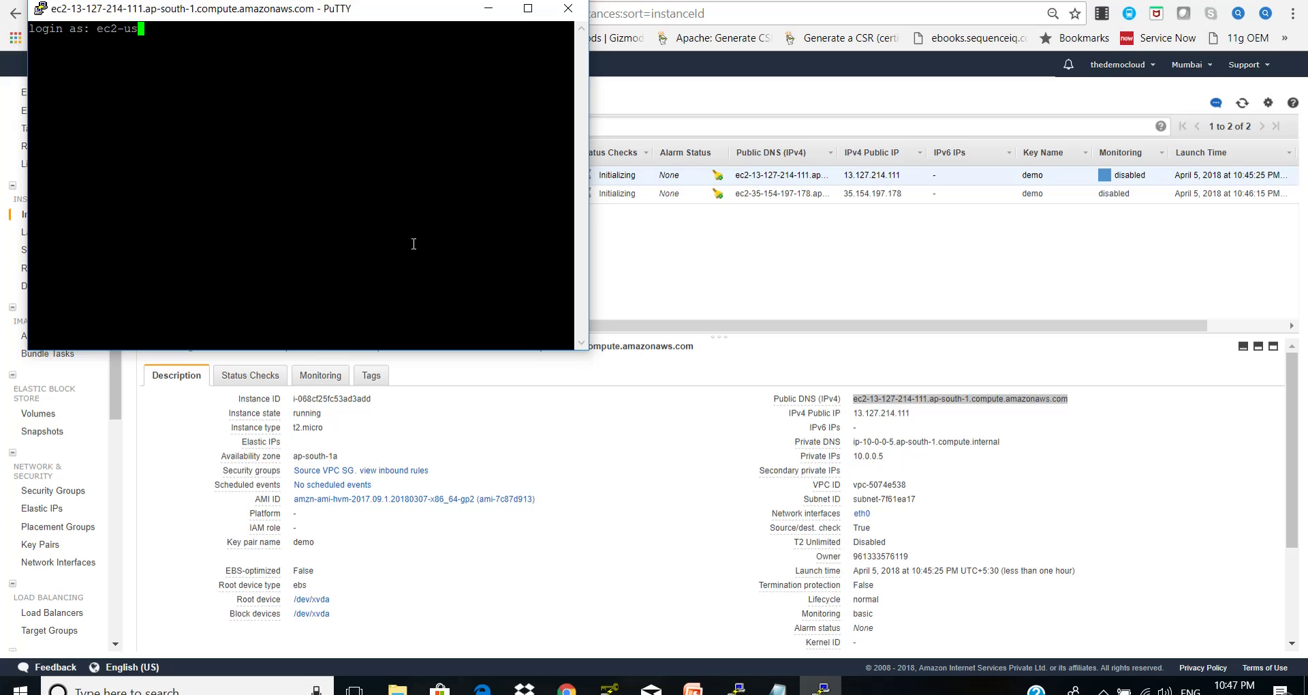
{"action": "key", "text": "Return"}
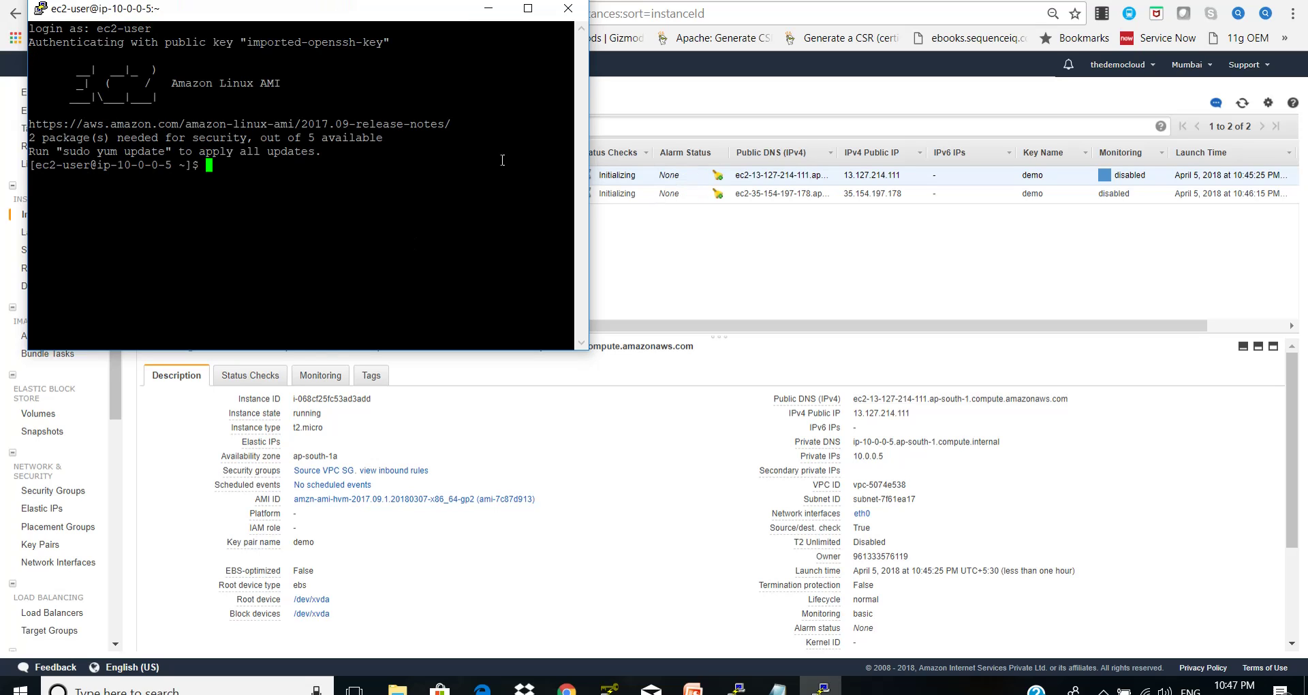
- Maximize the Source VPC instance's terminal and test internet access with ping 8.8.8.8, stopping it after a few replies
{"action": "left_click", "coordinate": [529, 8]}
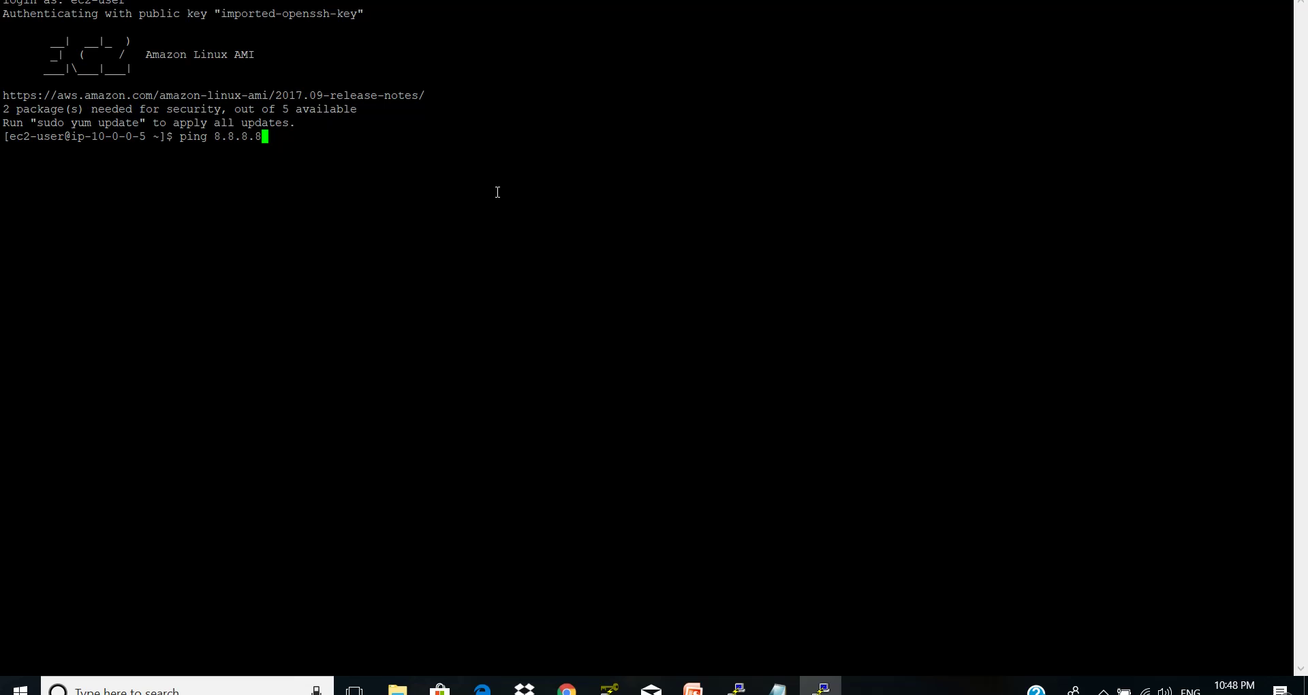
{"action": "key", "text": "Return"}
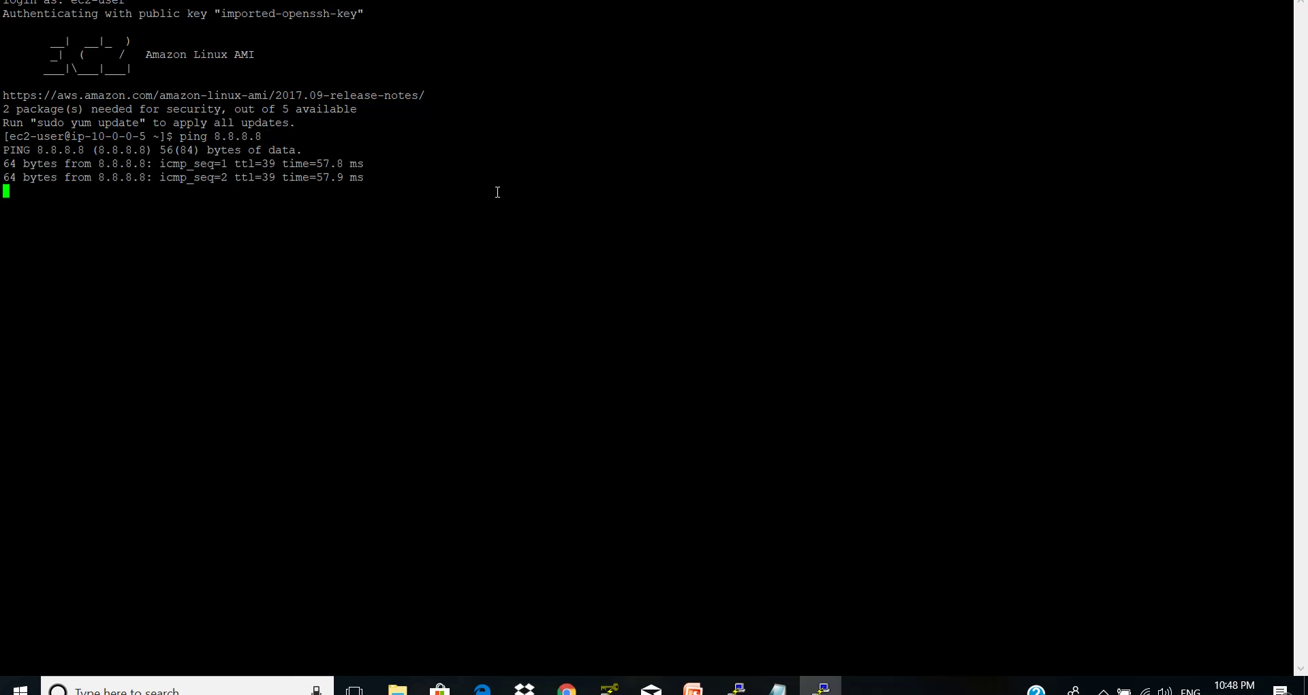
{"action": "key", "text": "ctrl+c"}
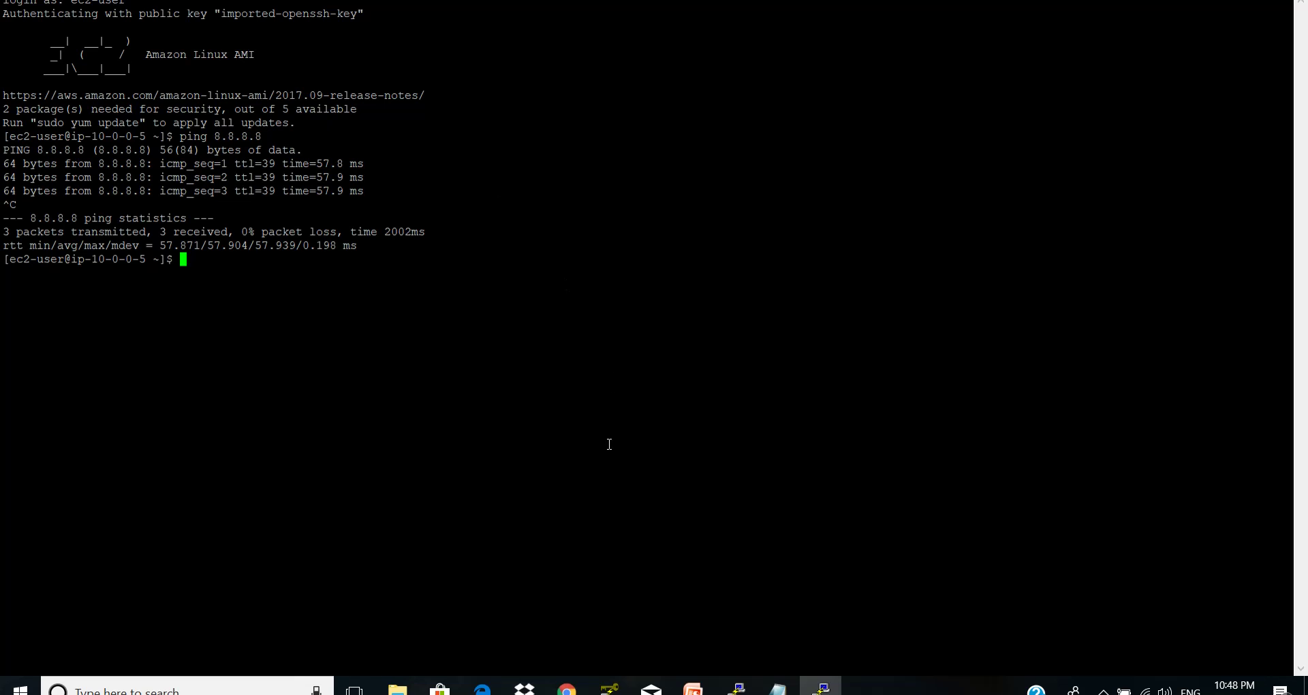
- Switch to the EC2 console in Chrome and copy the public DNS of the Target VPC instance
{"action": "left_click", "coordinate": [567, 688]}
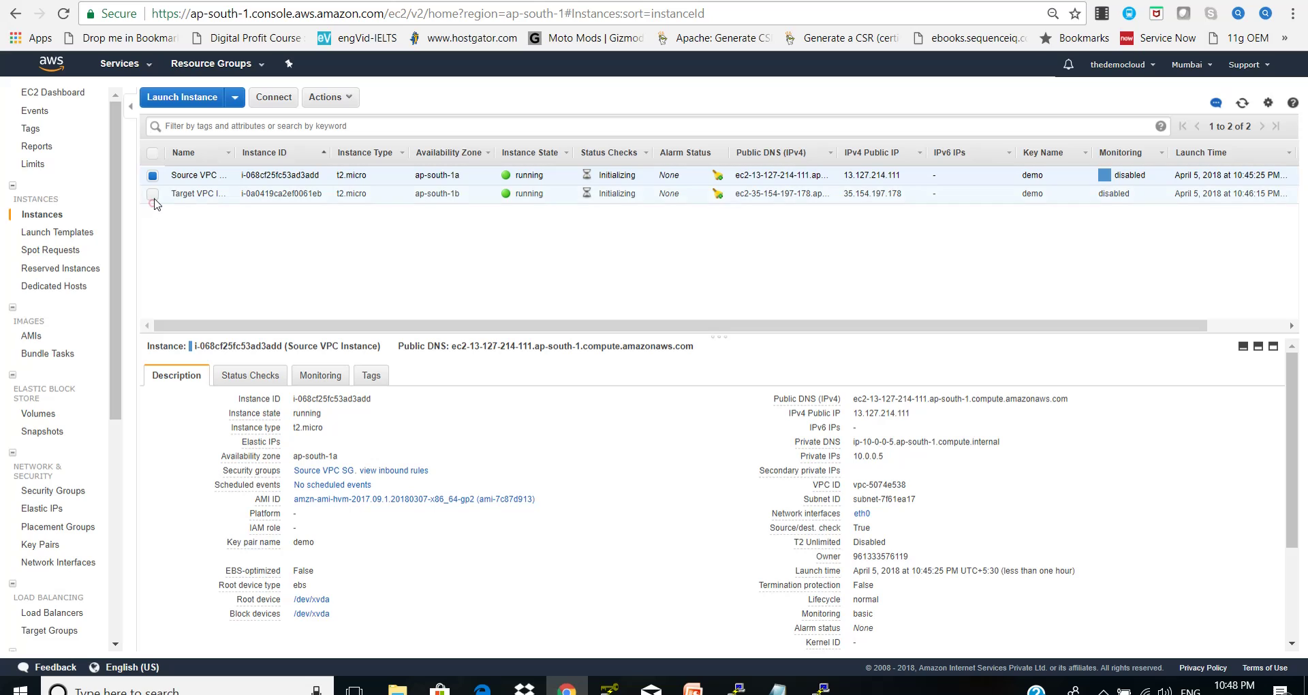
{"action": "left_click", "coordinate": [153, 194]}
{"action": "left_click", "coordinate": [153, 175]}
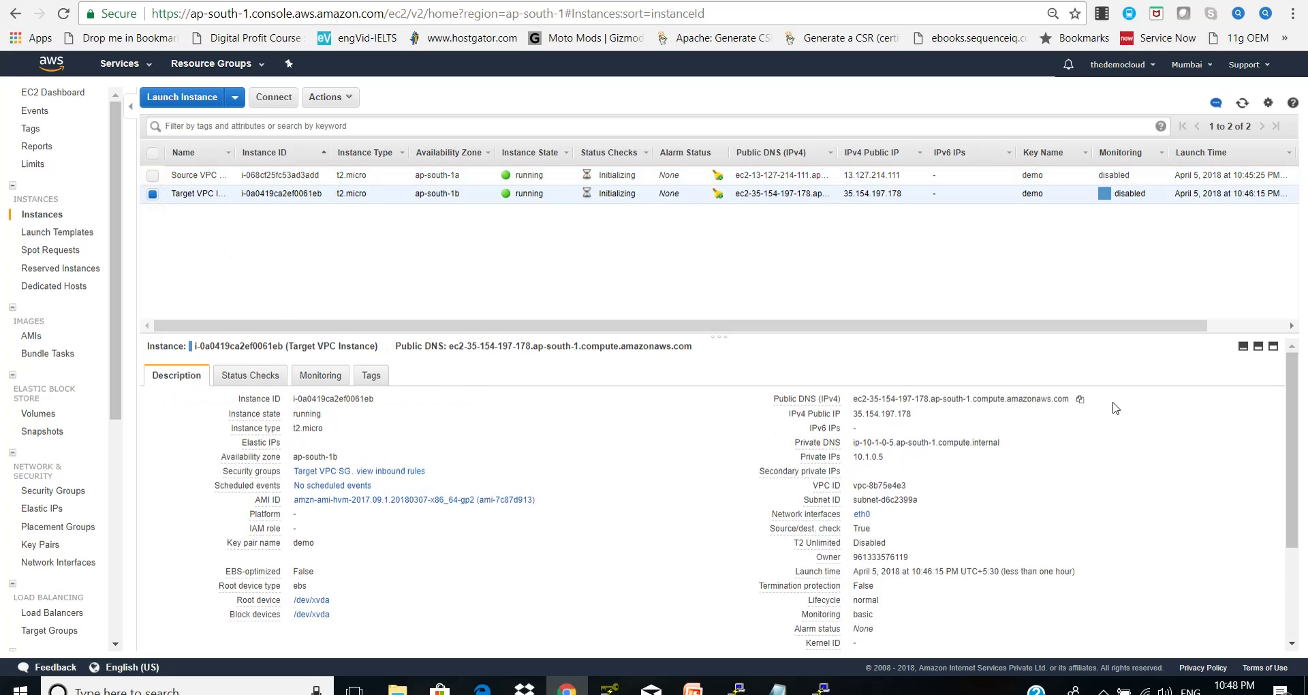
{"action": "left_click", "coordinate": [1080, 399]}
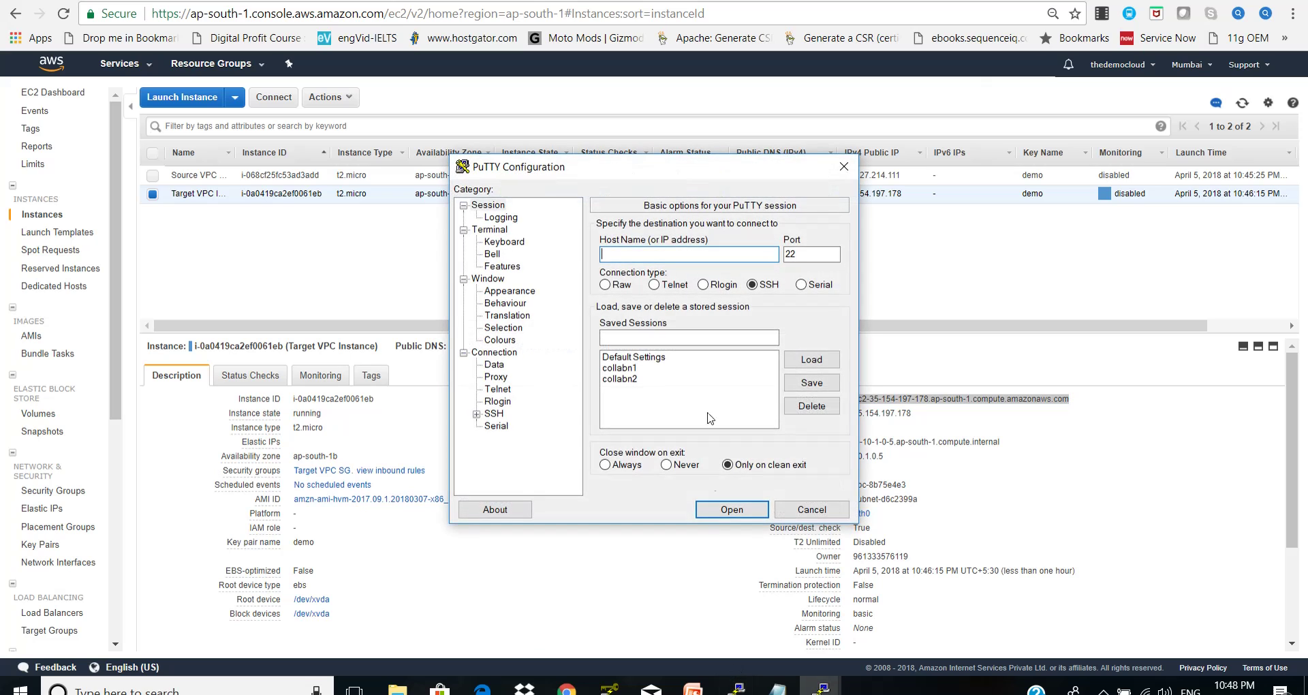
- In PuTTY, set up an SSH session to the copied Target VPC instance DNS with demo.ppk as the private key
{"action": "key", "text": "ctrl+v"}
{"action": "left_click", "coordinate": [494, 414]}
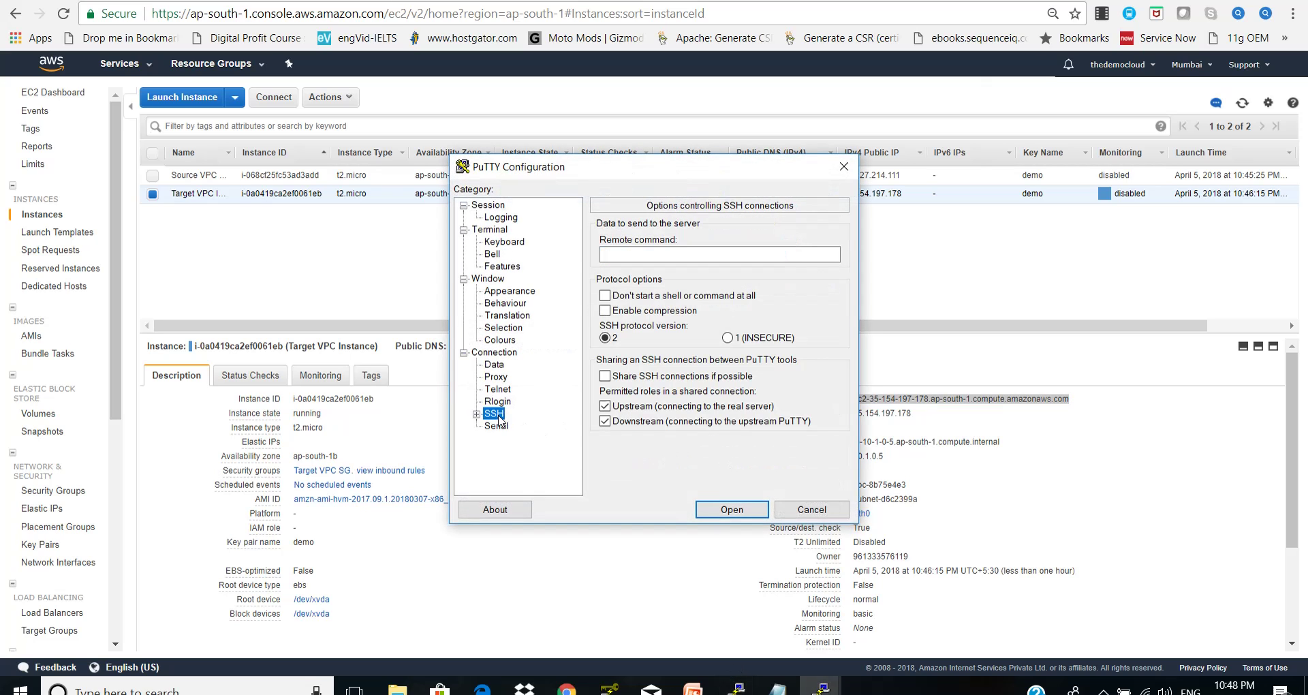
{"action": "left_click", "coordinate": [476, 414]}
{"action": "left_click", "coordinate": [508, 426]}
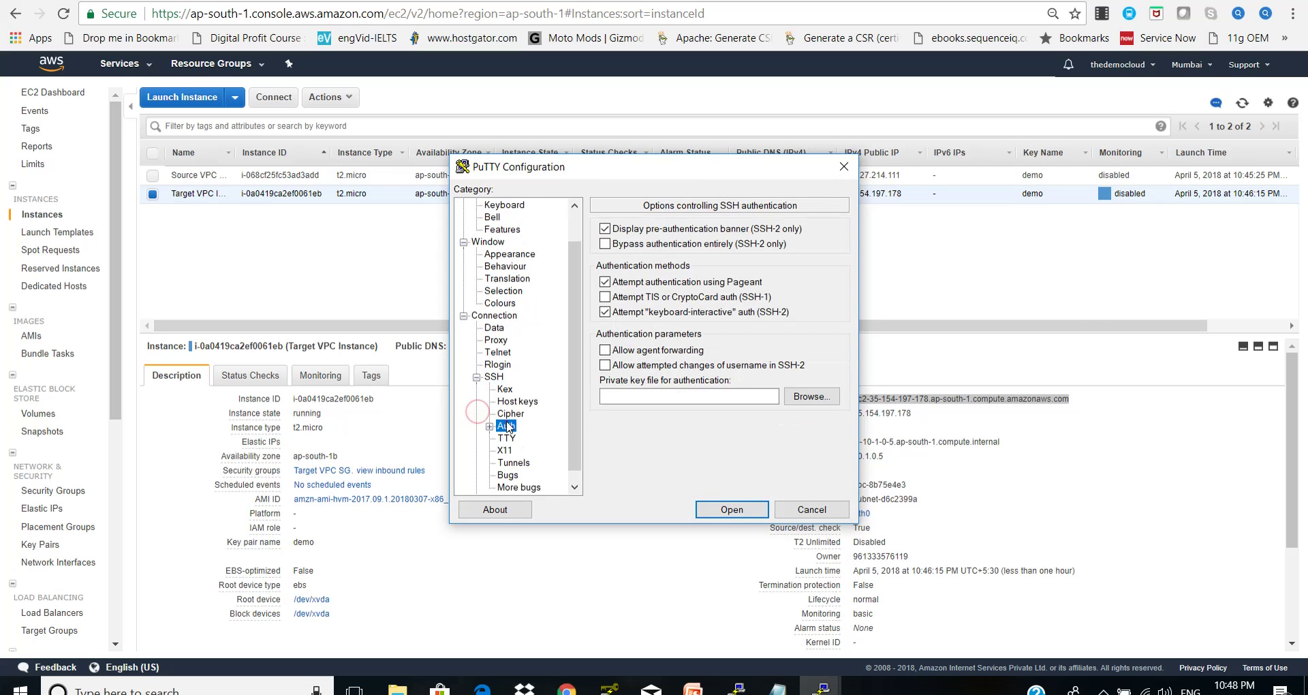
{"action": "left_click", "coordinate": [809, 402]}
{"action": "left_click", "coordinate": [675, 318]}
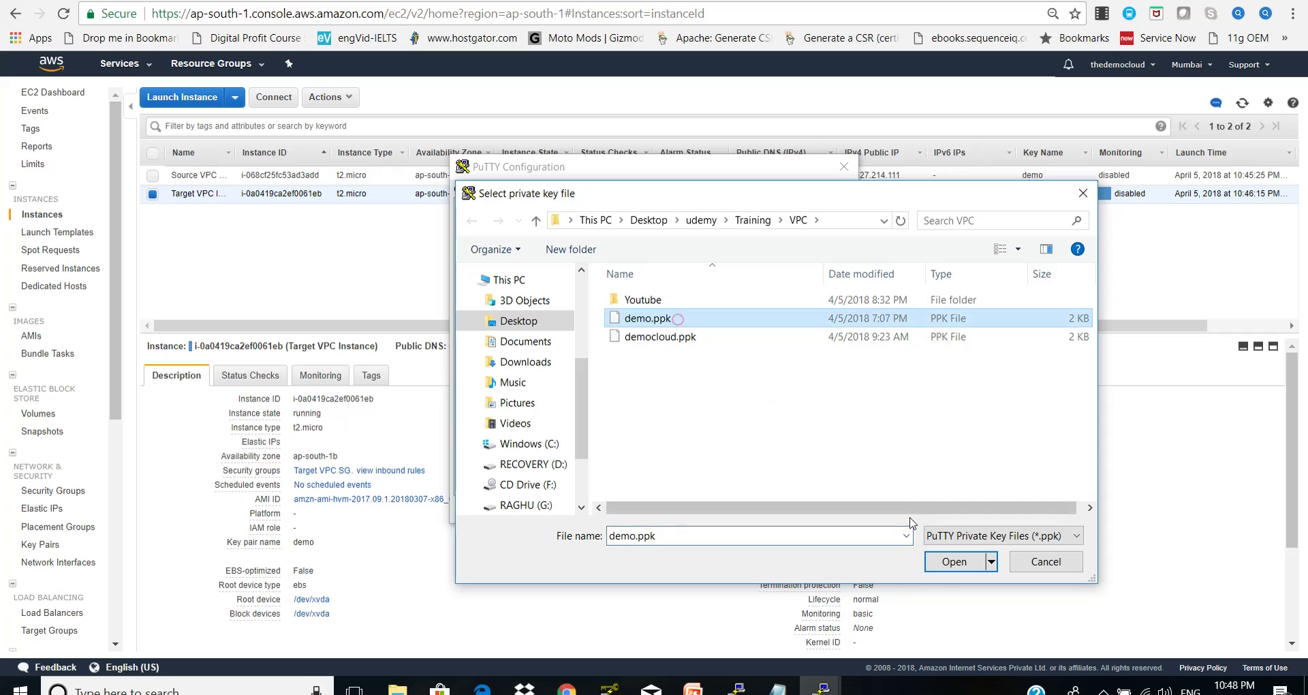
{"action": "left_click", "coordinate": [954, 562]}
- Open the Target VPC instance connection, trust its host key and log in as ec2-user in a normal-sized window
{"action": "left_click", "coordinate": [743, 509]}
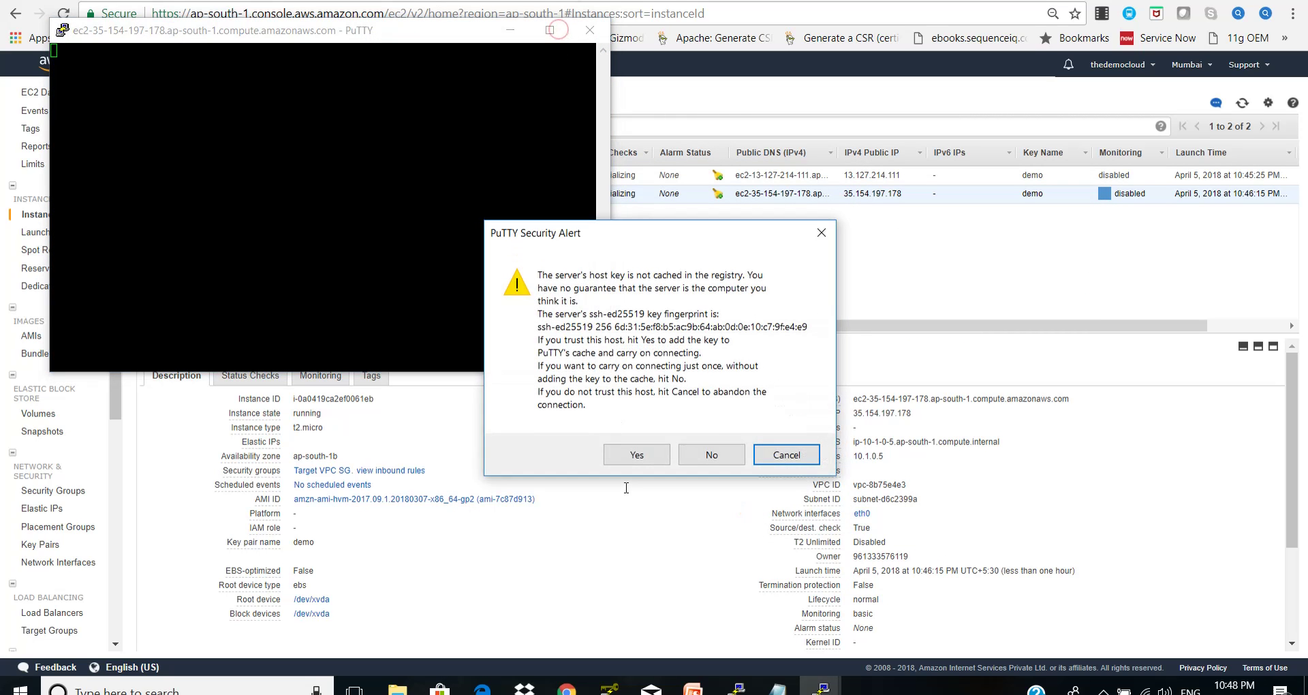
{"action": "left_click", "coordinate": [635, 454]}
{"action": "left_click", "coordinate": [549, 31]}
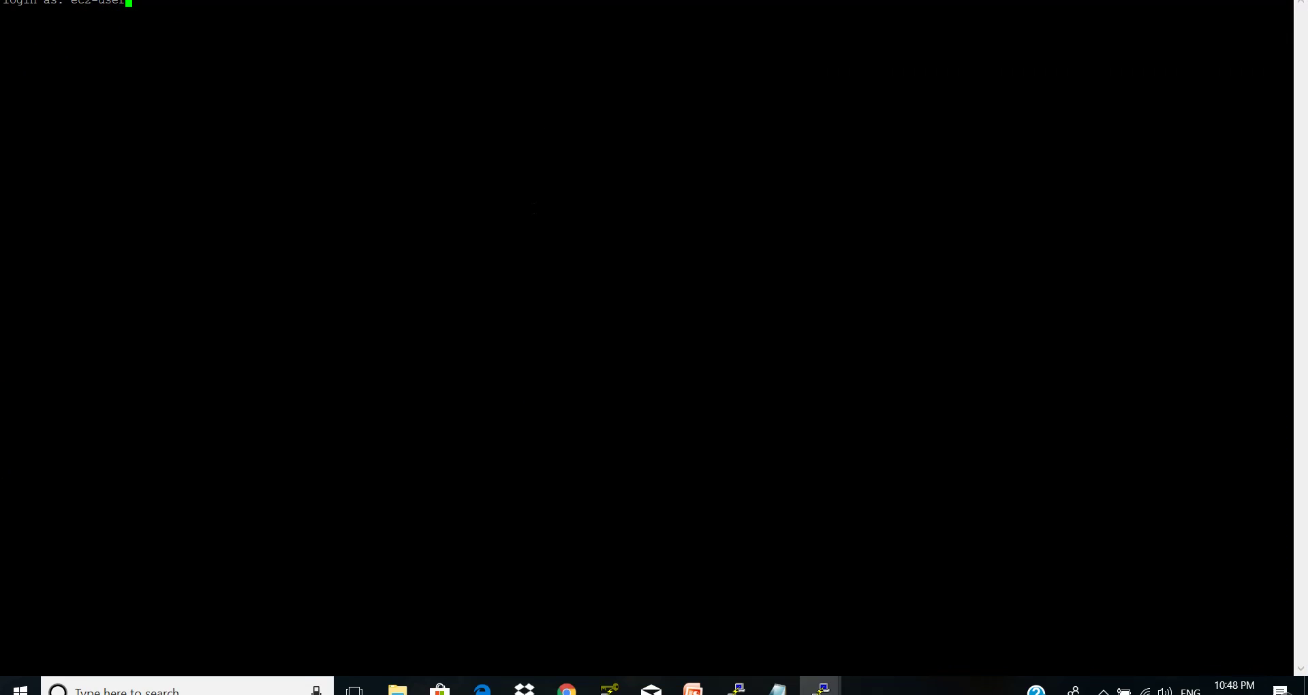
{"action": "key", "text": "alt+Return"}
{"action": "key", "text": "Return"}
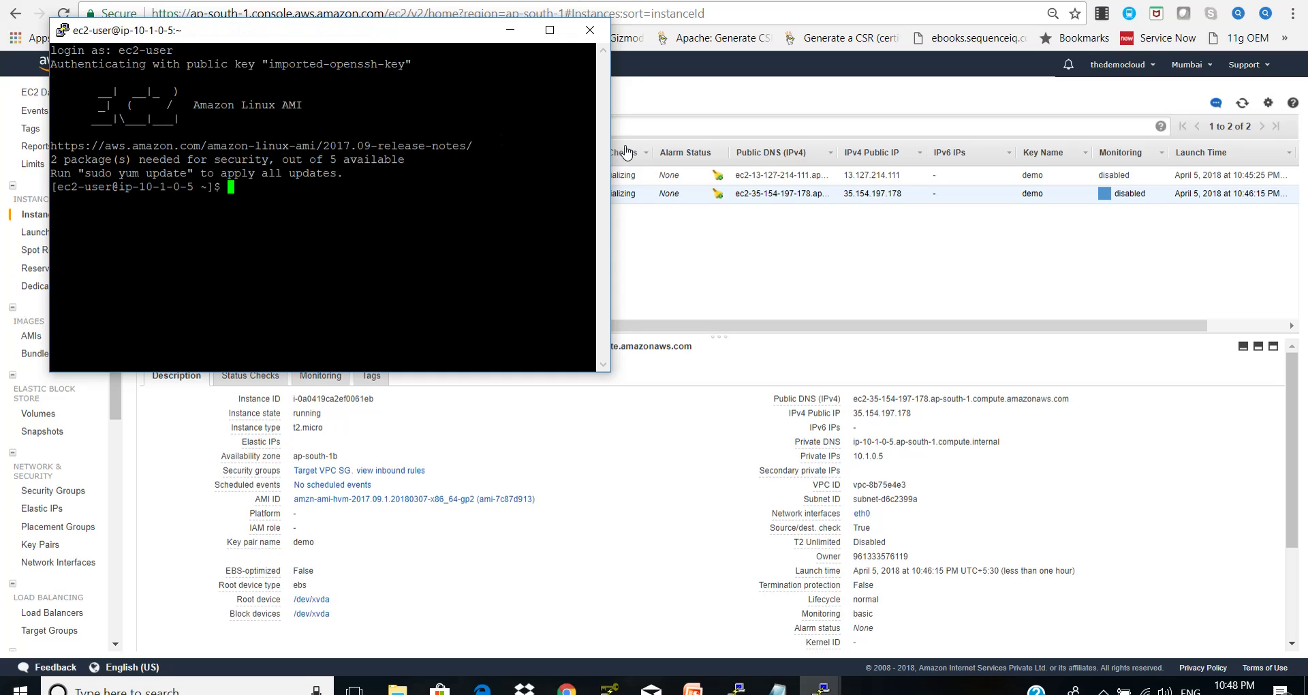
- Test internet access from the Target VPC instance with ping 8.8.8.8, stopping it after a few replies
{"action": "type", "text": "8.8.8.8"}
{"action": "key", "text": "Return"}
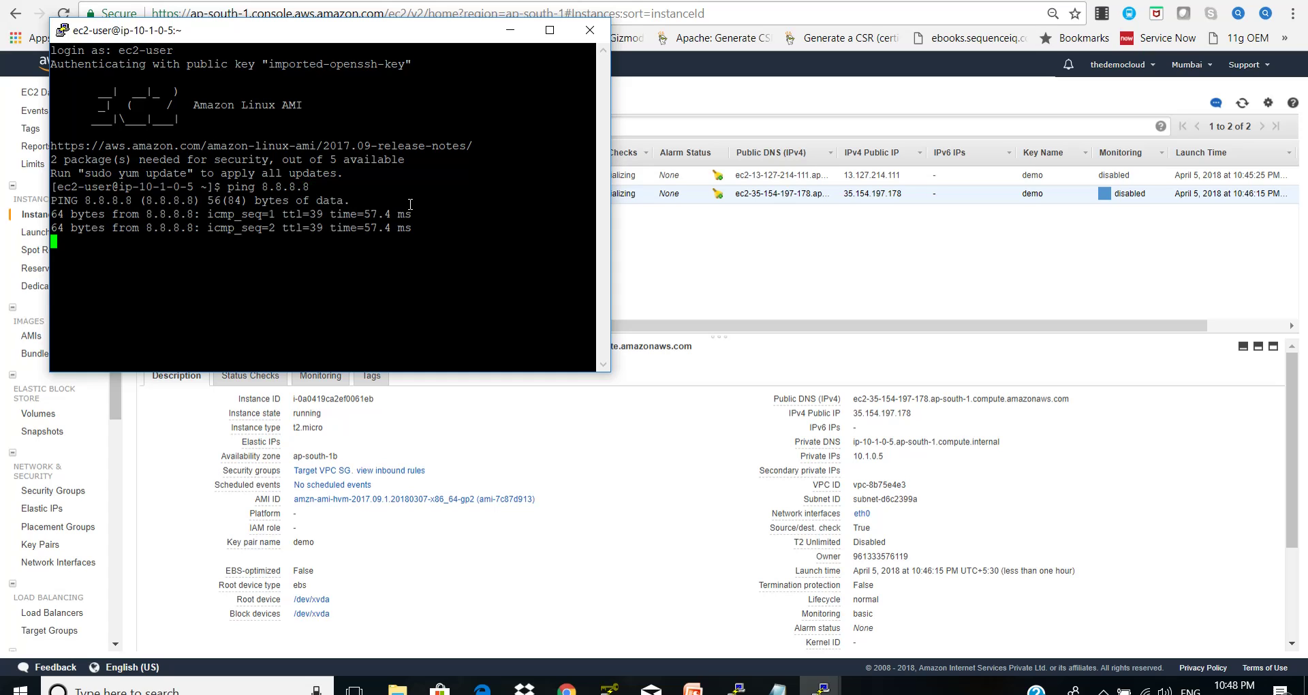
{"action": "key", "text": "ctrl+c"}
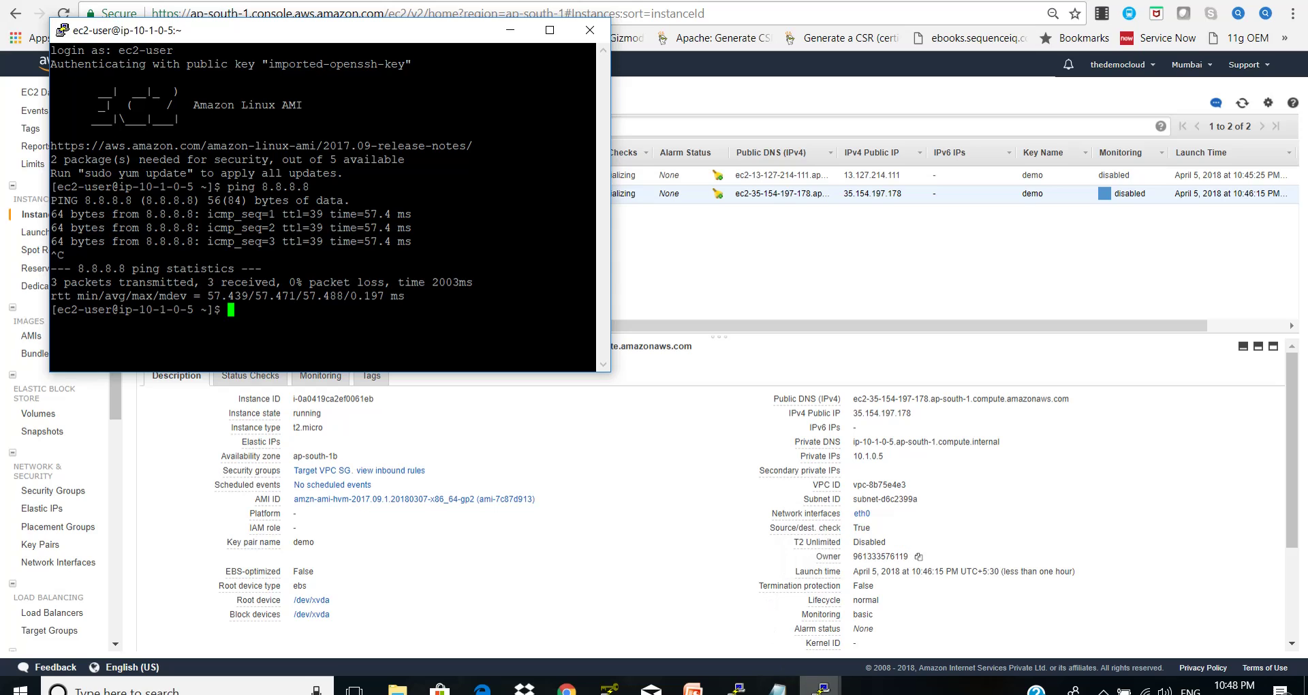
- Check the Source VPC instance's terminal prompt, then copy the Target VPC instance's private IP from the EC2 console in Chrome
{"action": "mouse_move", "coordinate": [821, 688]}
{"action": "left_click", "coordinate": [804, 623]}
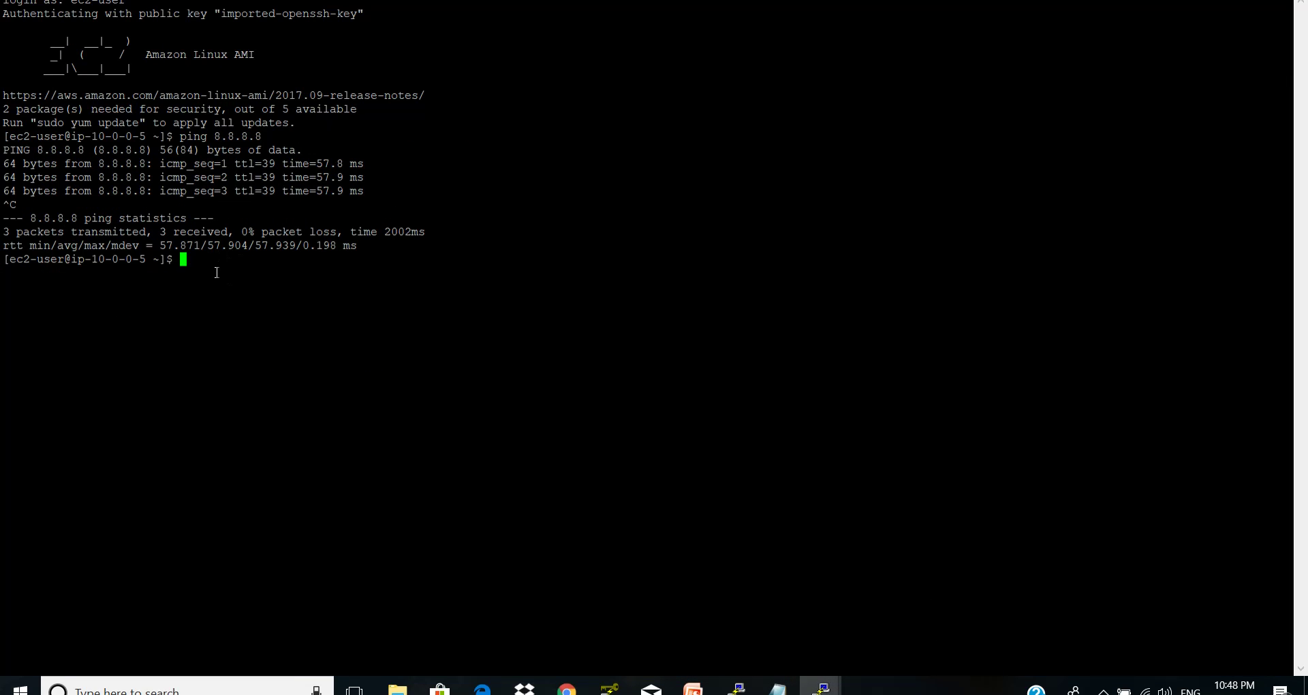
{"action": "double_click", "coordinate": [105, 260]}
{"action": "left_click", "coordinate": [165, 299]}
{"action": "left_click", "coordinate": [567, 686]}
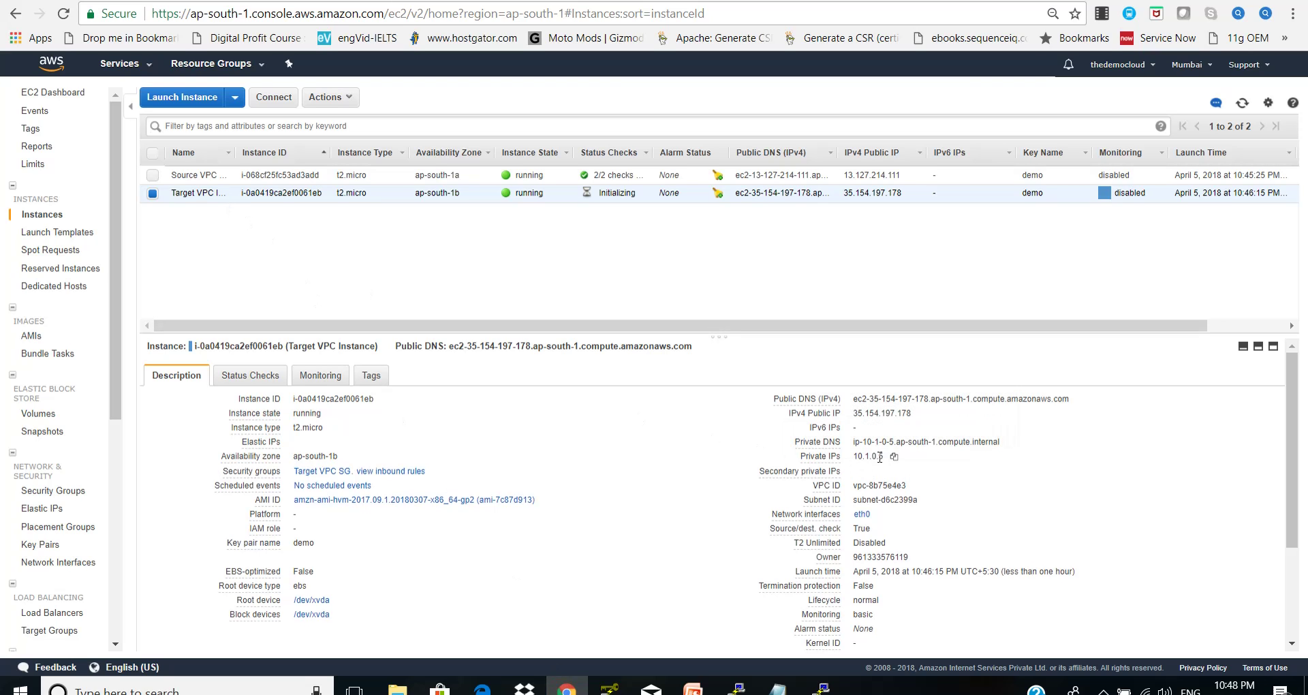
{"action": "left_click", "coordinate": [894, 457]}
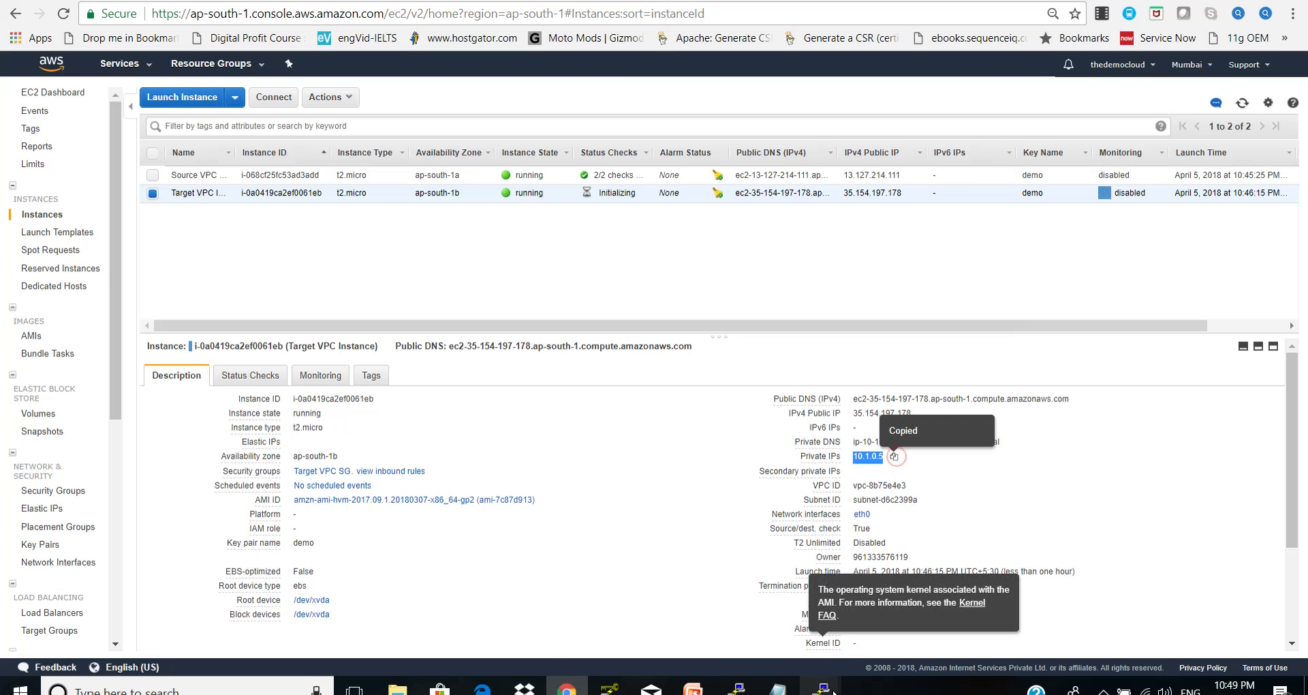
- Switch to the Source VPC instance's PuTTY terminal and ping the Target VPC instance's private IP, 10.1.0.5
{"action": "mouse_move", "coordinate": [821, 687]}
{"action": "left_click", "coordinate": [766, 664]}
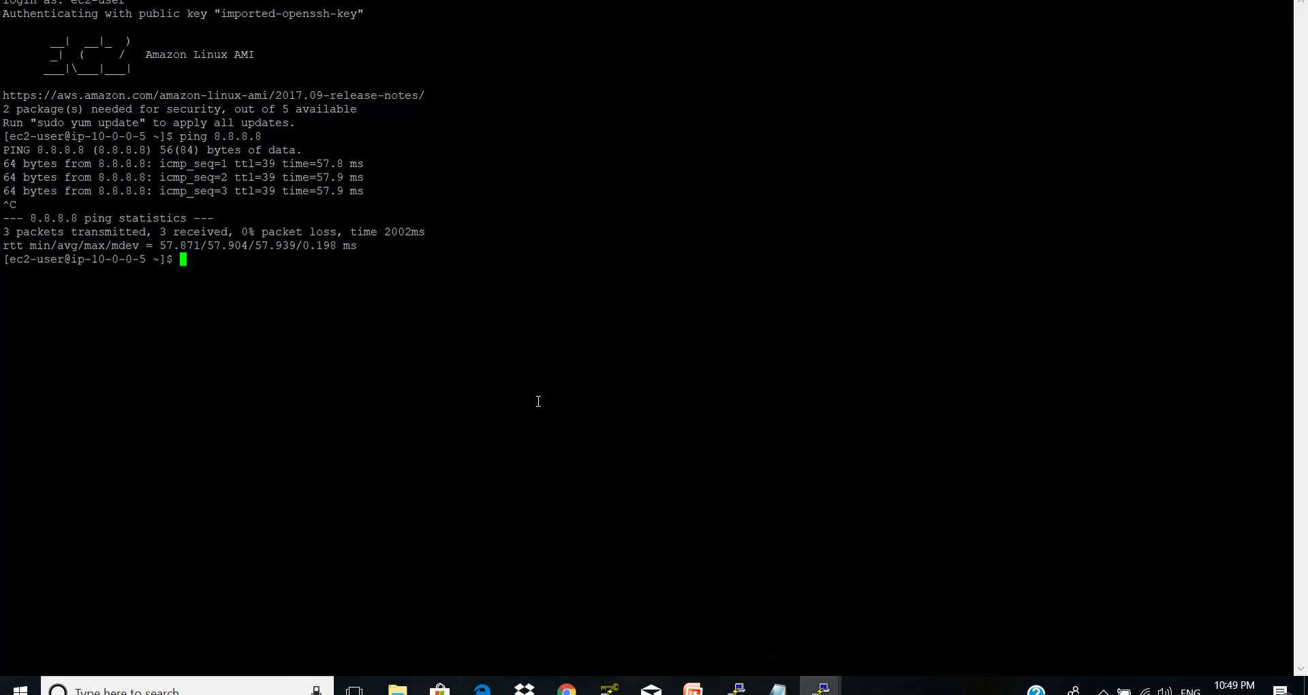
{"action": "type", "text": "ping"}
{"action": "right_click", "coordinate": [538, 402]}
{"action": "key", "text": "Return"}
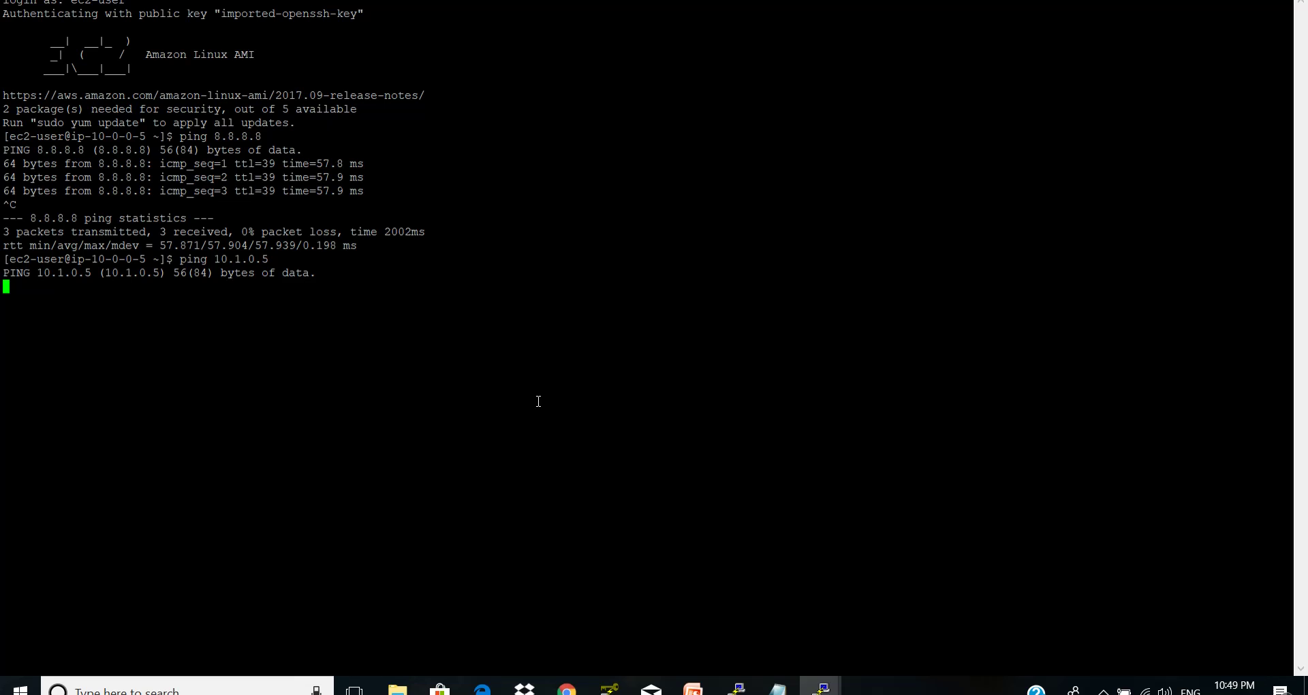
- Return to the EC2 console in Chrome and copy the private IP of the Source VPC instance
{"action": "left_click", "coordinate": [566, 688]}
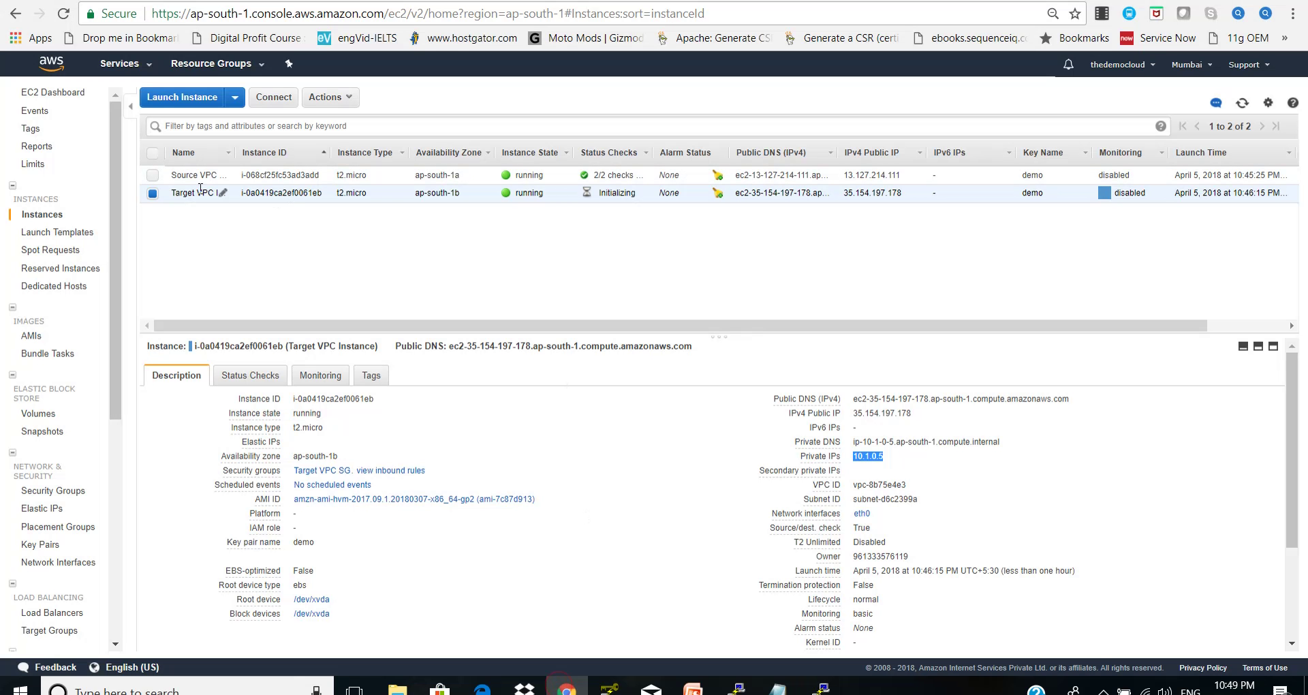
{"action": "left_click", "coordinate": [152, 176]}
{"action": "left_click", "coordinate": [153, 193]}
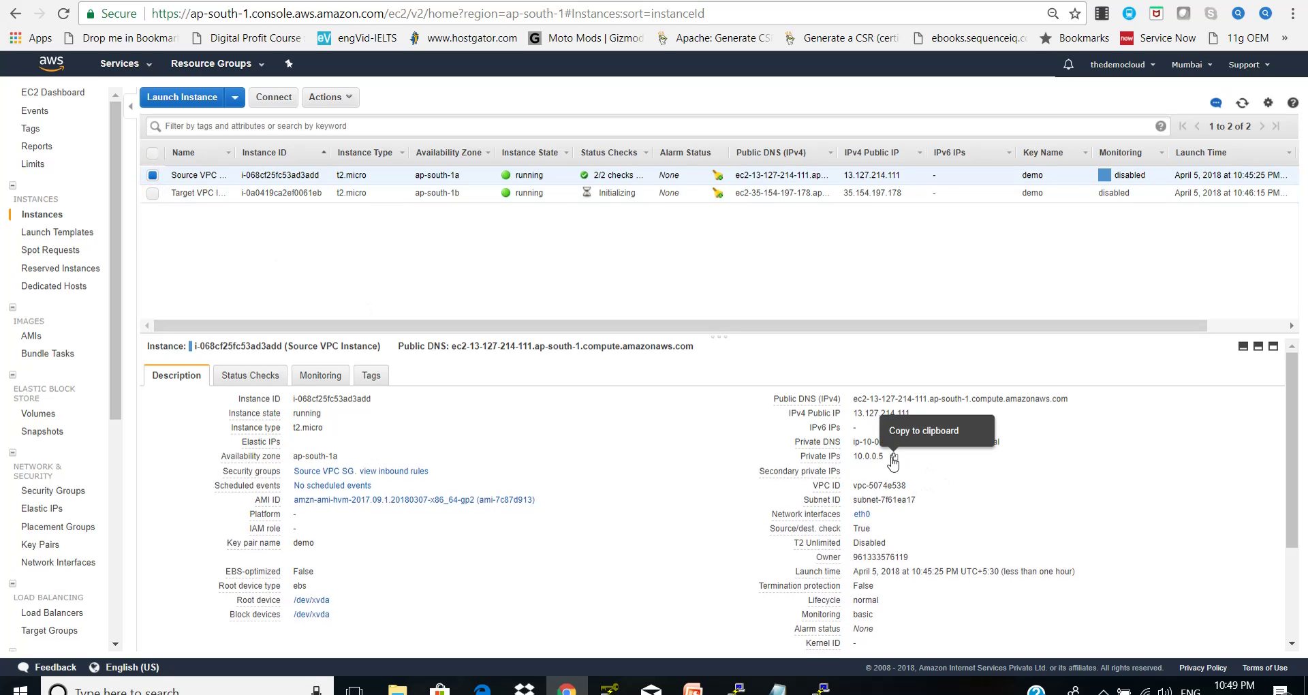
{"action": "left_click", "coordinate": [892, 457]}
{"action": "left_click", "coordinate": [893, 456]}
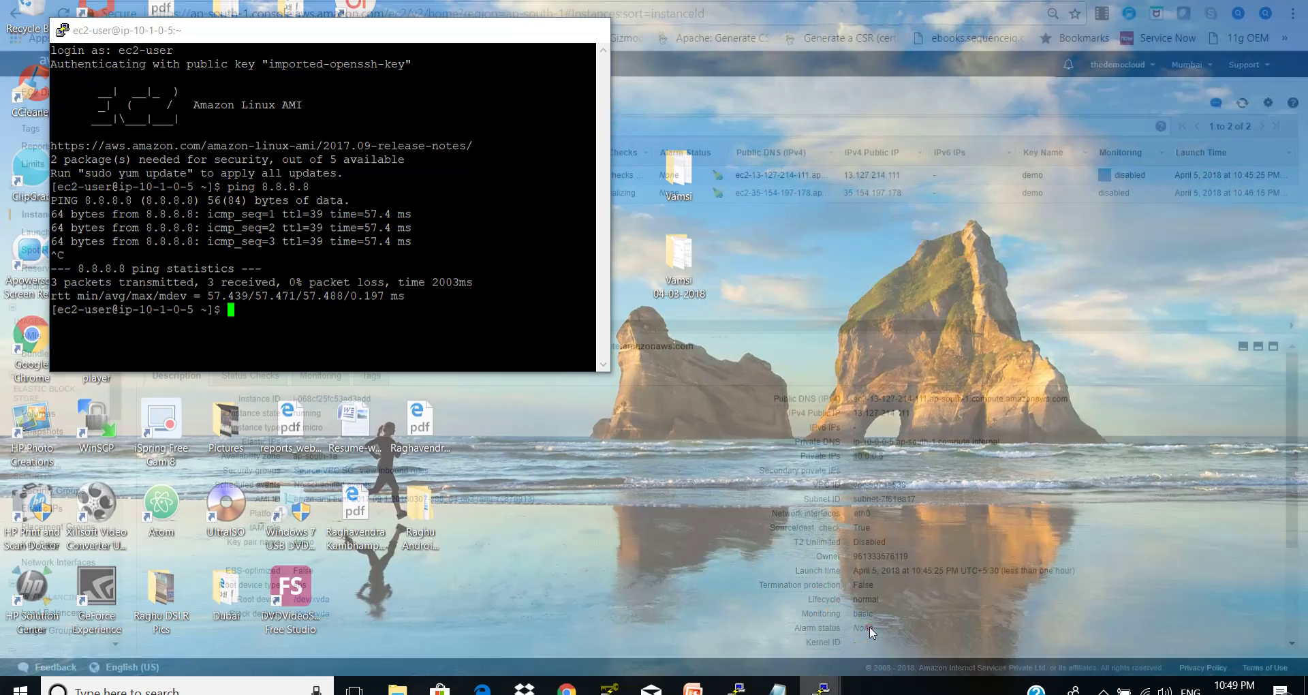
- Bring up both PuTTY terminals and place the Target VPC instance's window so the Source VPC instance's ping output stays readable
{"action": "left_click", "coordinate": [869, 627]}
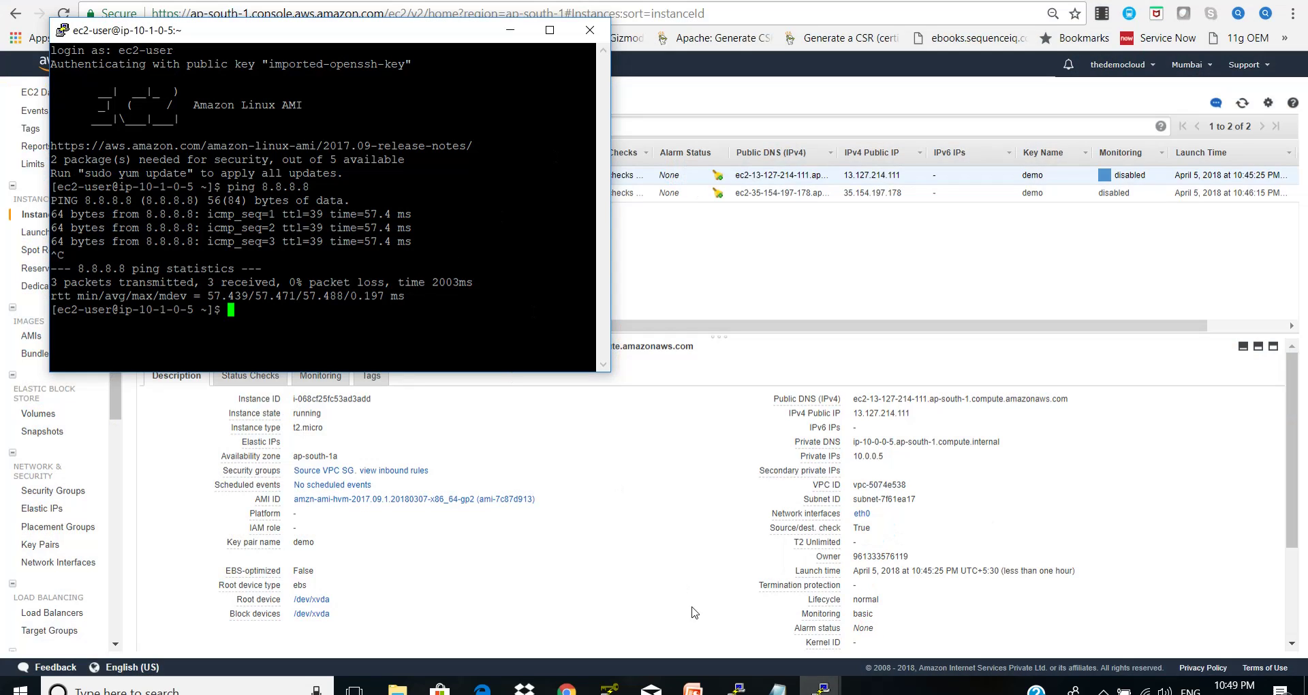
{"action": "left_click", "coordinate": [823, 688]}
{"action": "left_click", "coordinate": [868, 644]}
{"action": "left_click", "coordinate": [822, 688]}
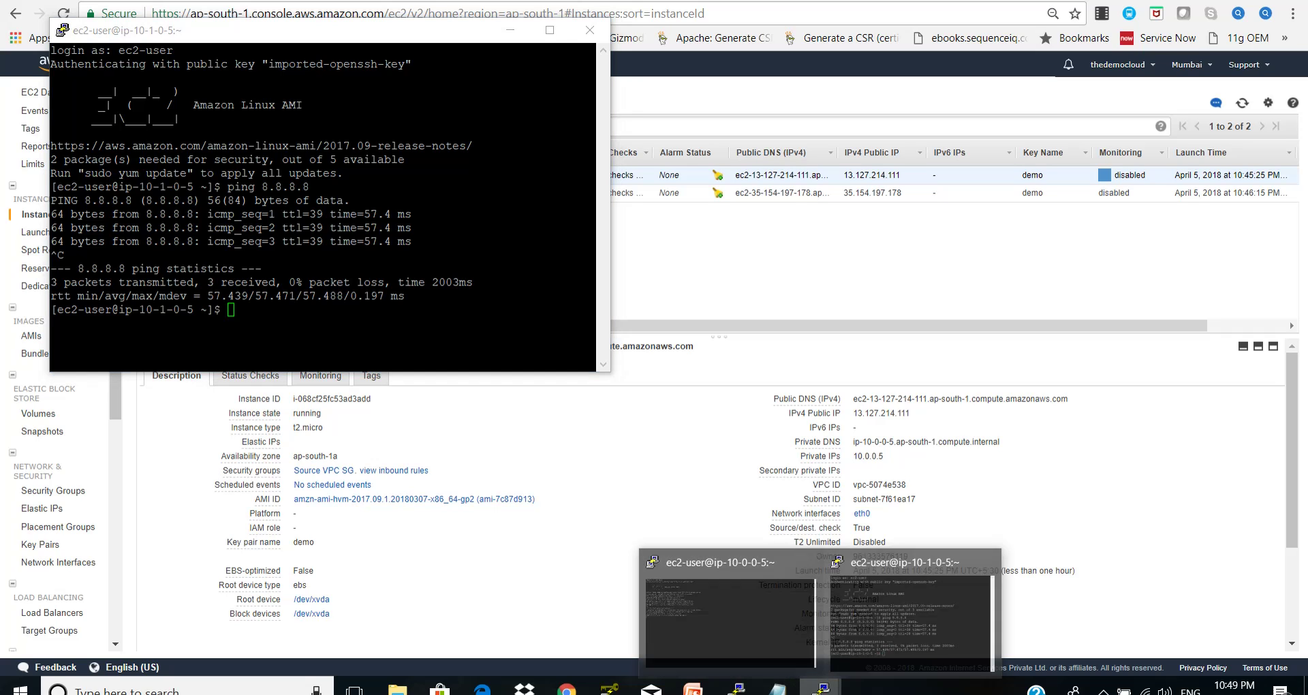
{"action": "left_click", "coordinate": [762, 631]}
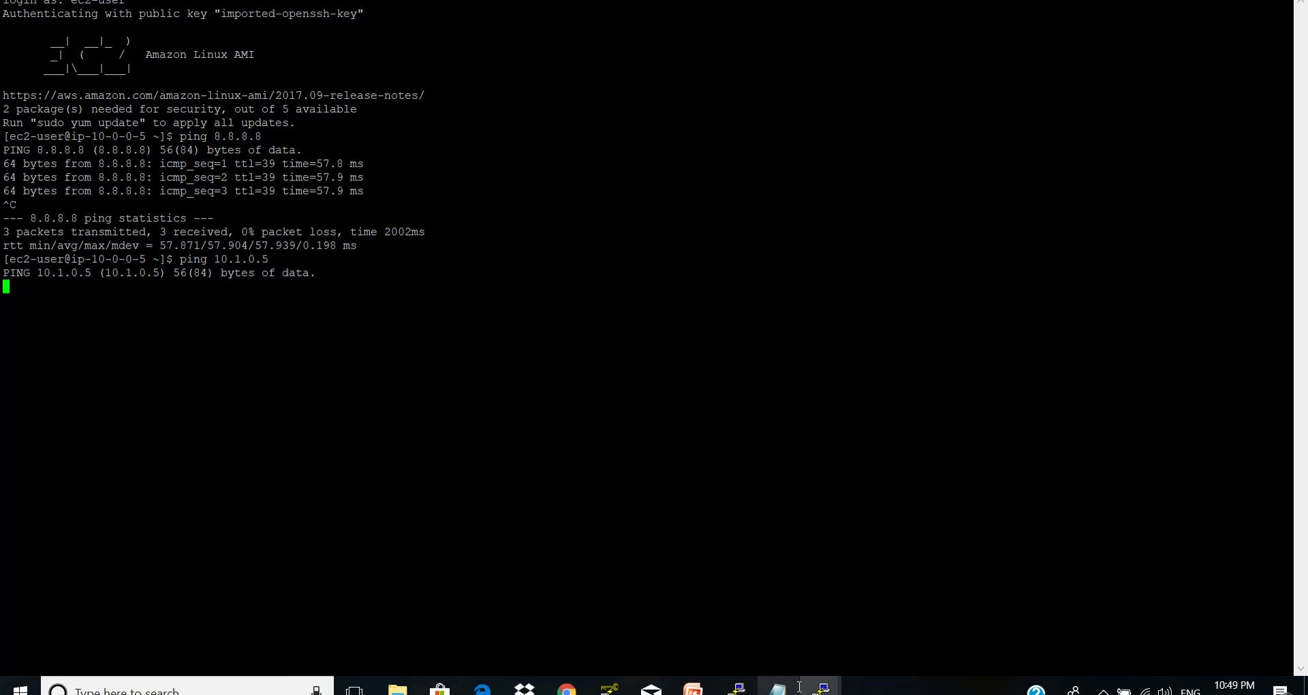
{"action": "left_click", "coordinate": [822, 688]}
{"action": "left_click", "coordinate": [860, 664]}
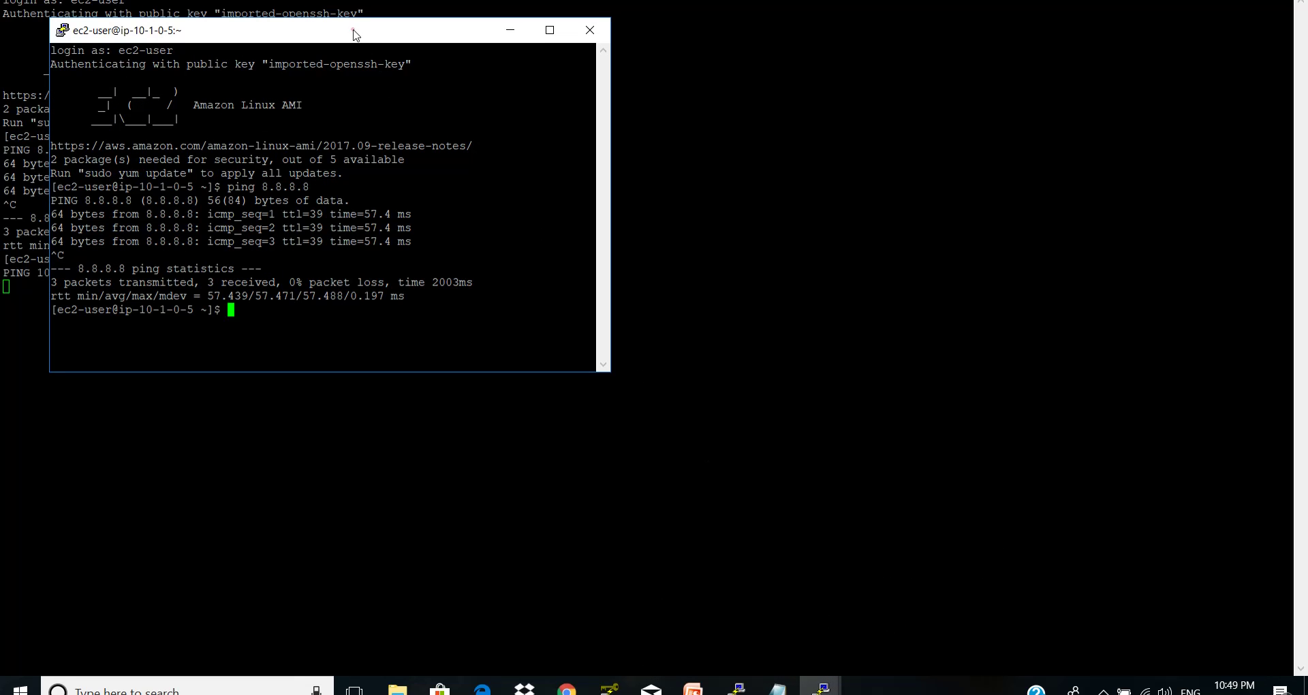
{"action": "left_click_drag", "start_coordinate": [353, 35], "coordinate": [726, 39]}
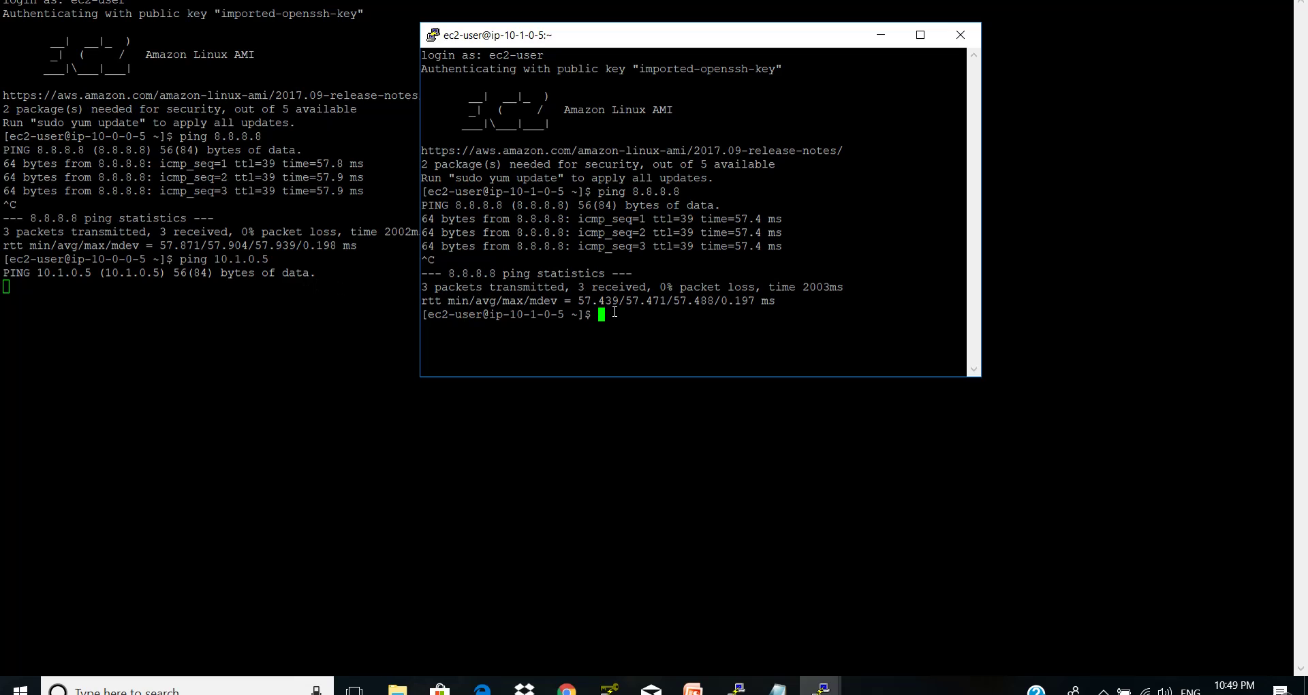
- Ping the Source VPC instance's private IP, 10.0.0.5, from the Target VPC instance's terminal
{"action": "type", "text": "ping 10.0.0.5"}
{"action": "key", "text": "Return"}
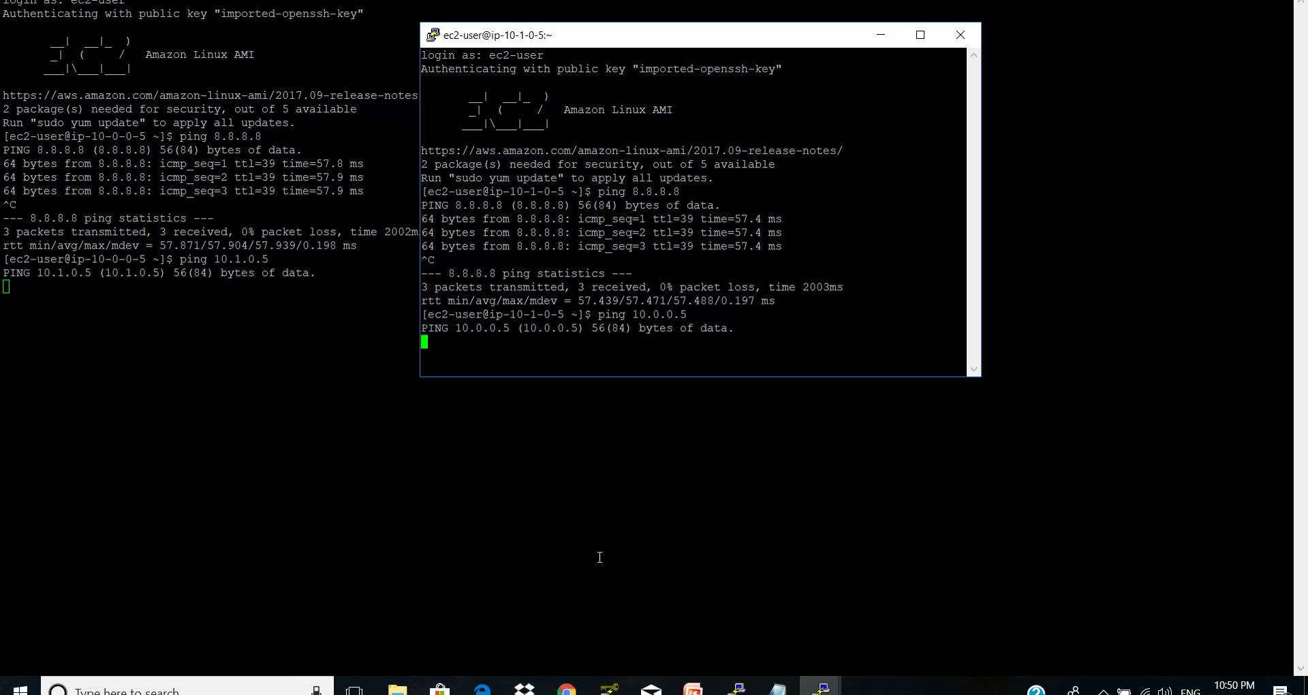
- Switch to the AWS console in Chrome and examine which route tables are associated with the Demo Peering VPC connection
{"action": "left_click", "coordinate": [567, 687]}
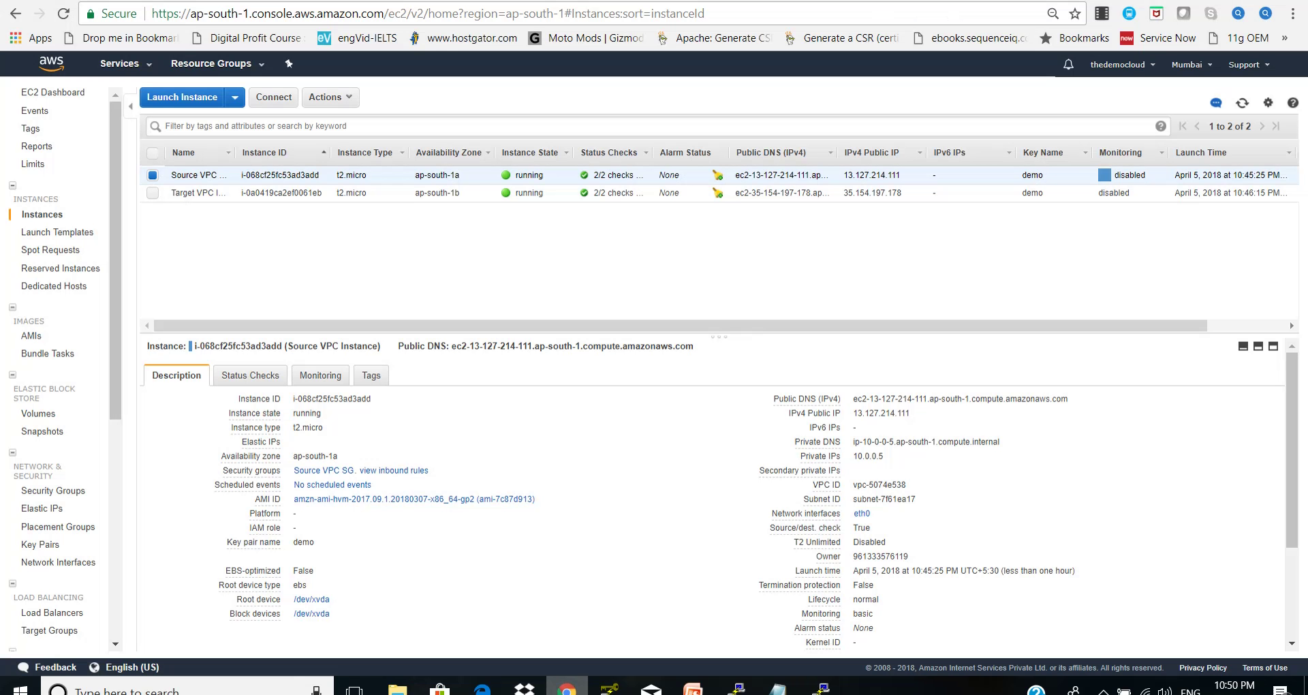
{"action": "left_click", "coordinate": [126, 65]}
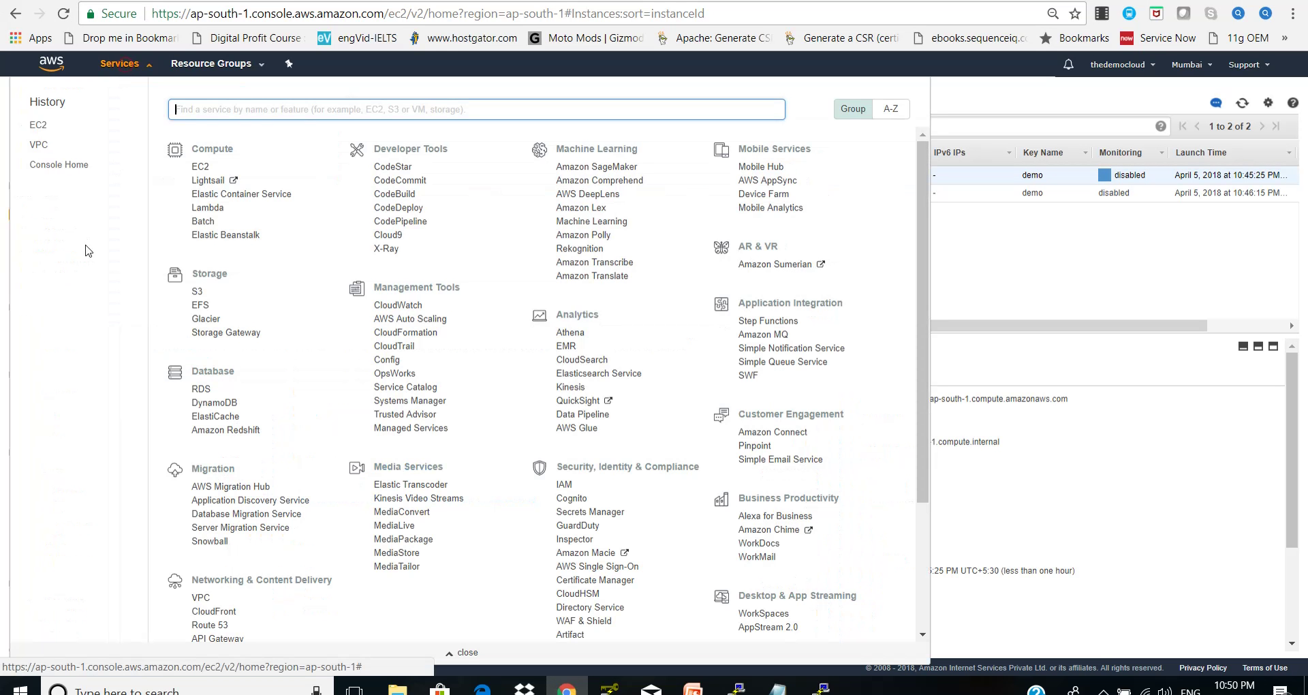
{"action": "left_click", "coordinate": [40, 141]}
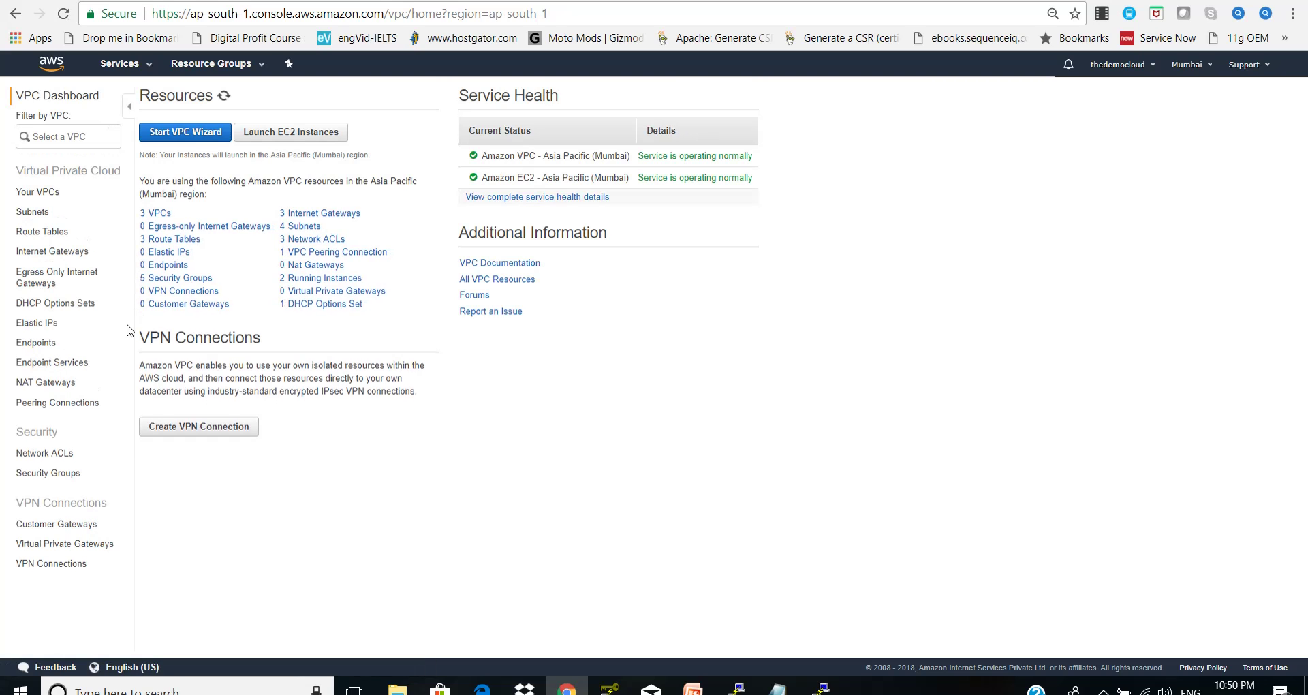
{"action": "left_click", "coordinate": [75, 403]}
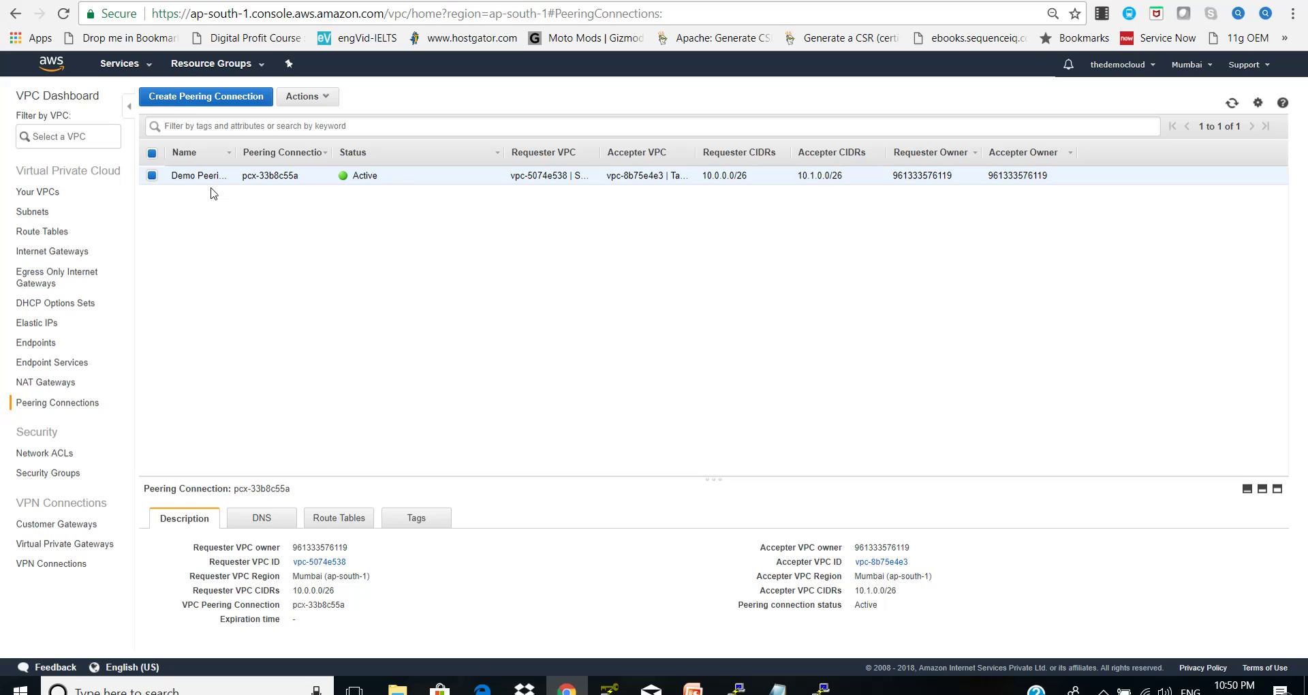
{"action": "left_click", "coordinate": [336, 531]}
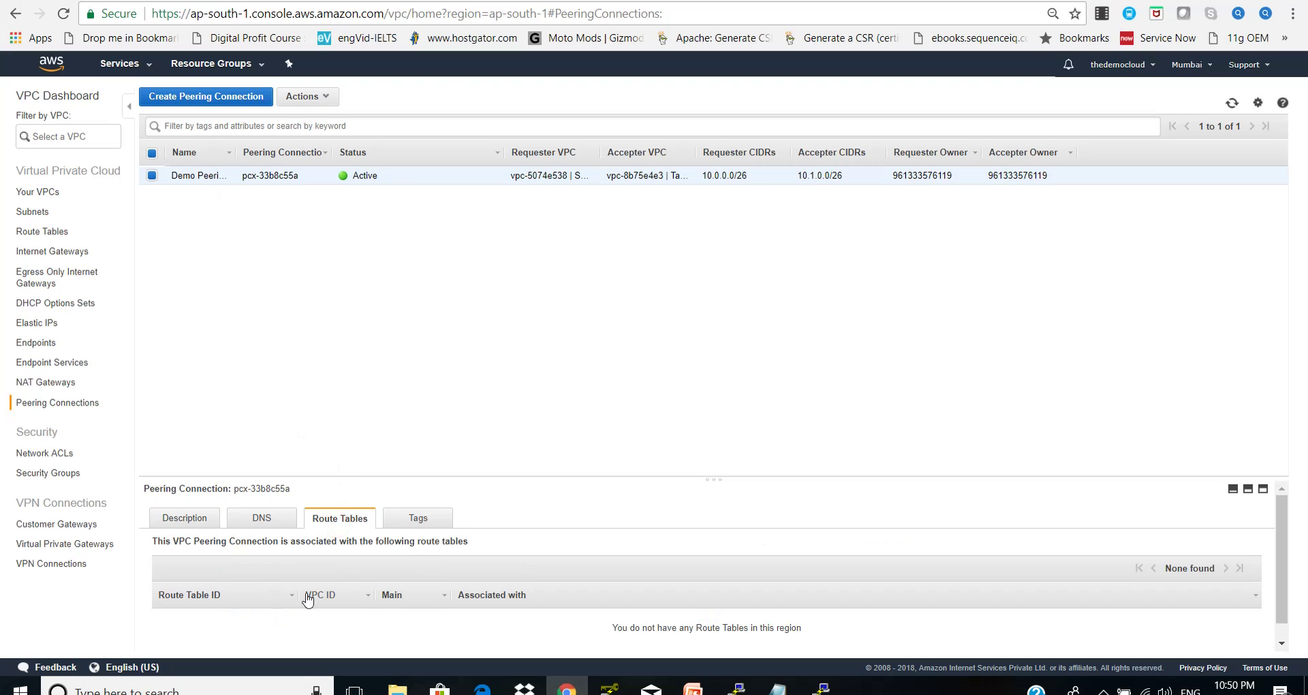
{"action": "scroll", "coordinate": [310, 598], "scroll_direction": "down", "scroll_amount": 1}
{"action": "left_click_drag", "start_coordinate": [601, 477], "coordinate": [599, 402]}
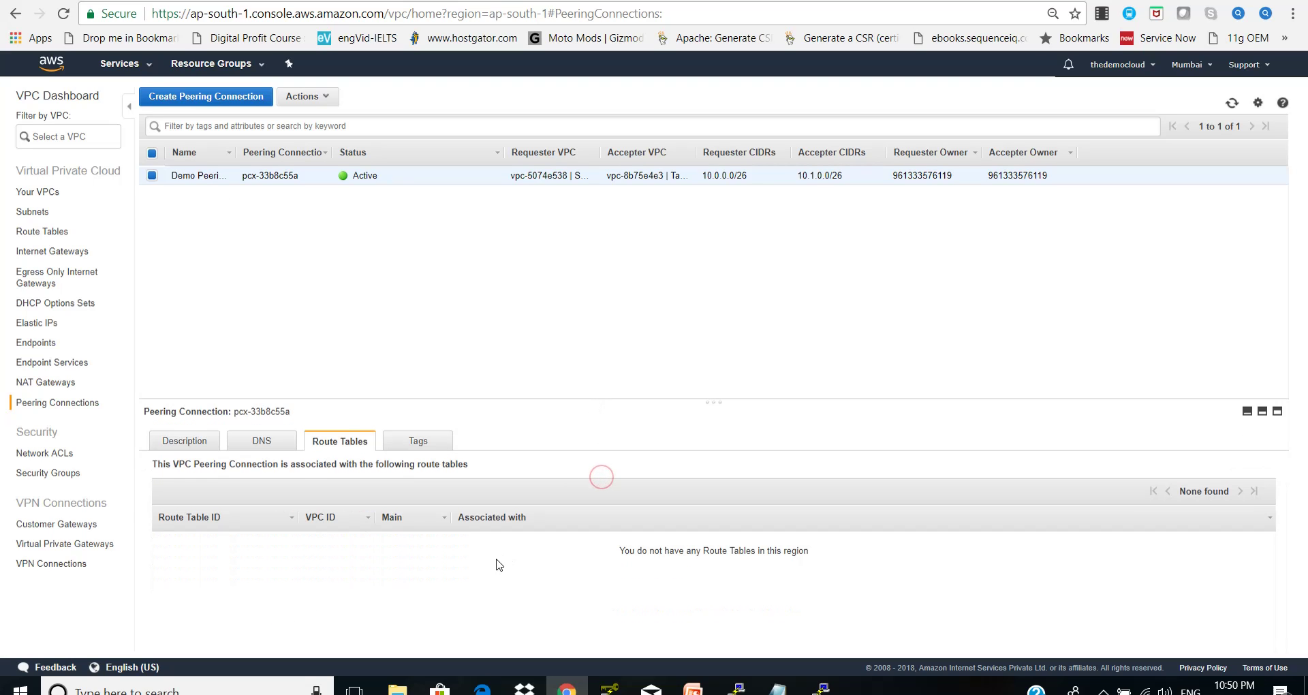
- Add a route to 10.1.0.0/26 through the Demo Peering VPC connection in the Source VPC RT route table and save it
{"action": "left_click", "coordinate": [51, 235]}
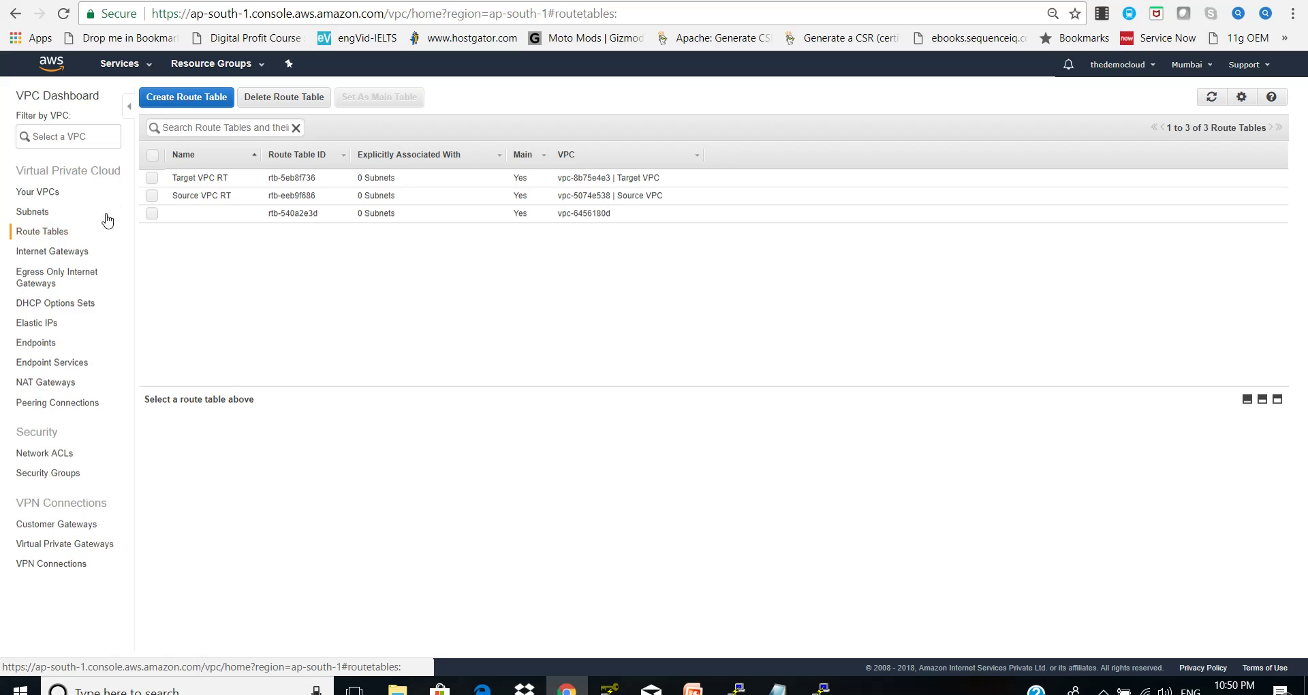
{"action": "left_click", "coordinate": [156, 197]}
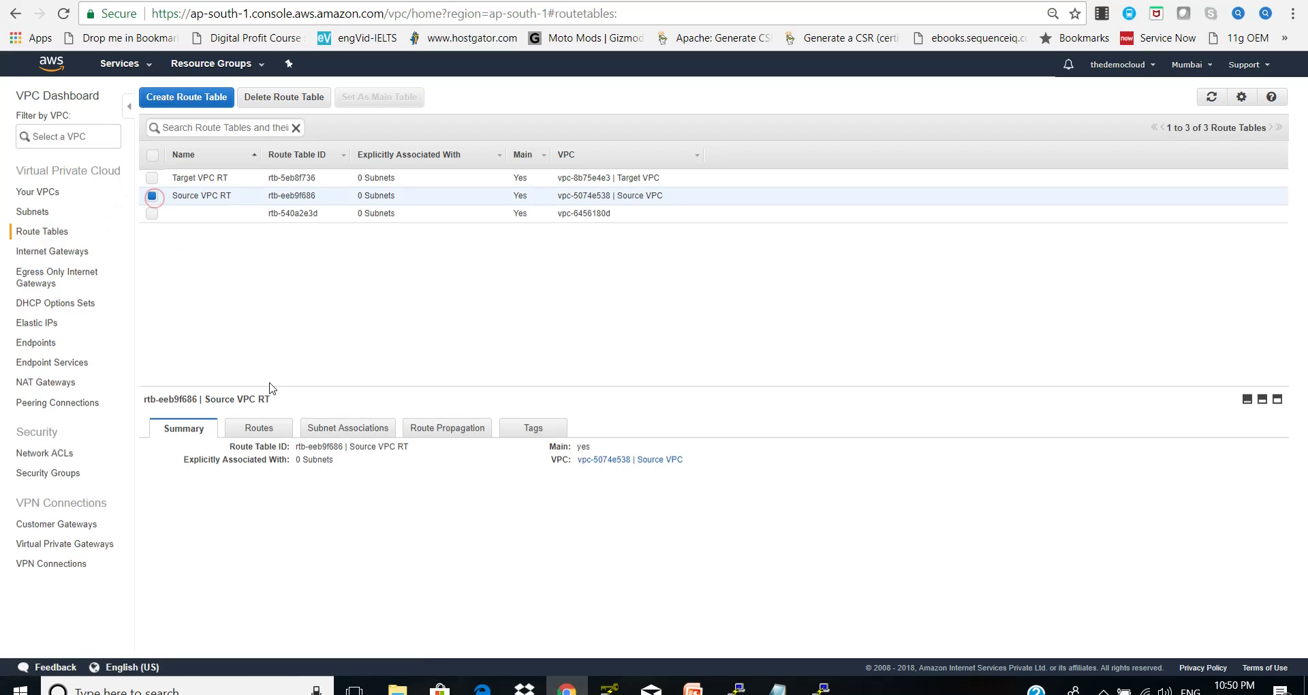
{"action": "left_click", "coordinate": [260, 430]}
{"action": "left_click", "coordinate": [161, 450]}
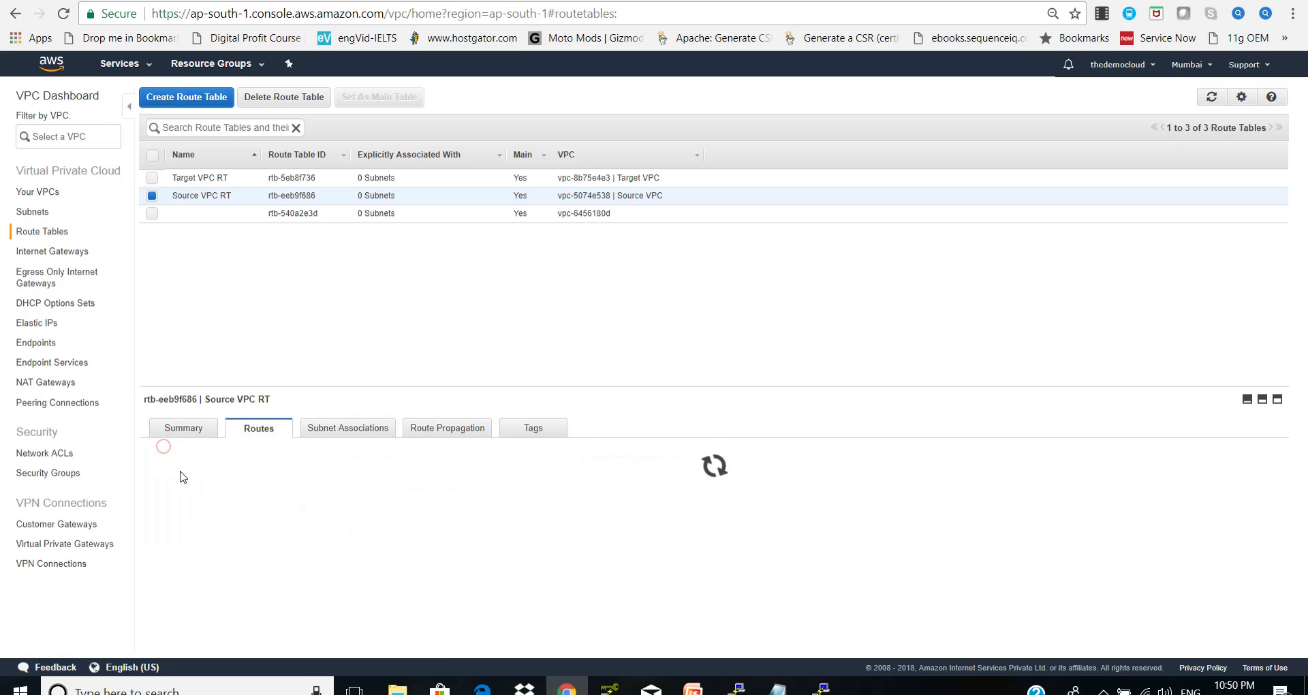
{"action": "left_click", "coordinate": [193, 549]}
{"action": "left_click", "coordinate": [190, 548]}
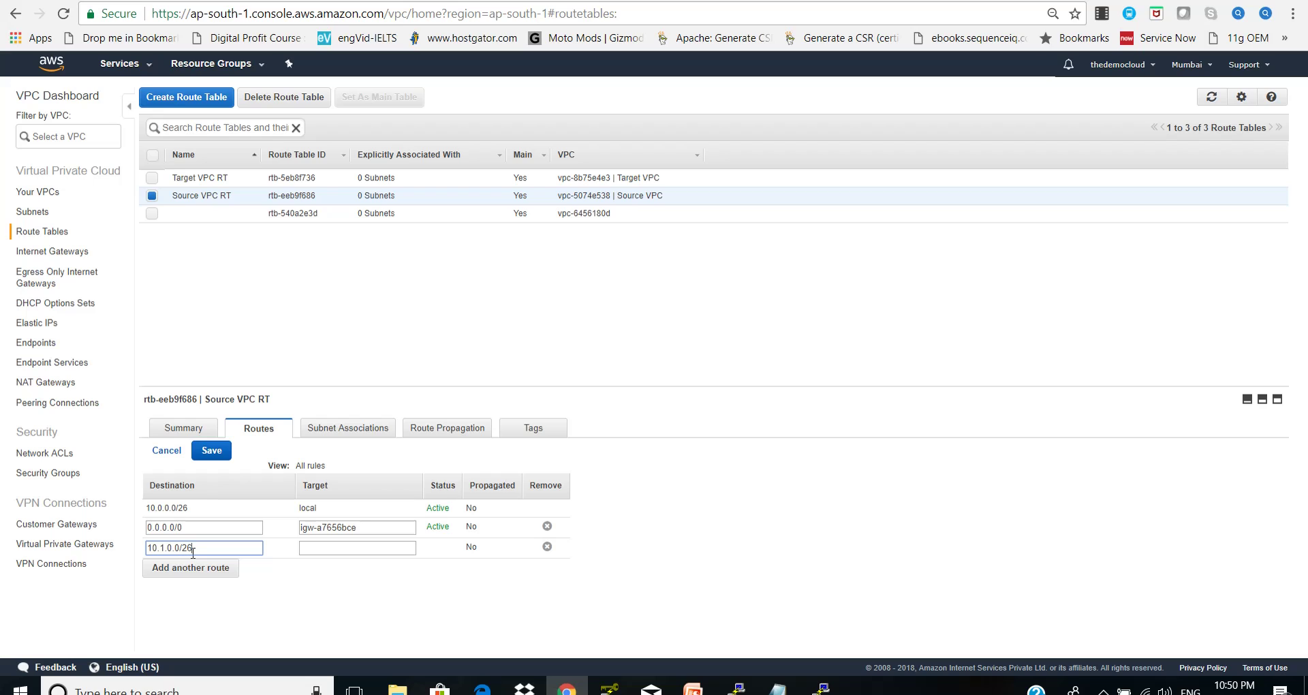
{"action": "left_click", "coordinate": [306, 549]}
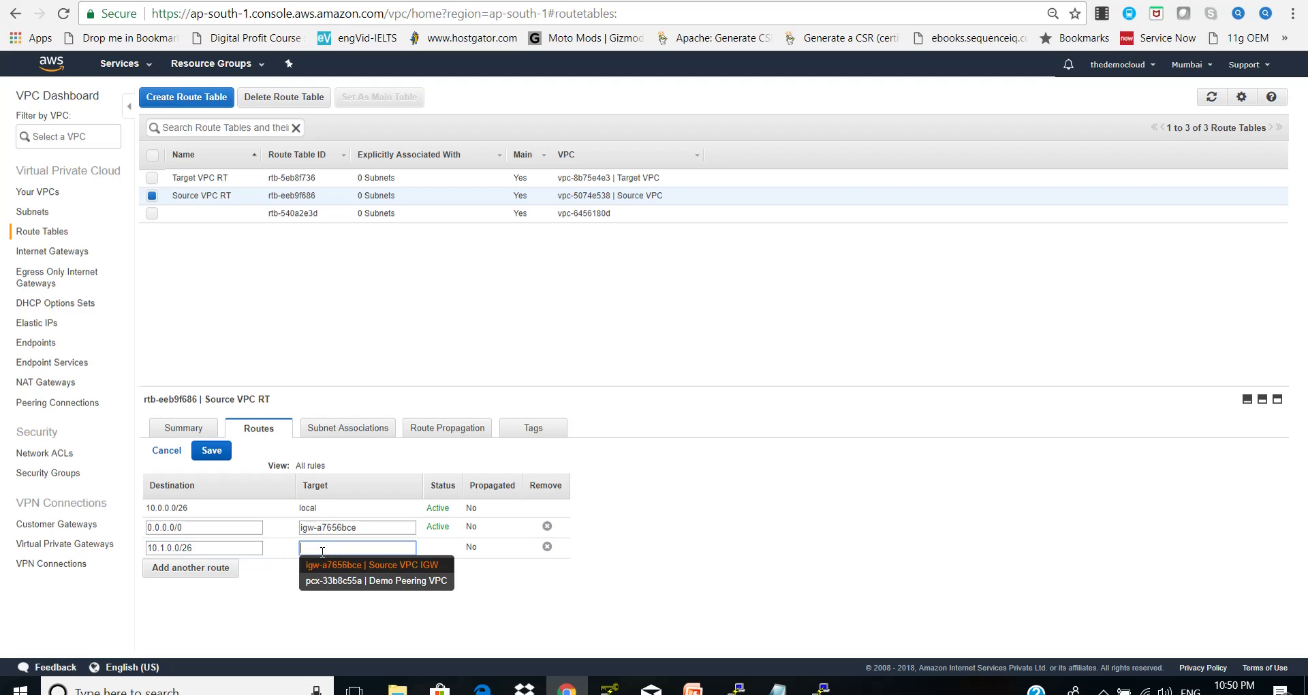
{"action": "left_click", "coordinate": [331, 580]}
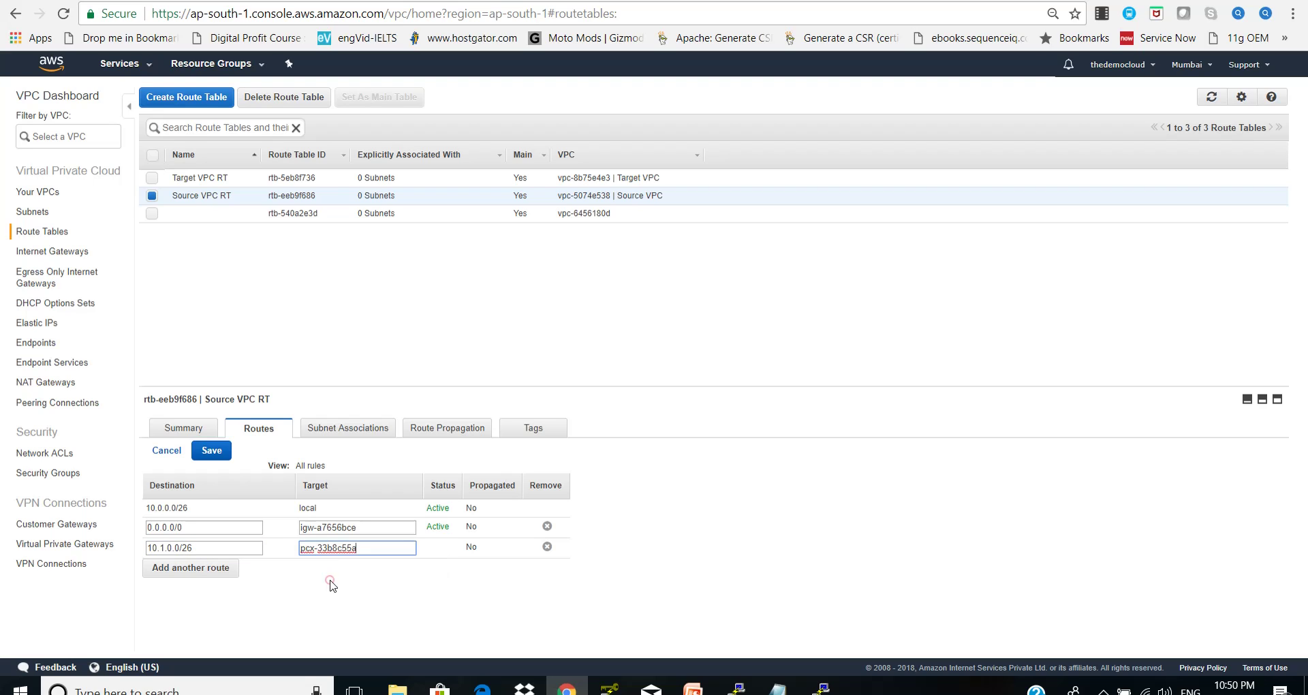
{"action": "left_click", "coordinate": [219, 455]}
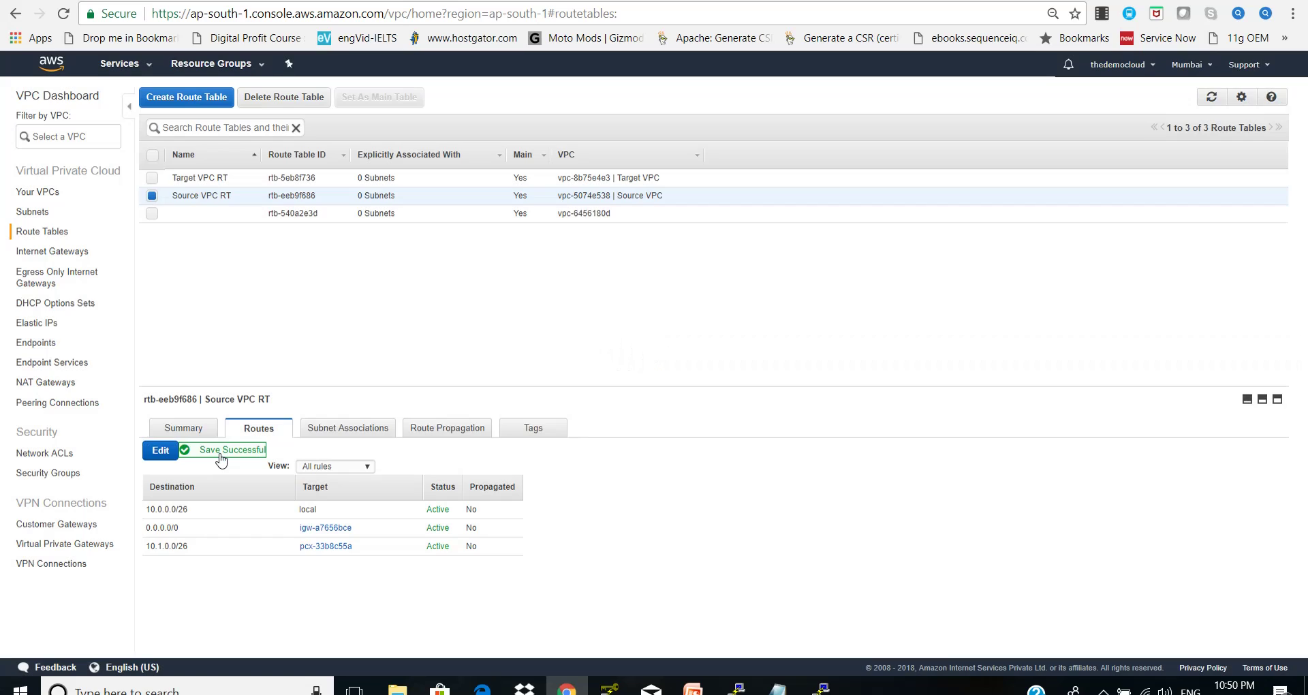
- Add a route to 10.0.0.0/26 through the Demo Peering VPC connection in the Target VPC RT route table and save it
{"action": "left_click", "coordinate": [181, 178]}
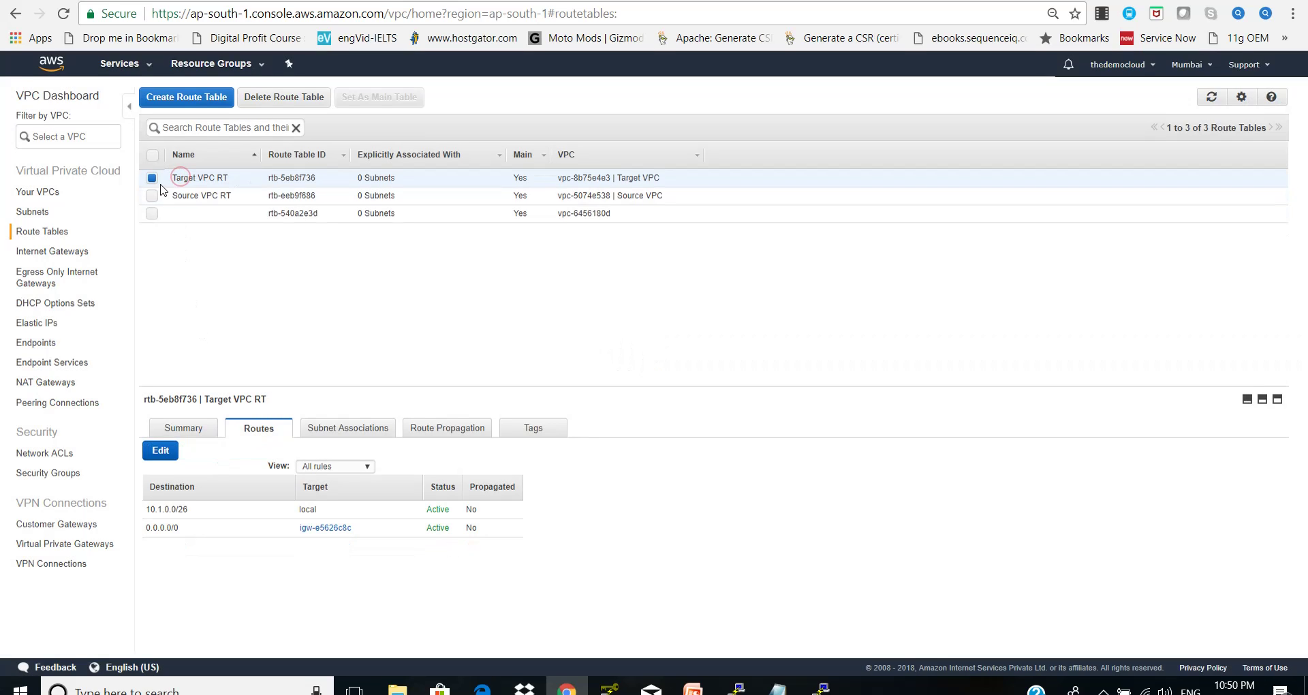
{"action": "left_click", "coordinate": [161, 451]}
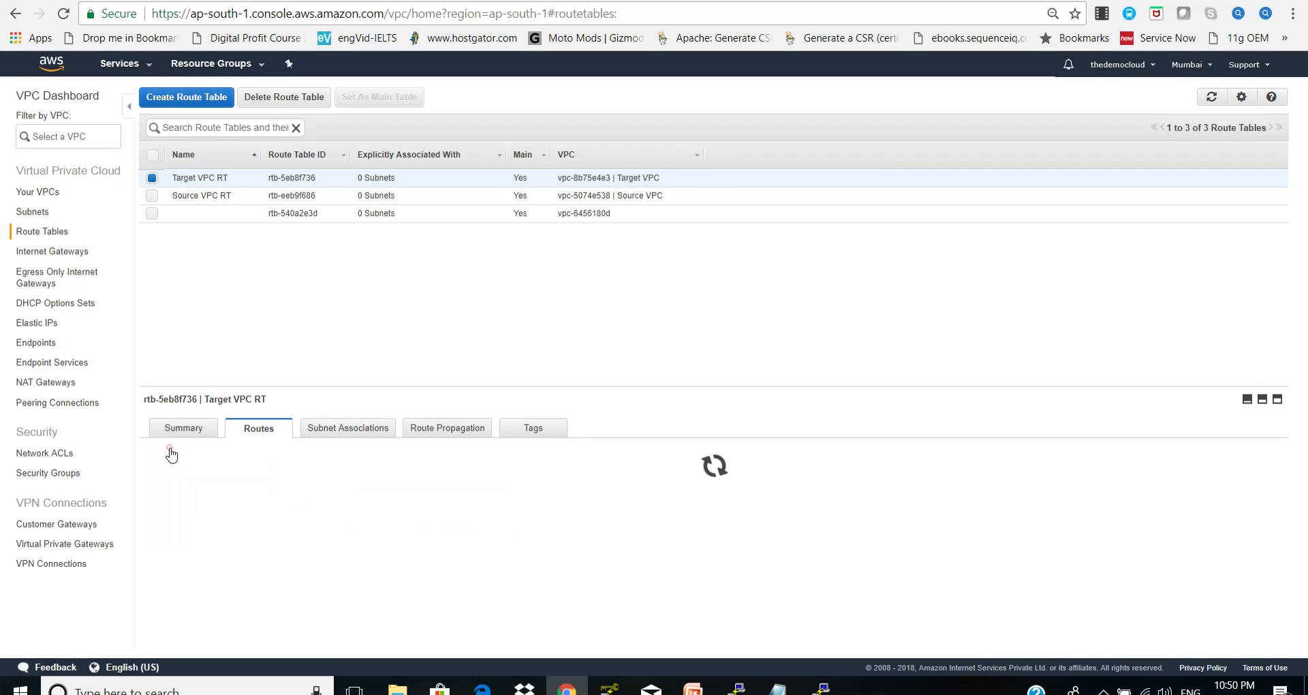
{"action": "left_click", "coordinate": [186, 547]}
{"action": "left_click", "coordinate": [186, 548]}
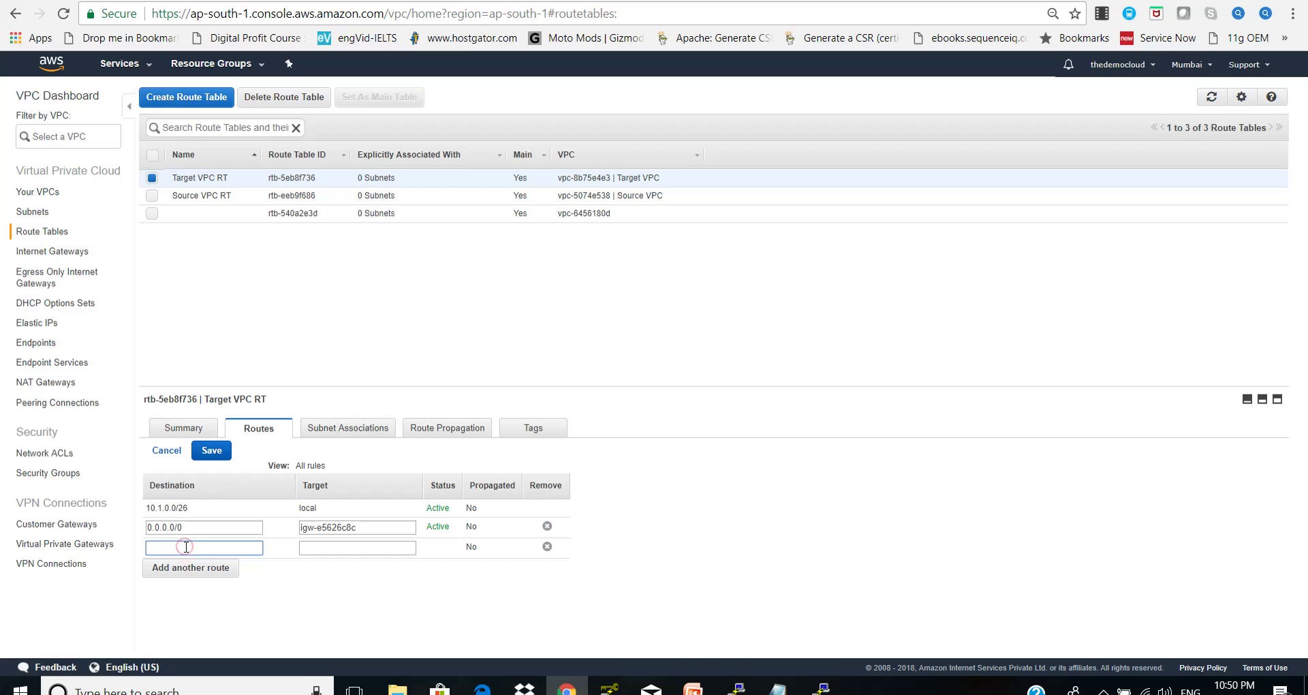
{"action": "type", "text": "10.0.0.0/26"}
{"action": "triple_click", "coordinate": [189, 547]}
{"action": "left_click", "coordinate": [321, 549]}
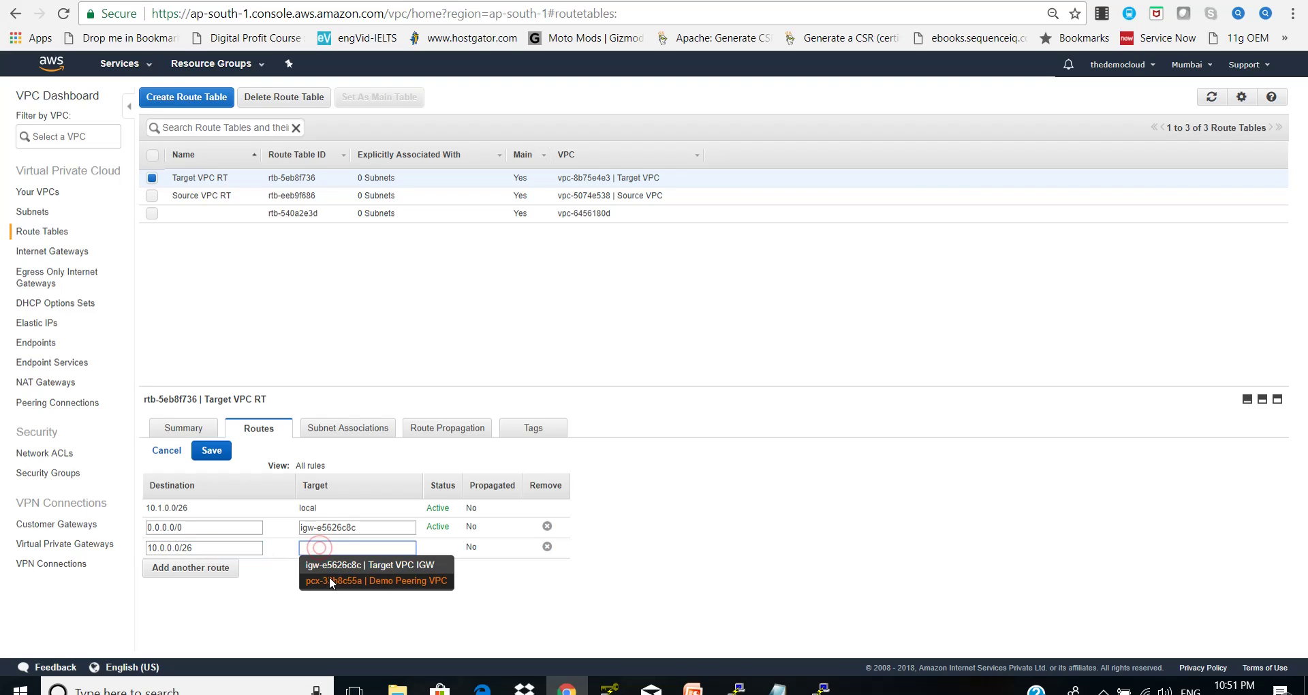
{"action": "left_click", "coordinate": [328, 576]}
{"action": "left_click", "coordinate": [212, 450]}
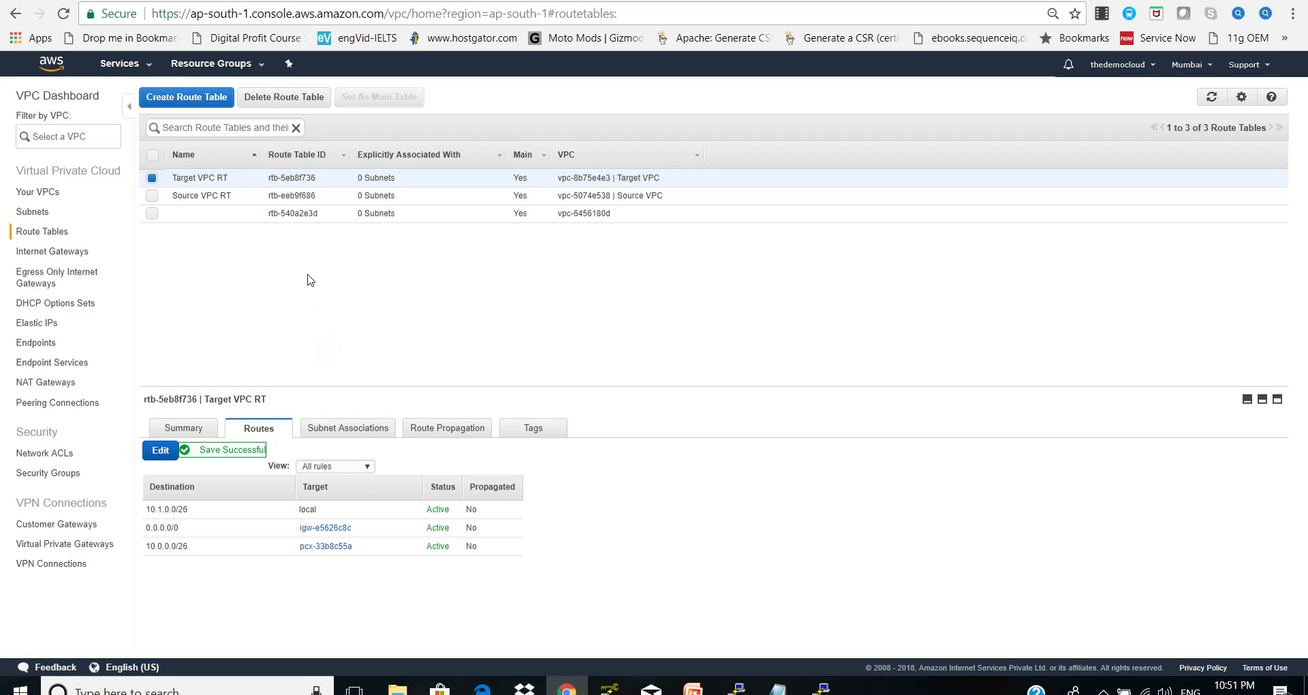
- Add an inbound rule to the Source VPC SG security group allowing ALL Traffic from 10.1.0.0/26 and save it
{"action": "left_click", "coordinate": [65, 473]}
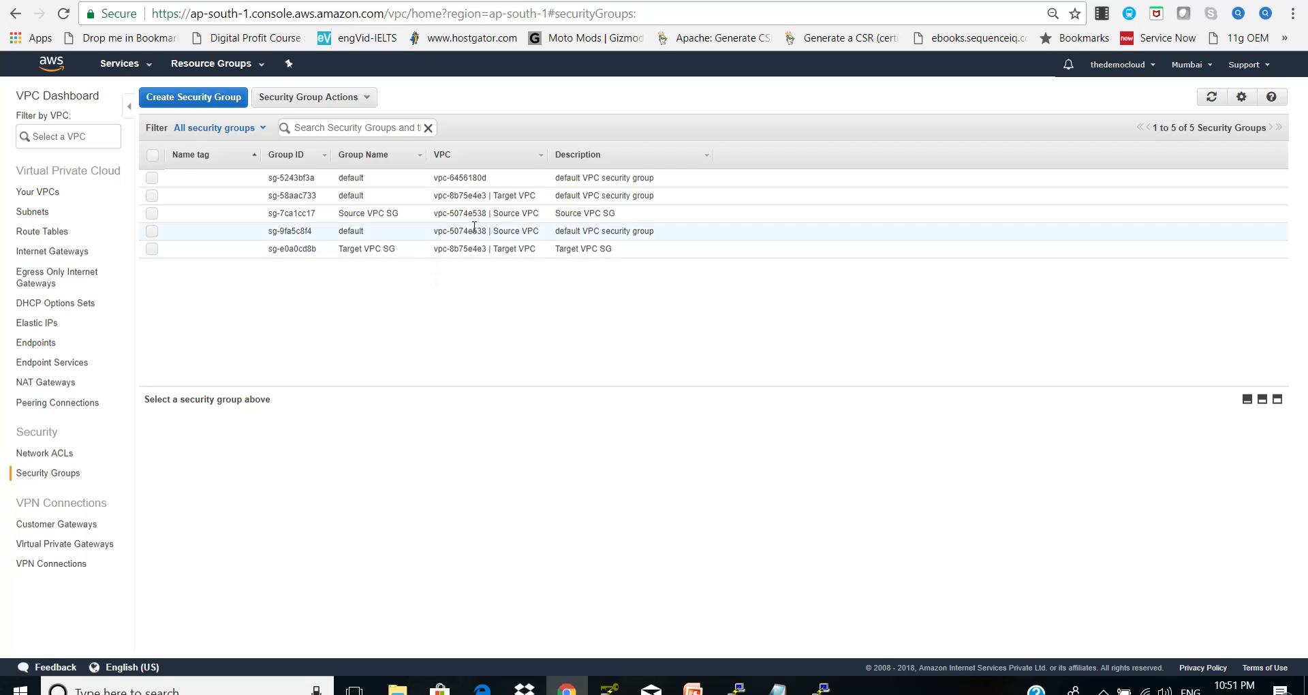
{"action": "left_click", "coordinate": [152, 213]}
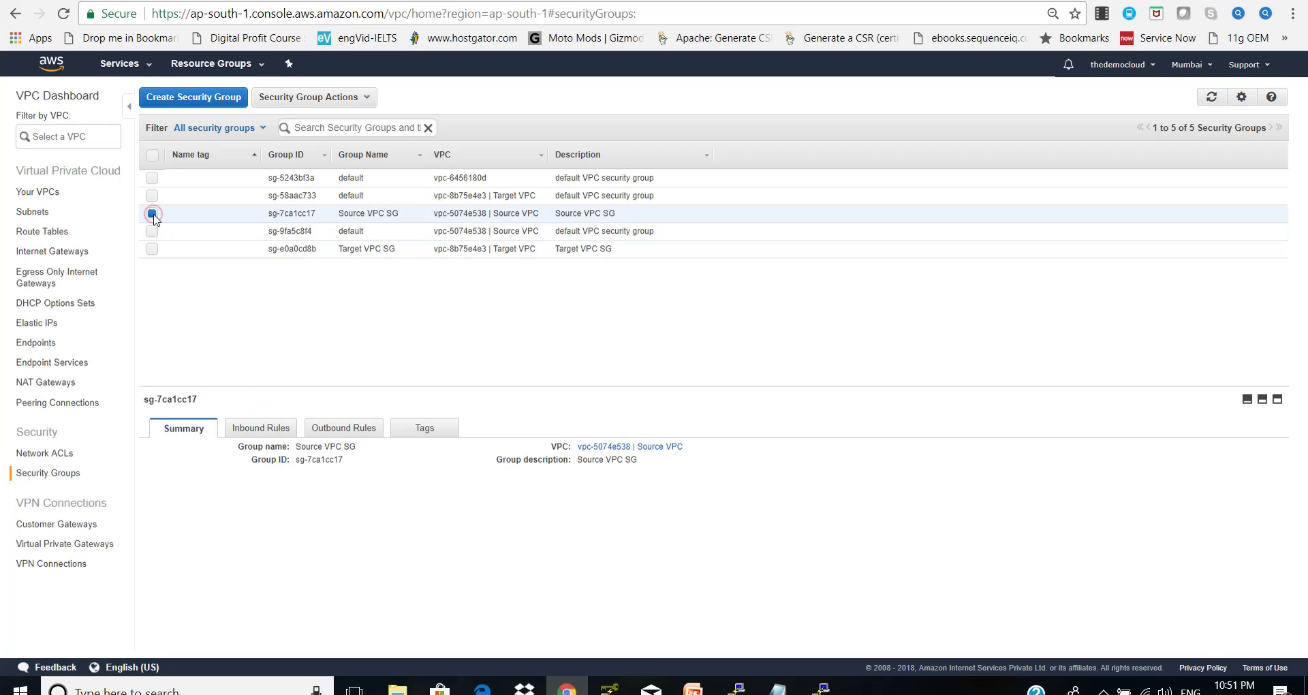
{"action": "left_click", "coordinate": [261, 427]}
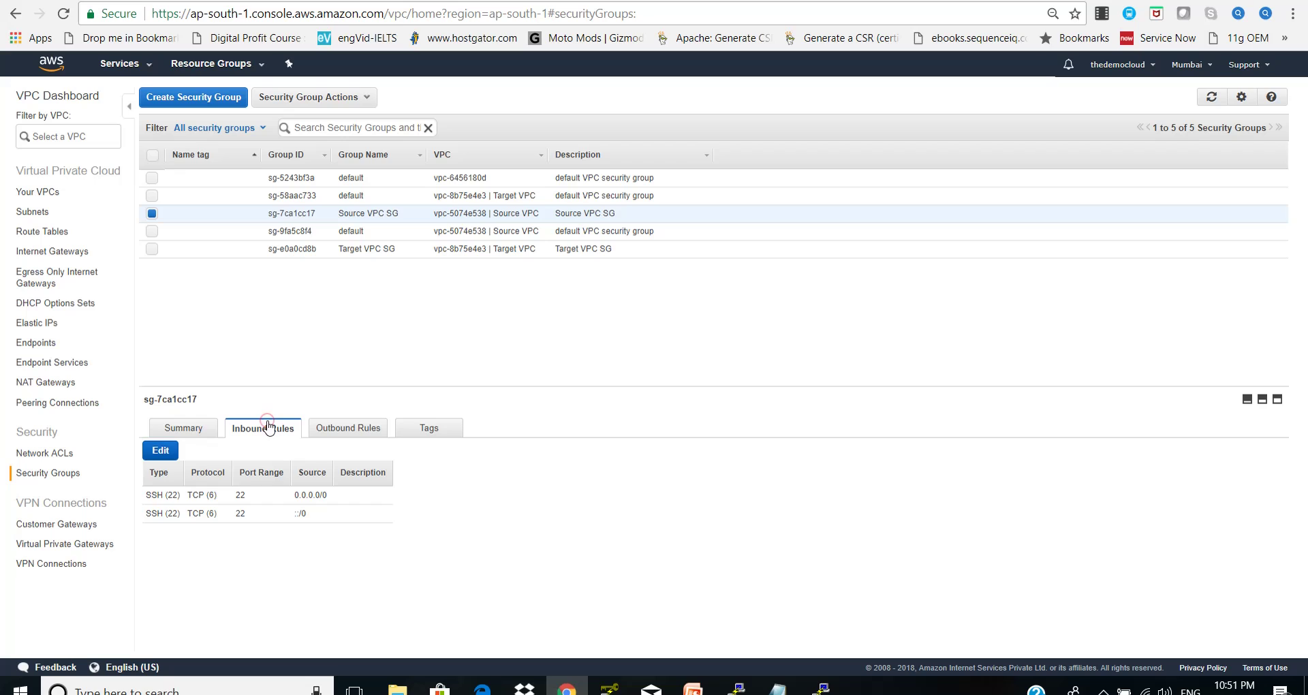
{"action": "left_click", "coordinate": [163, 454]}
{"action": "left_click", "coordinate": [209, 536]}
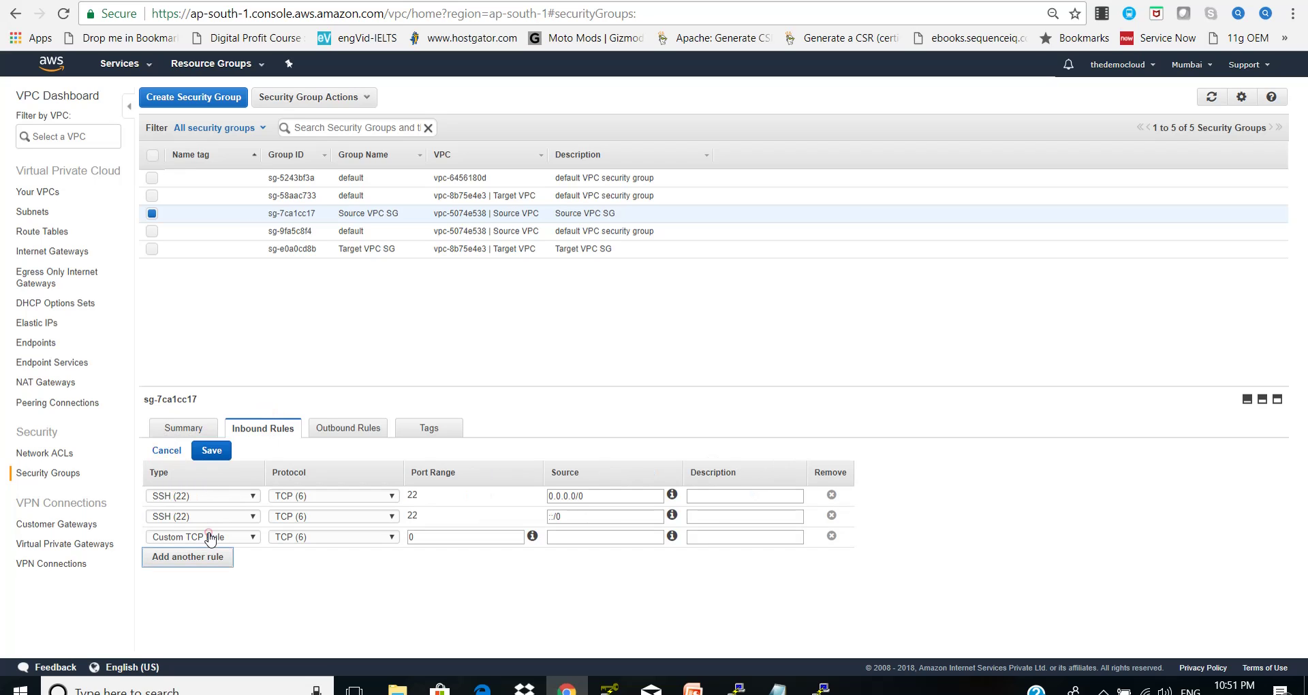
{"action": "left_click", "coordinate": [208, 537]}
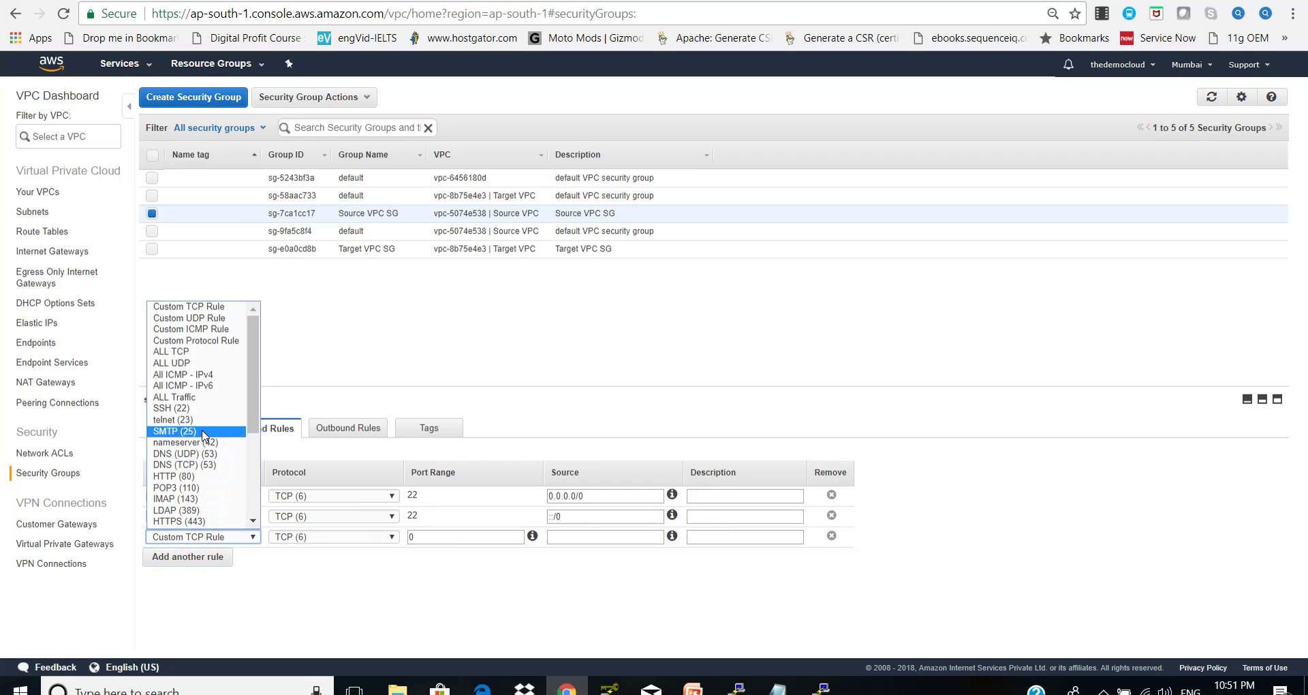
{"action": "left_click", "coordinate": [202, 401]}
{"action": "left_click", "coordinate": [547, 535]}
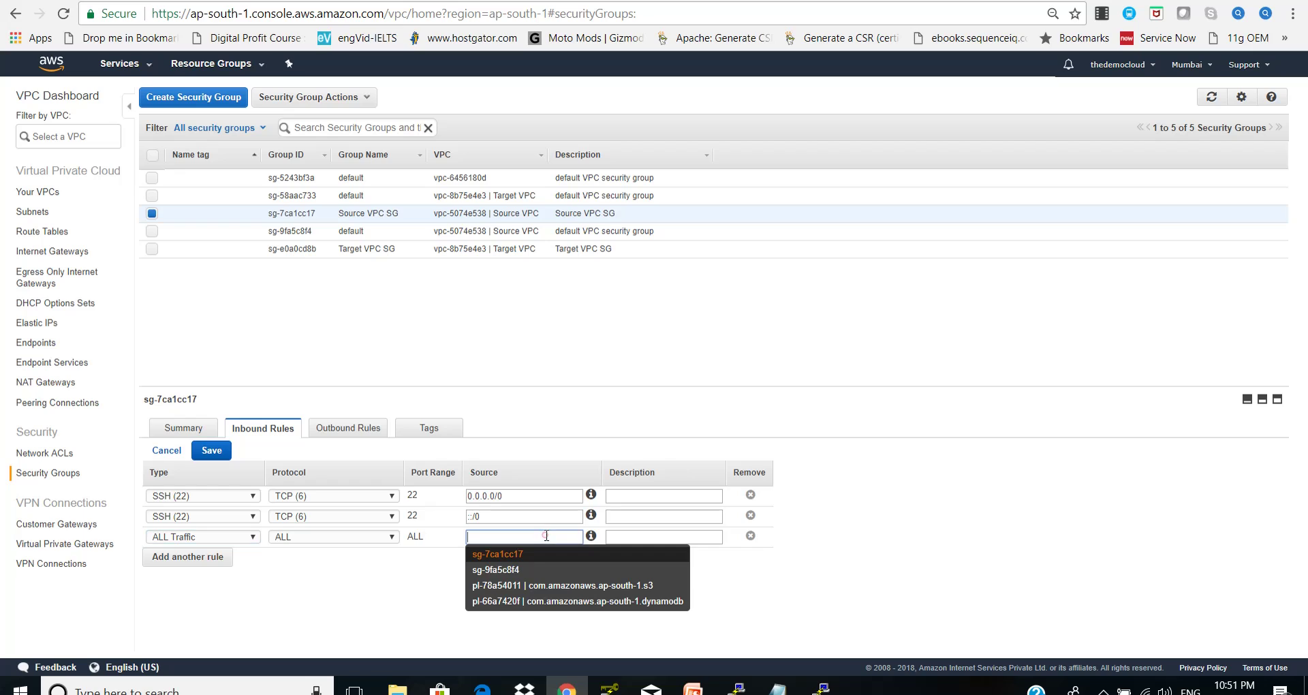
{"action": "type", "text": "10"}
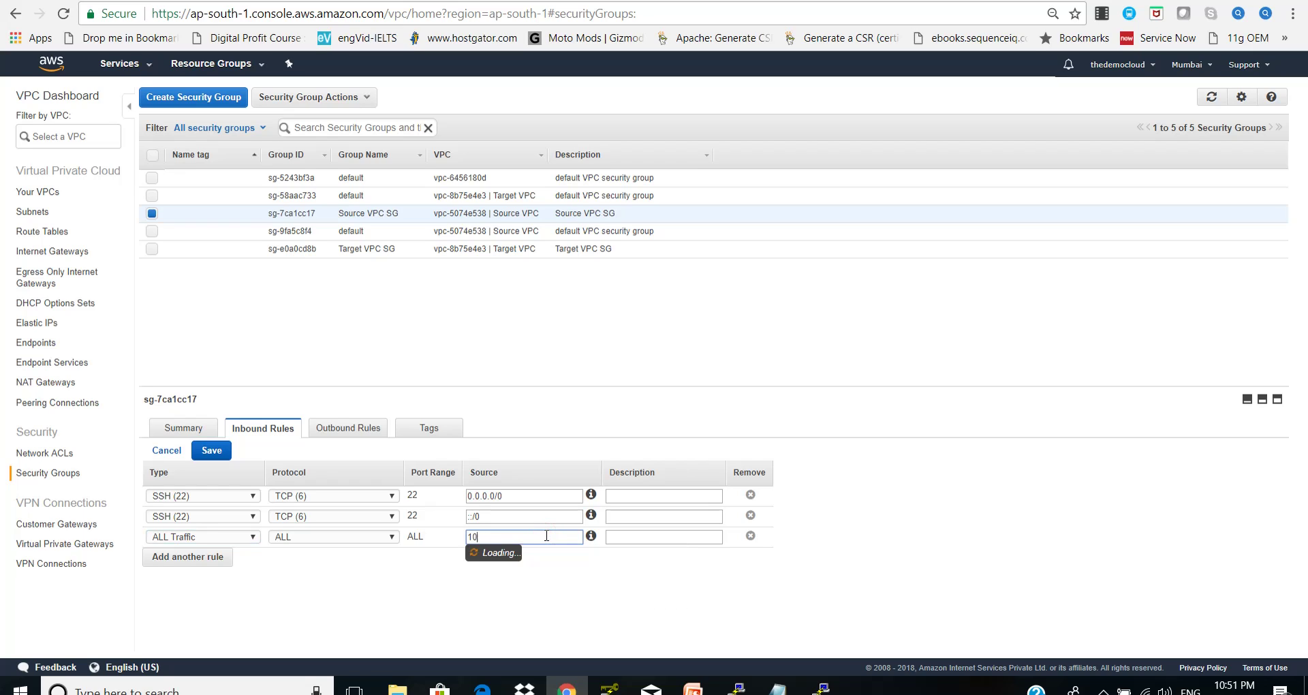
{"action": "type", "text": ".1.0.0/26"}
{"action": "left_click", "coordinate": [563, 579]}
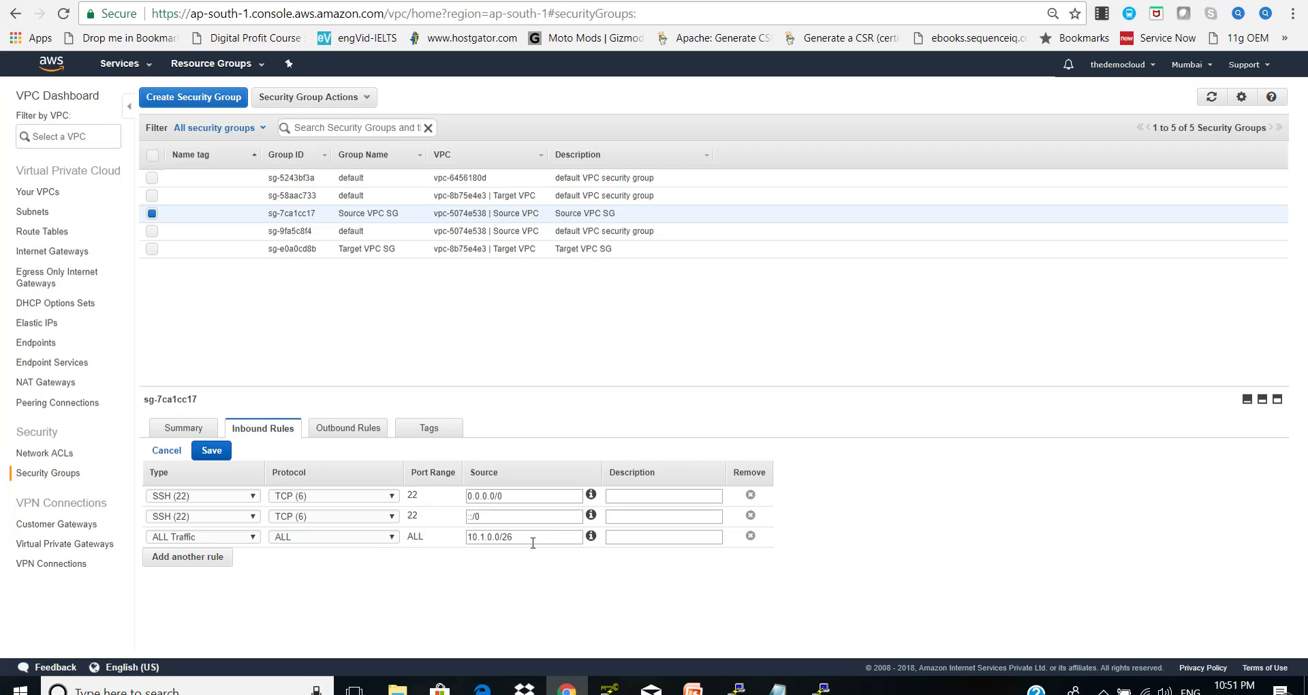
{"action": "left_click", "coordinate": [212, 450]}
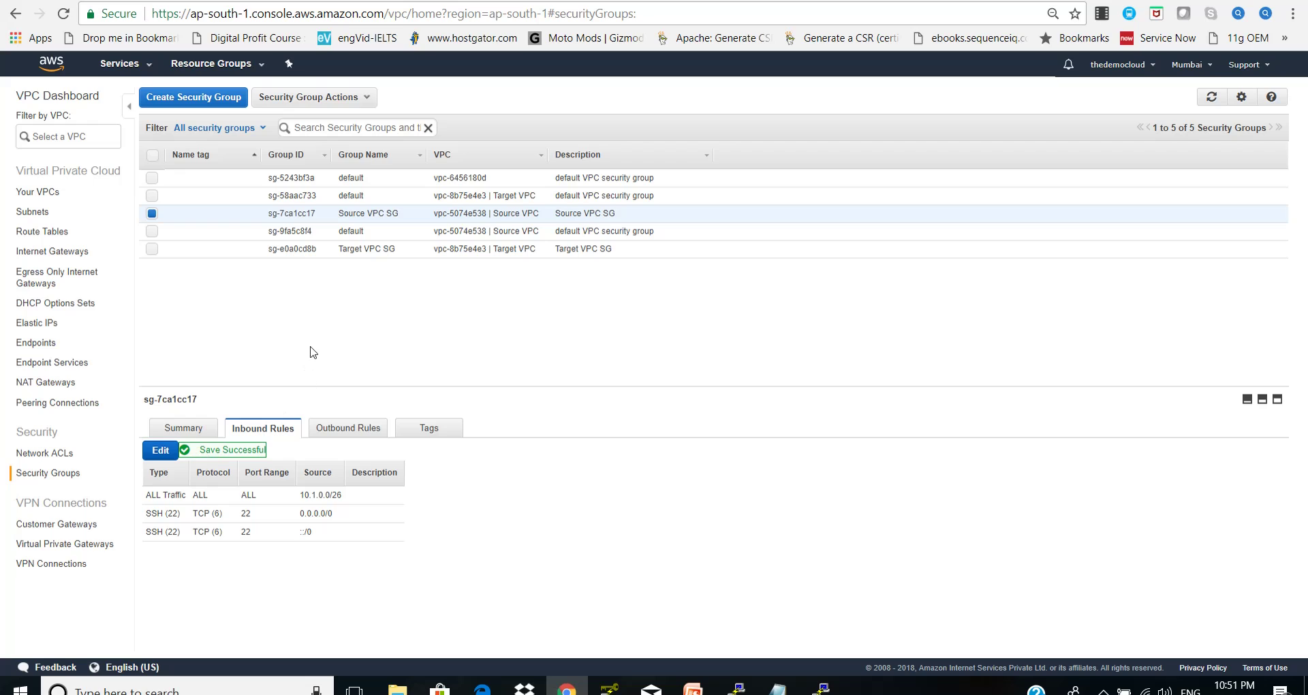
- Add an inbound rule to the Target VPC SG security group allowing ALL Traffic from 10.0.0.0/26 and save it
{"action": "left_click", "coordinate": [152, 249]}
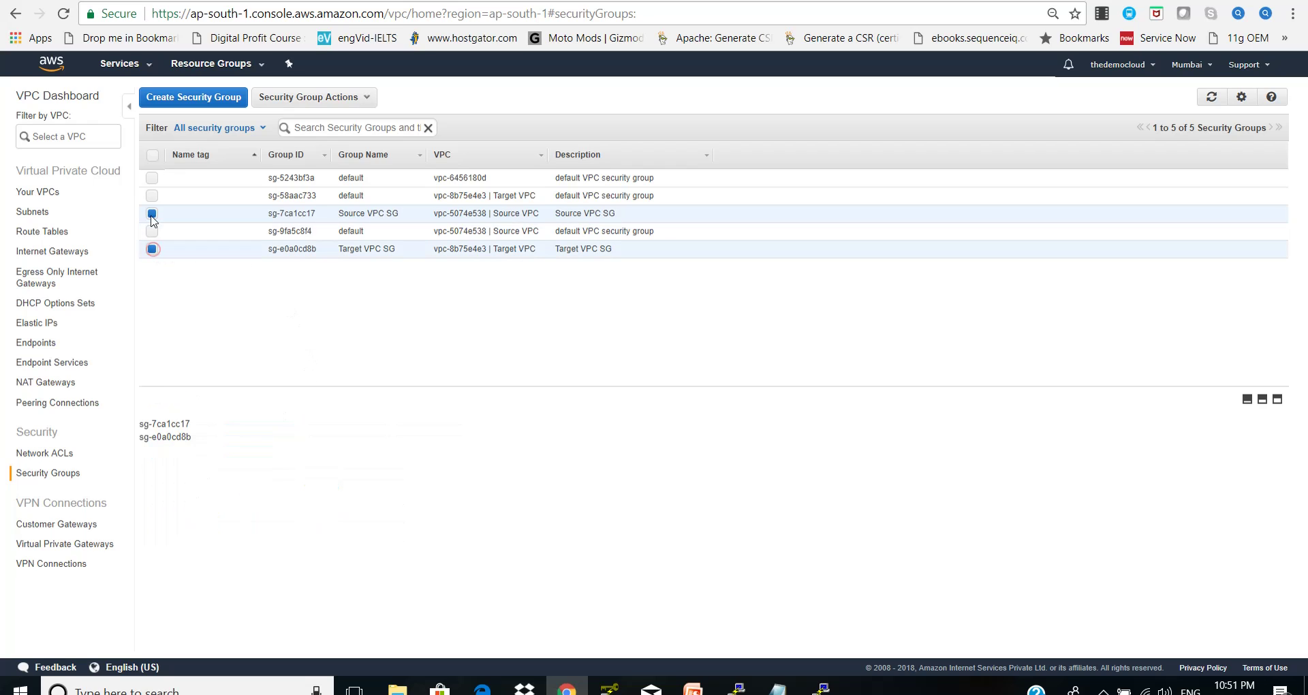
{"action": "left_click", "coordinate": [151, 215]}
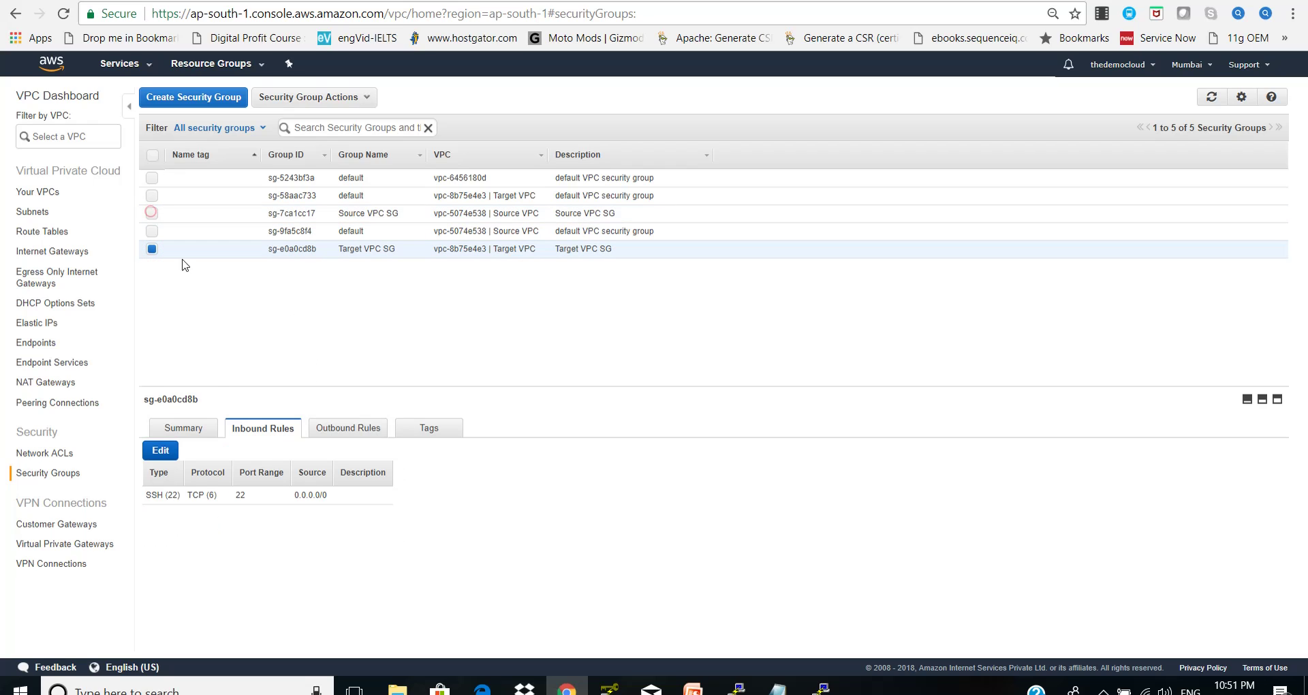
{"action": "left_click", "coordinate": [163, 452]}
{"action": "left_click", "coordinate": [202, 524]}
{"action": "left_click", "coordinate": [207, 519]}
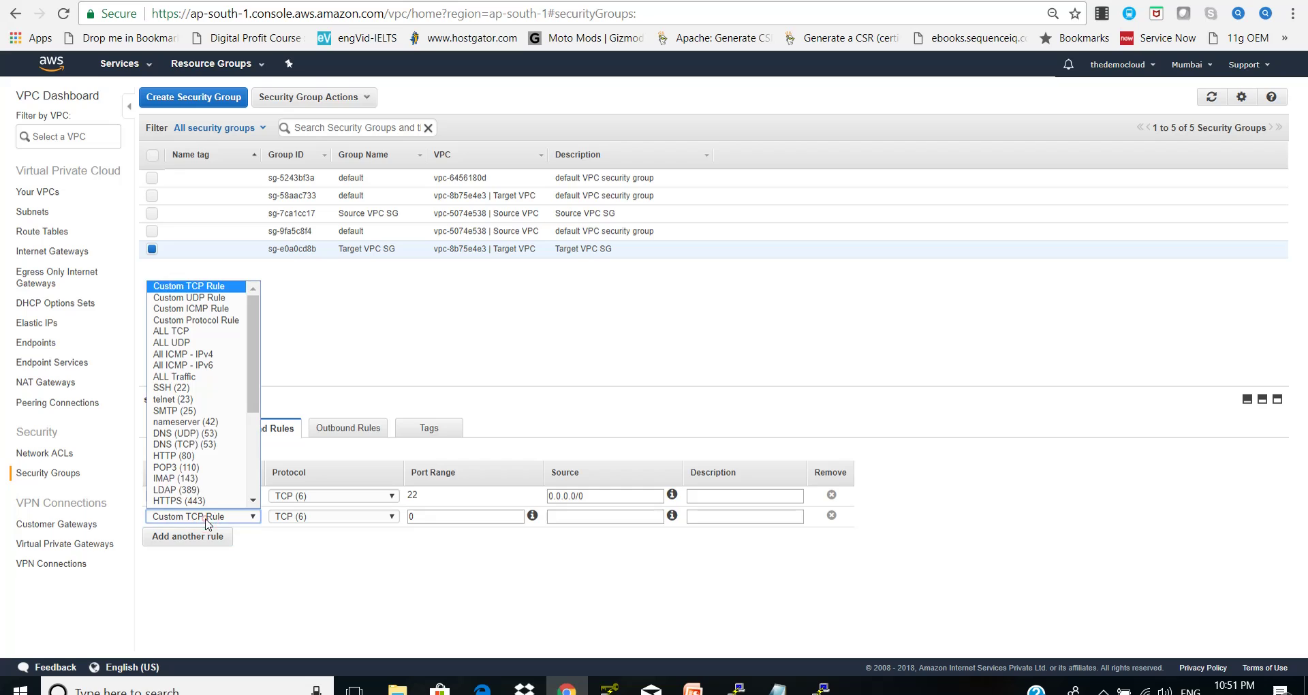
{"action": "left_click", "coordinate": [196, 378]}
{"action": "left_click", "coordinate": [502, 516]}
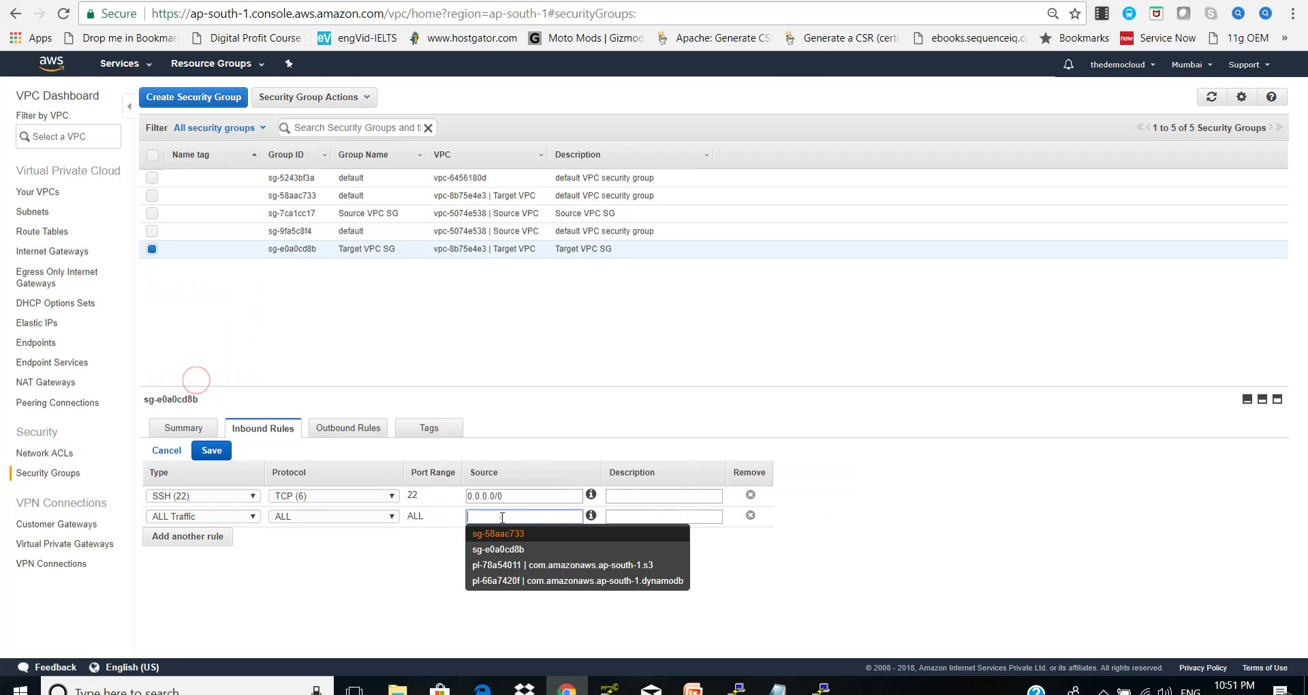
{"action": "type", "text": "10"}
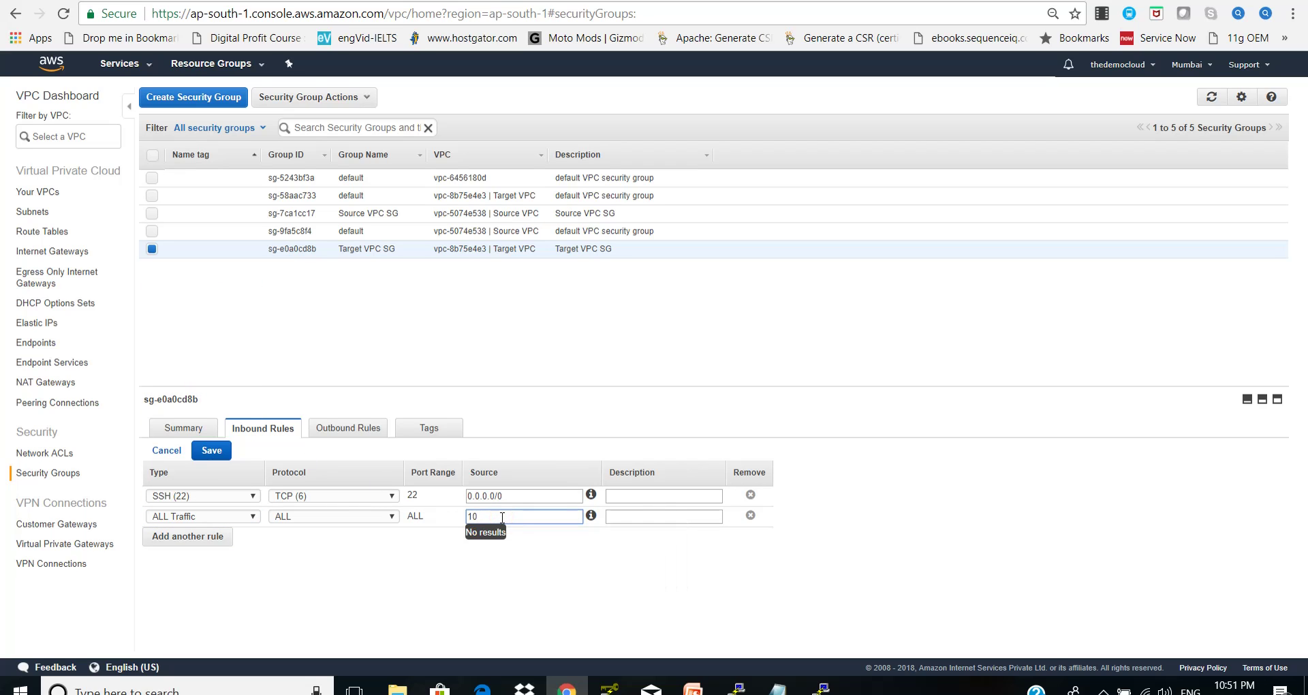
{"action": "type", "text": ".0.0.0/26"}
{"action": "left_click", "coordinate": [529, 540]}
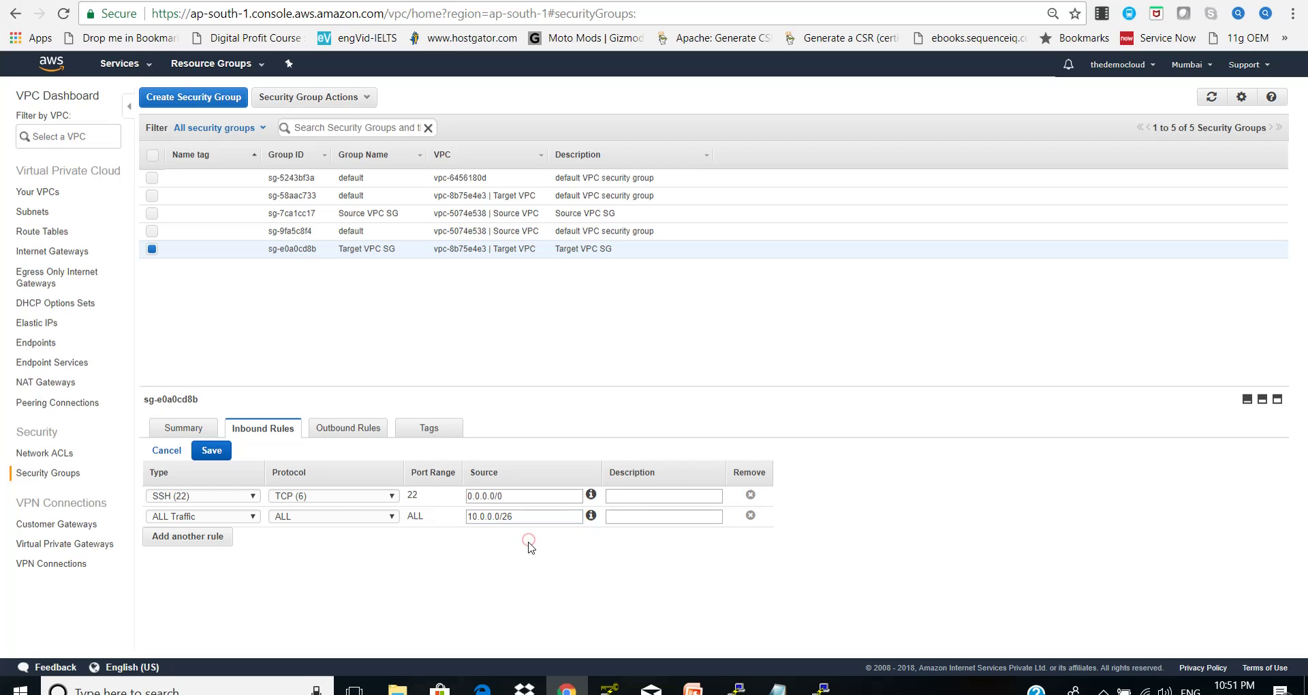
{"action": "left_click", "coordinate": [222, 450]}
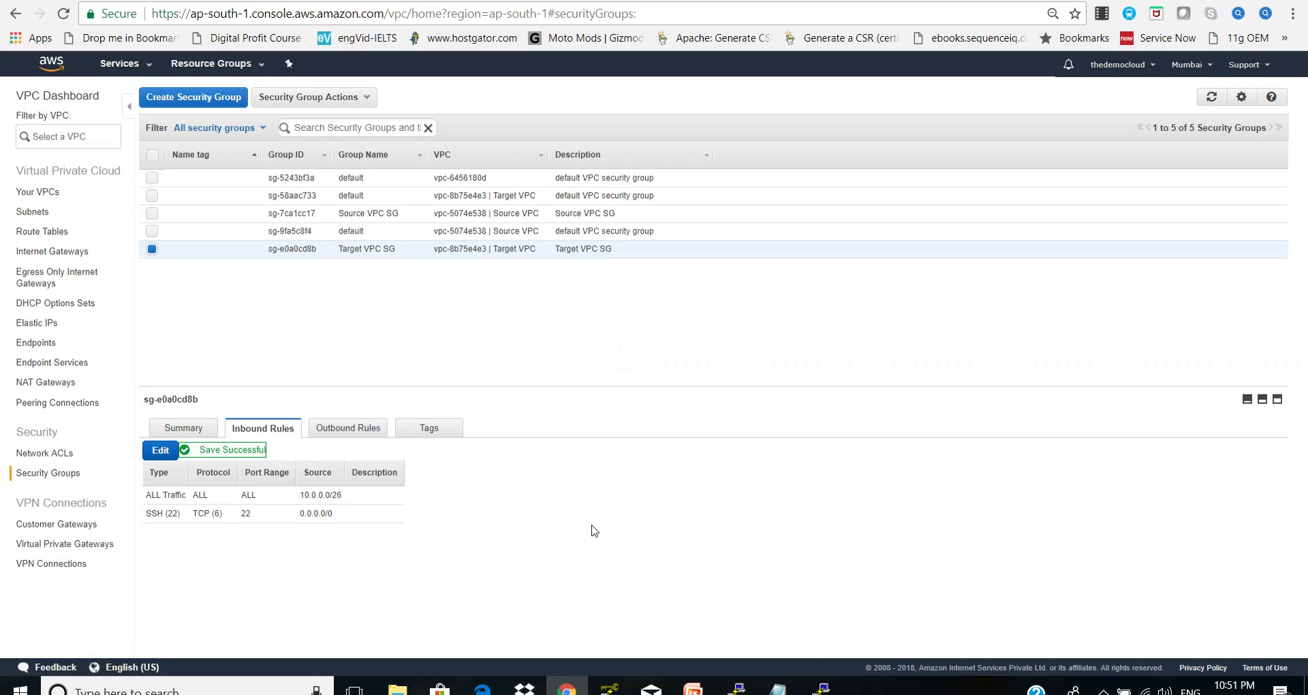
- Switch to the Source instance's PuTTY session and check the replies of the running ping to 10.1.0.5
{"action": "mouse_move", "coordinate": [822, 687]}
{"action": "left_click", "coordinate": [768, 616]}
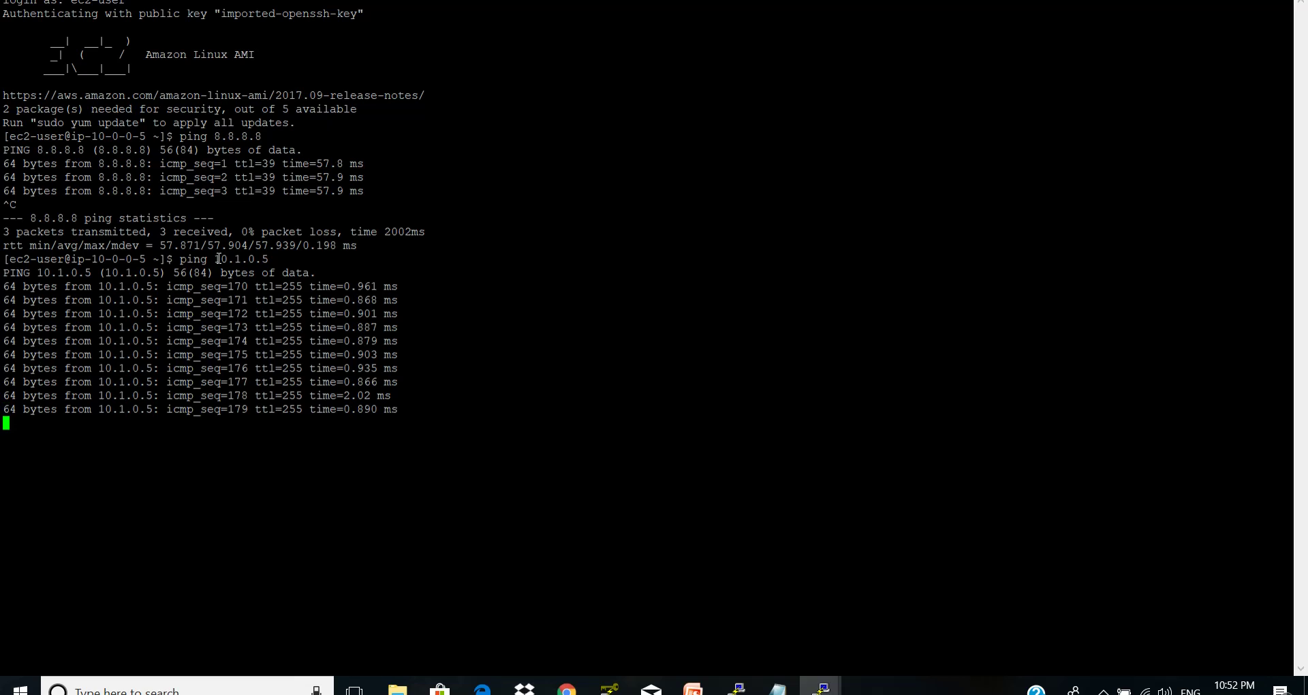
{"action": "left_click_drag", "start_coordinate": [222, 258], "coordinate": [246, 259]}
{"action": "left_click", "coordinate": [255, 259]}
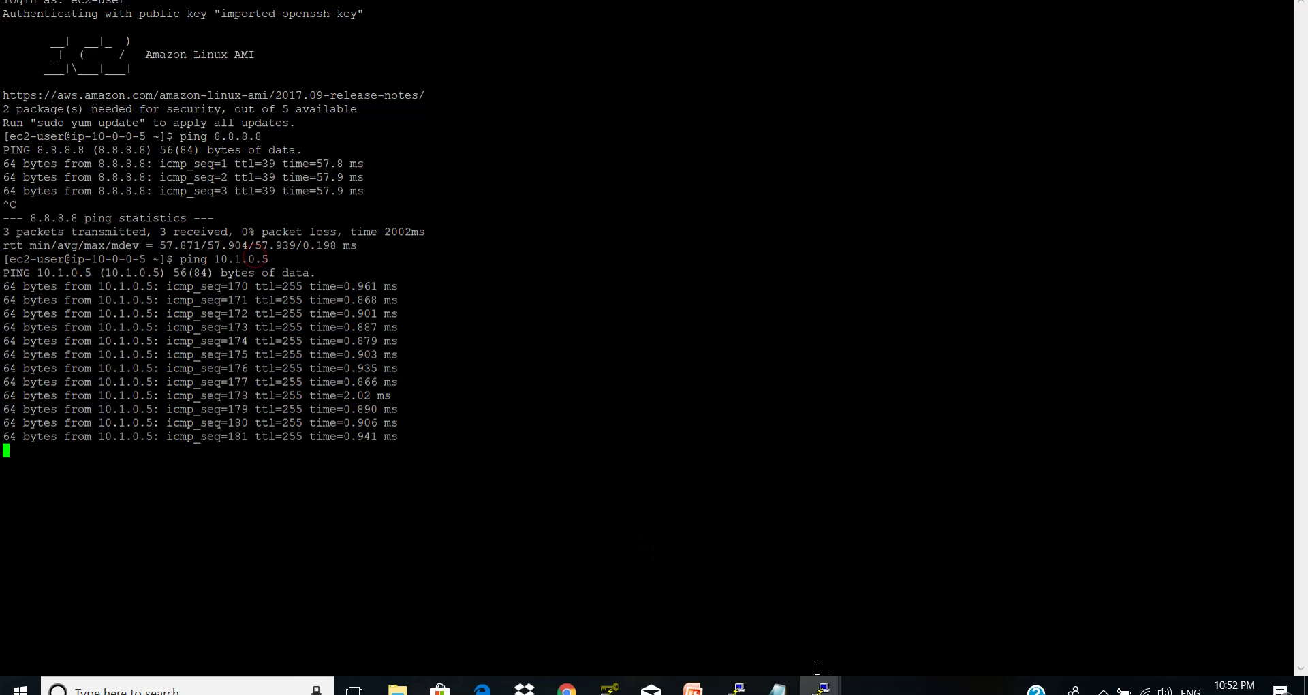
- Stop the ping to 10.0.0.5 in the Target instance's PuTTY session and the ping to 10.1.0.5 in the Source instance's session
{"action": "mouse_move", "coordinate": [821, 687]}
{"action": "left_click", "coordinate": [863, 620]}
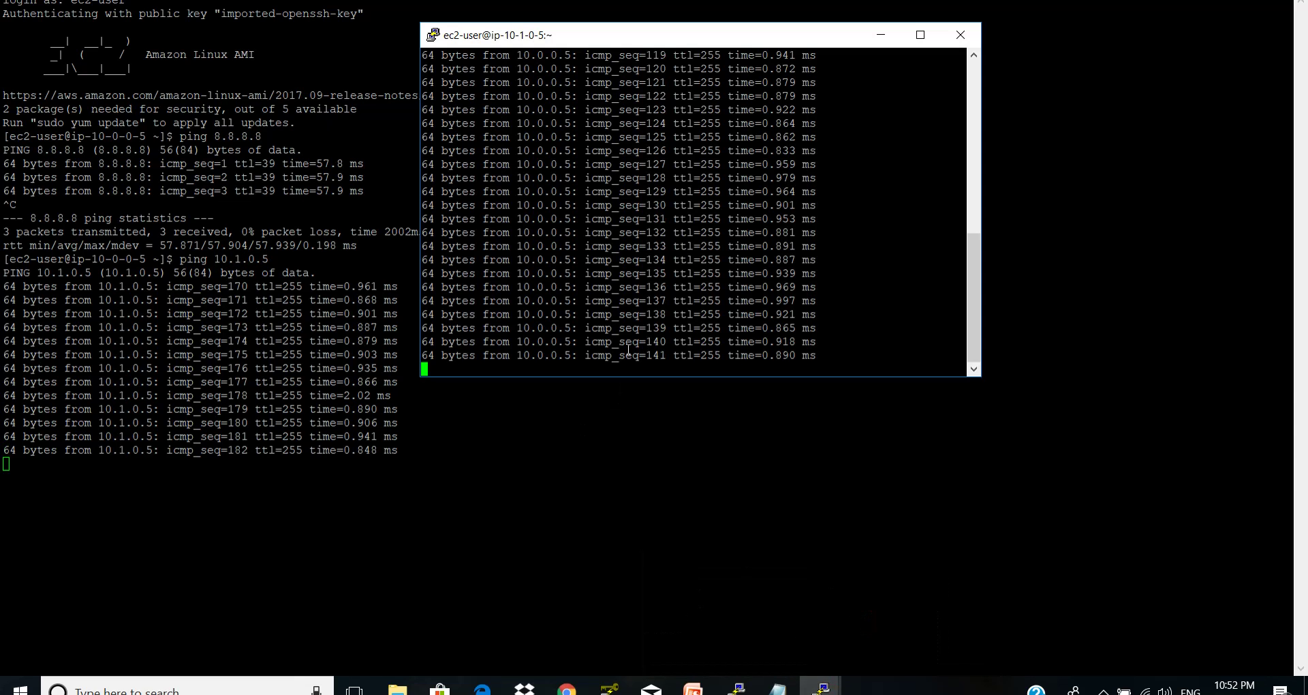
{"action": "key", "text": "ctrl+c"}
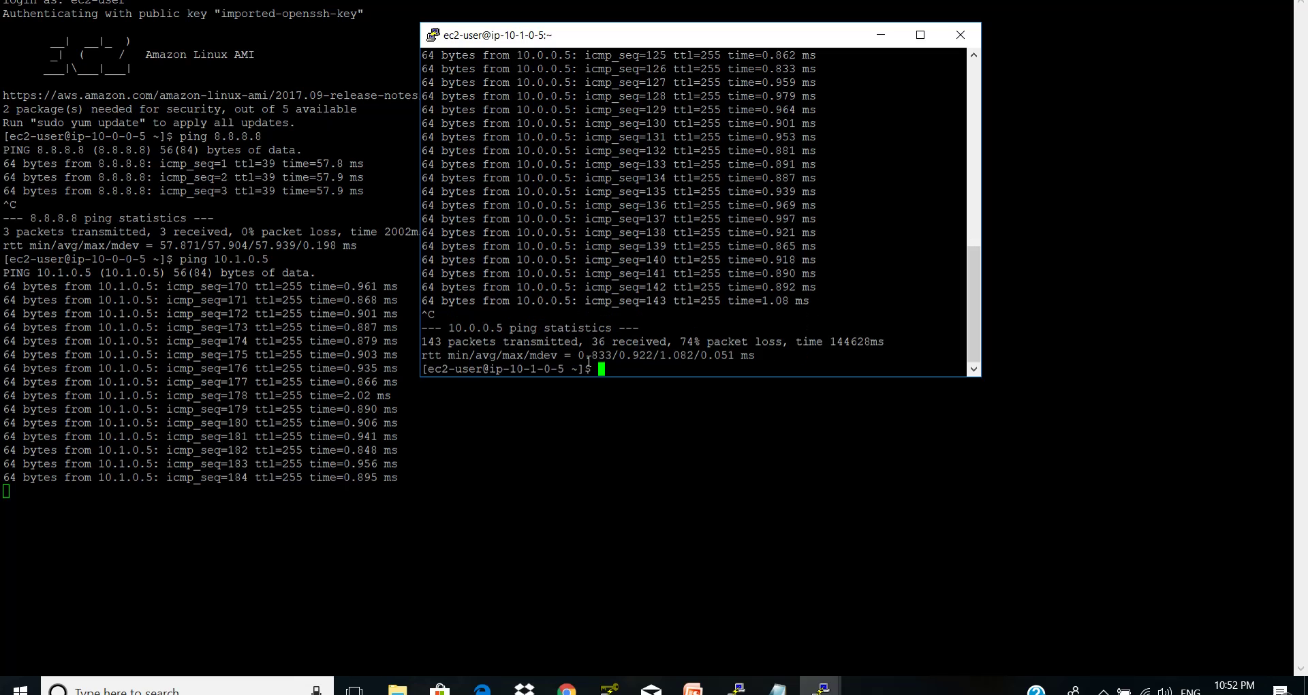
{"action": "left_click", "coordinate": [386, 492]}
{"action": "key", "text": "ctrl+c"}
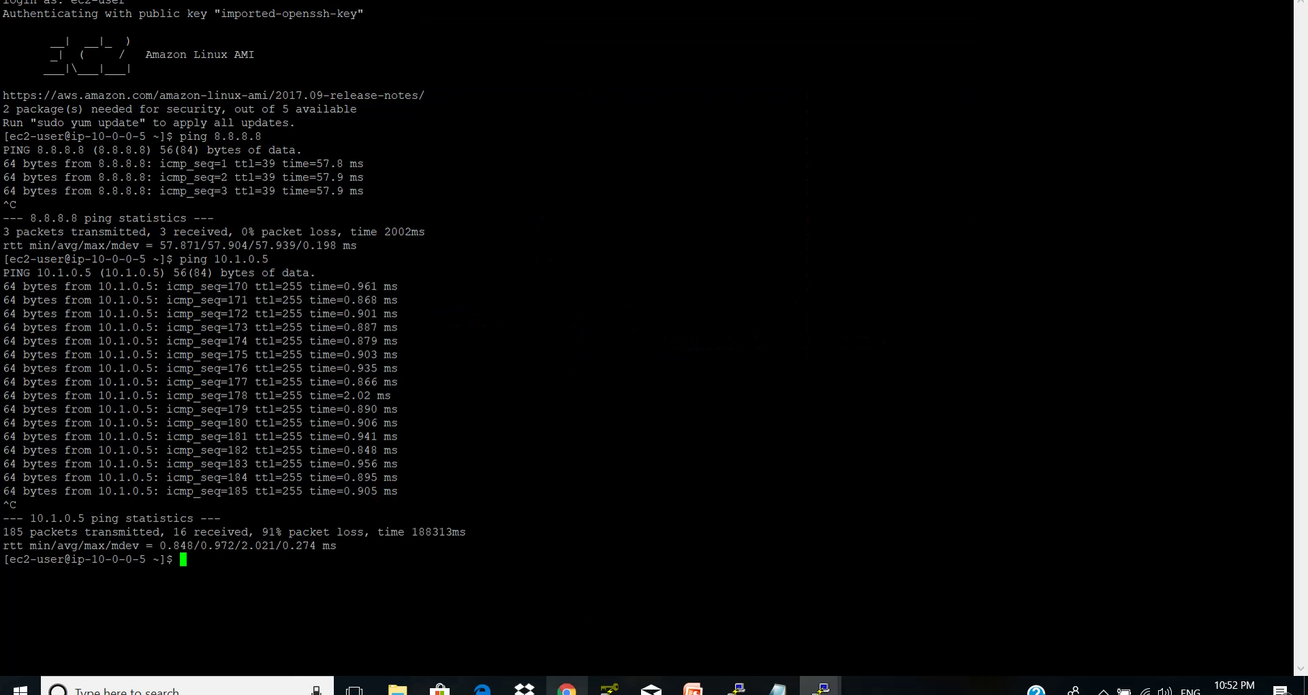
- View the list of VPCs in the AWS console in Chrome and switch to the VPC Peering slide in PowerPoint
{"action": "left_click", "coordinate": [566, 688]}
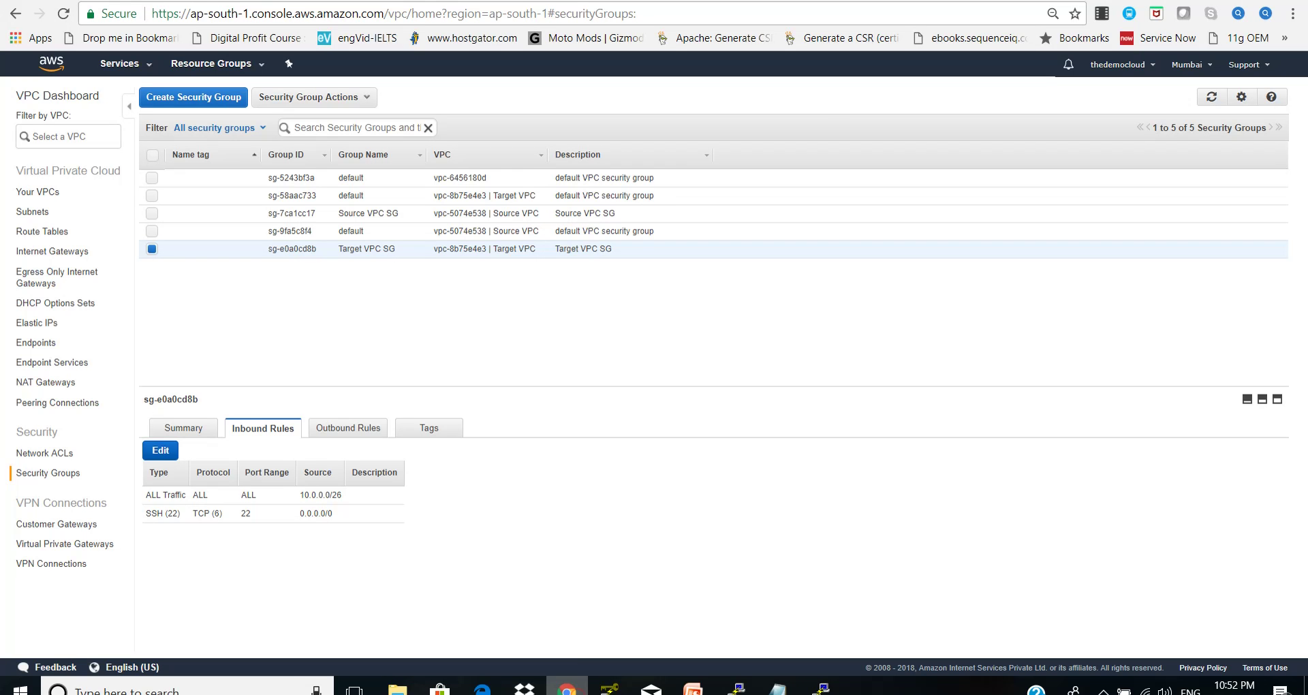
{"action": "left_click", "coordinate": [40, 193]}
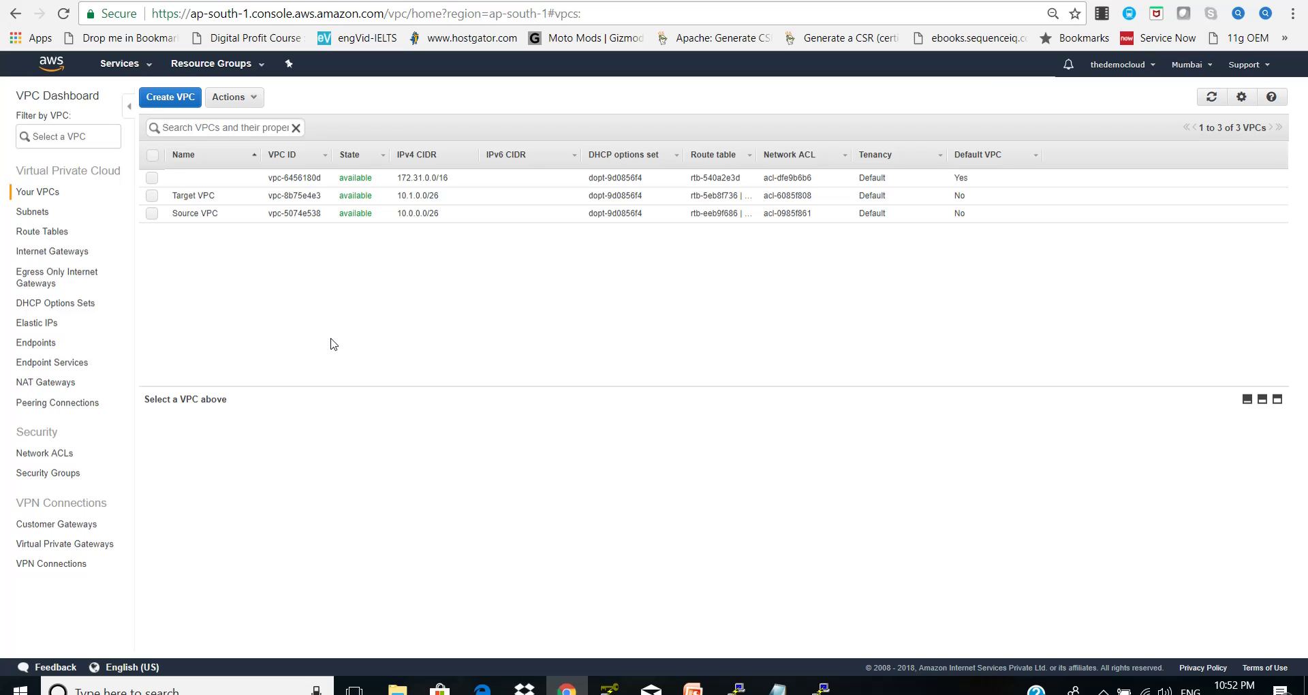
{"action": "left_click", "coordinate": [693, 688]}
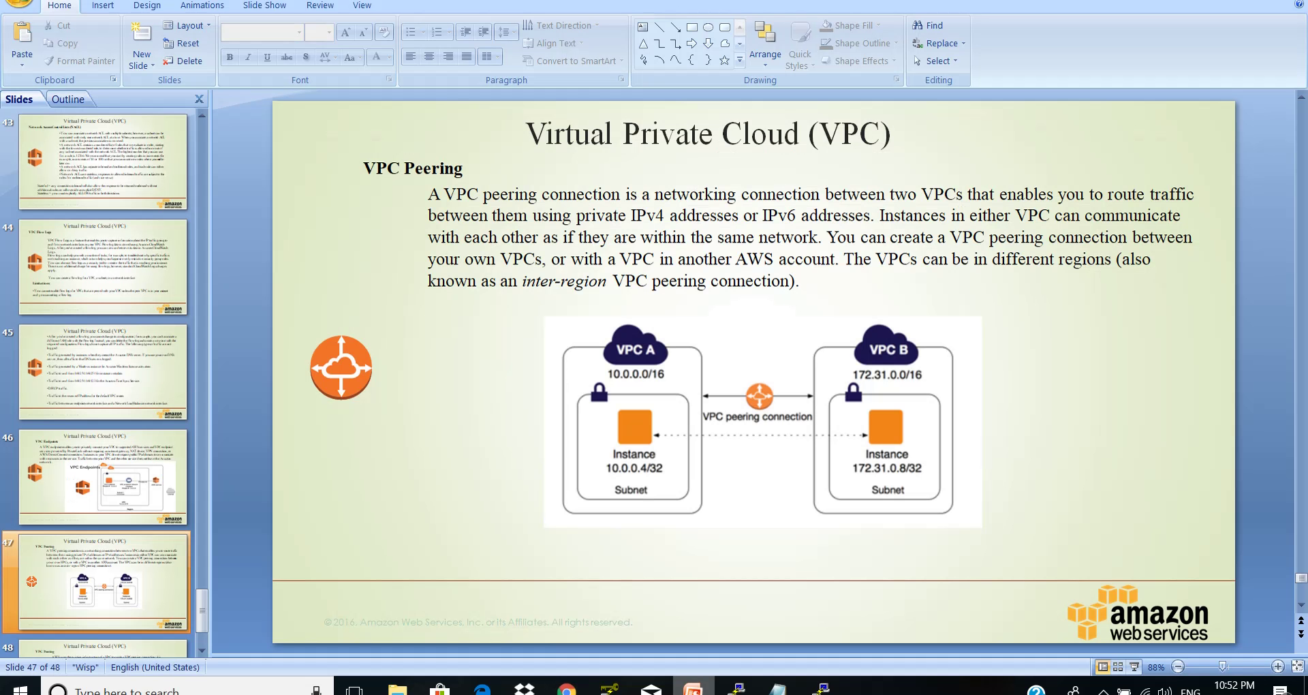